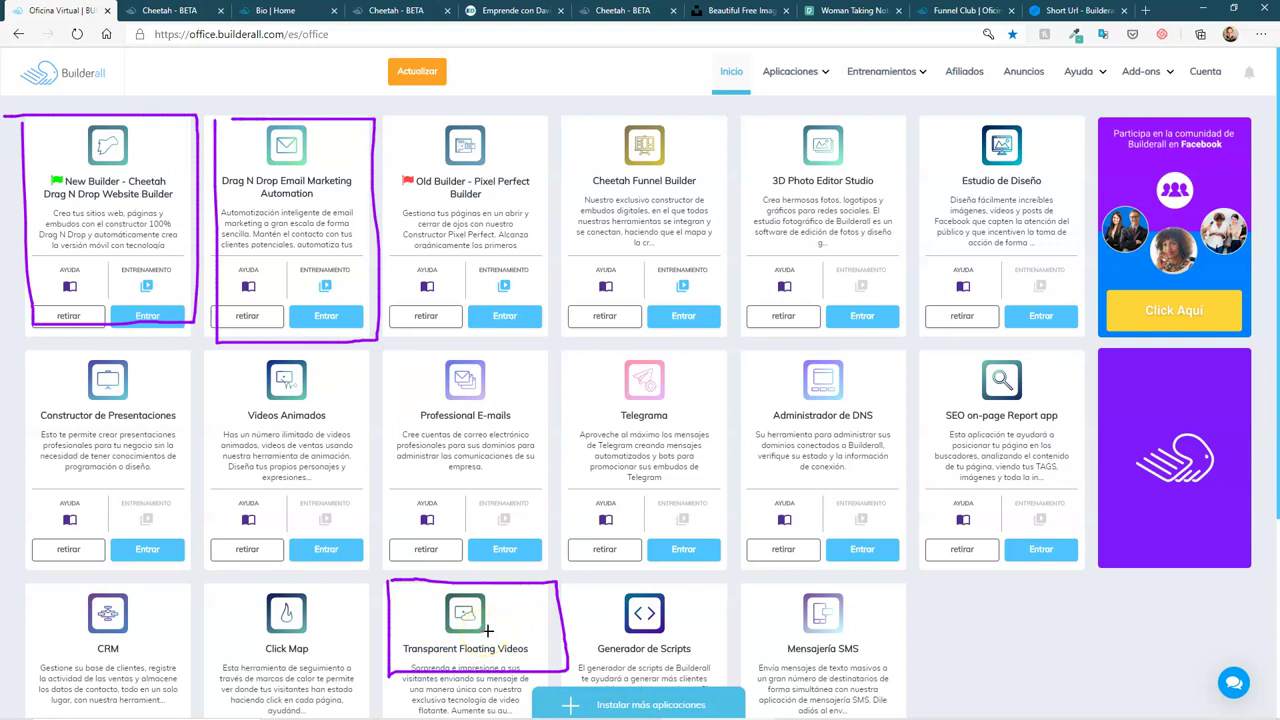
left_click(466, 606)
mouse_move(207, 588)
left_mouse_down()
mouse_move(212, 688)
mouse_move(352, 687)
left_mouse_up()
left_click_drag(370, 587, 216, 587)
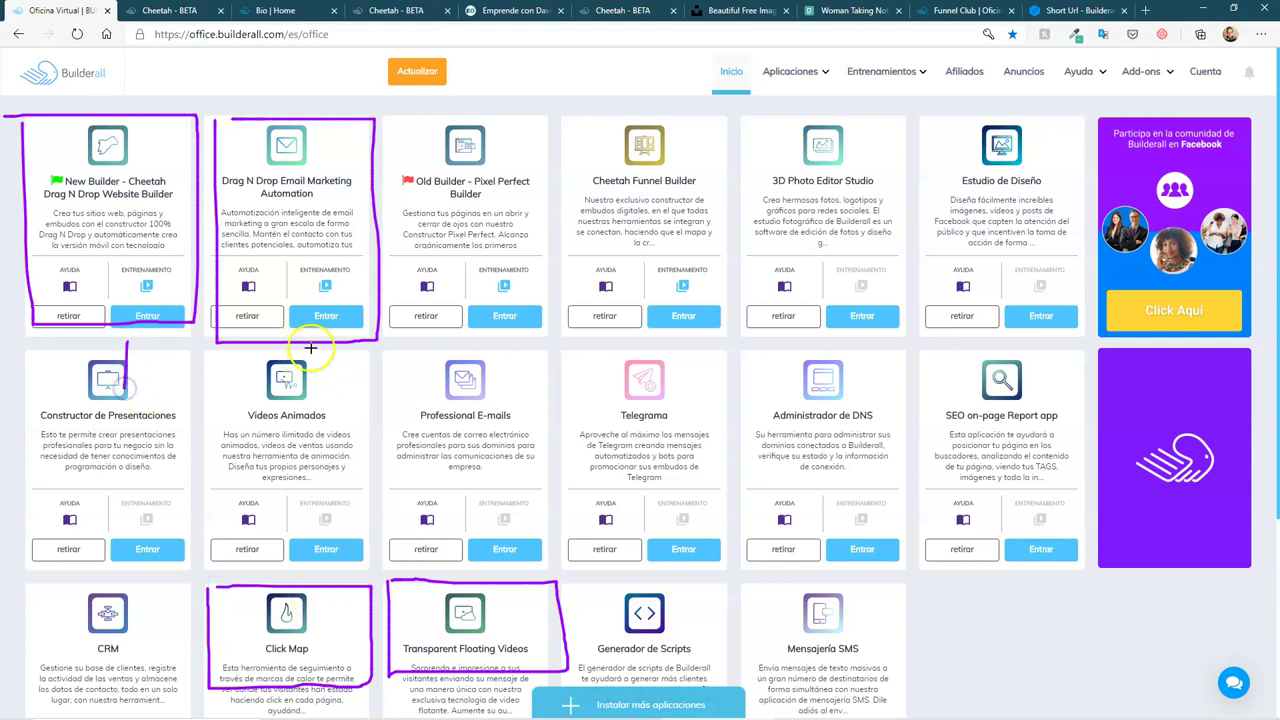
left_click_drag(352, 383, 358, 388)
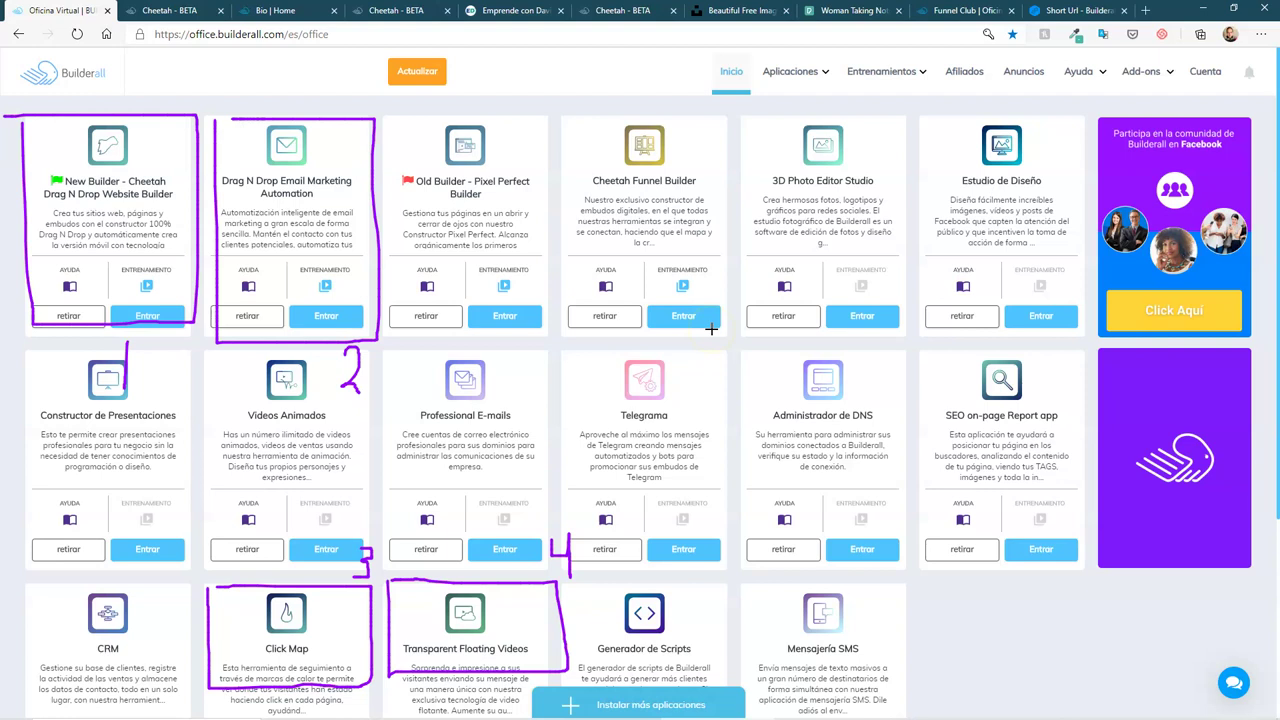
key("Escape")
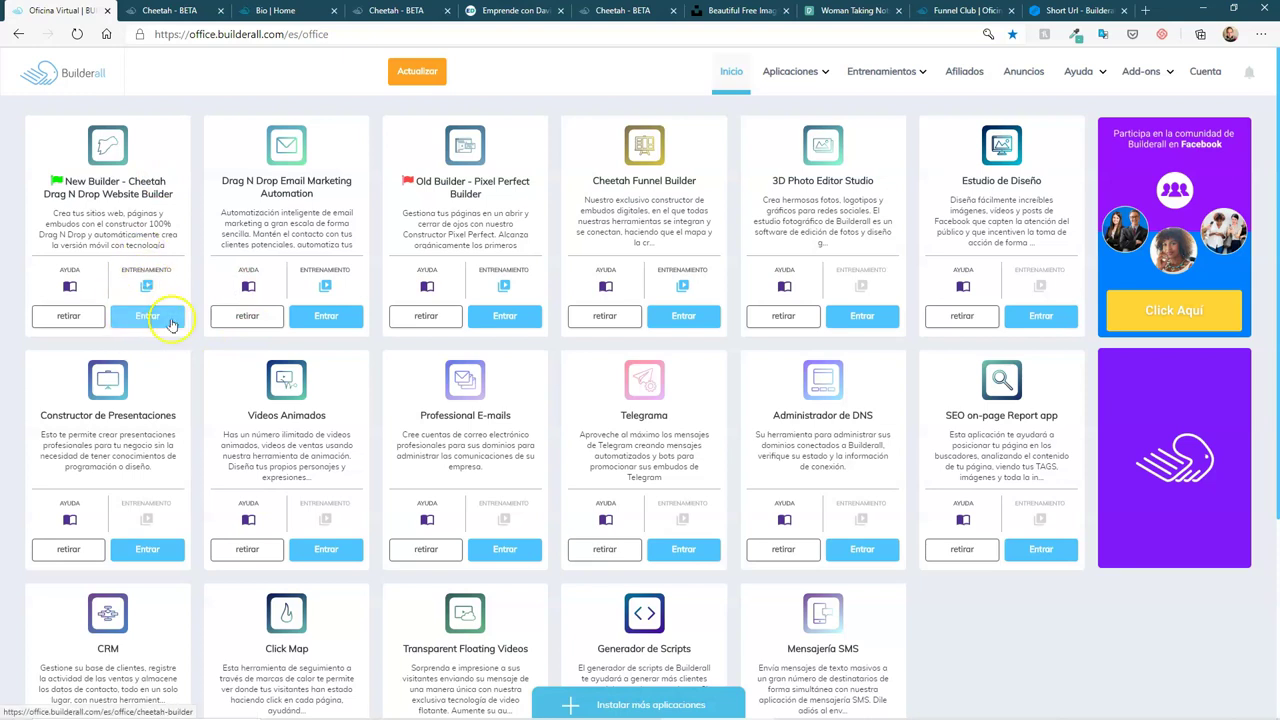
Enter the New Builder - Cheetah Drag N Drop Website Builder from the Constructores category of the installable applications
left_click(146, 327)
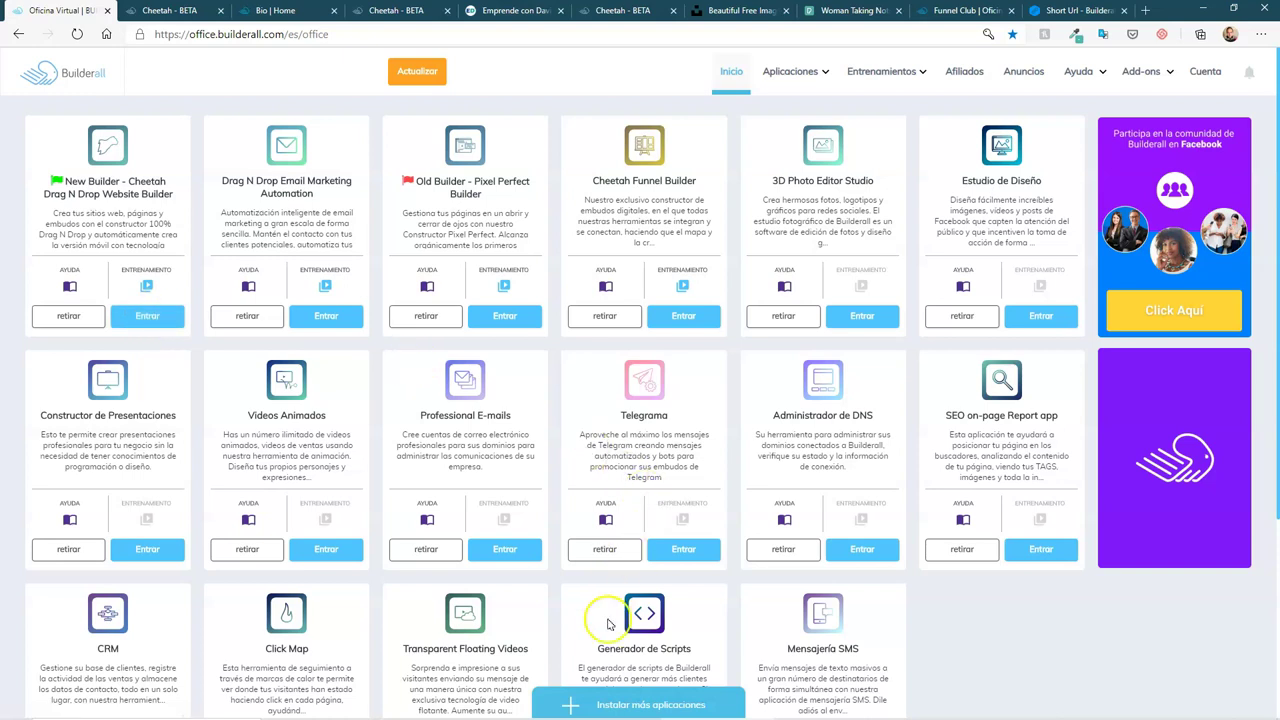
left_click(660, 700)
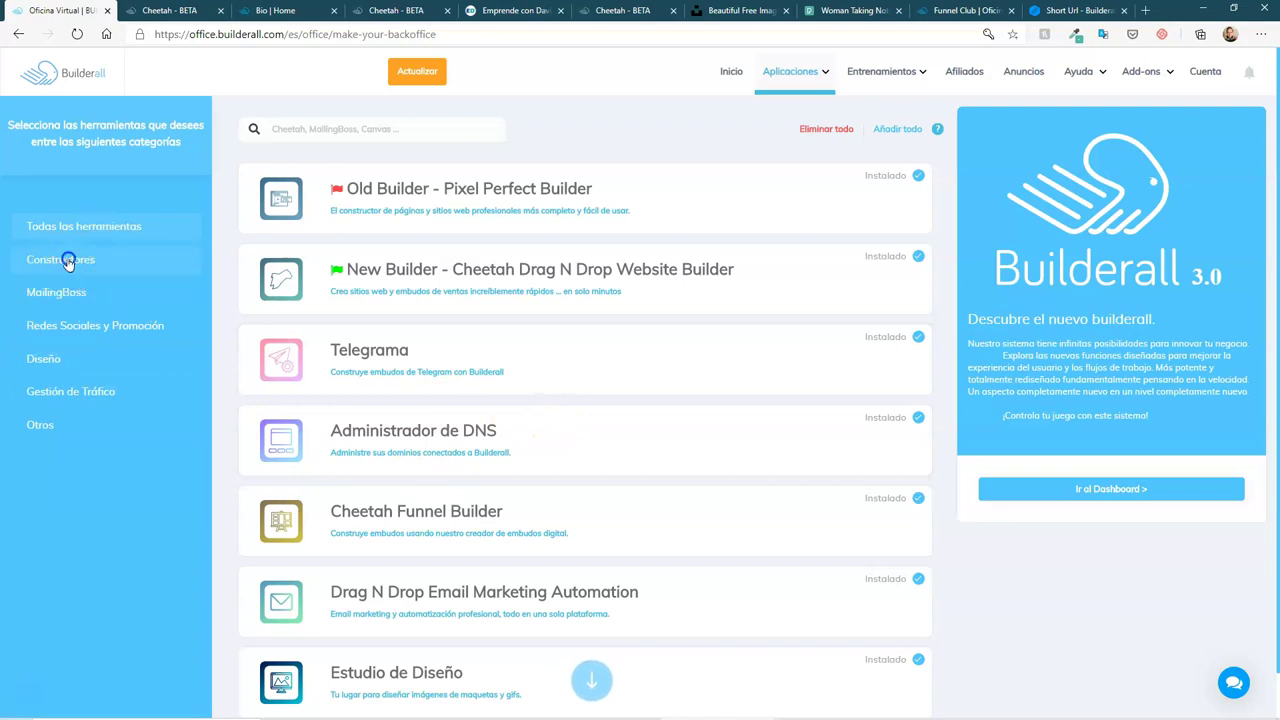
left_click(67, 262)
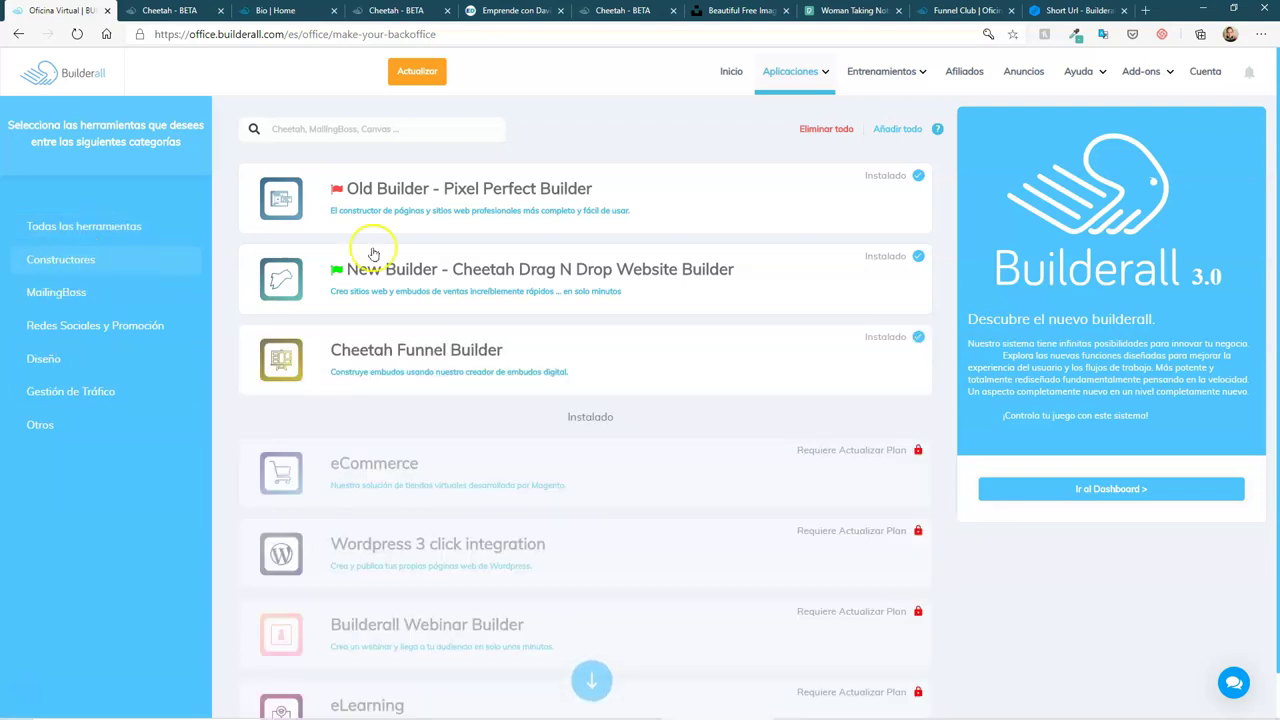
left_click(553, 268)
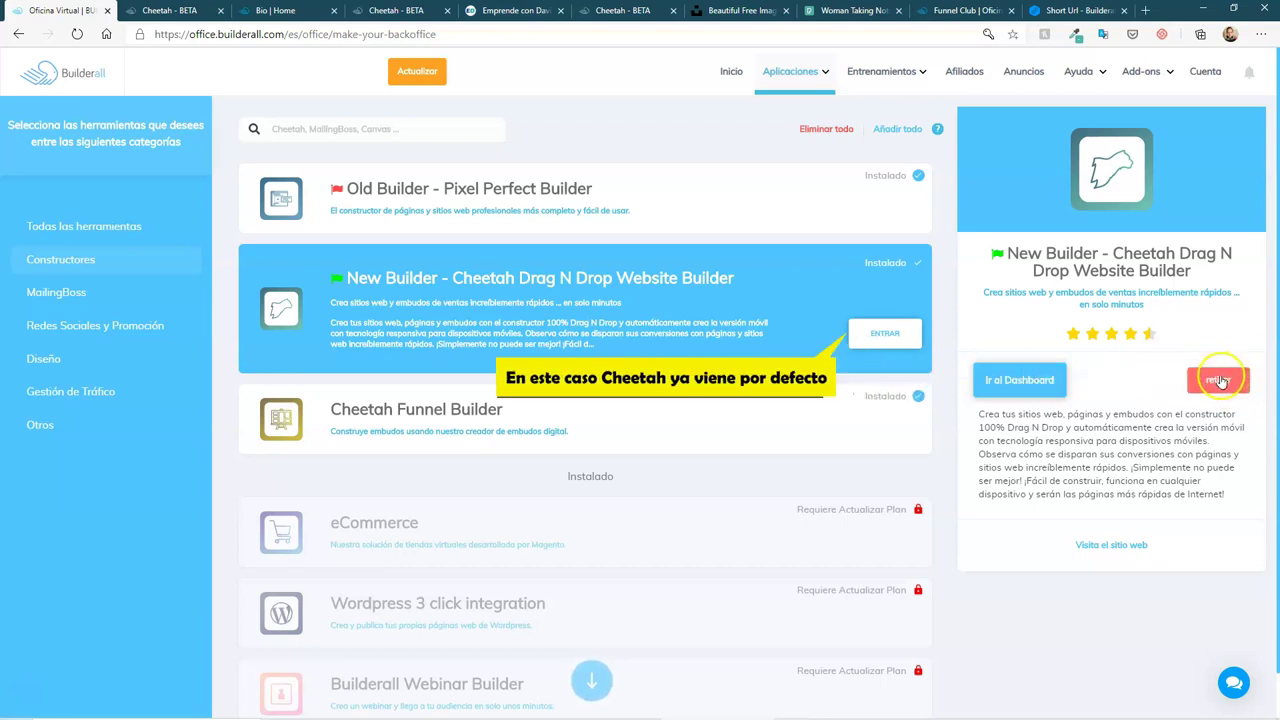
left_click(989, 386)
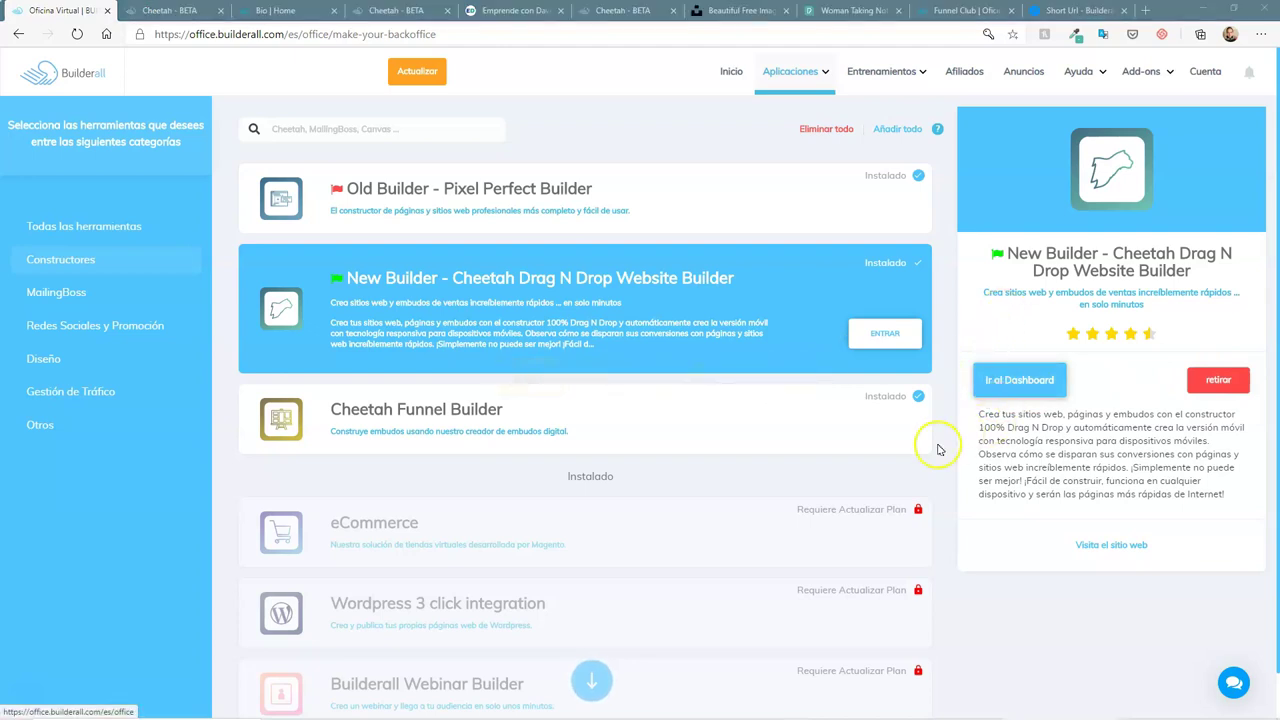
left_click(864, 337)
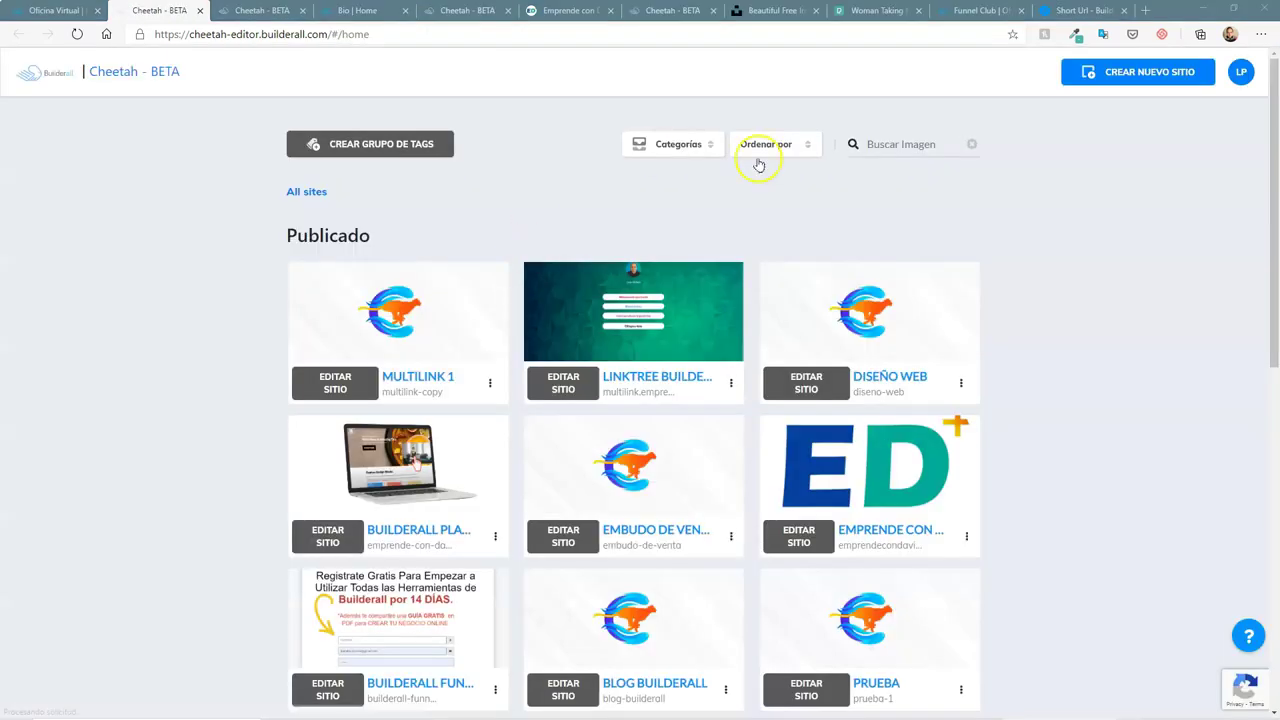
Create a new site titled Bio using the blank template (Plantilla en Blanco)
left_click(1148, 78)
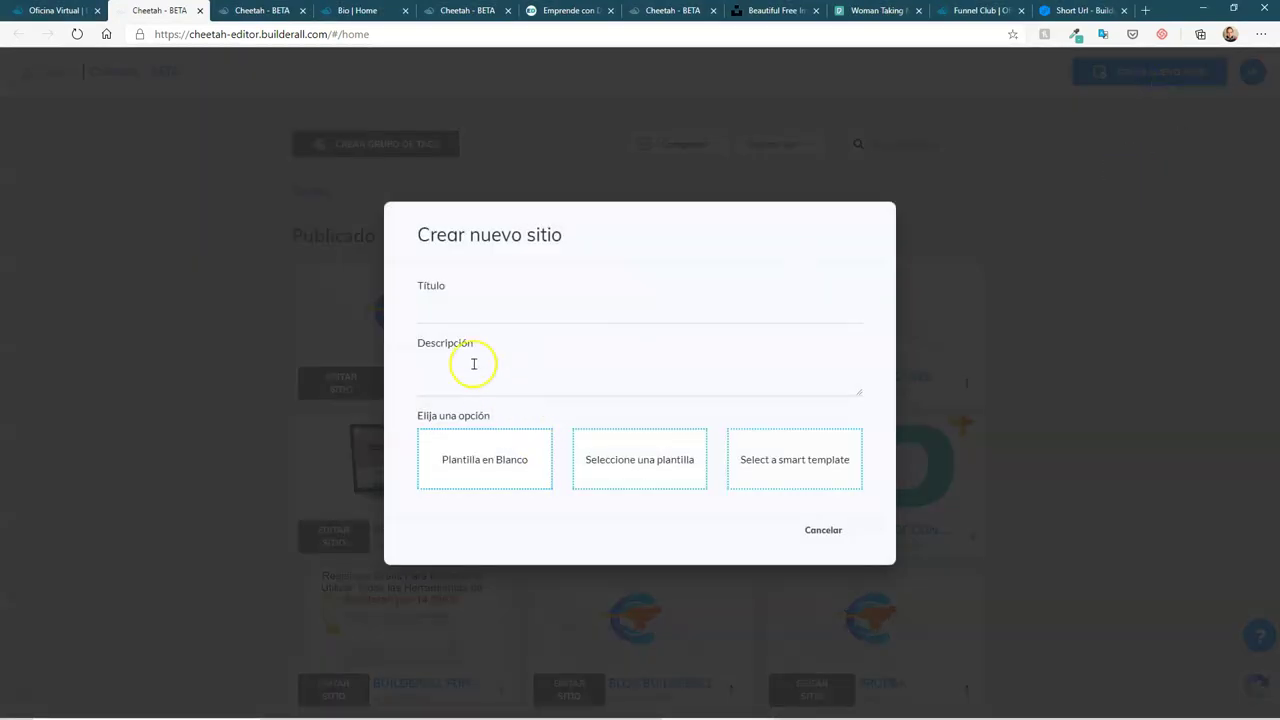
left_click(481, 313)
type("Bio")
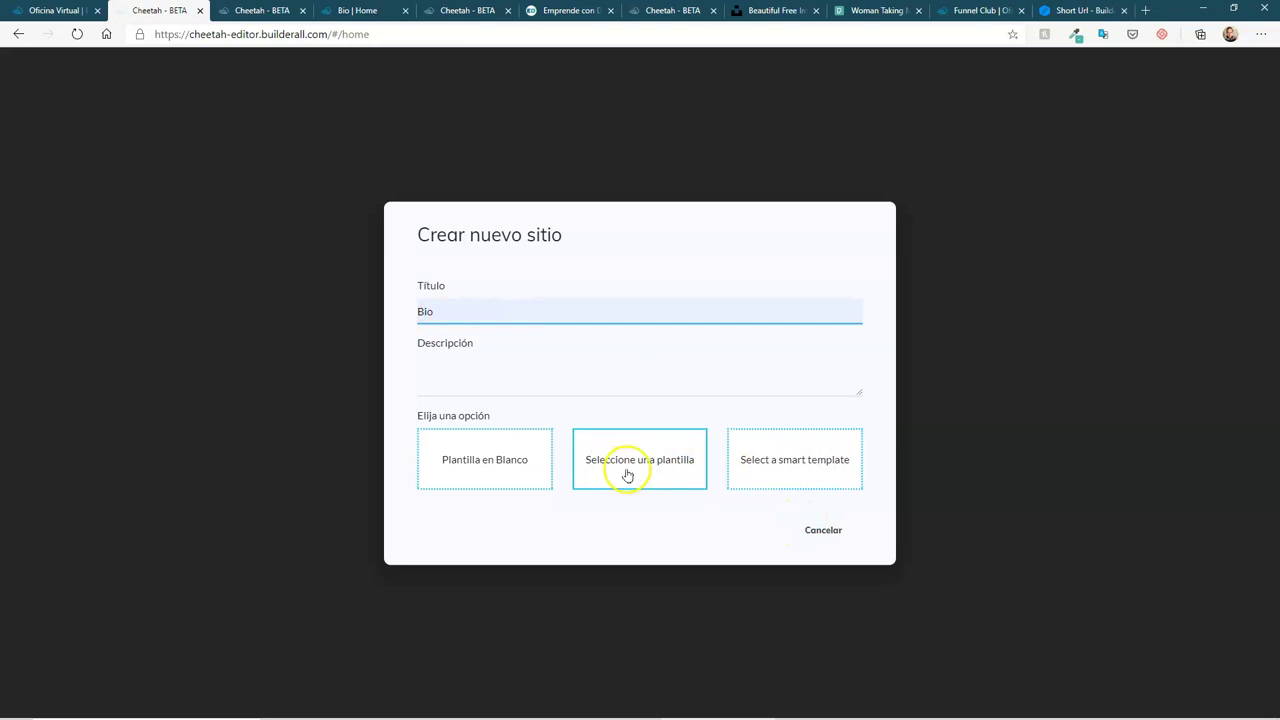
left_click(503, 450)
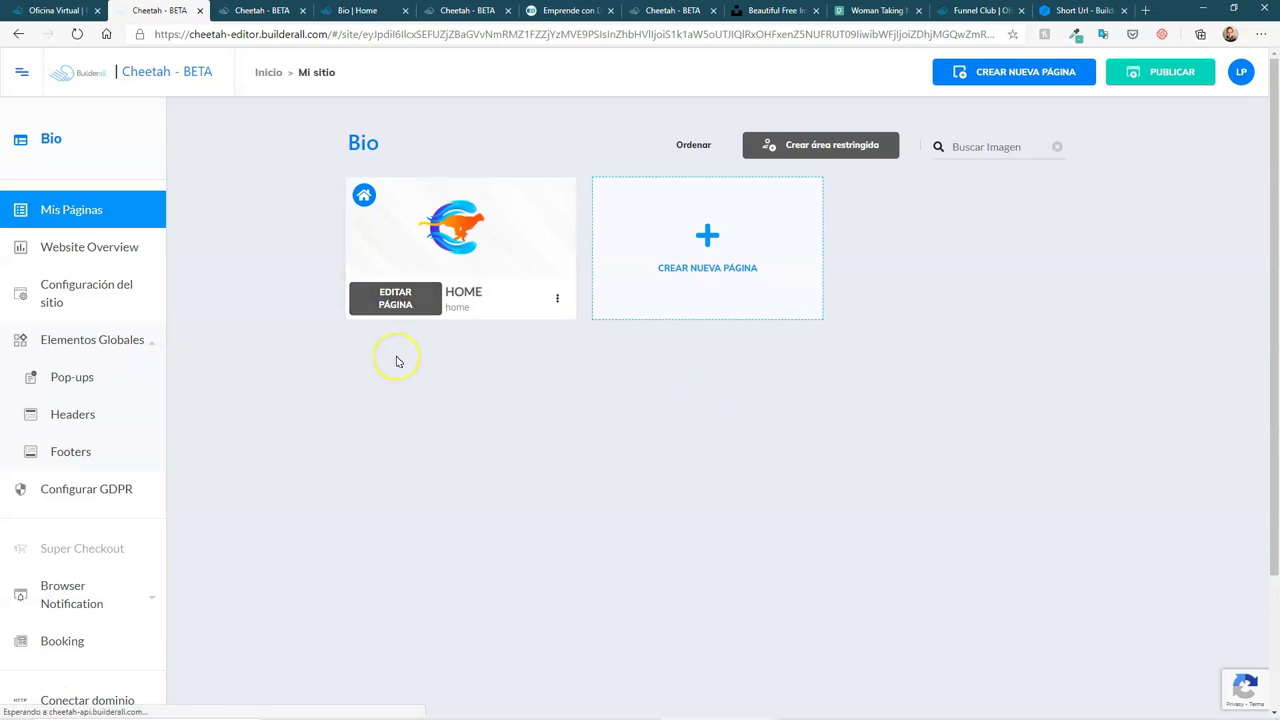
Open the Bio site's Home page for editing and add a blank panel (Panel en blanco)
left_click(397, 305)
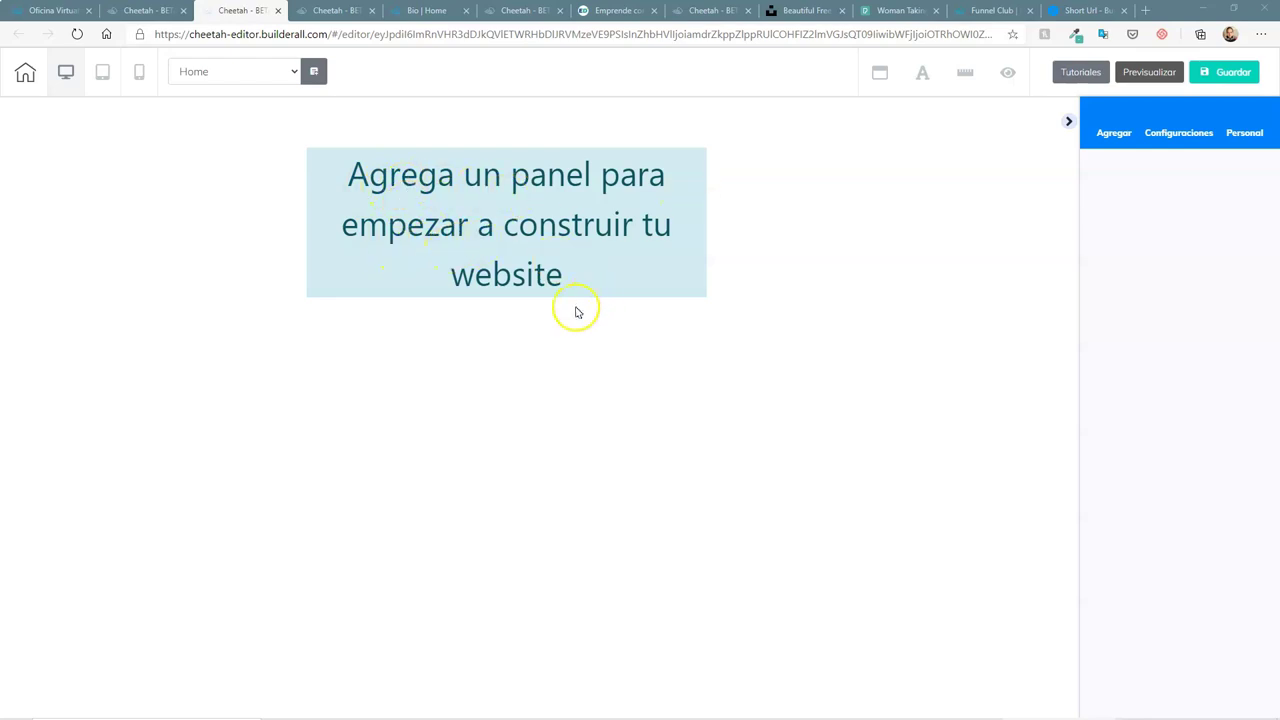
left_click(1116, 136)
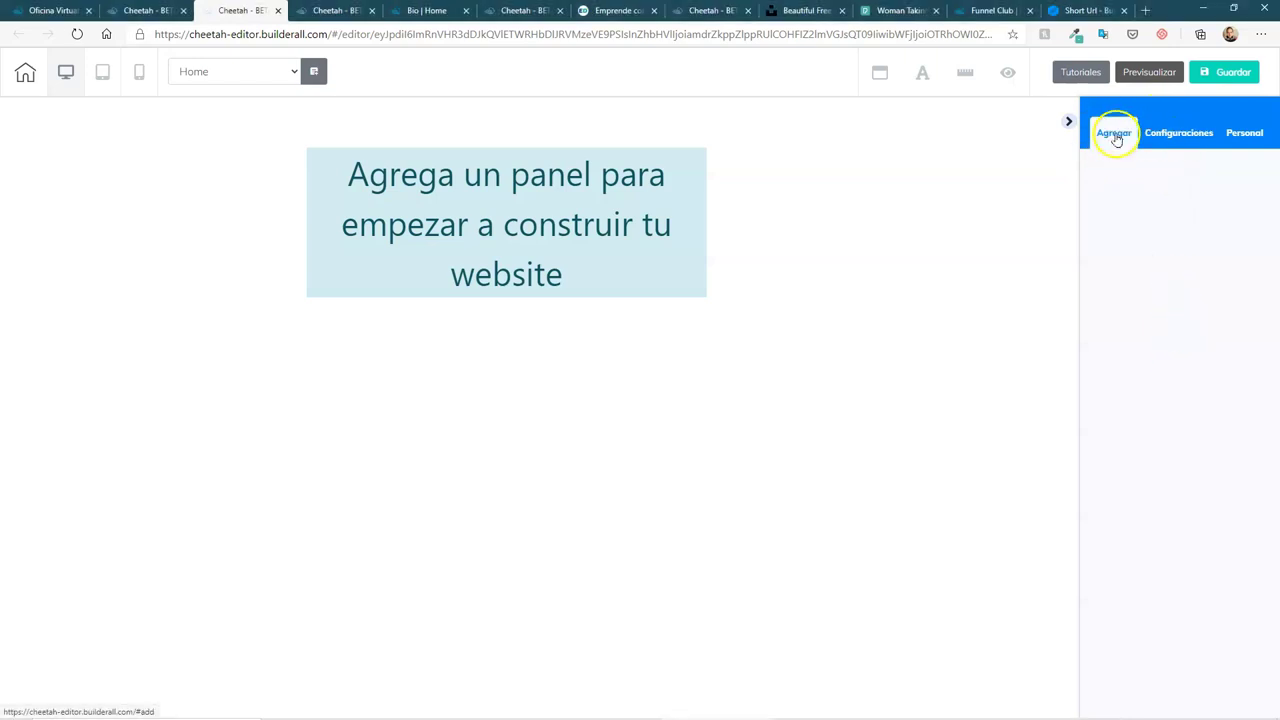
left_click(1144, 173)
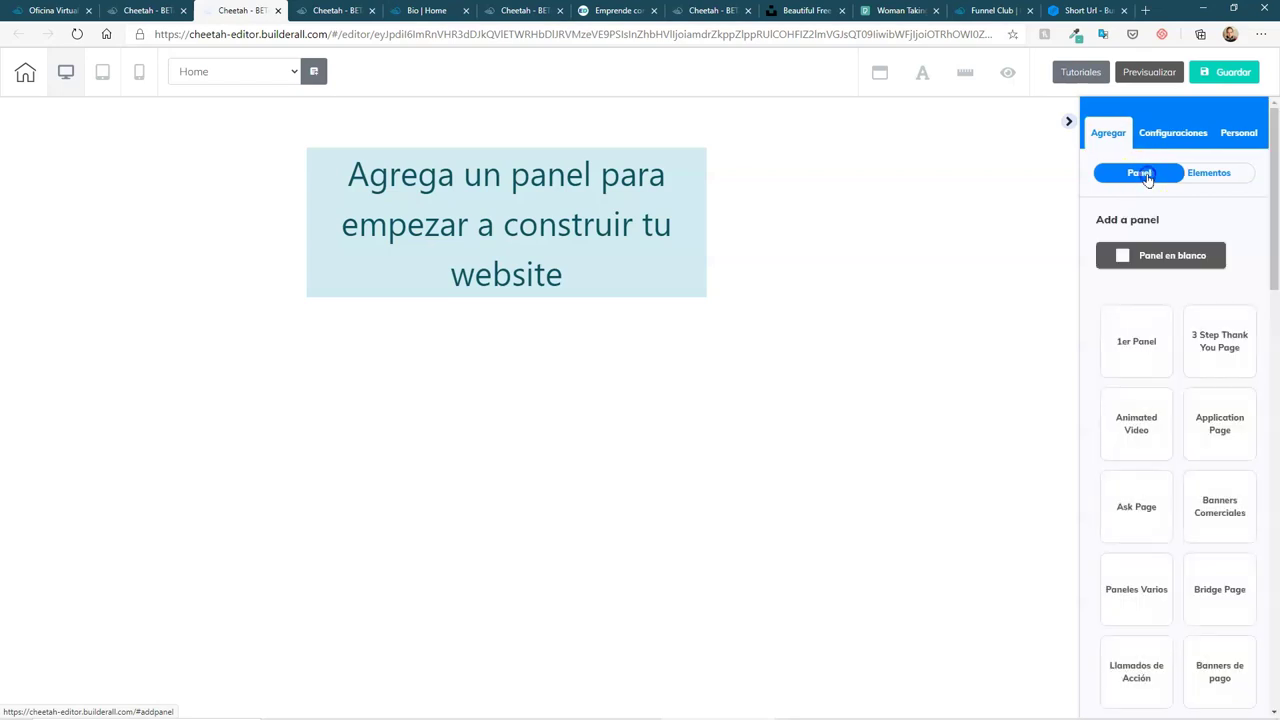
left_click(1120, 258)
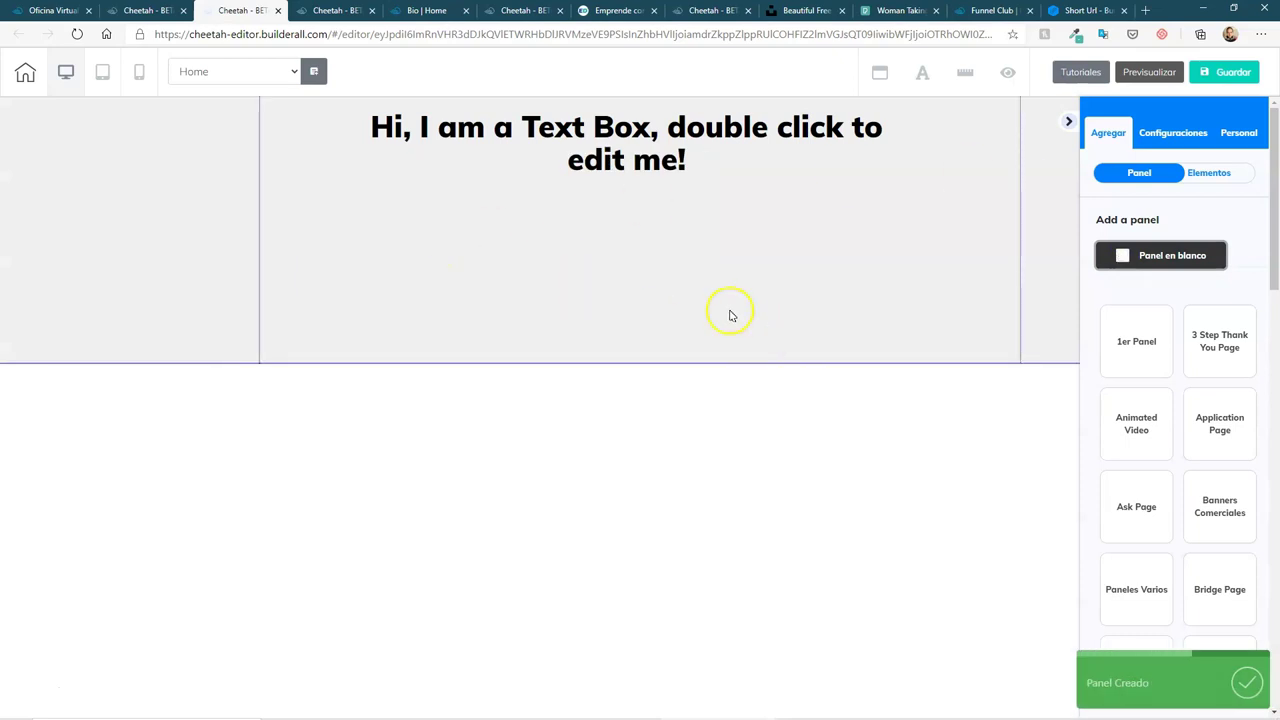
Add the Footers - 03 design from the Pie de Página panel category below the blank panel
left_click(652, 356)
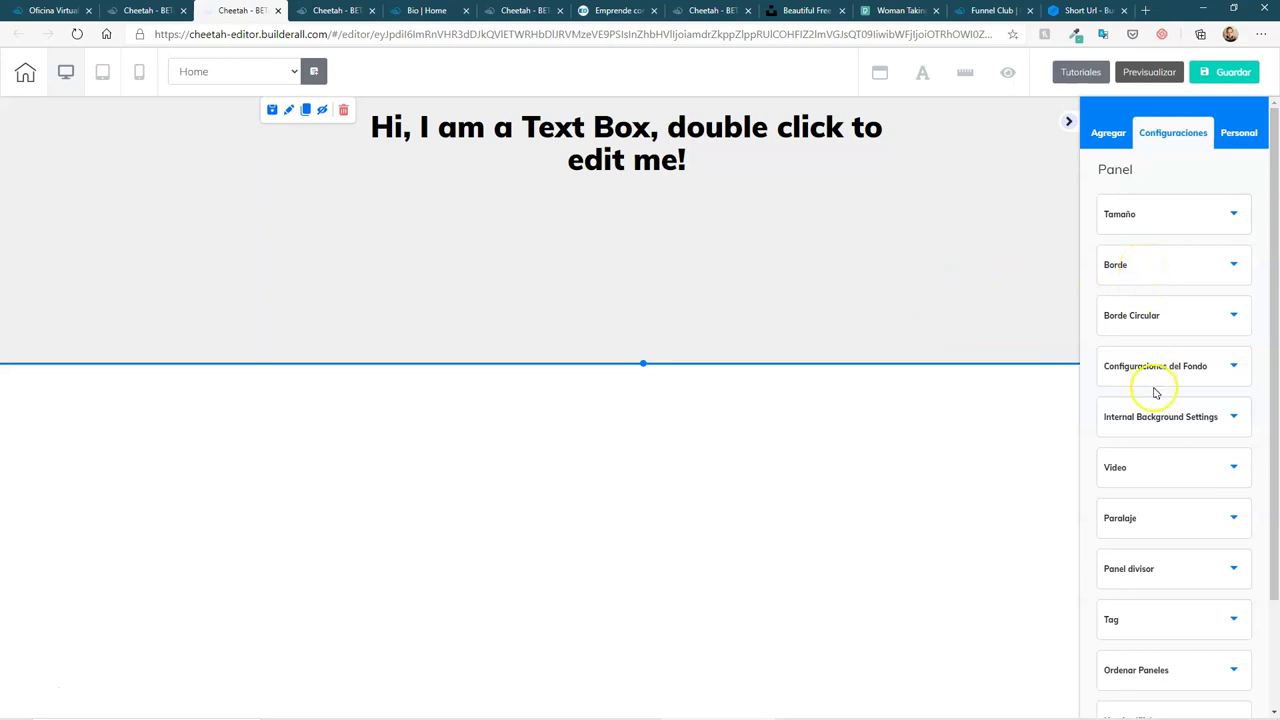
left_click(1106, 140)
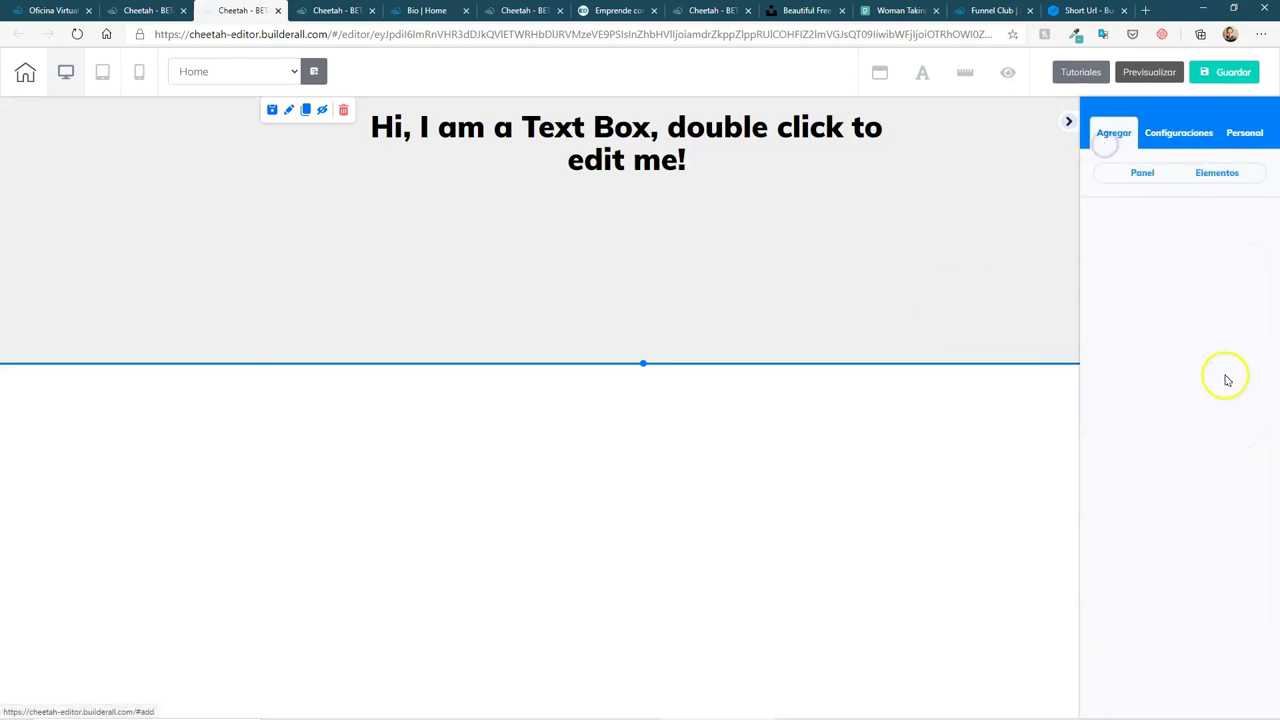
left_click(1153, 173)
scroll(1177, 490, "down", 3)
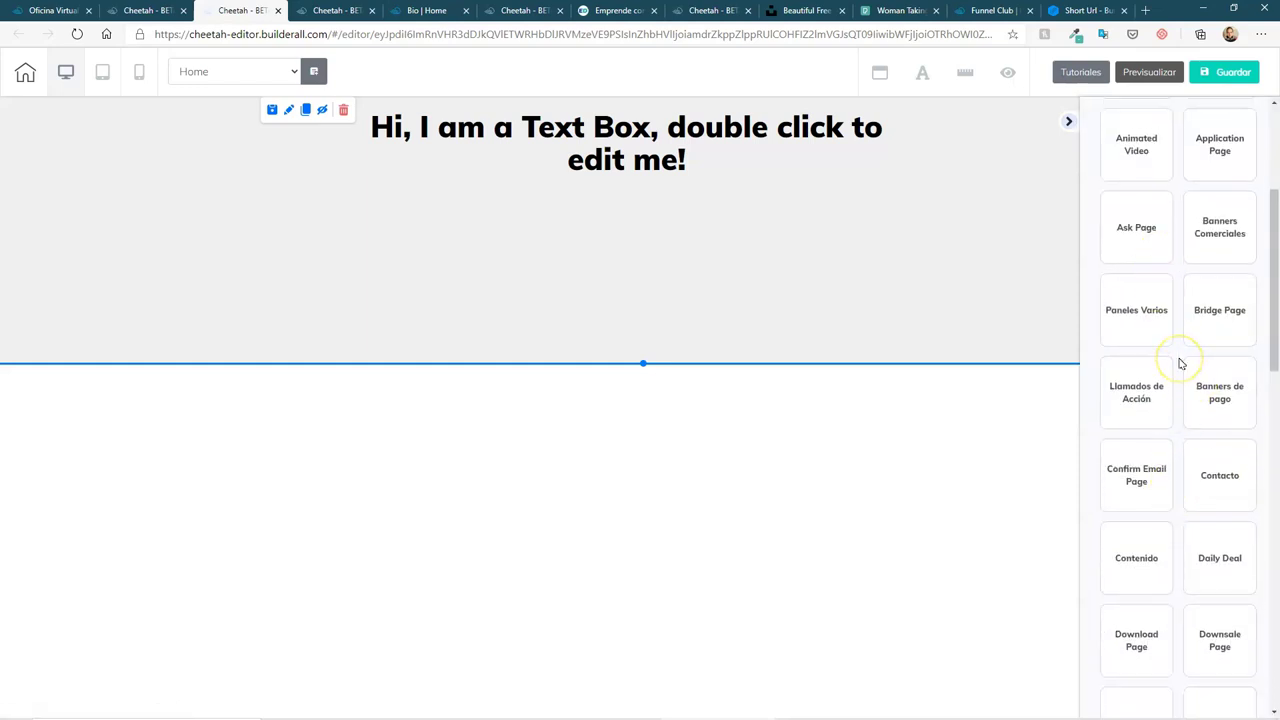
scroll(1180, 364, "down", 3)
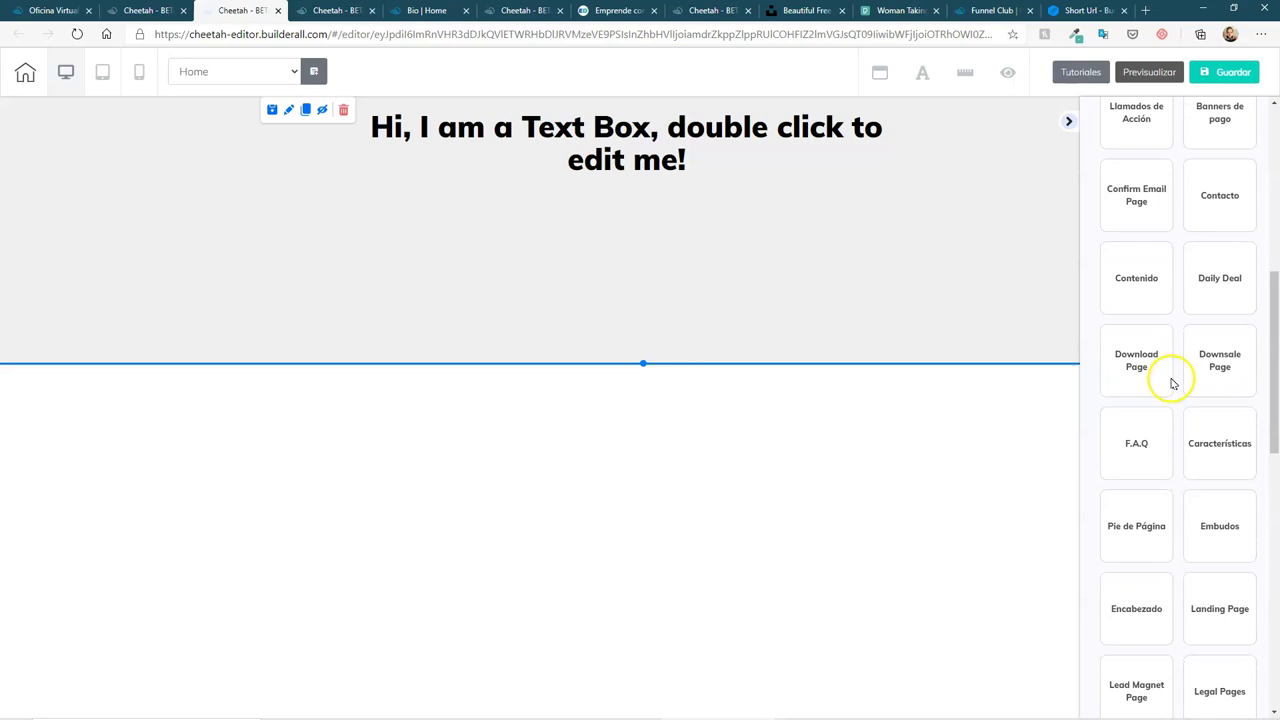
scroll(1165, 410, "down", 1)
left_click(1146, 437)
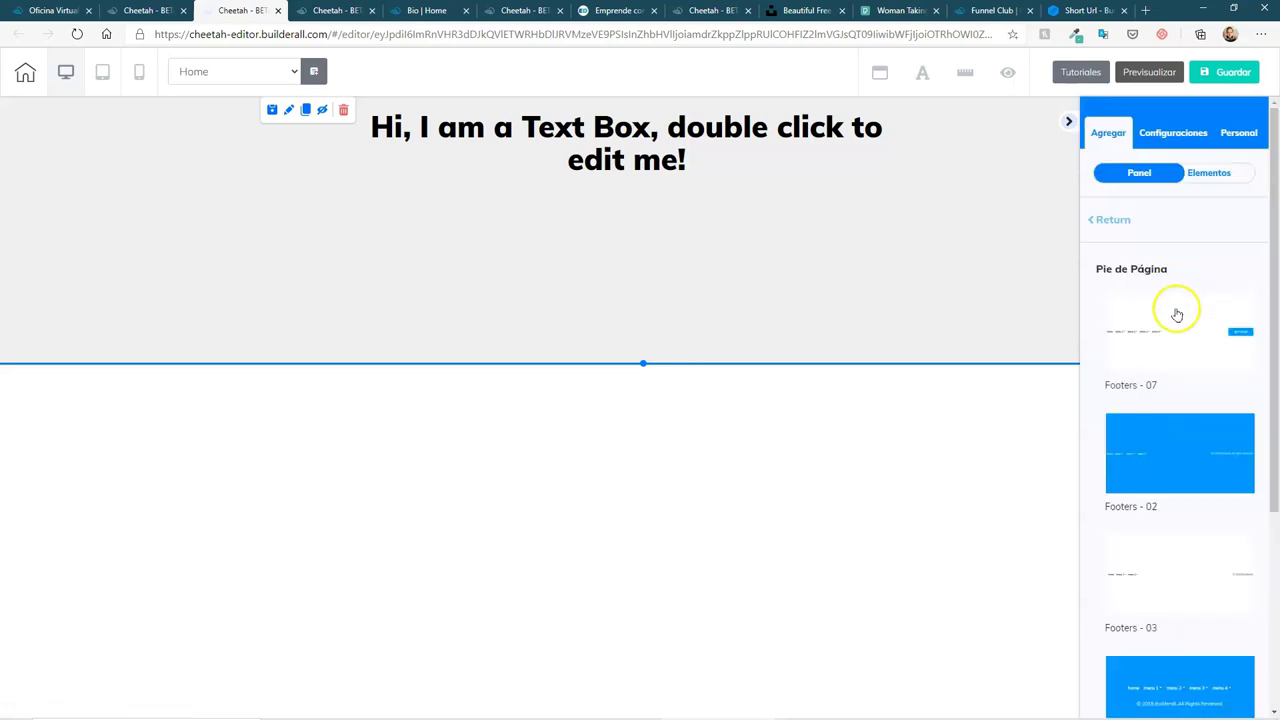
scroll(1146, 356, "down", 3)
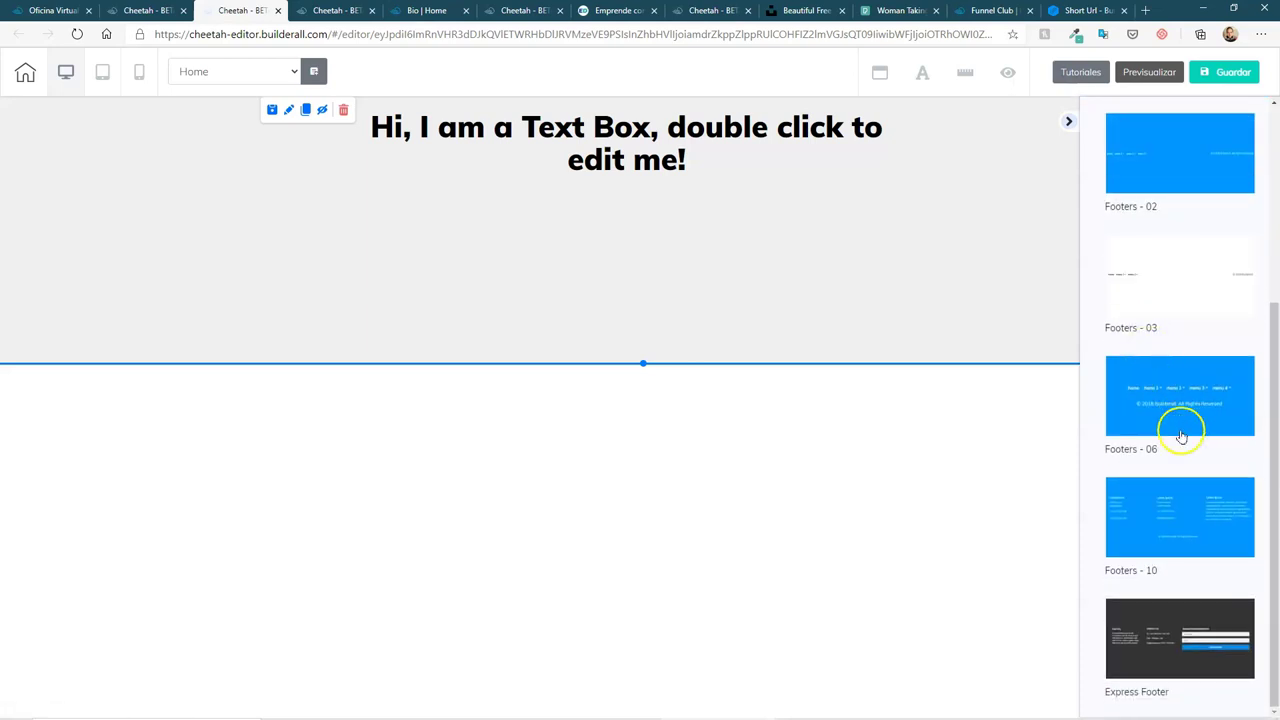
scroll(1181, 437, "up", 3)
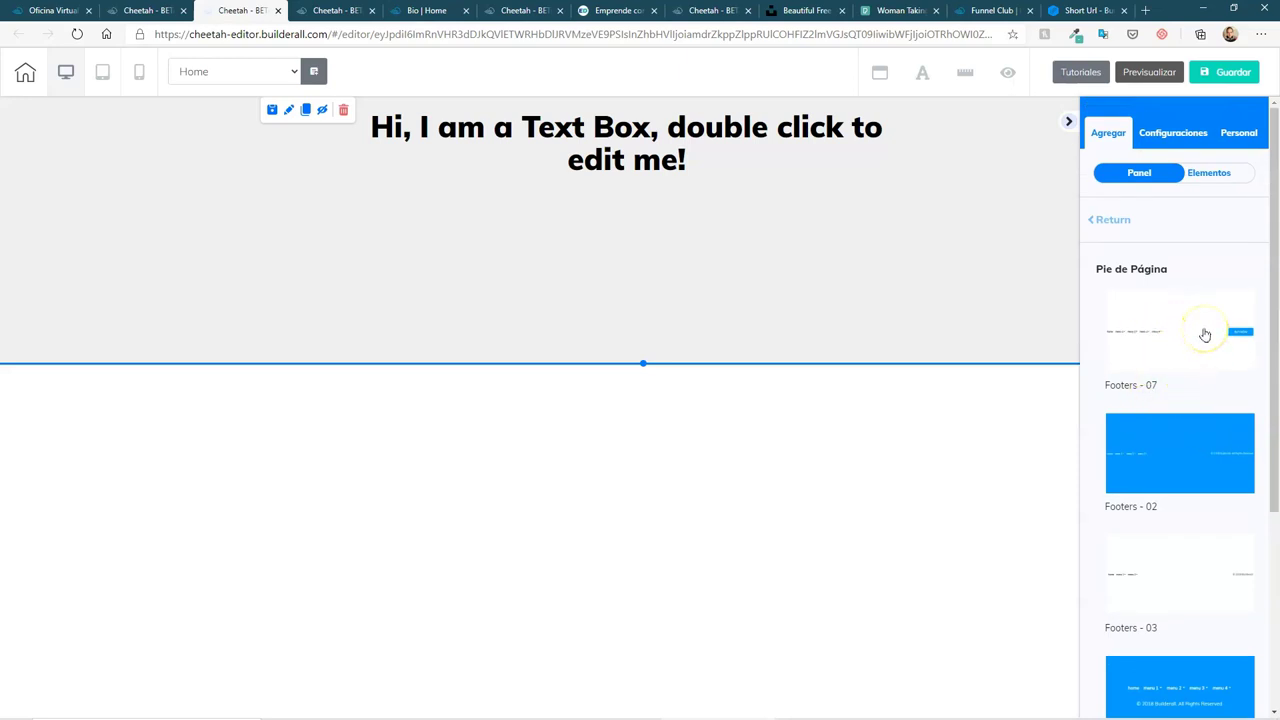
left_click(1200, 576)
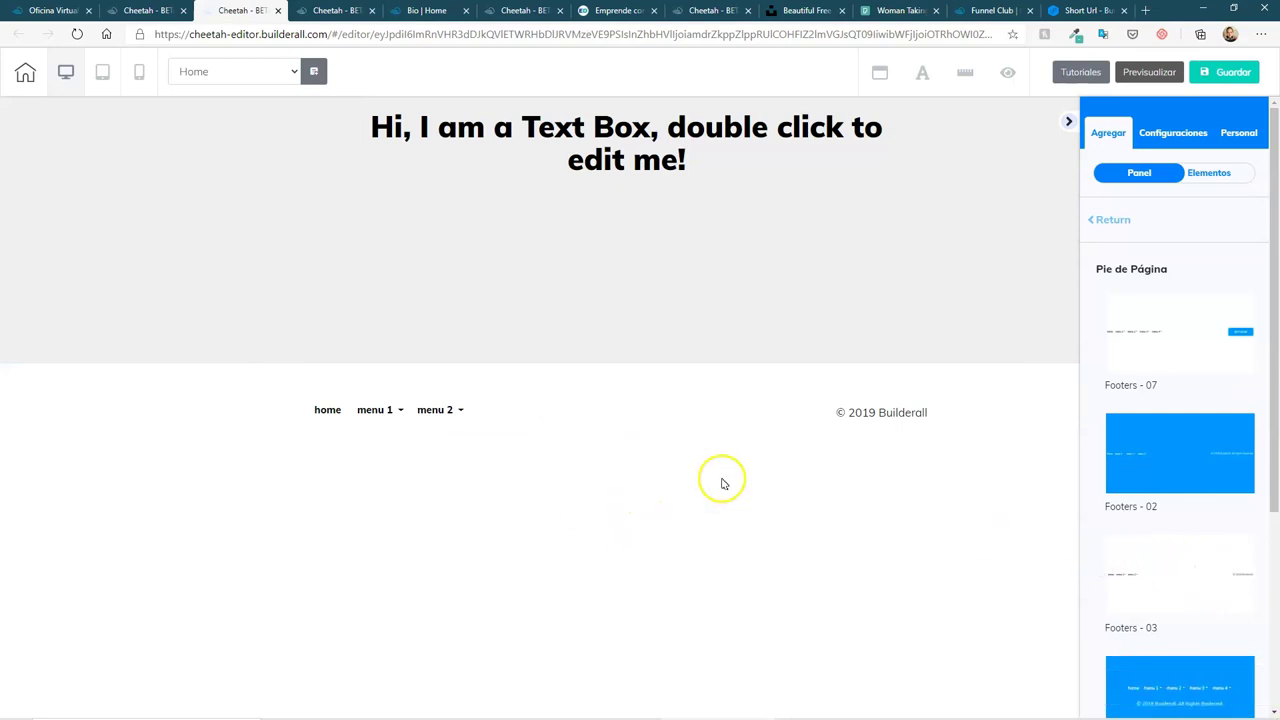
Delete the navigation menu and the © 2019 Builderall text from the footer panel, confirming both deletions
left_click(424, 413)
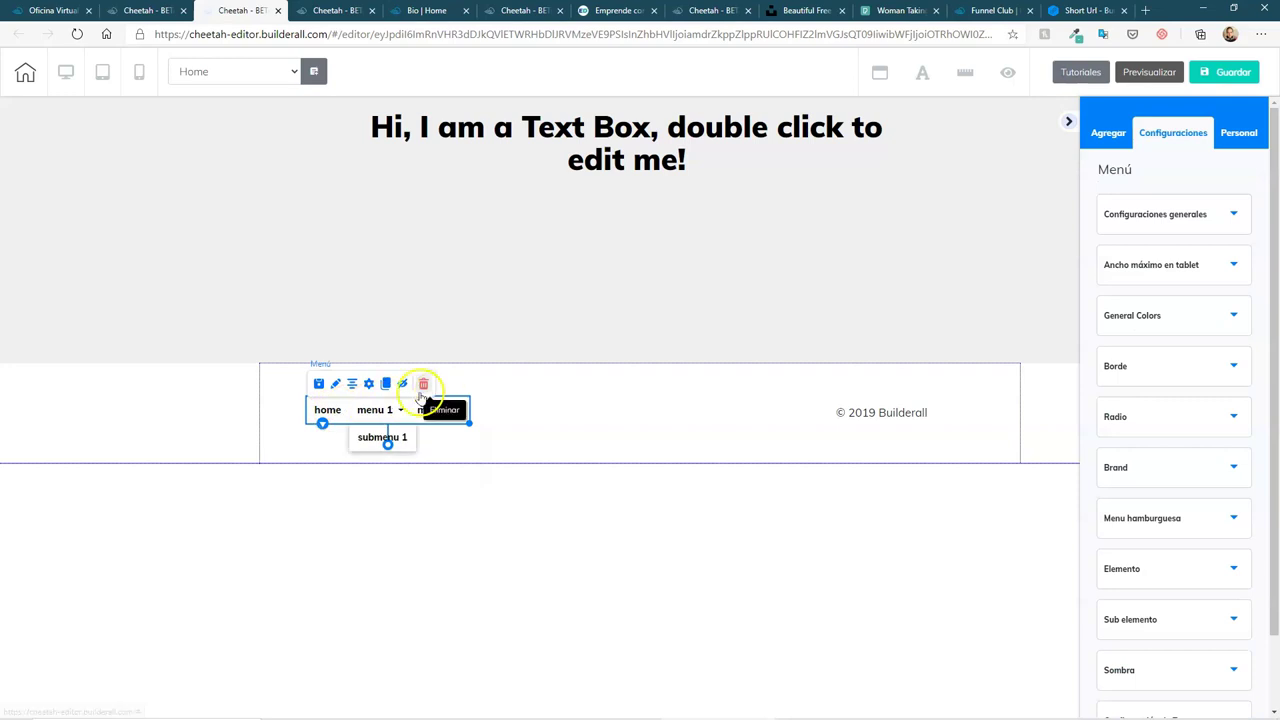
left_click(424, 386)
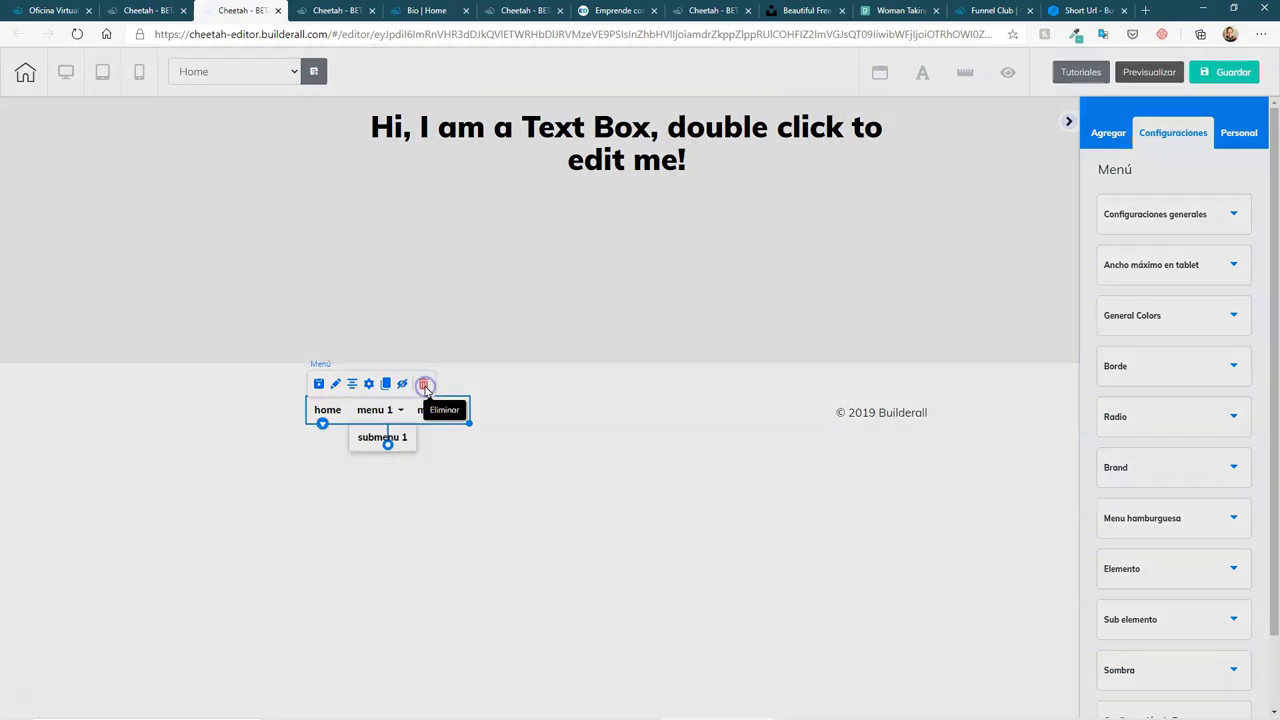
left_click(688, 400)
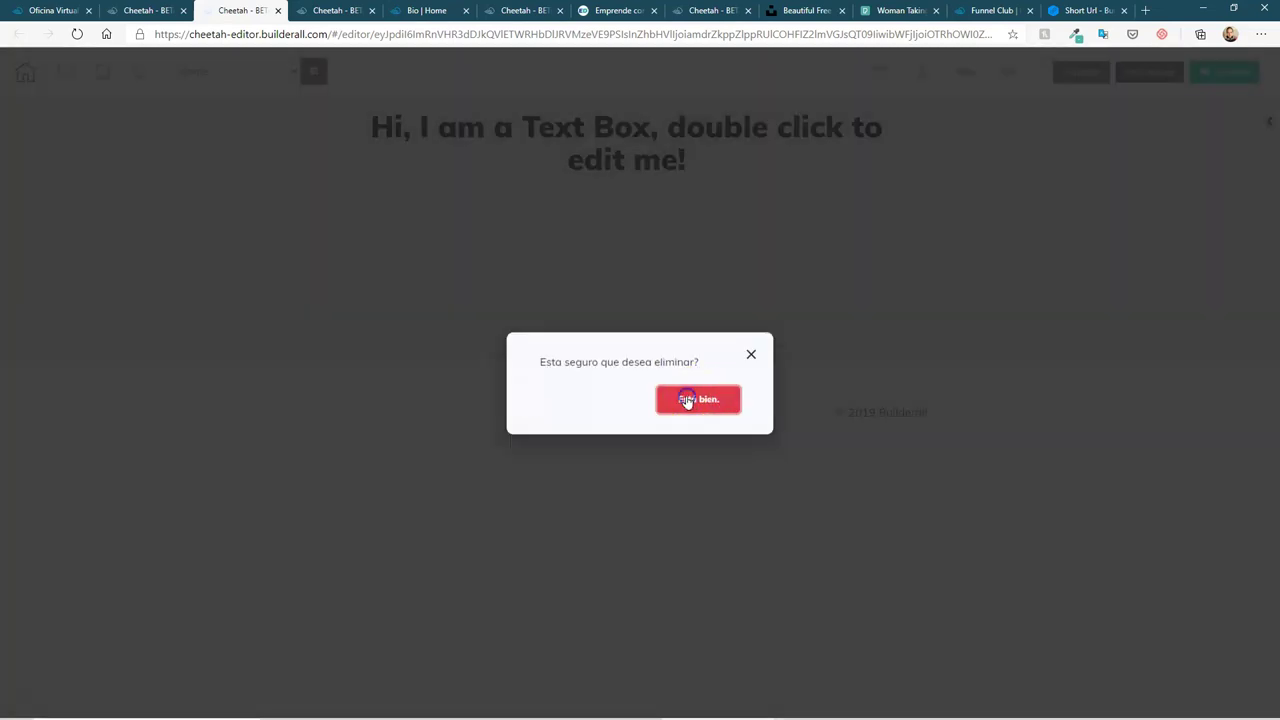
left_click(909, 415)
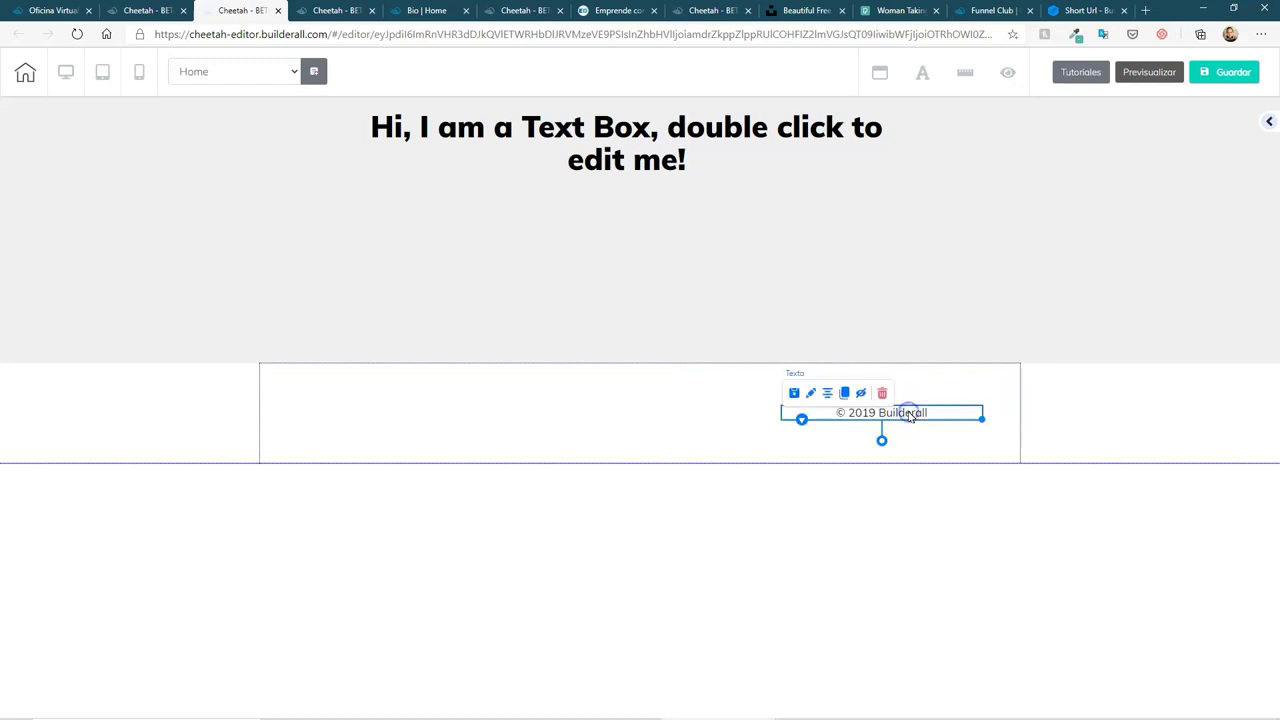
key("Delete")
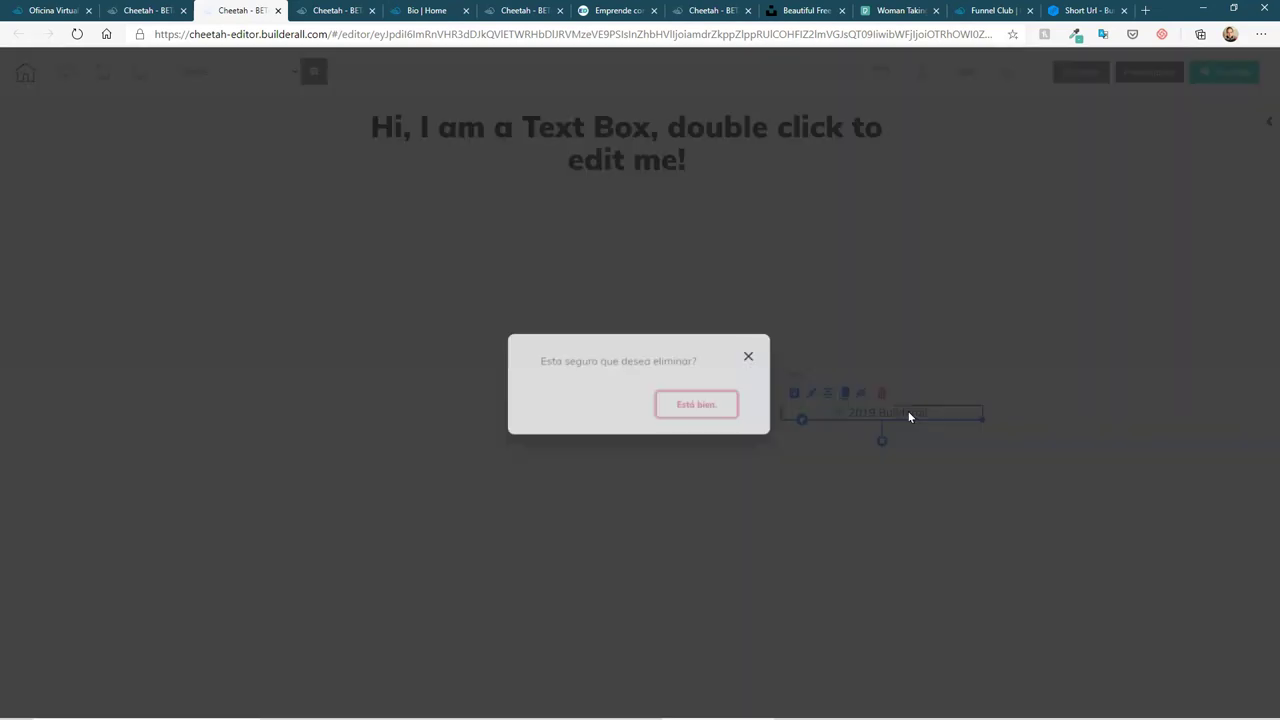
left_click(699, 404)
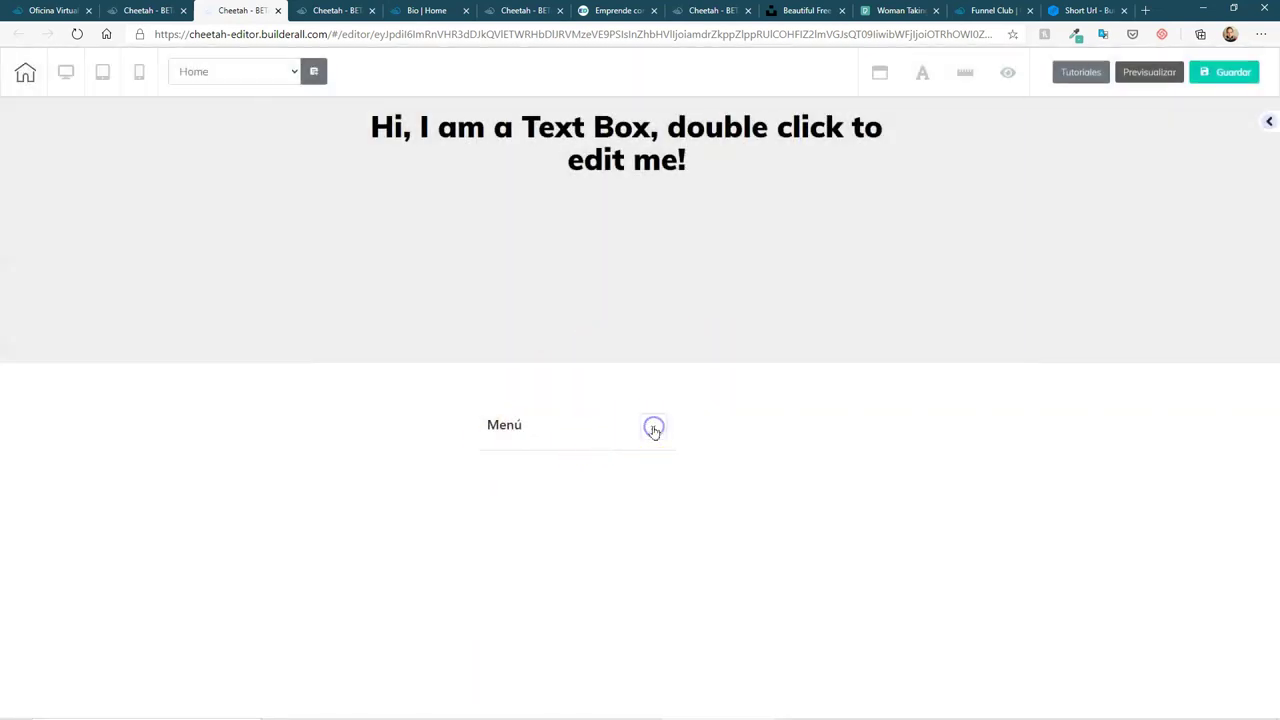
Stretch the upper panel's lower edge downward to about double its height and select the emptied footer panel beneath it
left_click(829, 400)
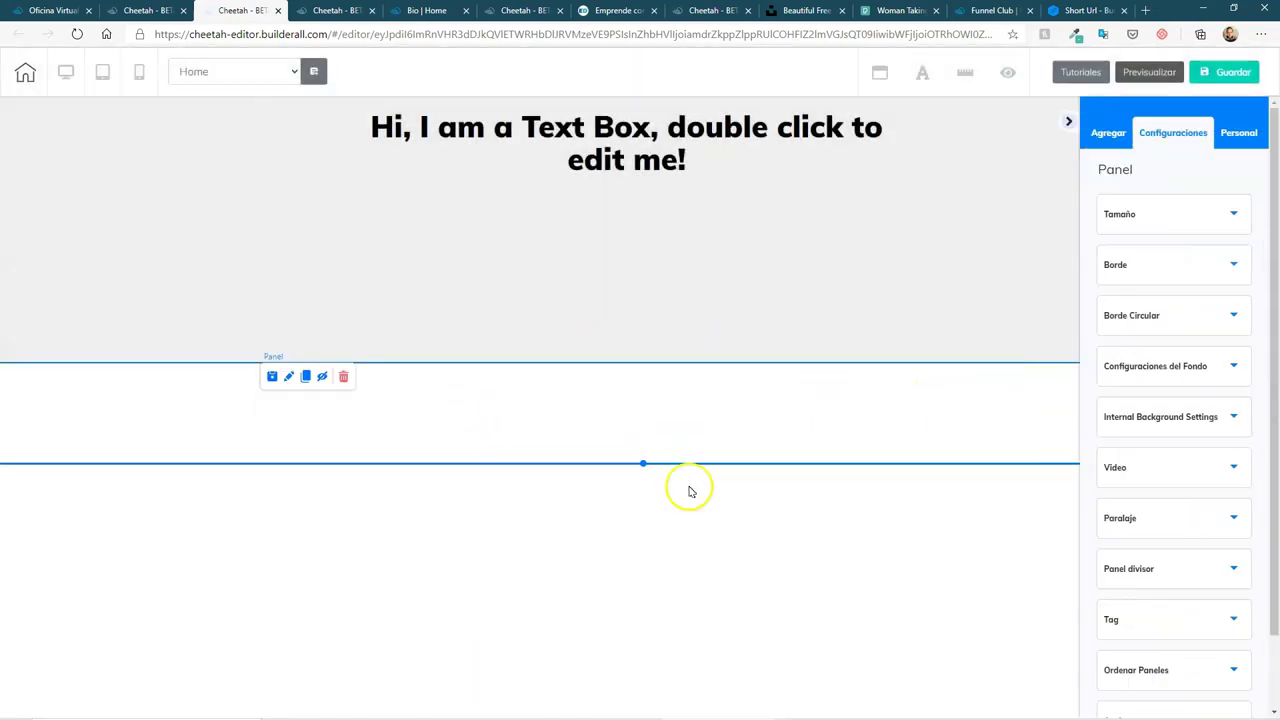
left_click(653, 316)
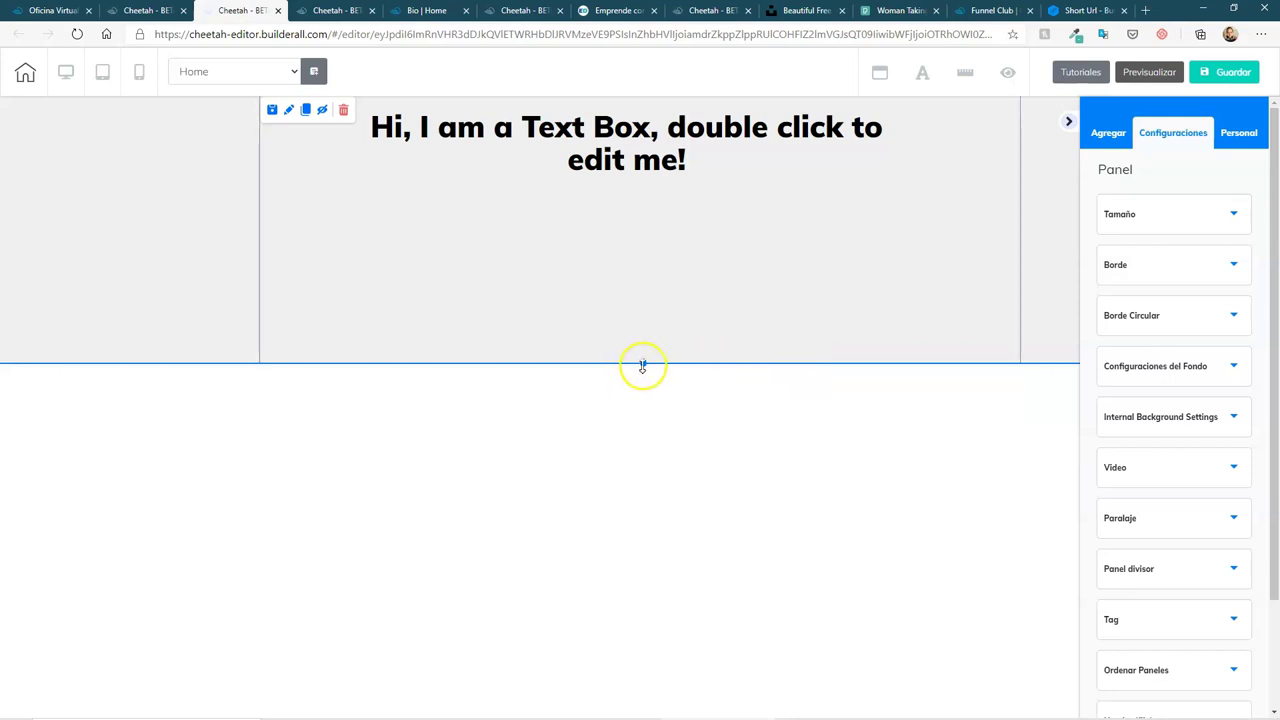
left_click_drag(642, 366, 632, 620)
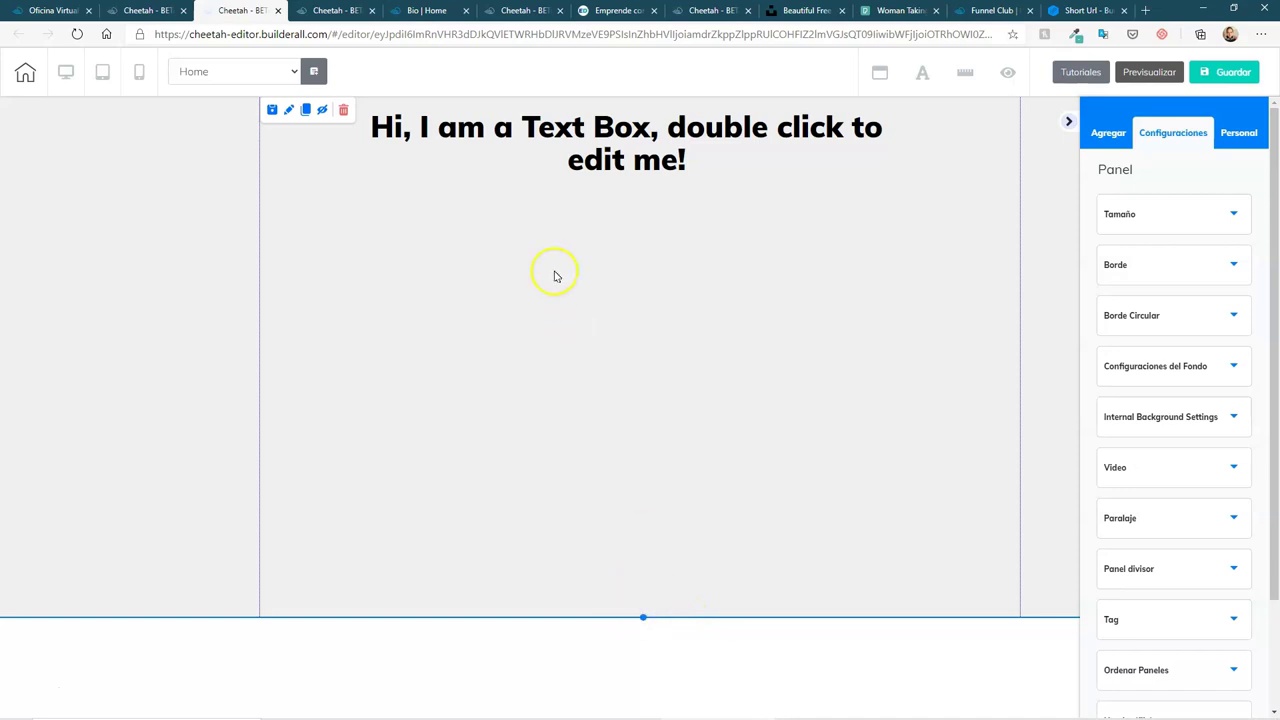
left_click_drag(643, 617, 643, 623)
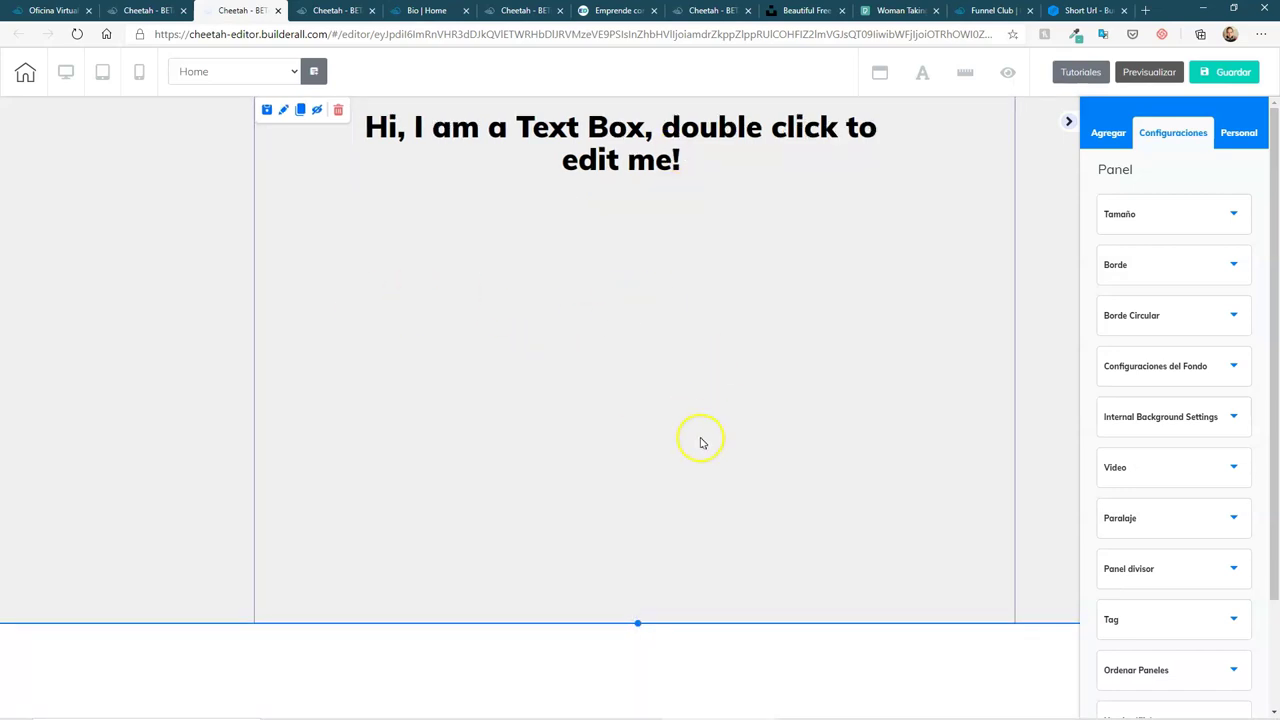
left_click(640, 660)
mouse_move(640, 661)
left_mouse_down()
mouse_move(657, 670)
mouse_move(644, 705)
left_mouse_up()
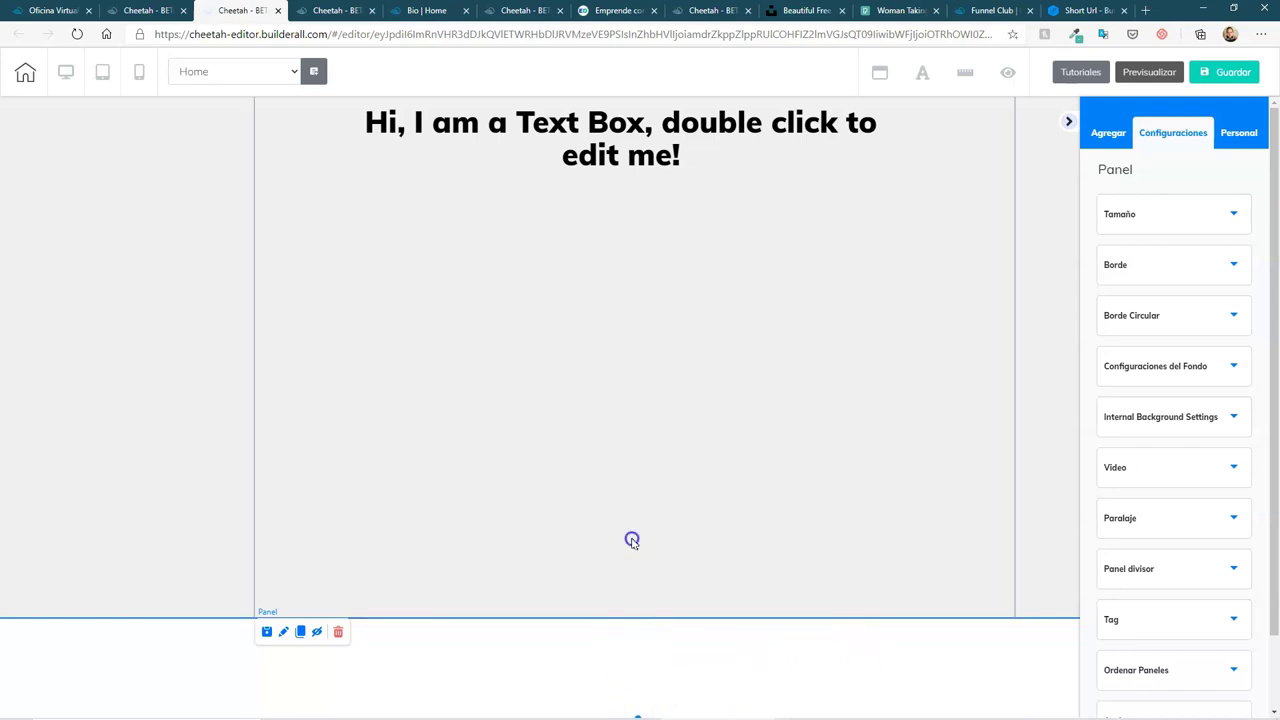
Extend the upper panel's lower edge slightly further down and select that panel
left_click(631, 540)
left_click_drag(636, 621, 636, 633)
left_click(640, 682)
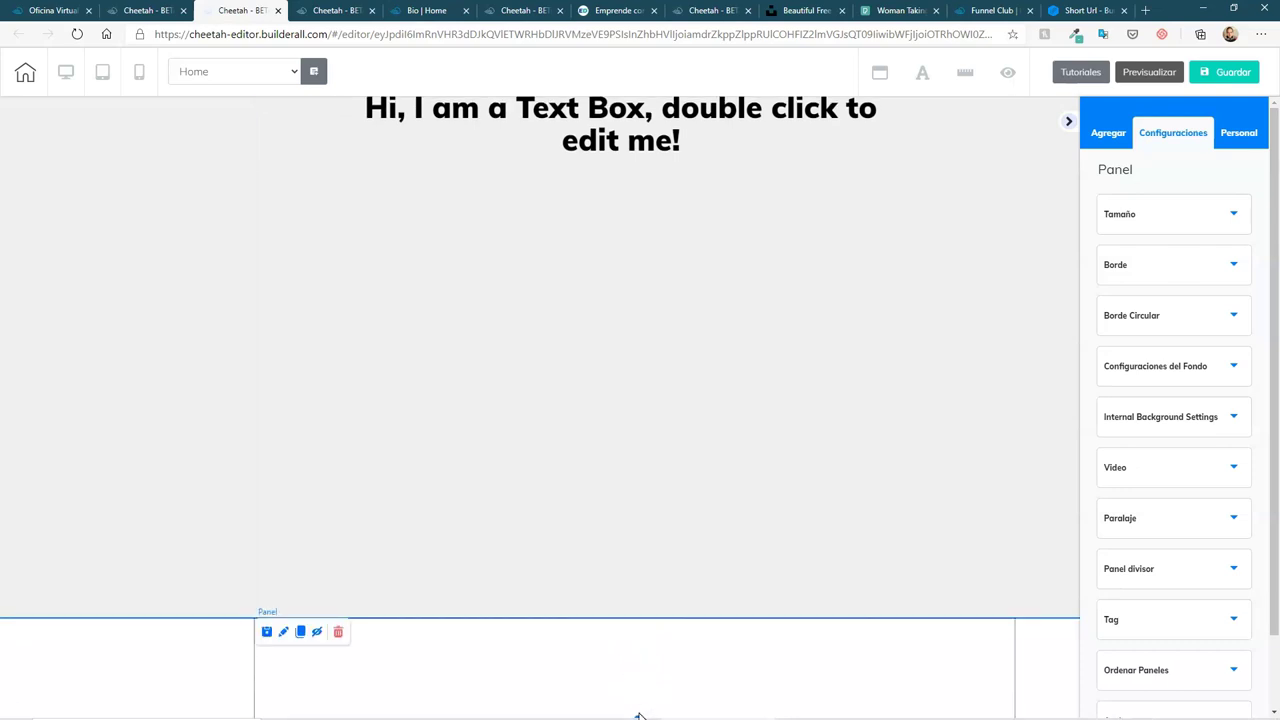
scroll(634, 708, "up", 1)
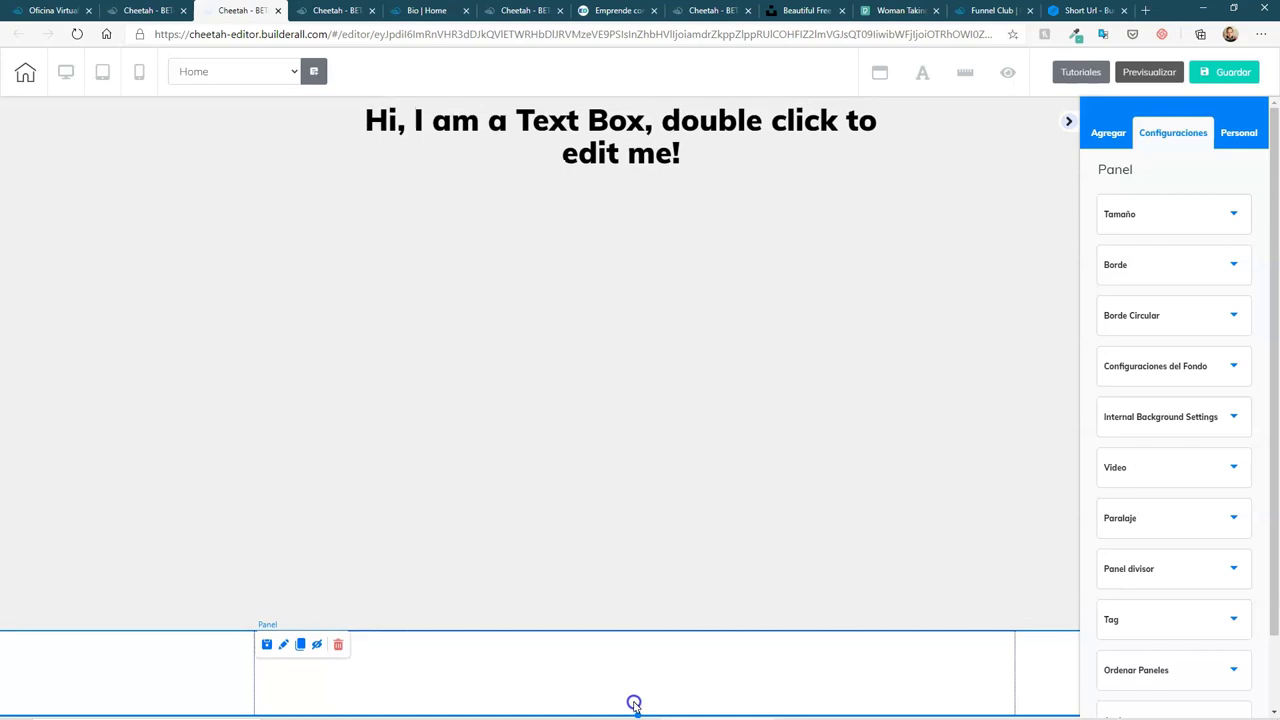
left_click(596, 482)
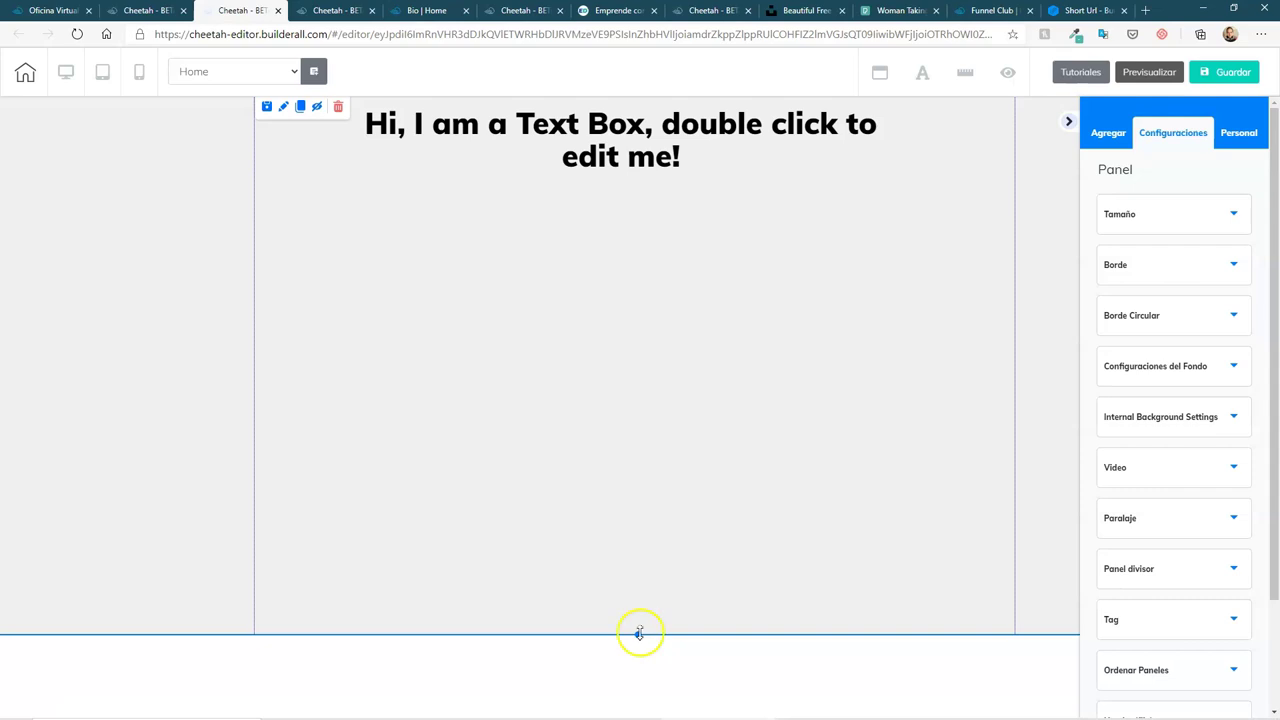
left_click(227, 259)
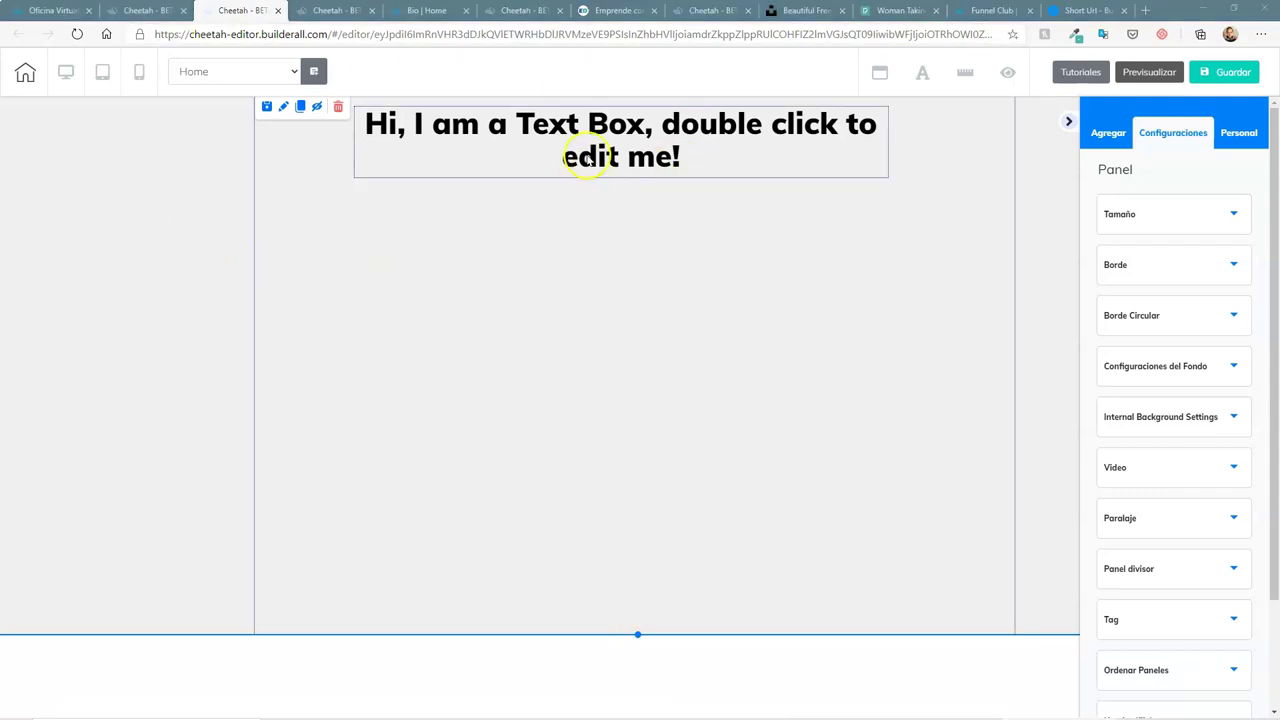
Delete the "Hi, I am a Text Box" placeholder text from the upper panel, confirming the deletion
left_click(641, 142)
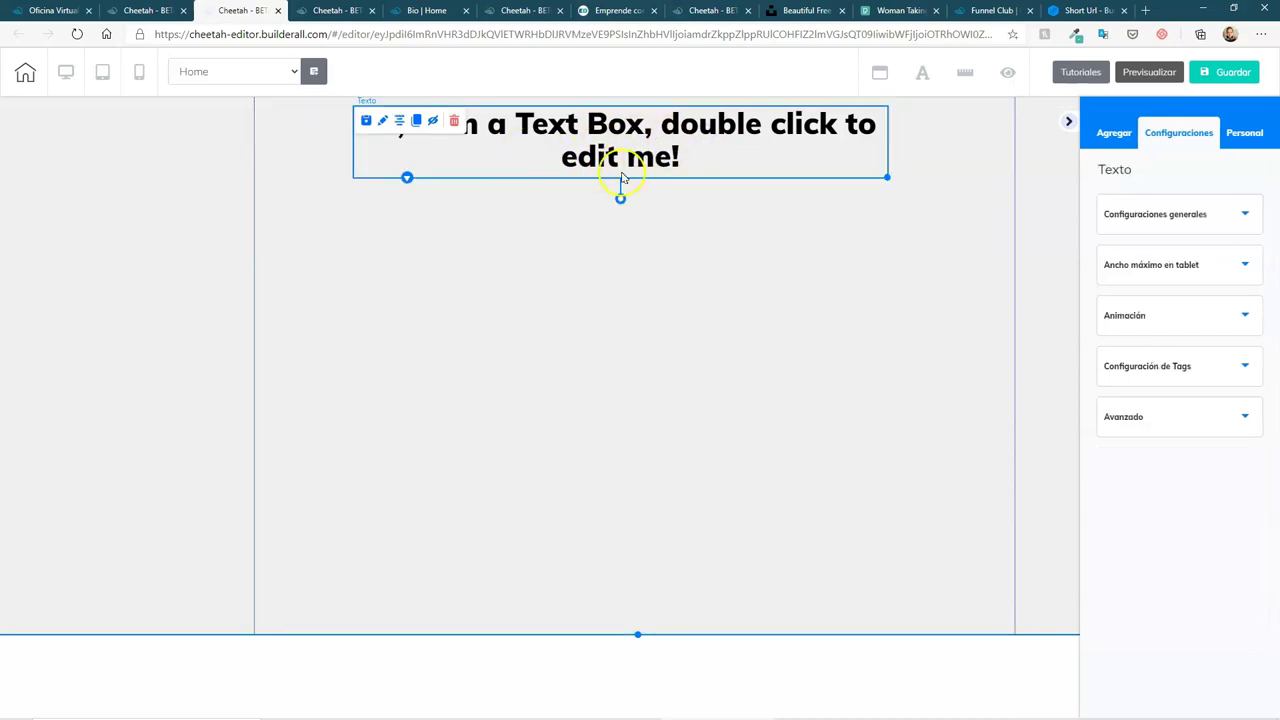
left_click(455, 124)
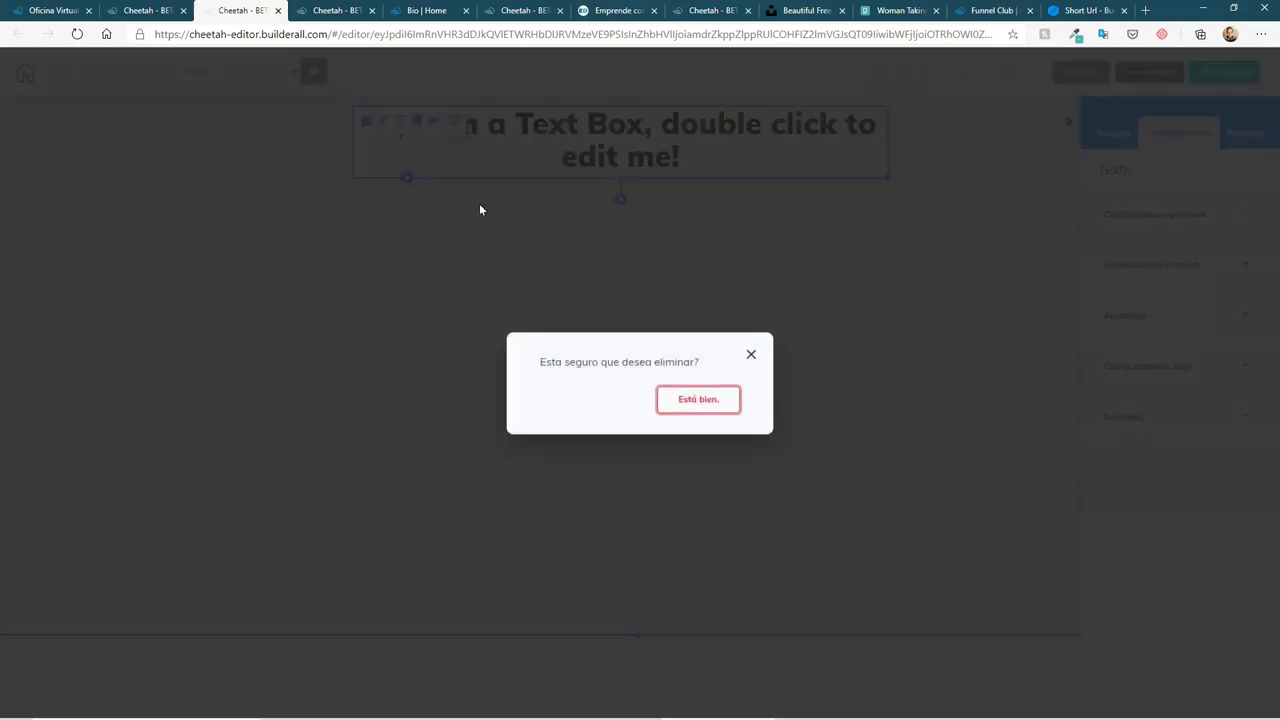
left_click(664, 400)
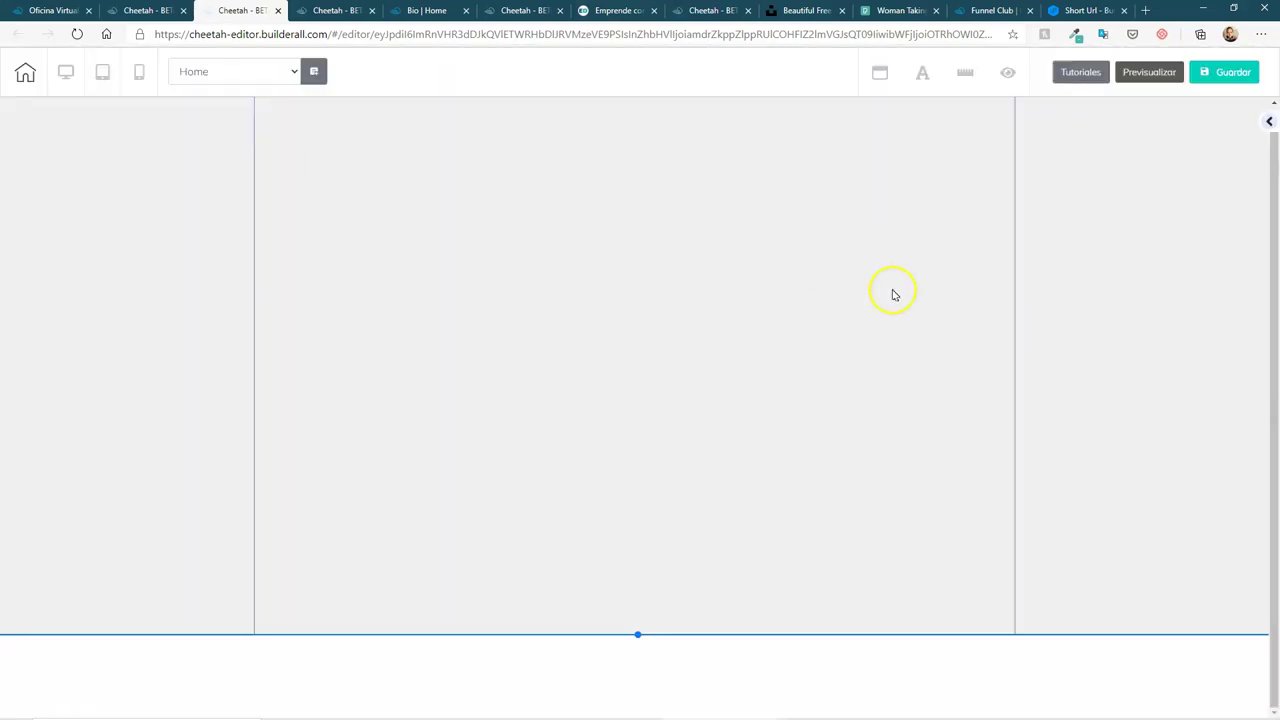
key("ctrl+z")
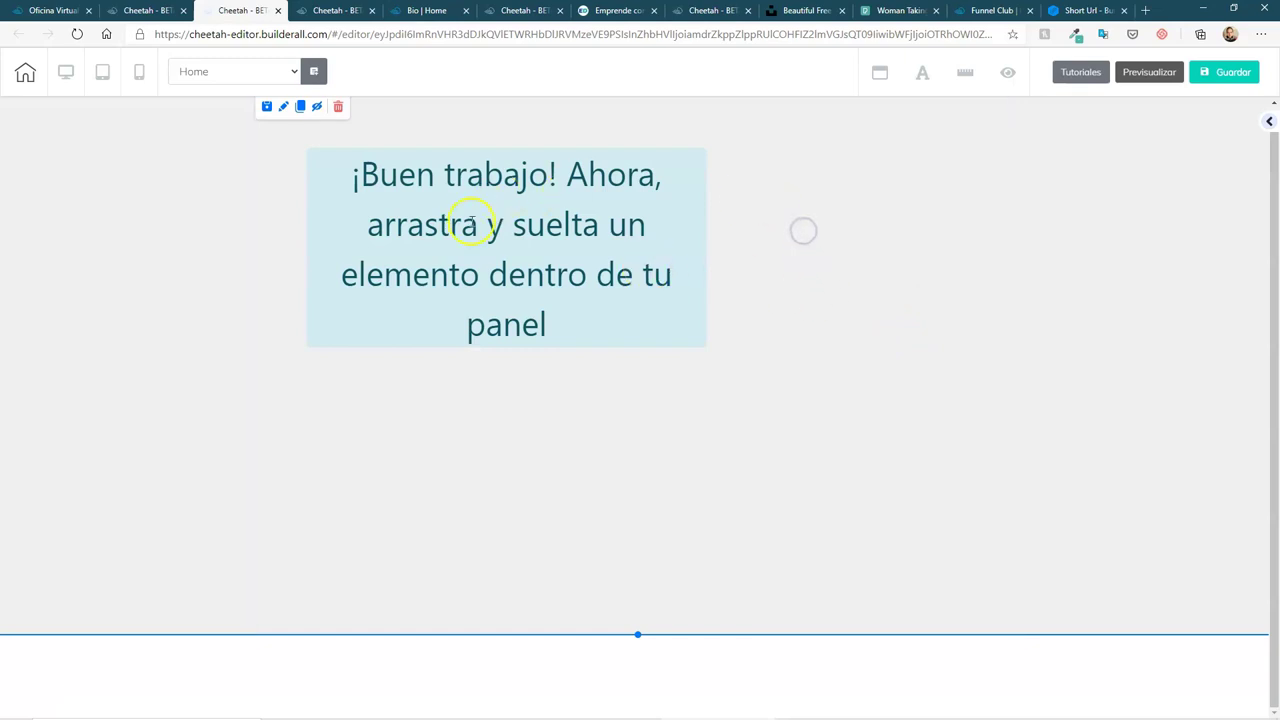
Look through the Pie de Página footer designs and the full list of panel categories
left_click(1265, 127)
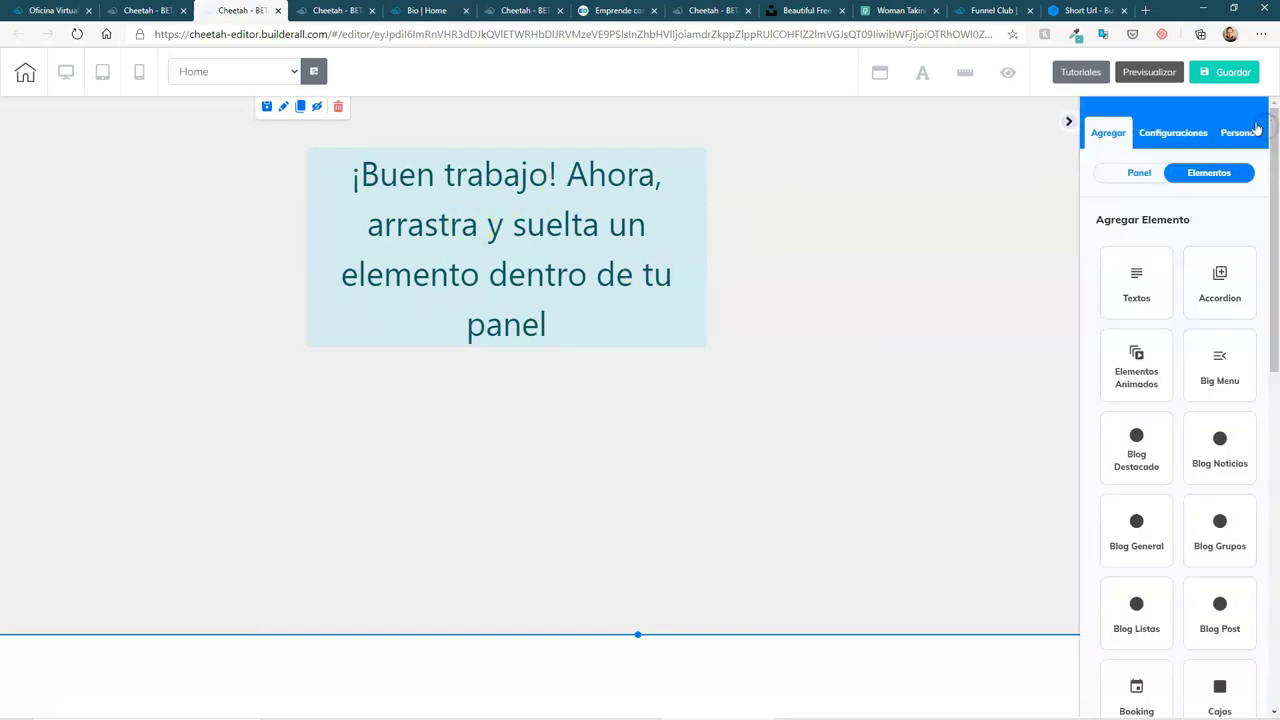
left_click(1069, 125)
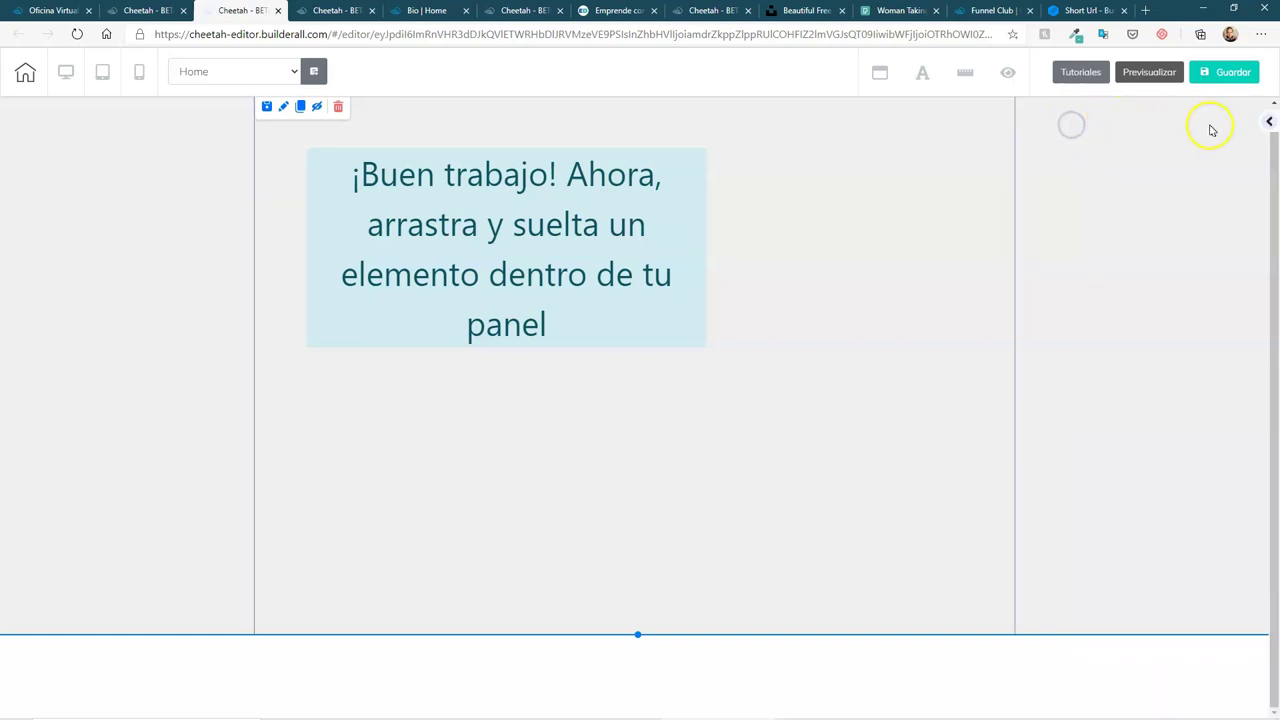
left_click(1268, 123)
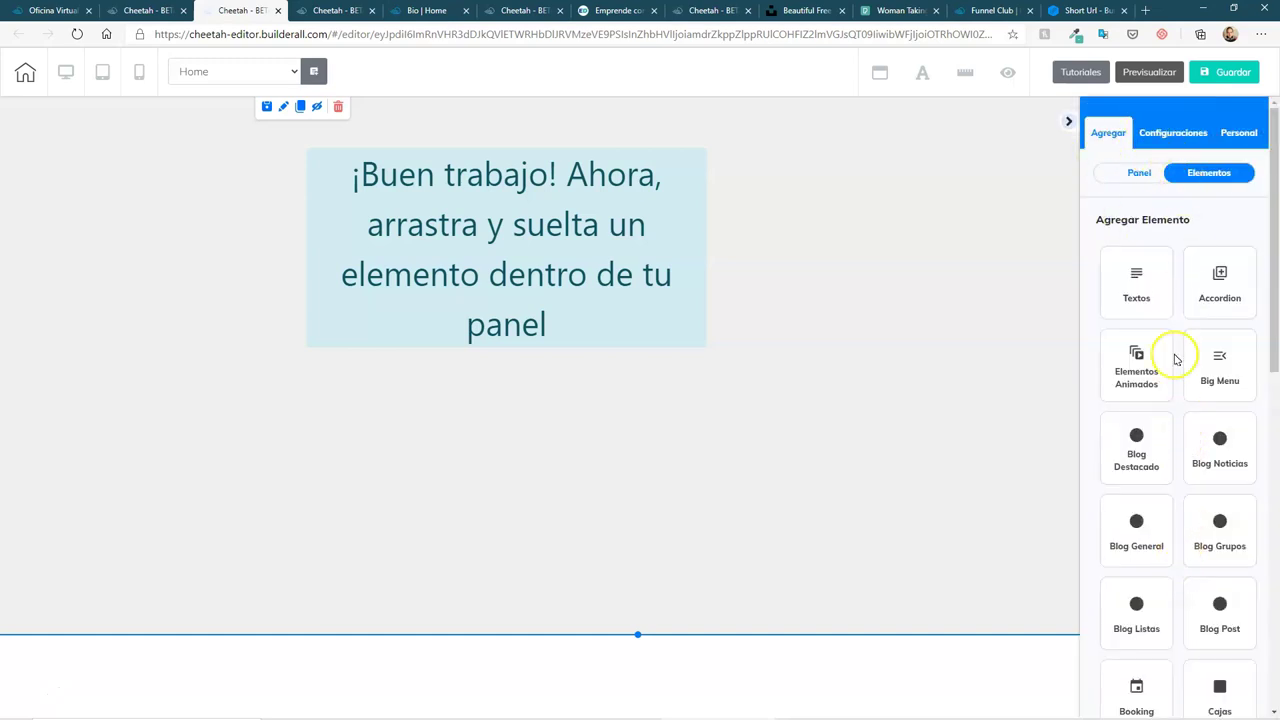
left_click(1140, 180)
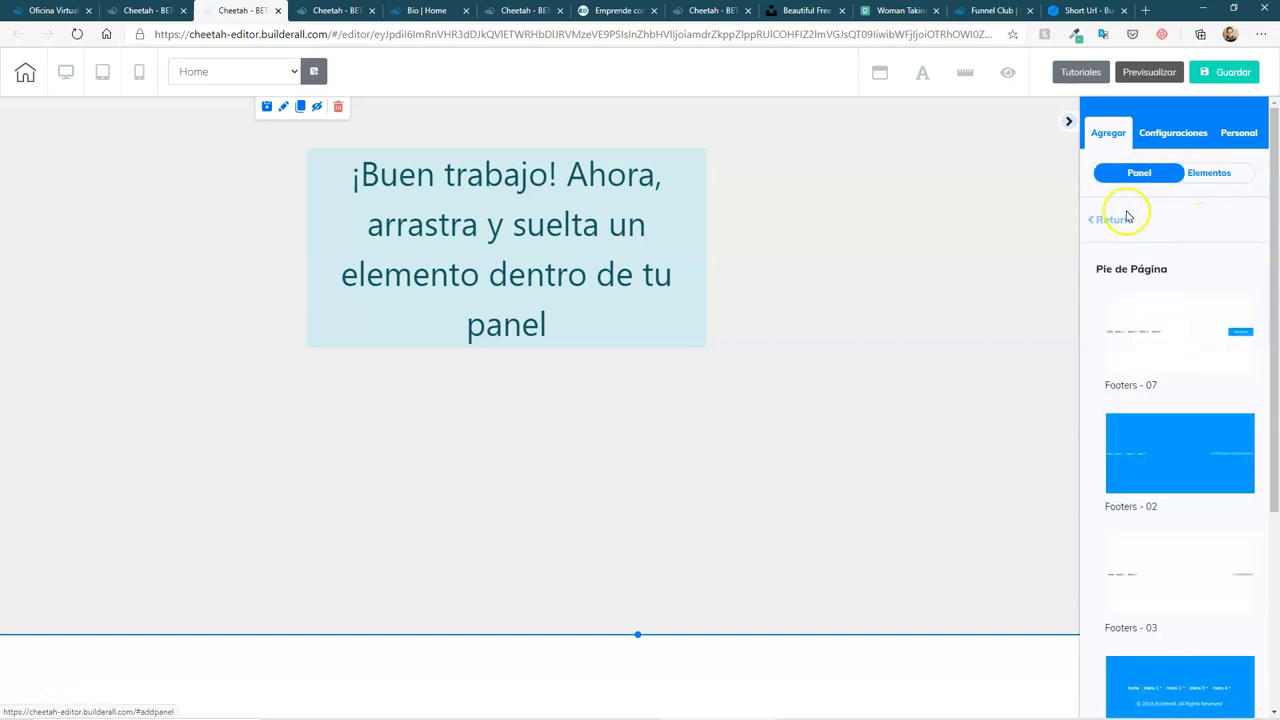
scroll(1163, 400, "down", 3)
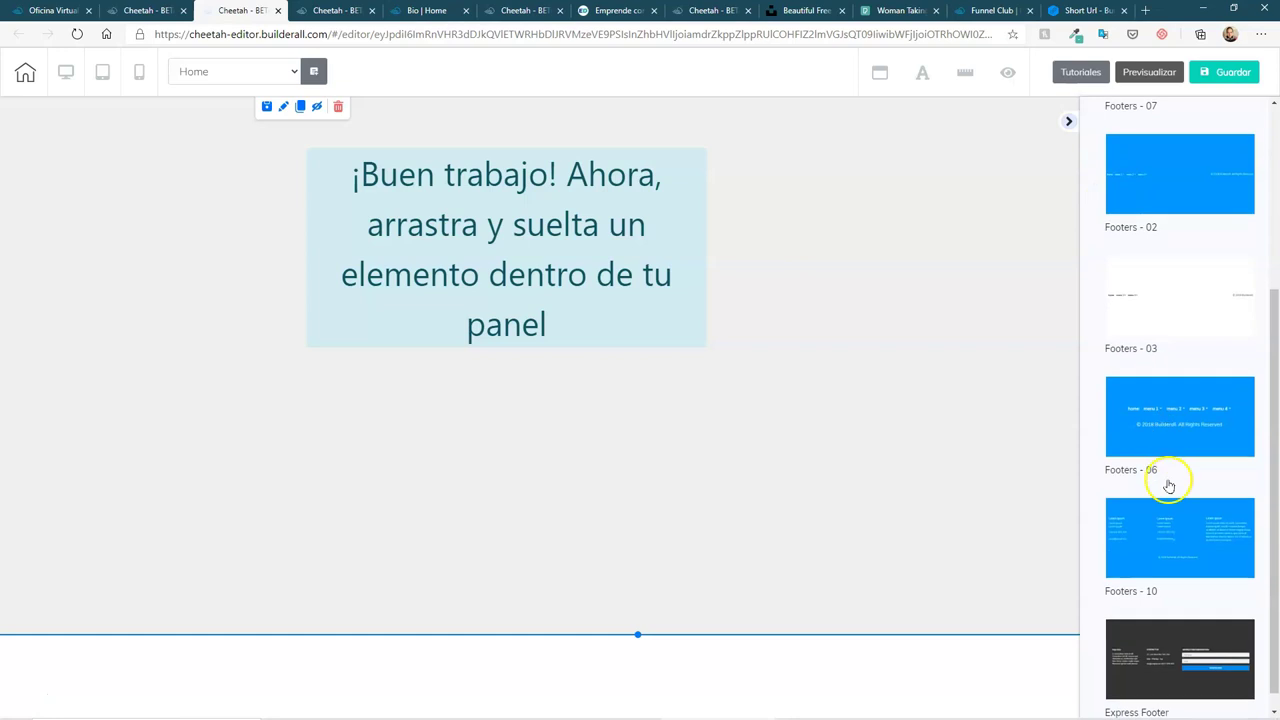
scroll(1166, 498, "up", 3)
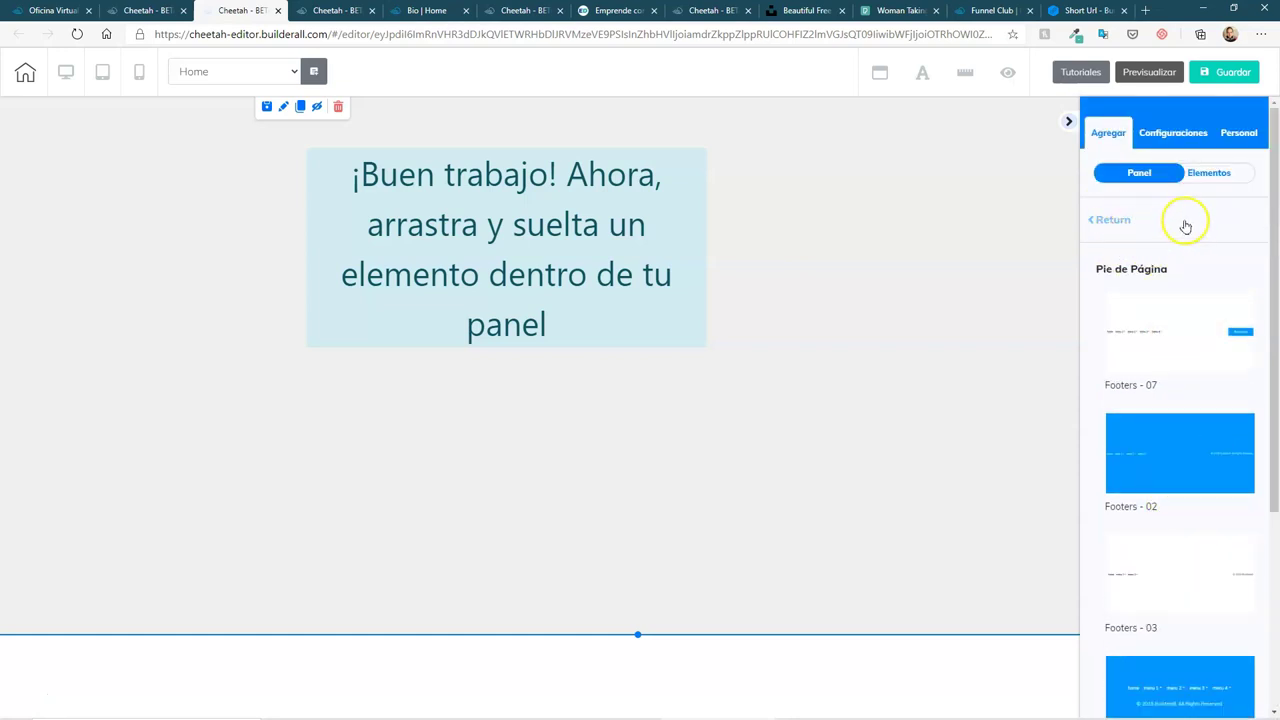
left_click(1115, 222)
scroll(1157, 349, "down", 8)
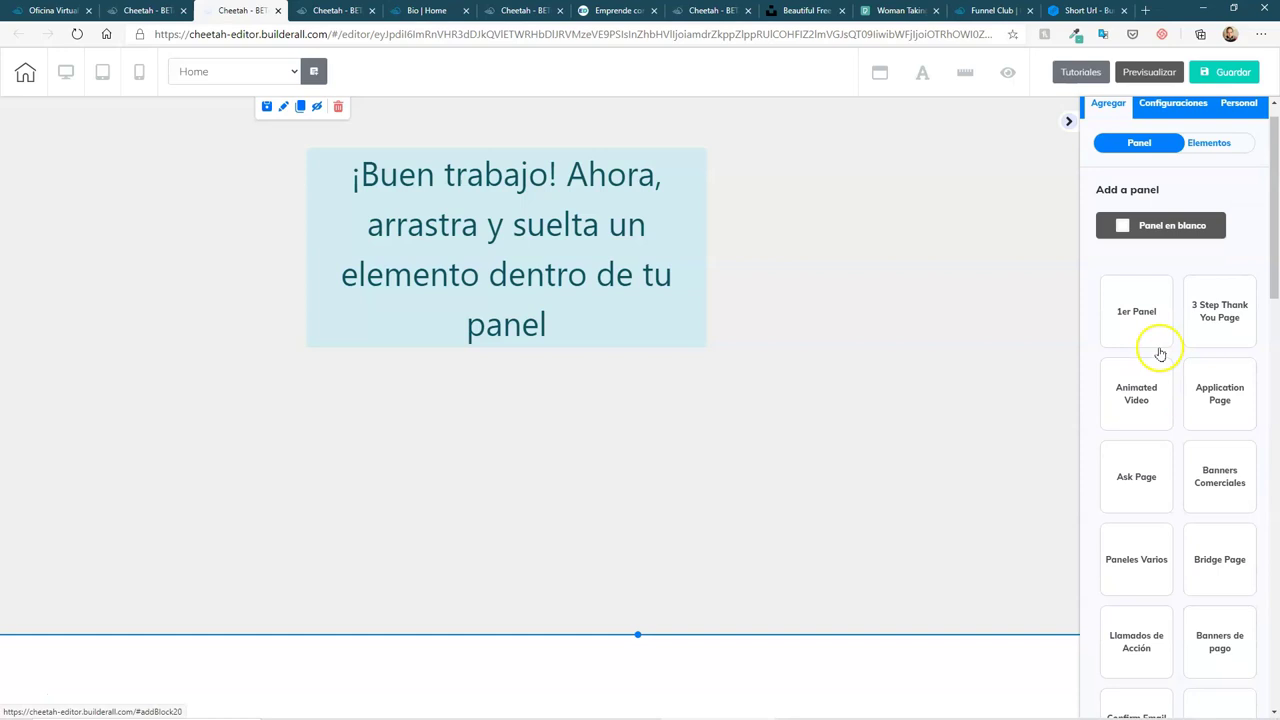
scroll(1163, 498, "down", 5)
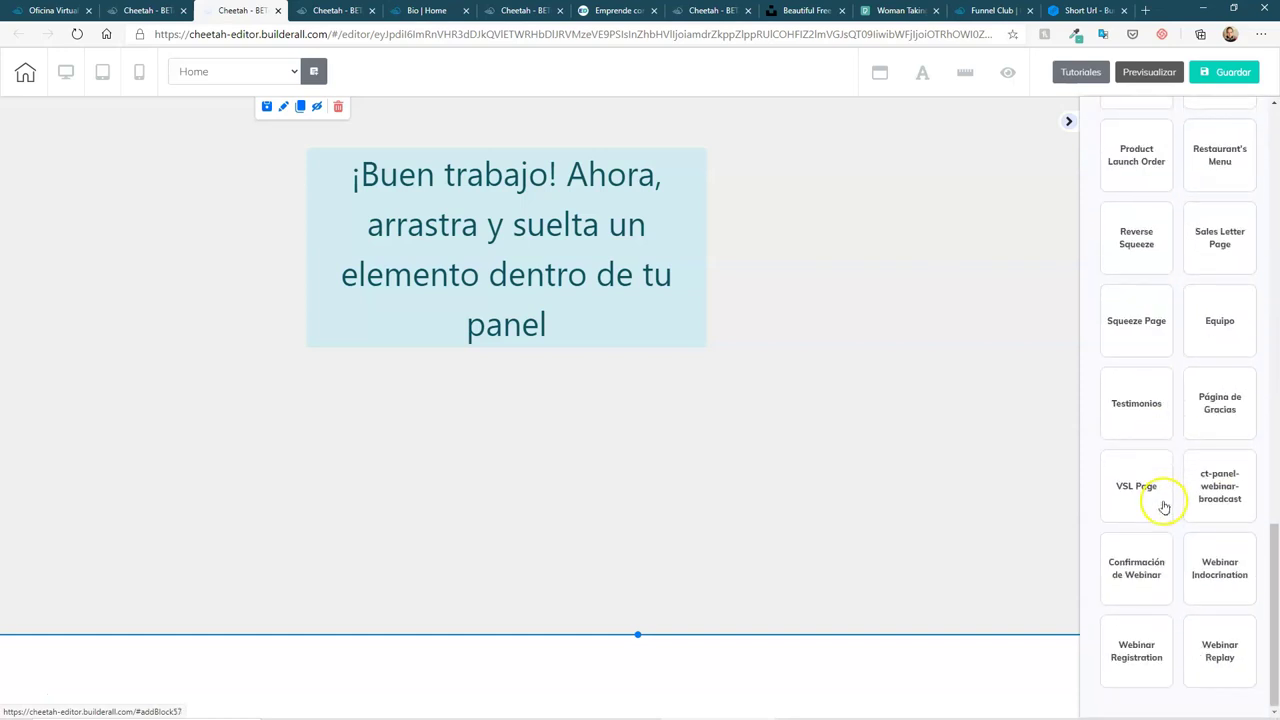
scroll(1162, 455, "up", 13)
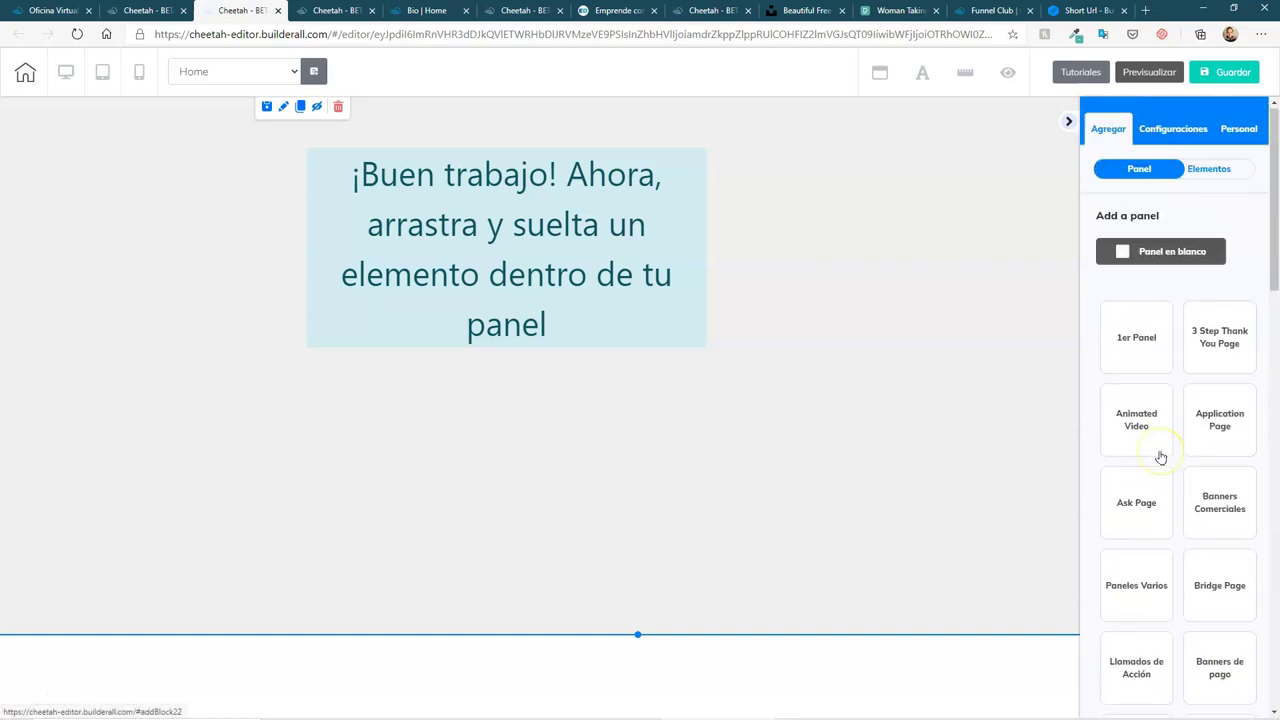
scroll(1183, 507, "down", 1)
scroll(1184, 507, "down", 2)
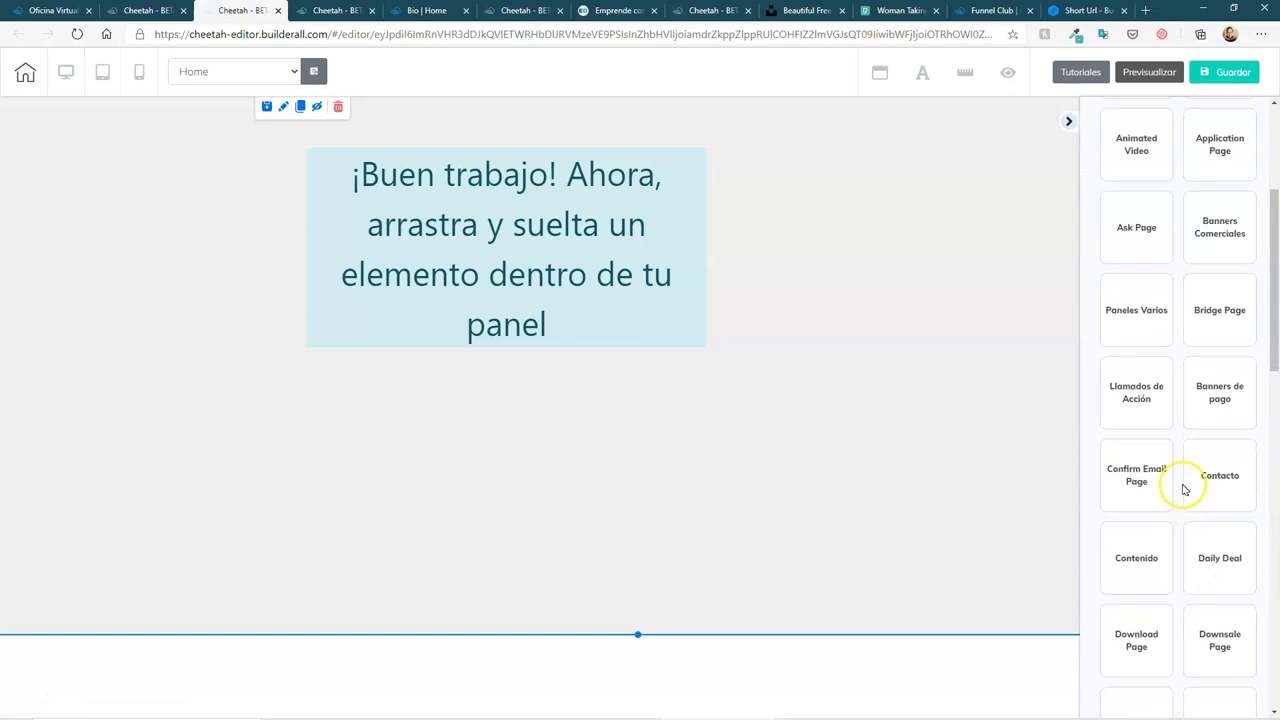
scroll(1183, 488, "up", 3)
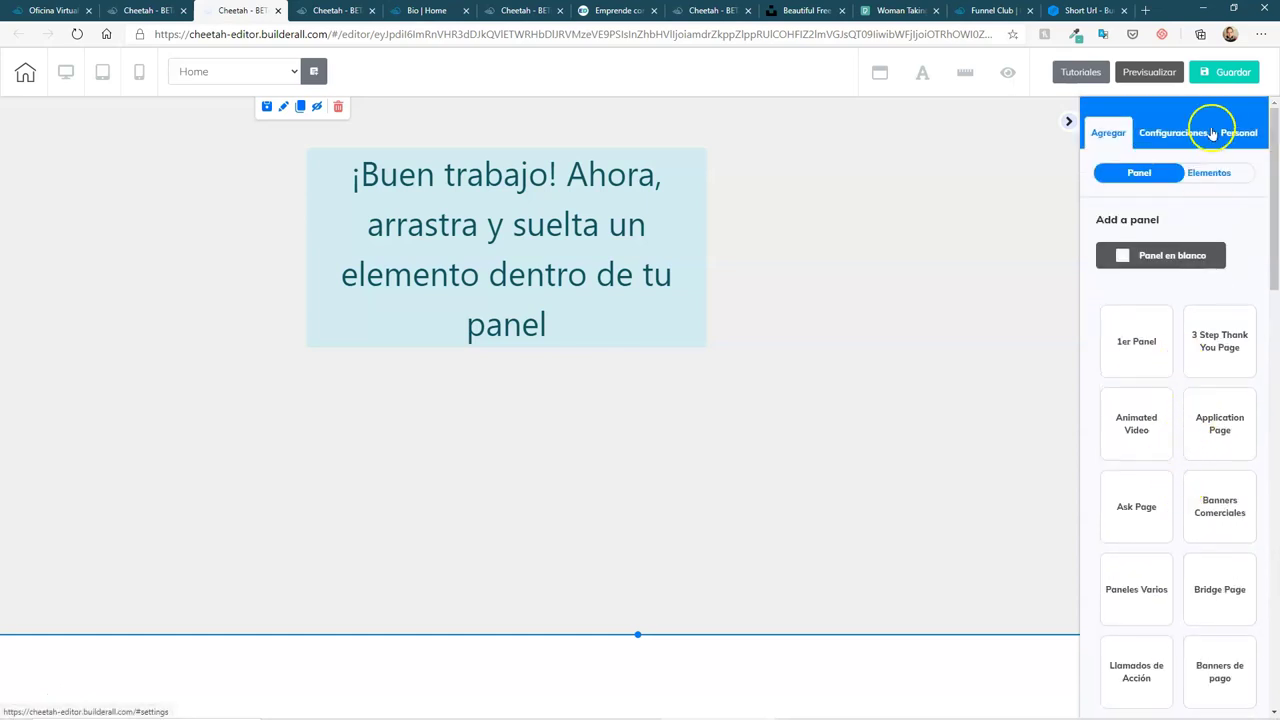
Look through the Accordion element designs available for adding to the page
left_click(1207, 172)
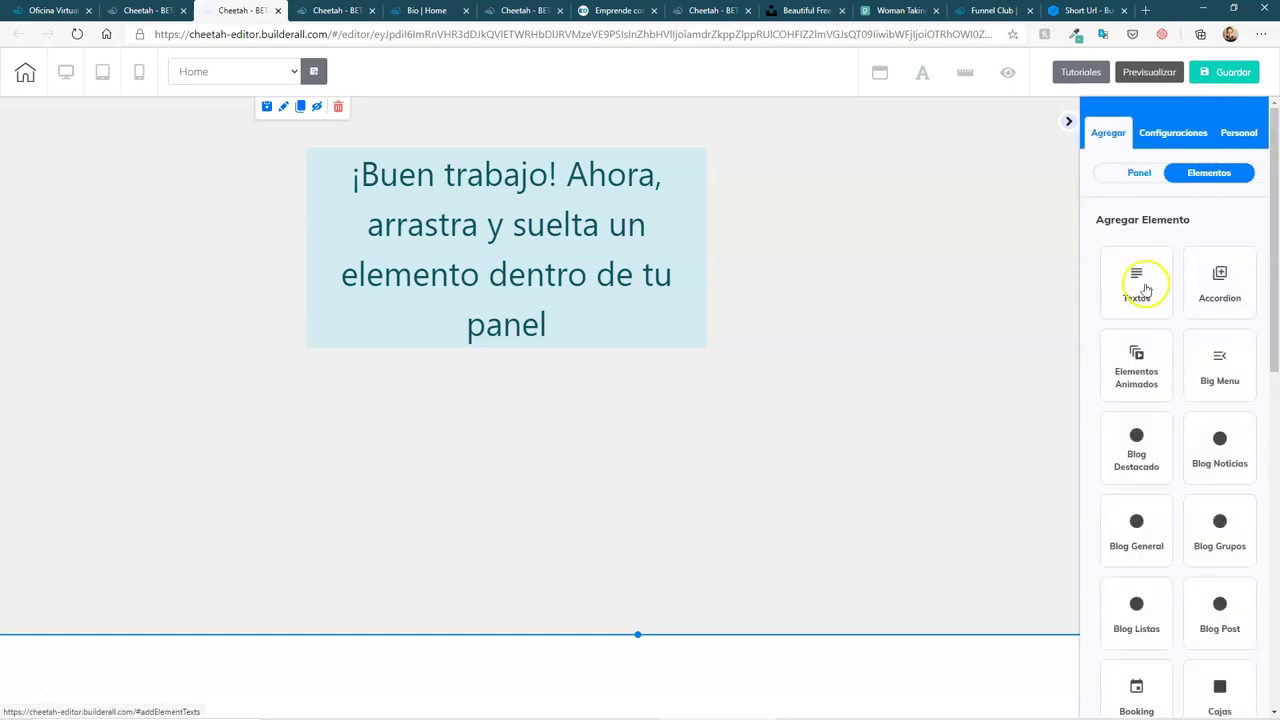
left_click(1224, 283)
scroll(1166, 420, "down", 2)
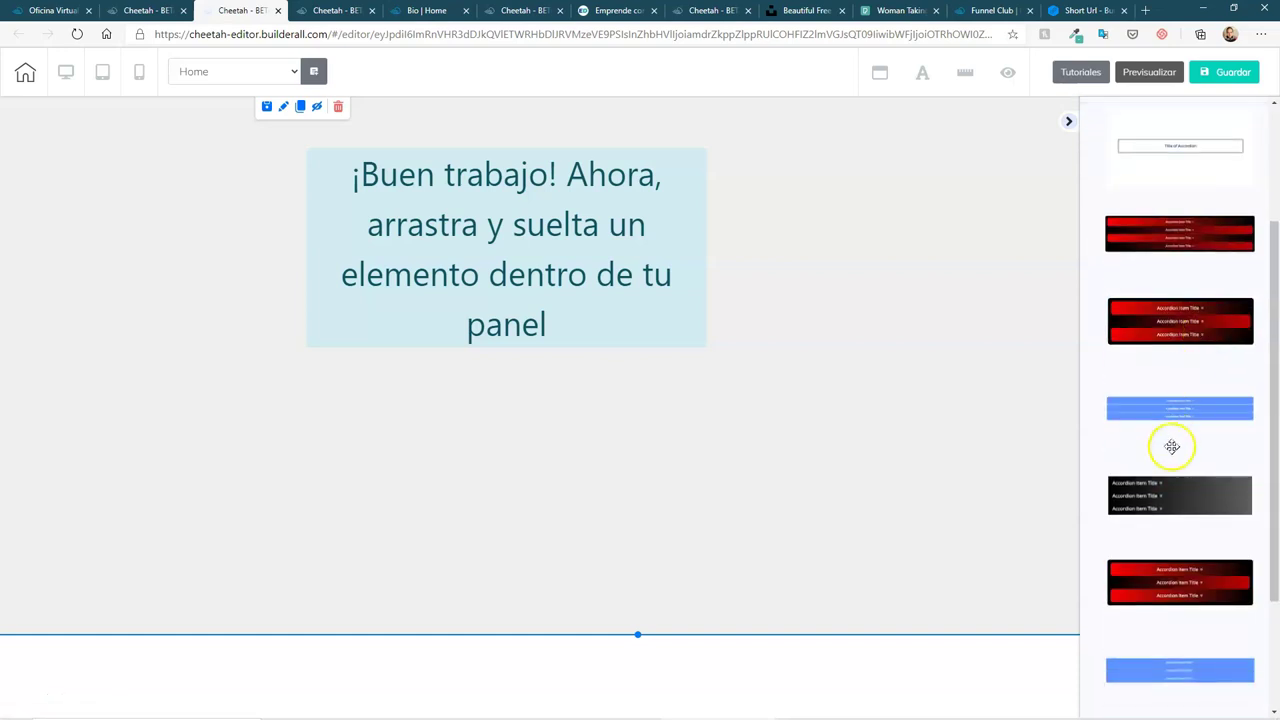
scroll(1178, 448, "up", 1)
scroll(1180, 500, "down", 4)
scroll(1183, 495, "up", 1)
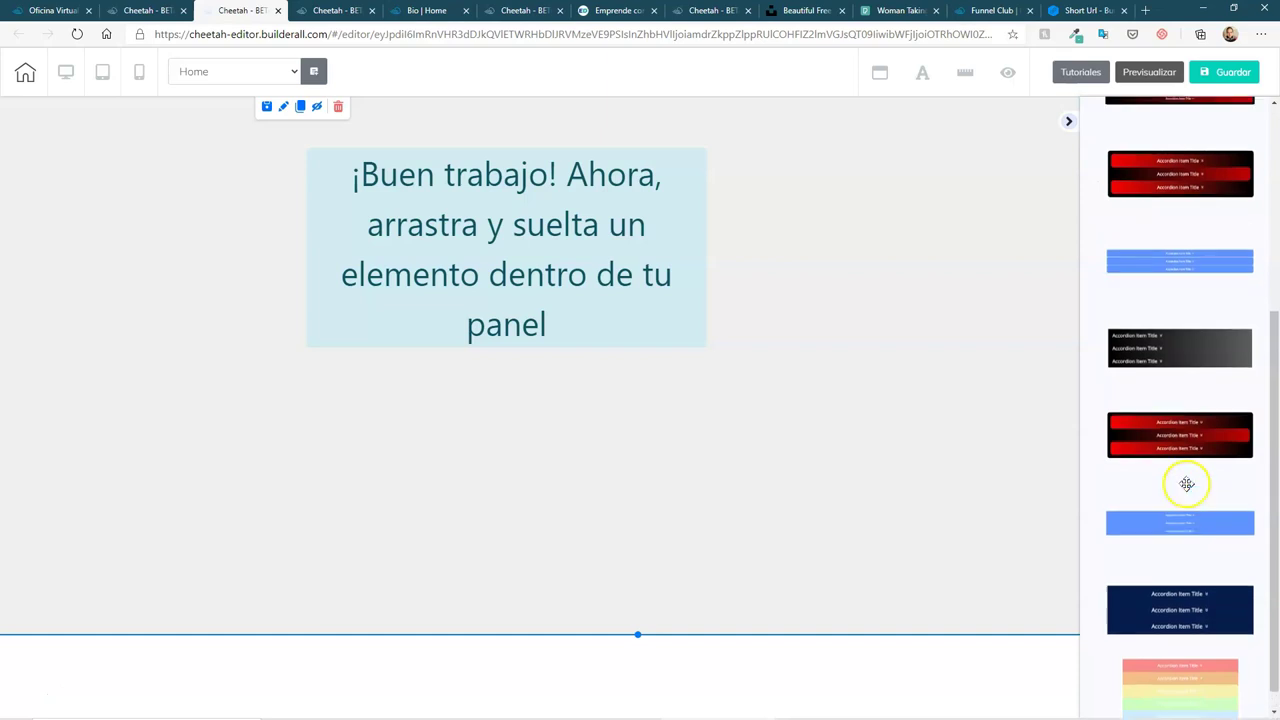
scroll(1186, 484, "up", 3)
scroll(1171, 471, "down", 4)
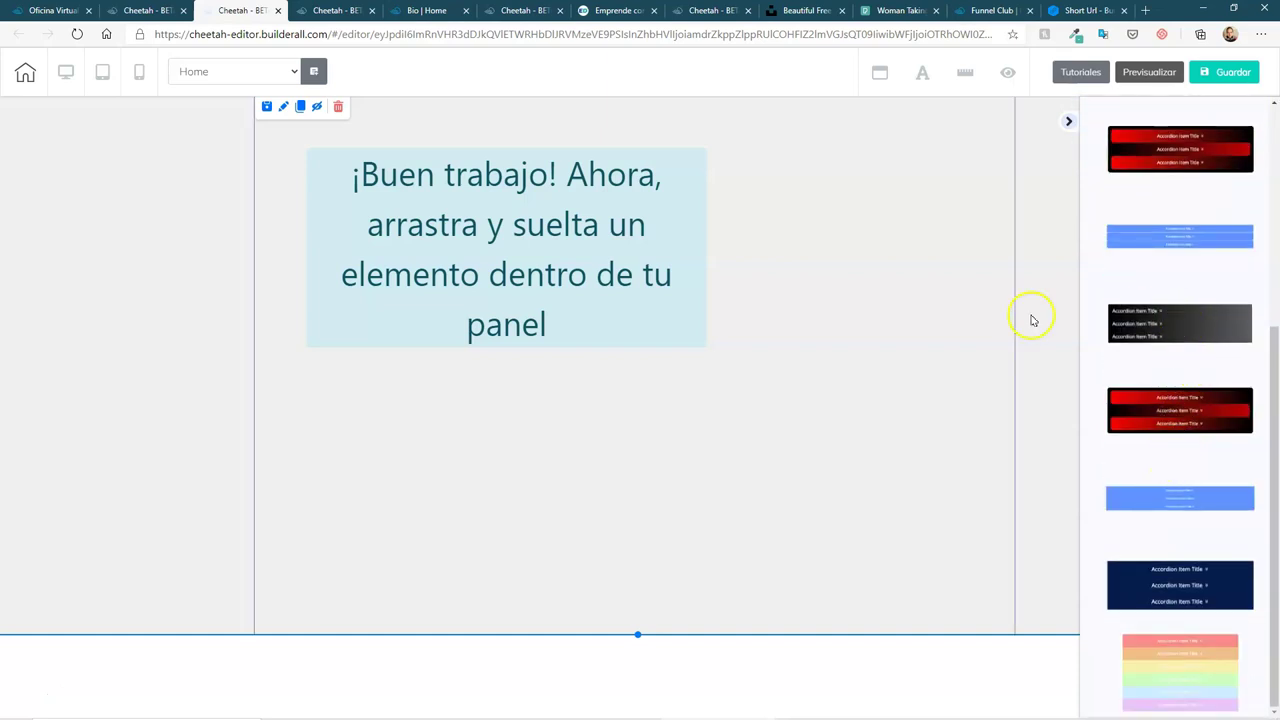
scroll(1195, 330, "up", 4)
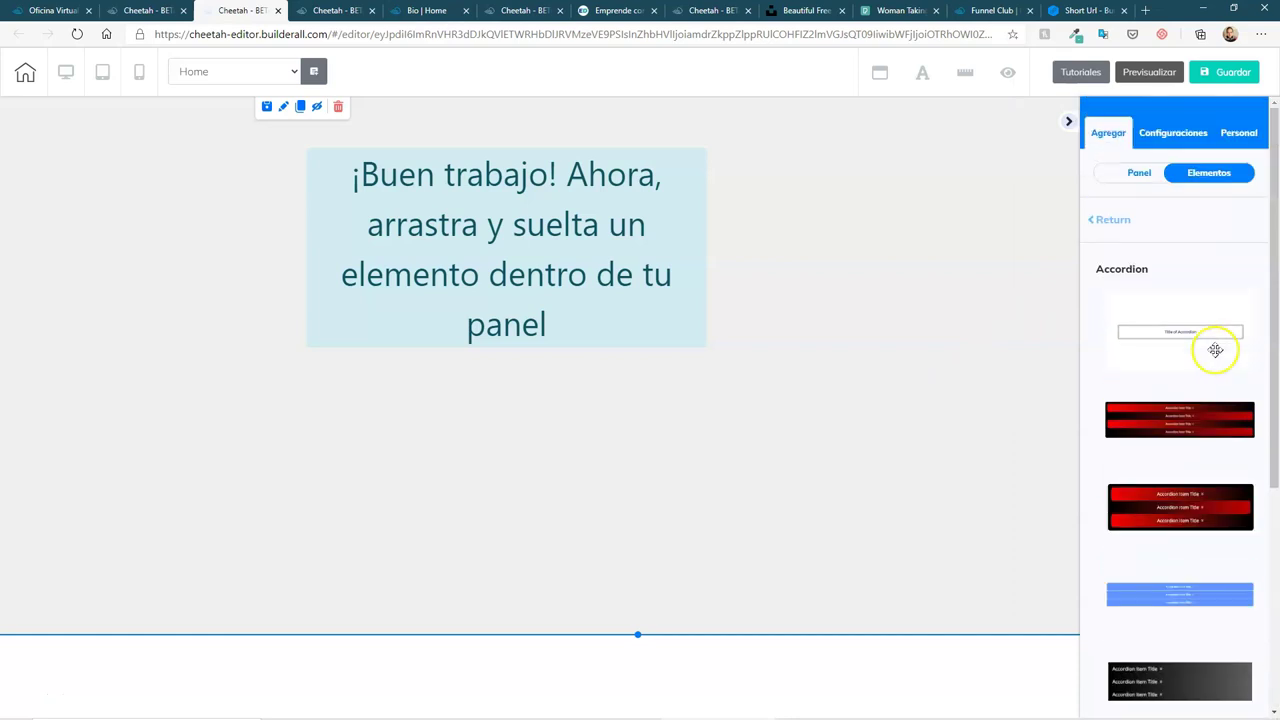
Add the laptop picture from the Imagen element category to the upper panel
left_click(1116, 219)
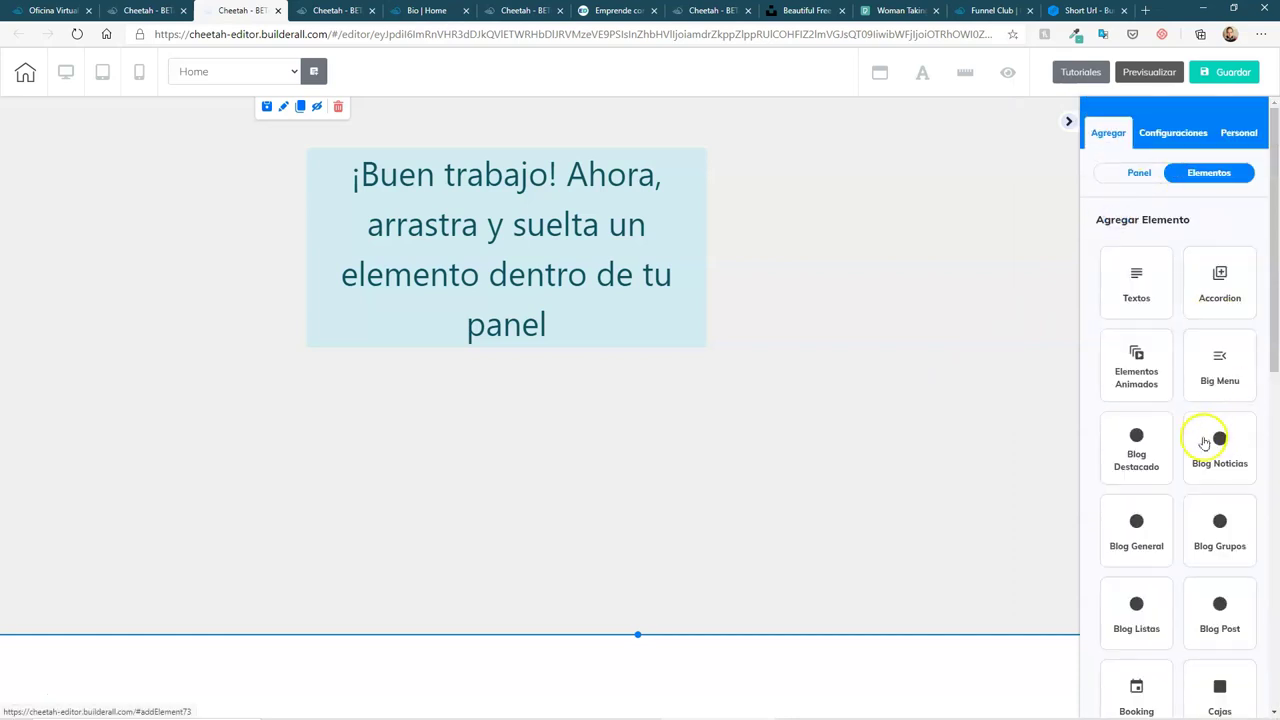
scroll(1205, 440, "down", 1)
scroll(1204, 437, "down", 2)
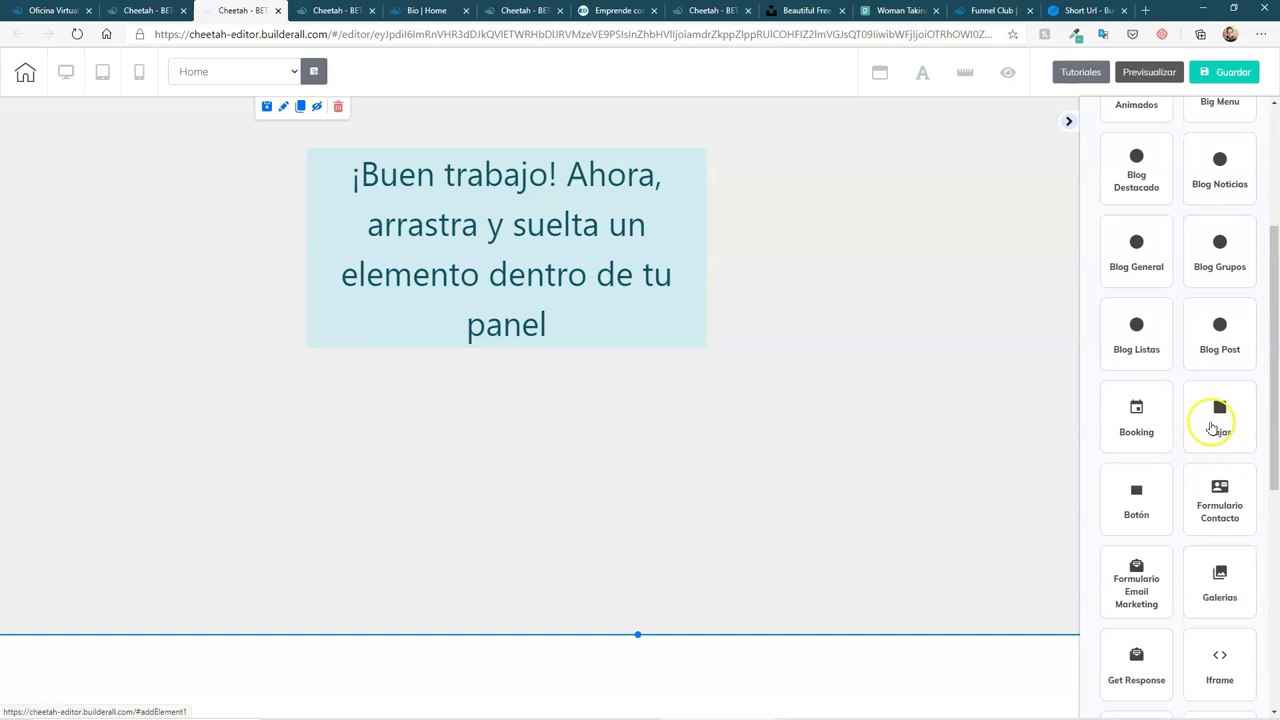
scroll(1214, 423, "down", 1)
scroll(1174, 540, "down", 1)
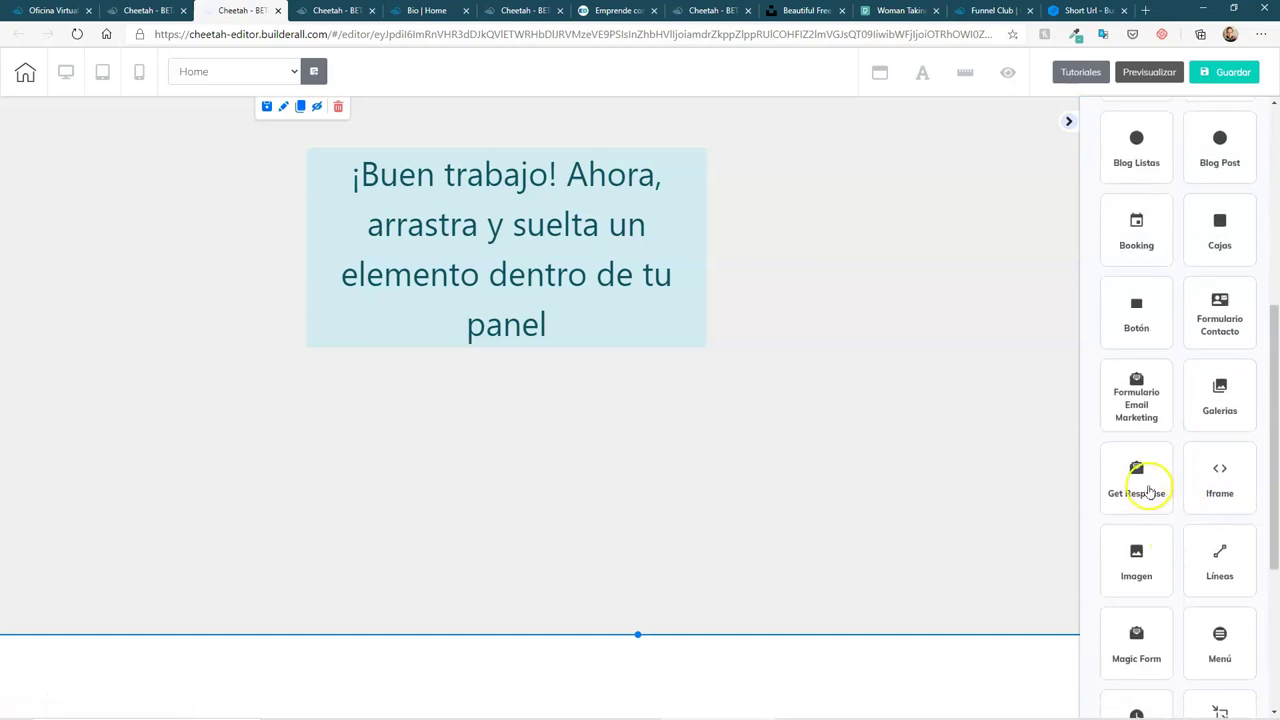
scroll(1180, 500, "down", 1)
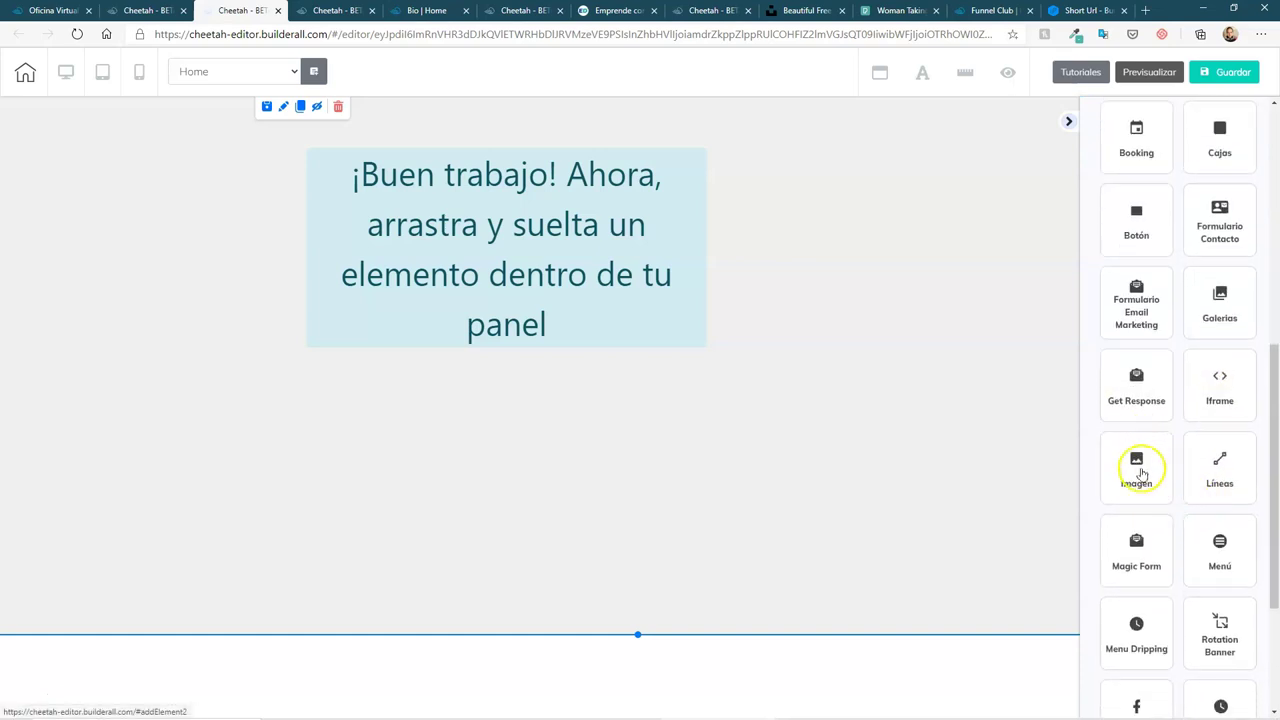
left_click(1142, 470)
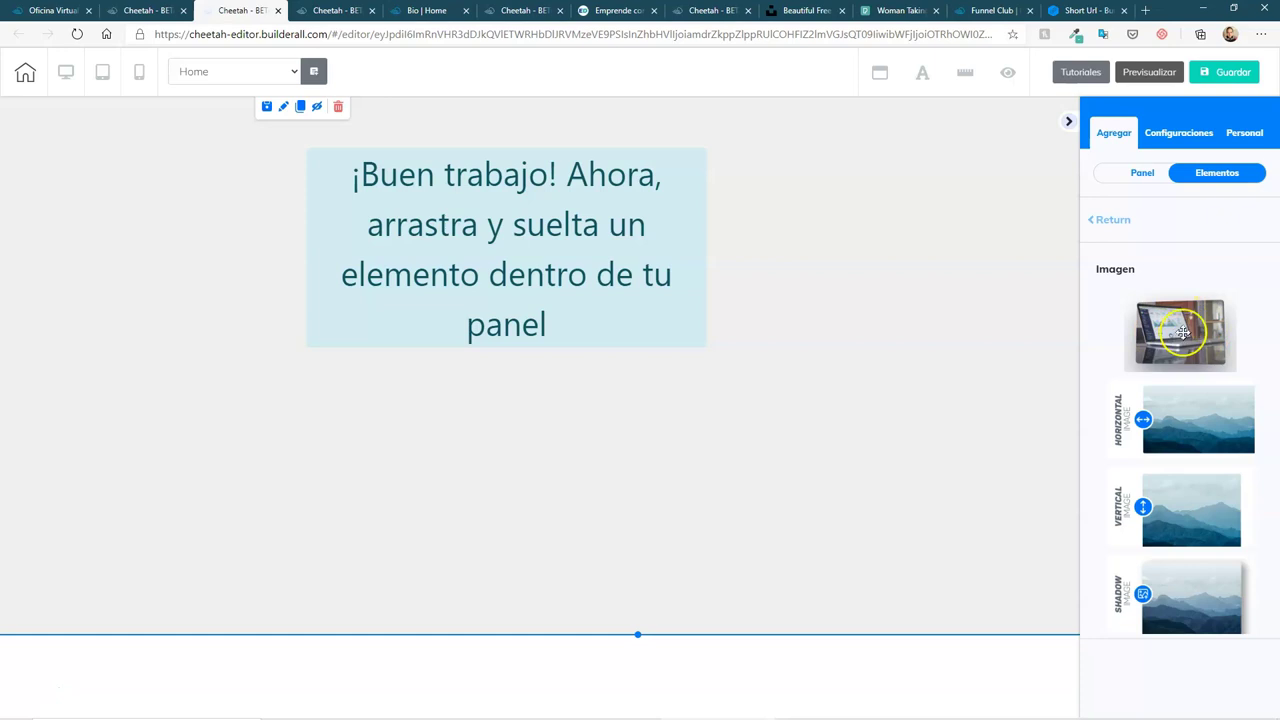
left_click(1182, 332)
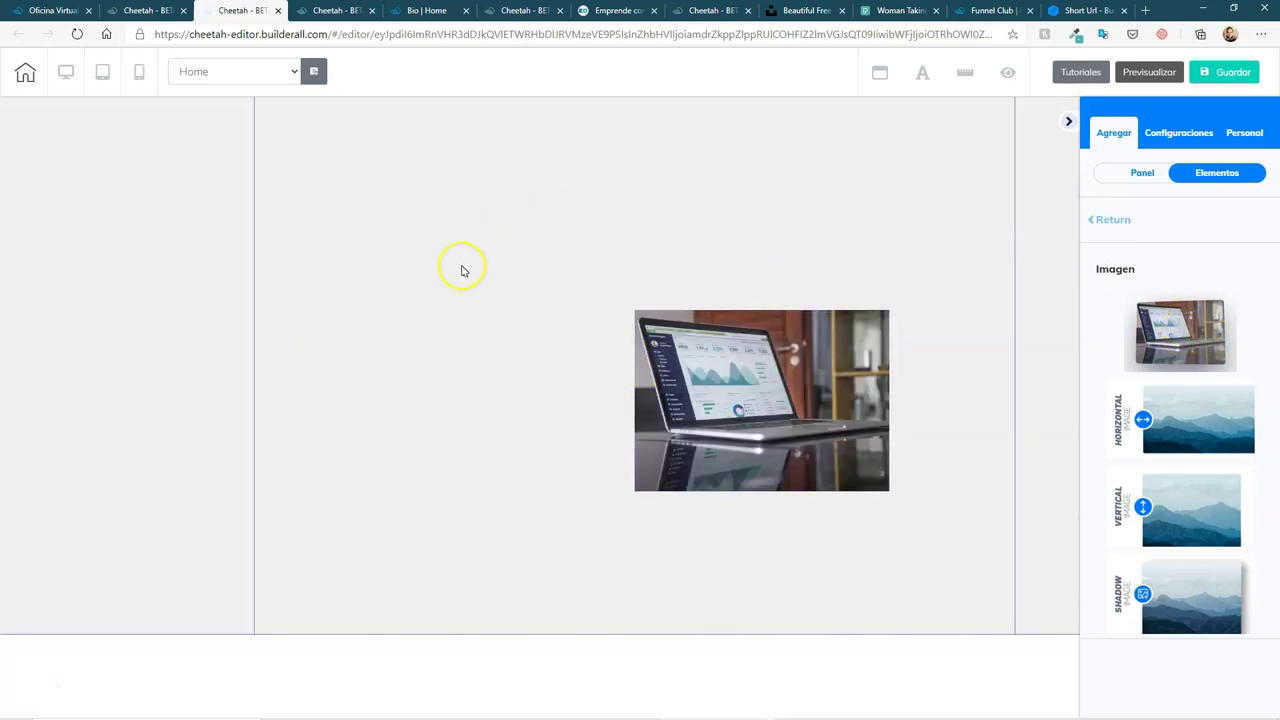
Move the laptop image into the upper half of the panel and centre it horizontally
left_click_drag(774, 472, 680, 346)
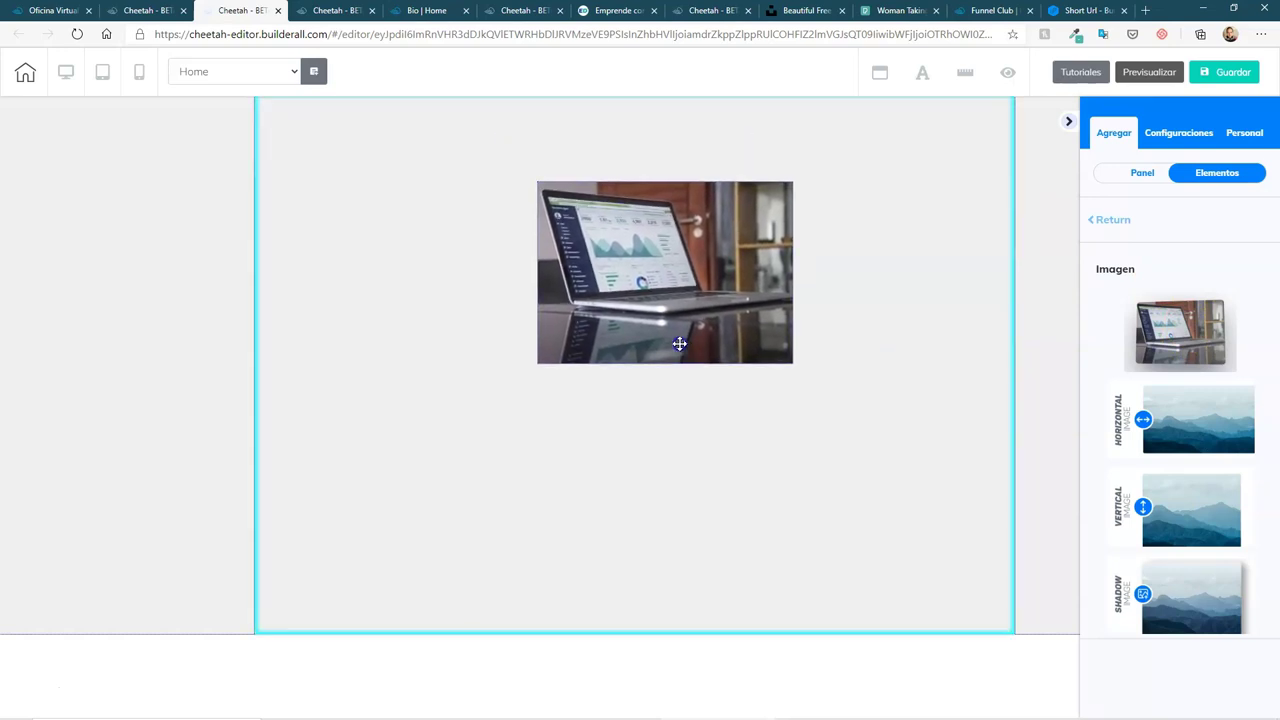
left_click(738, 281)
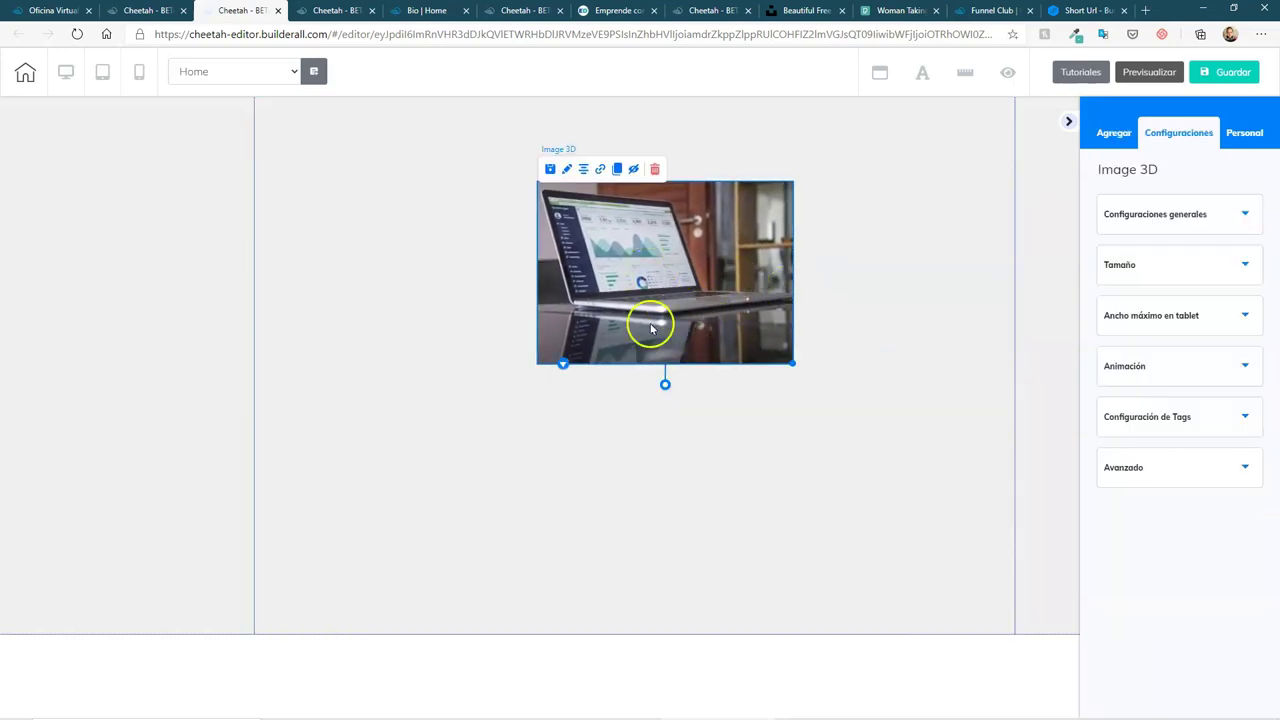
left_click(583, 173)
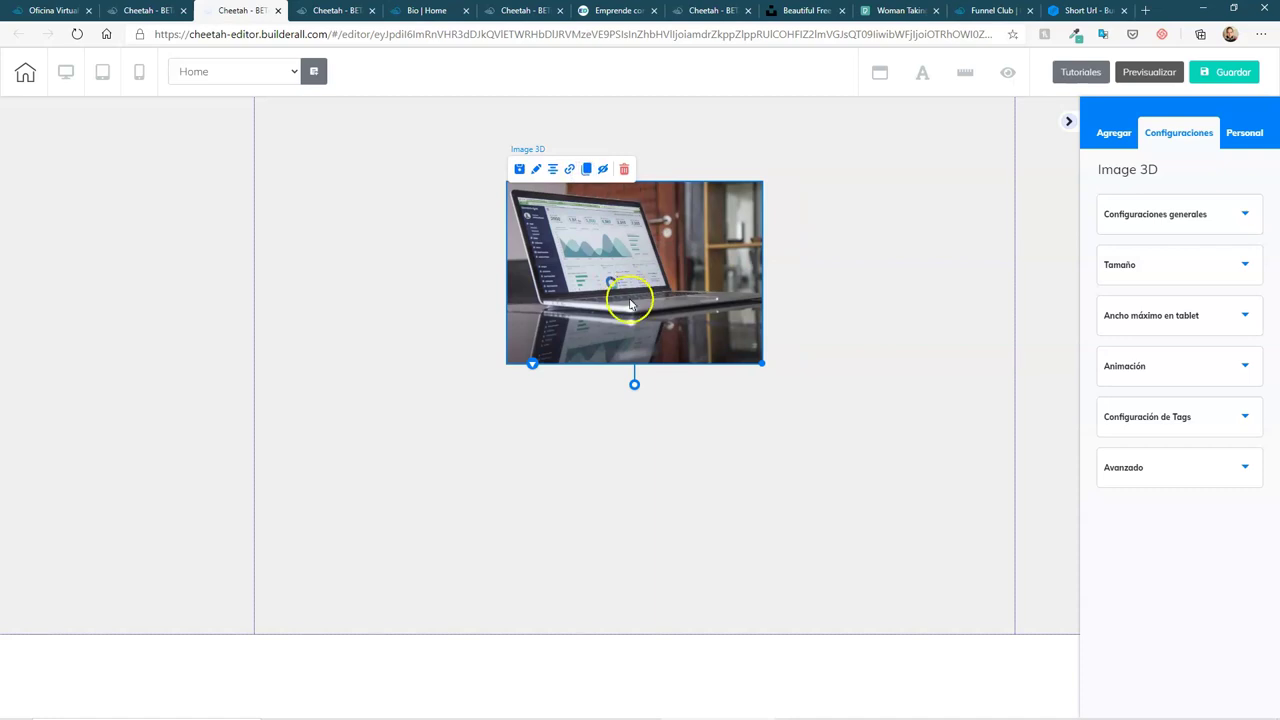
Move the laptop image close to the panel's upper edge and shrink it to about 40% of its width
left_click_drag(630, 303, 632, 233)
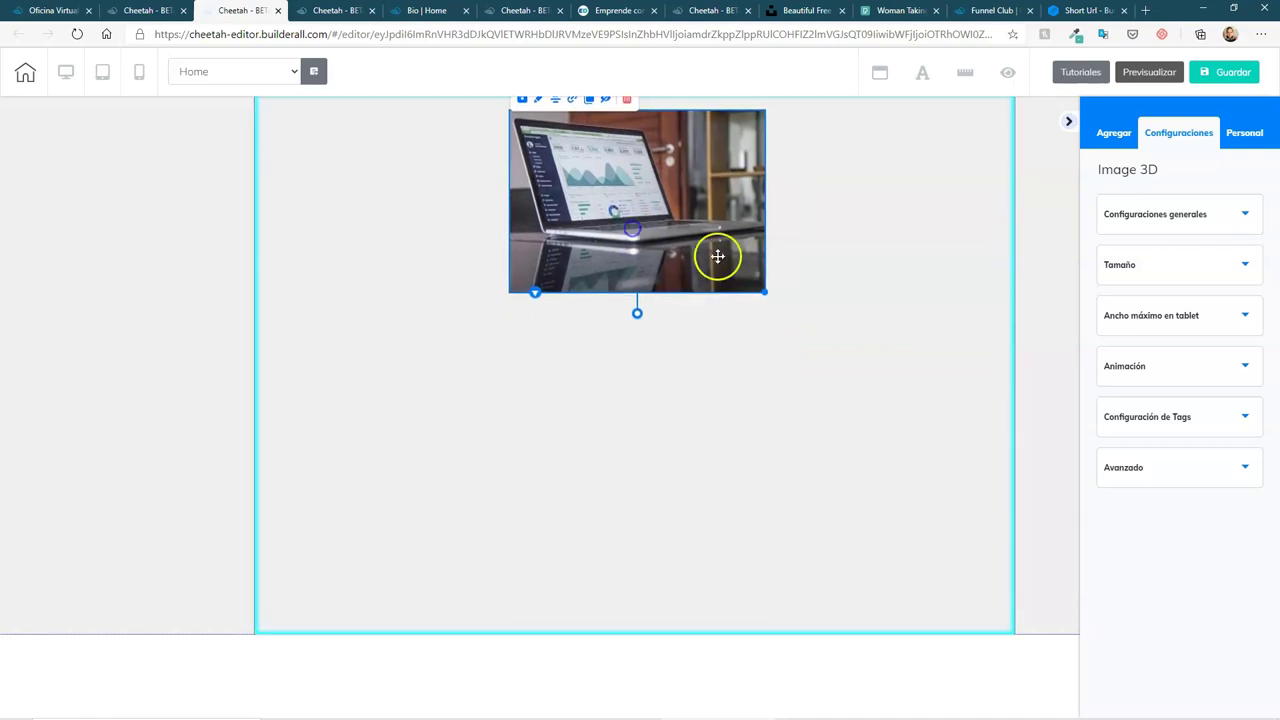
left_click_drag(765, 293, 643, 173)
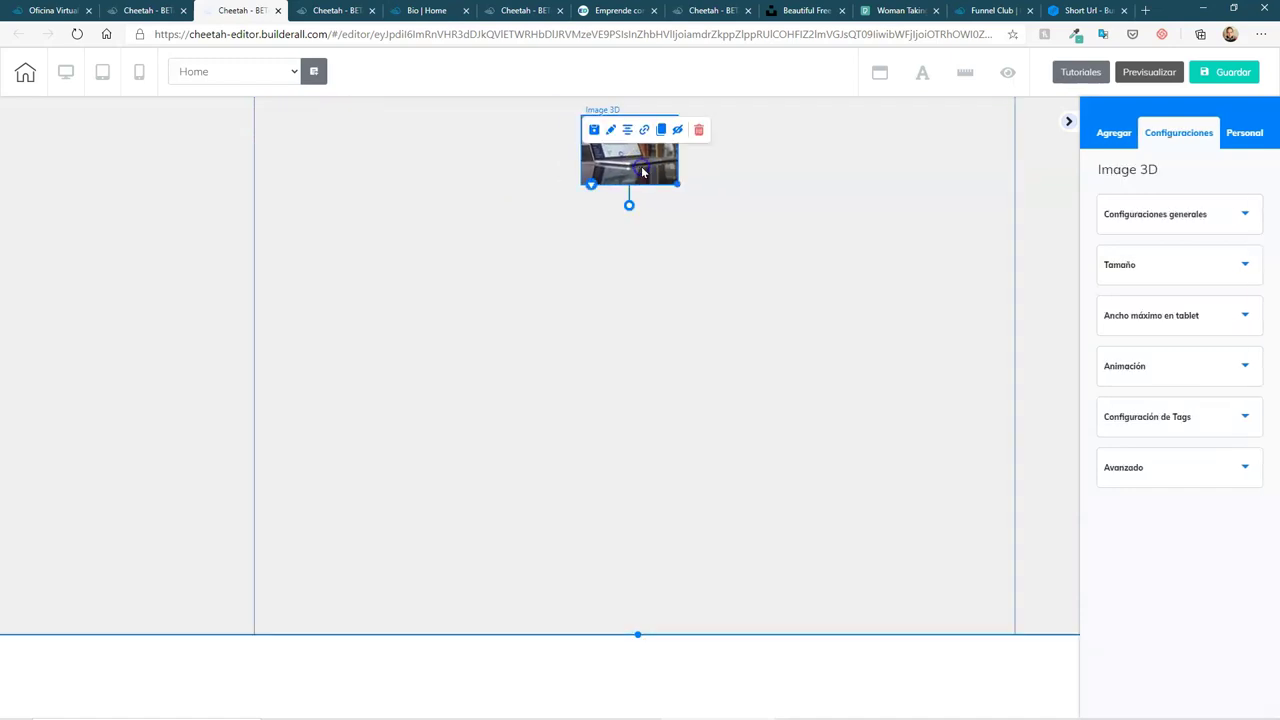
Centre the shrunken laptop image horizontally in the upper panel and deselect it
left_click(628, 129)
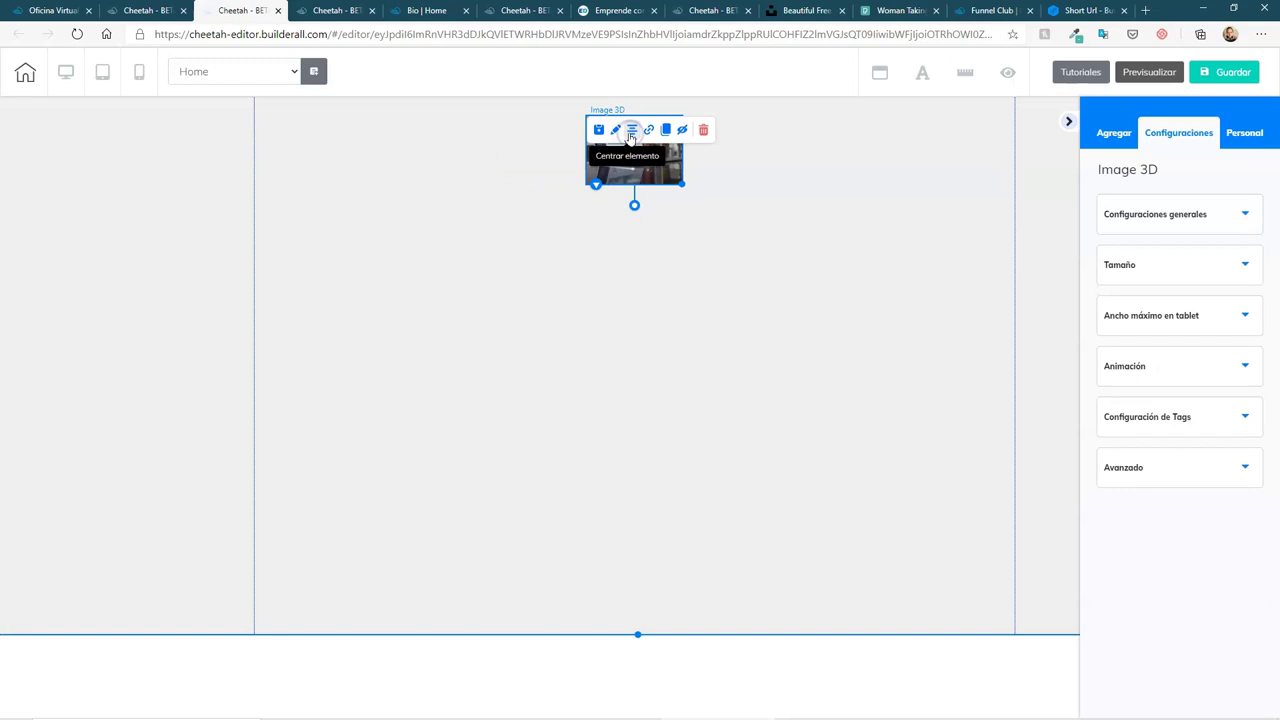
left_click(806, 196)
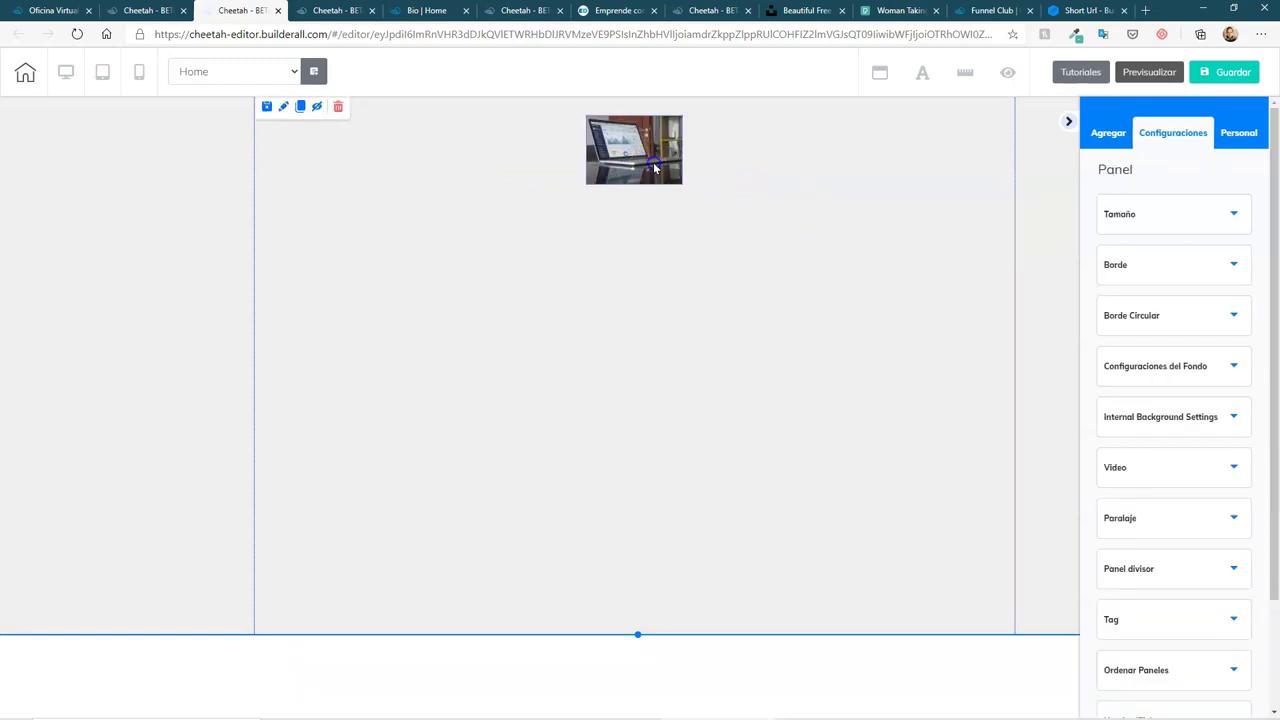
Compare the settings offered for the laptop image with those offered for the panel behind it
left_click(655, 168)
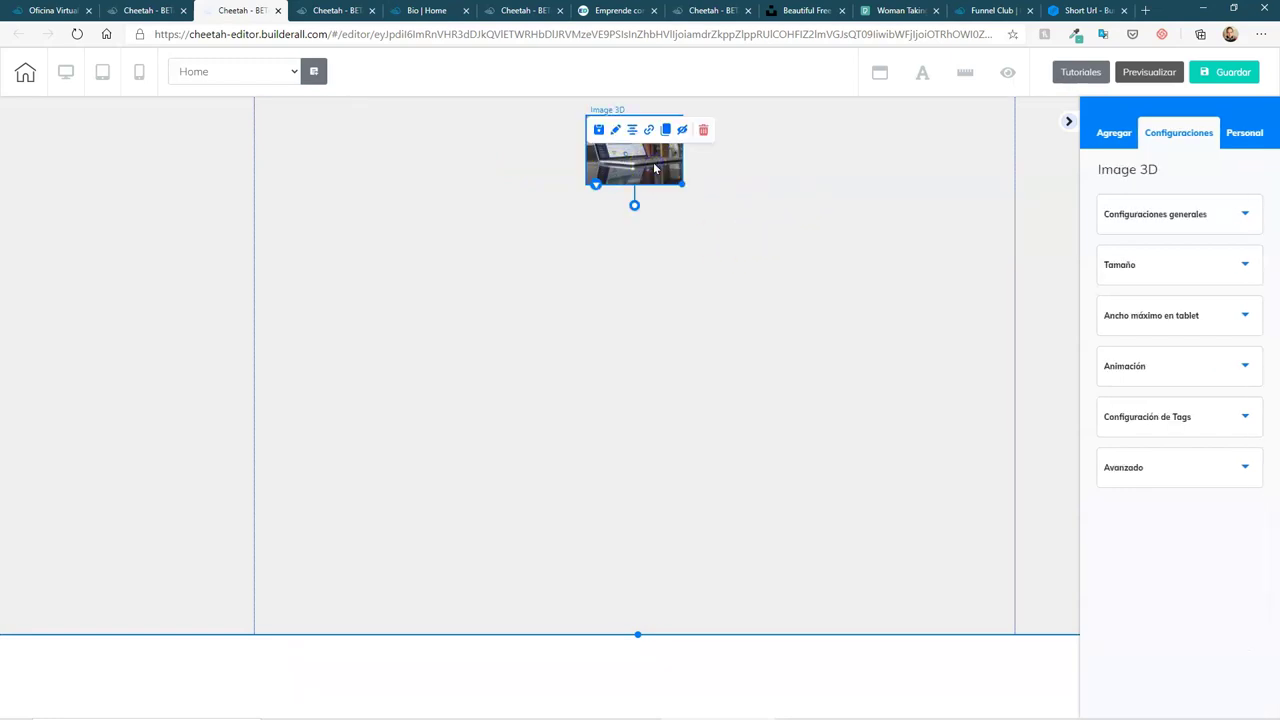
left_click(902, 240)
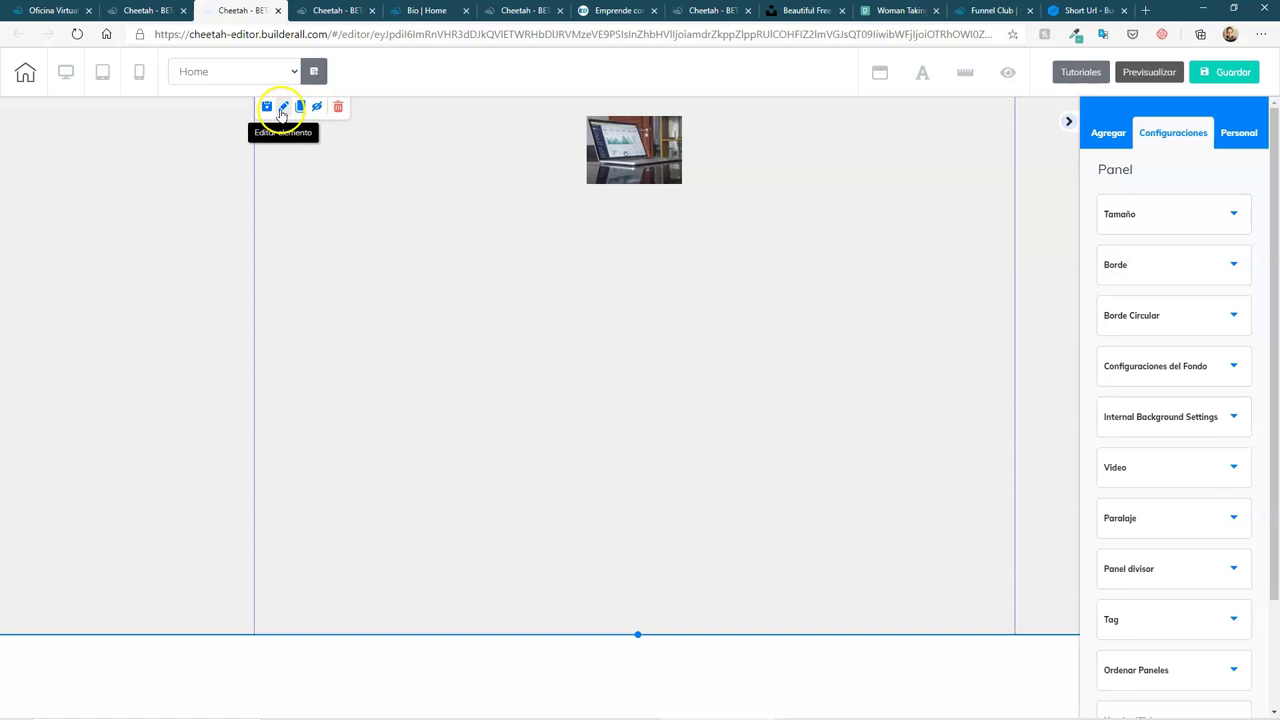
left_click(652, 171)
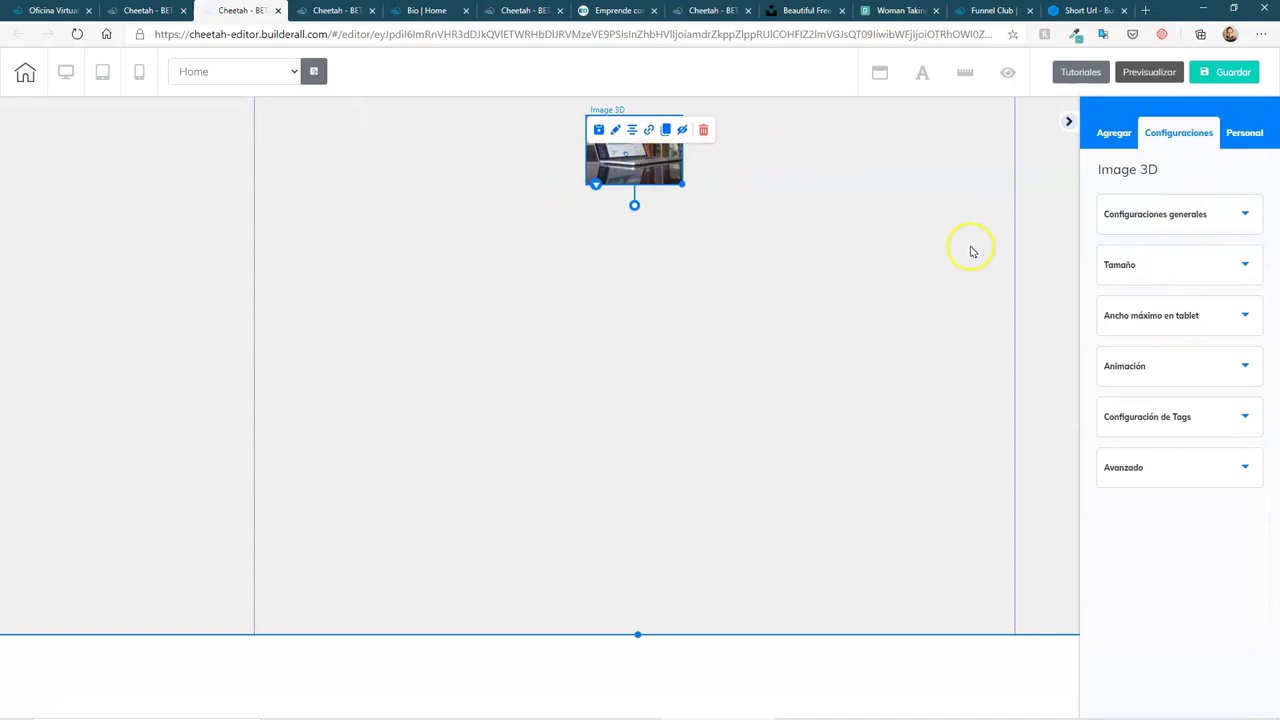
Select the upper panel and look at its outer and internal background settings
left_click(233, 207)
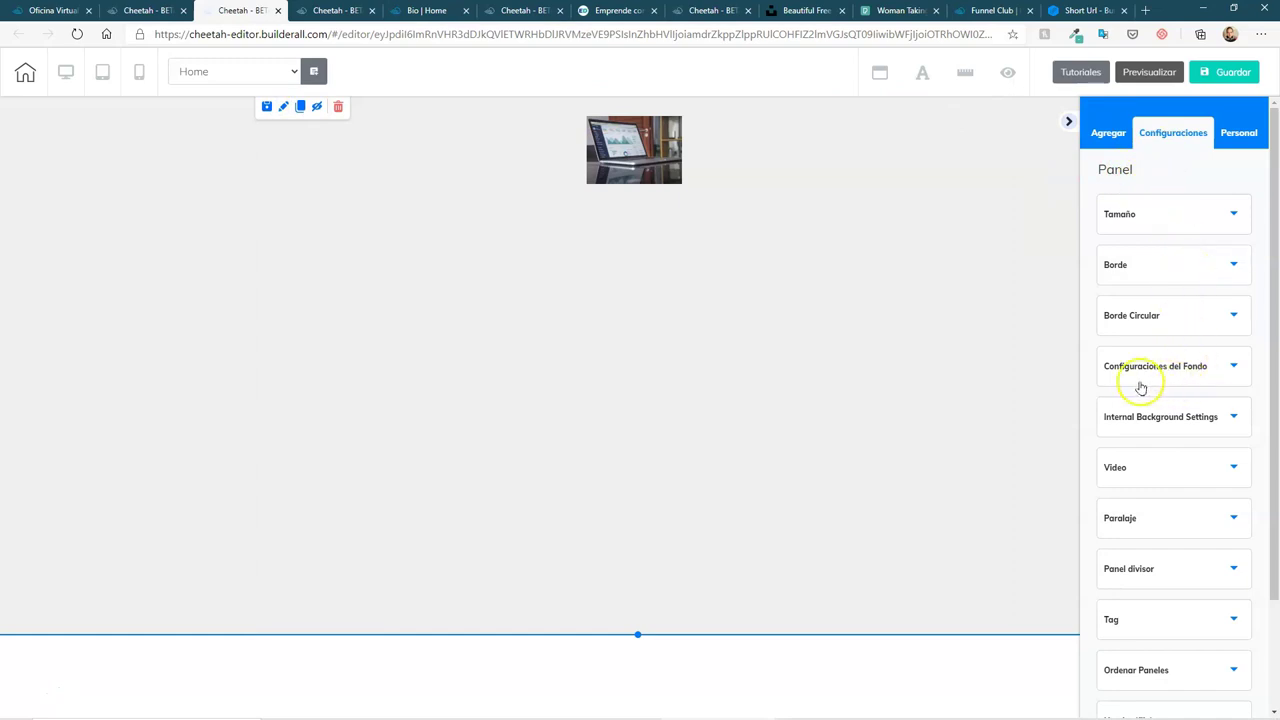
left_click(1221, 371)
left_click(1221, 372)
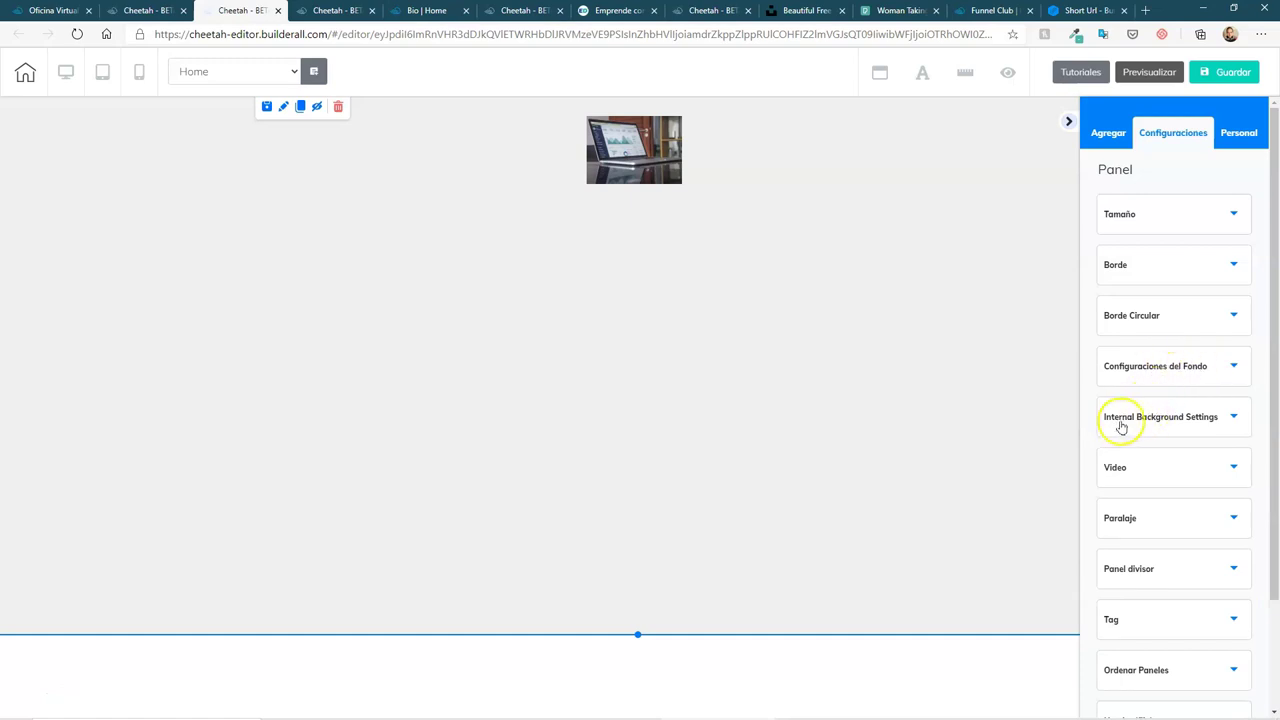
left_click(1195, 421)
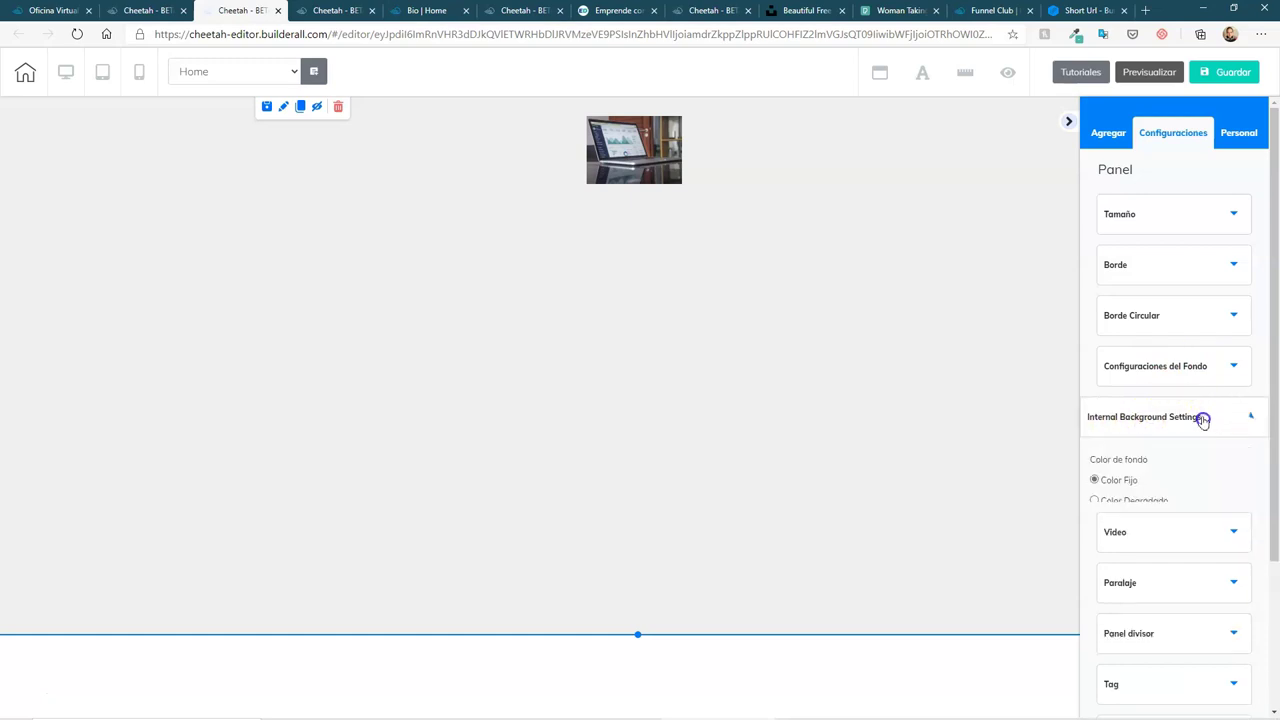
left_click(1203, 420)
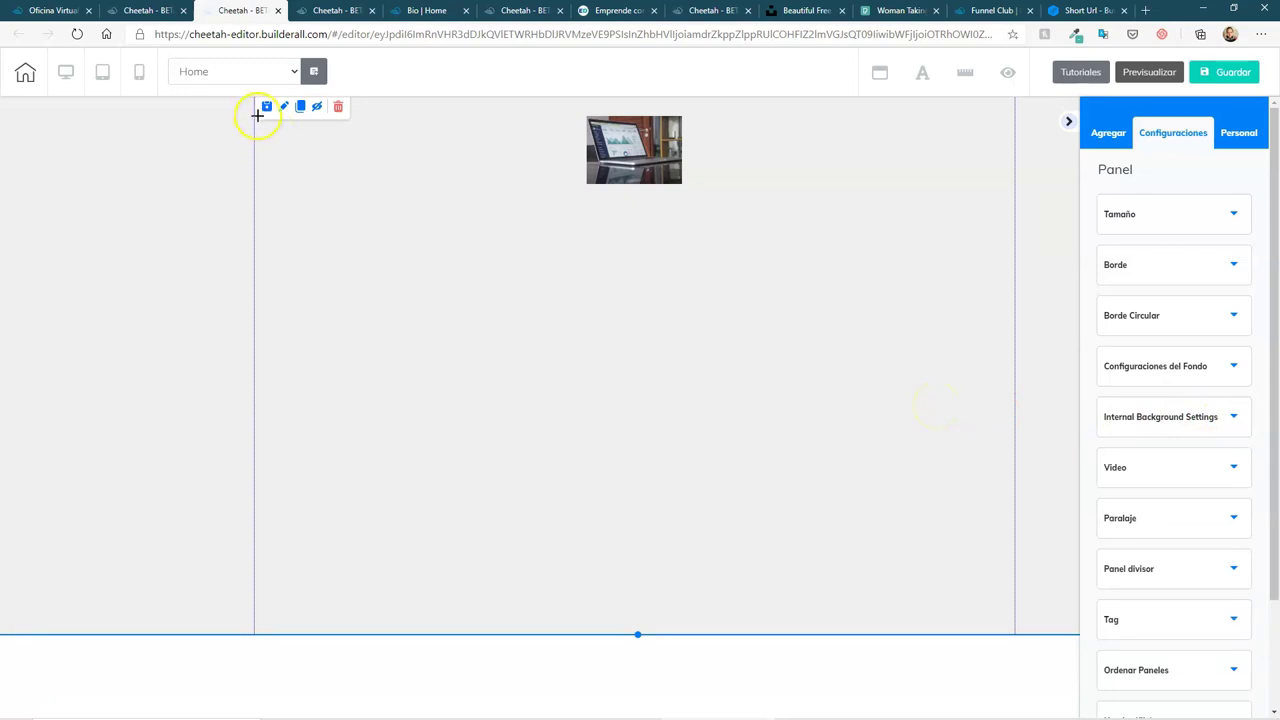
left_click_drag(251, 205, 239, 614)
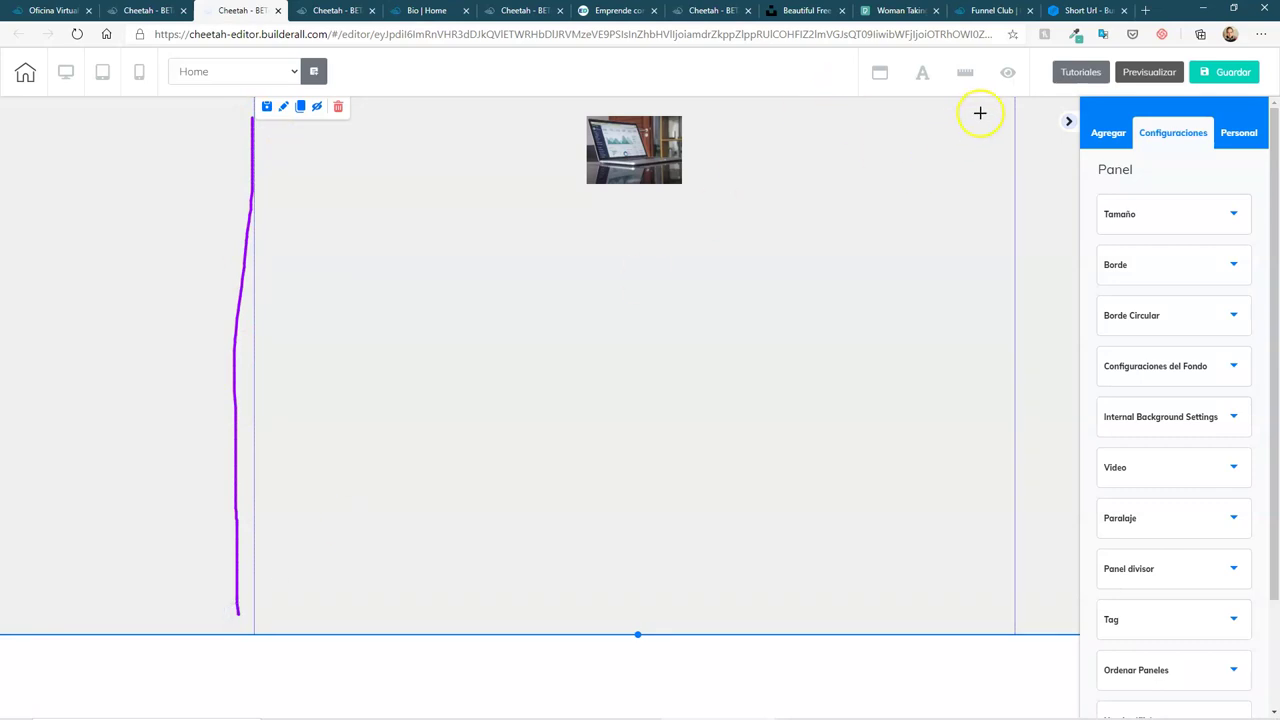
left_click_drag(1015, 108, 1022, 599)
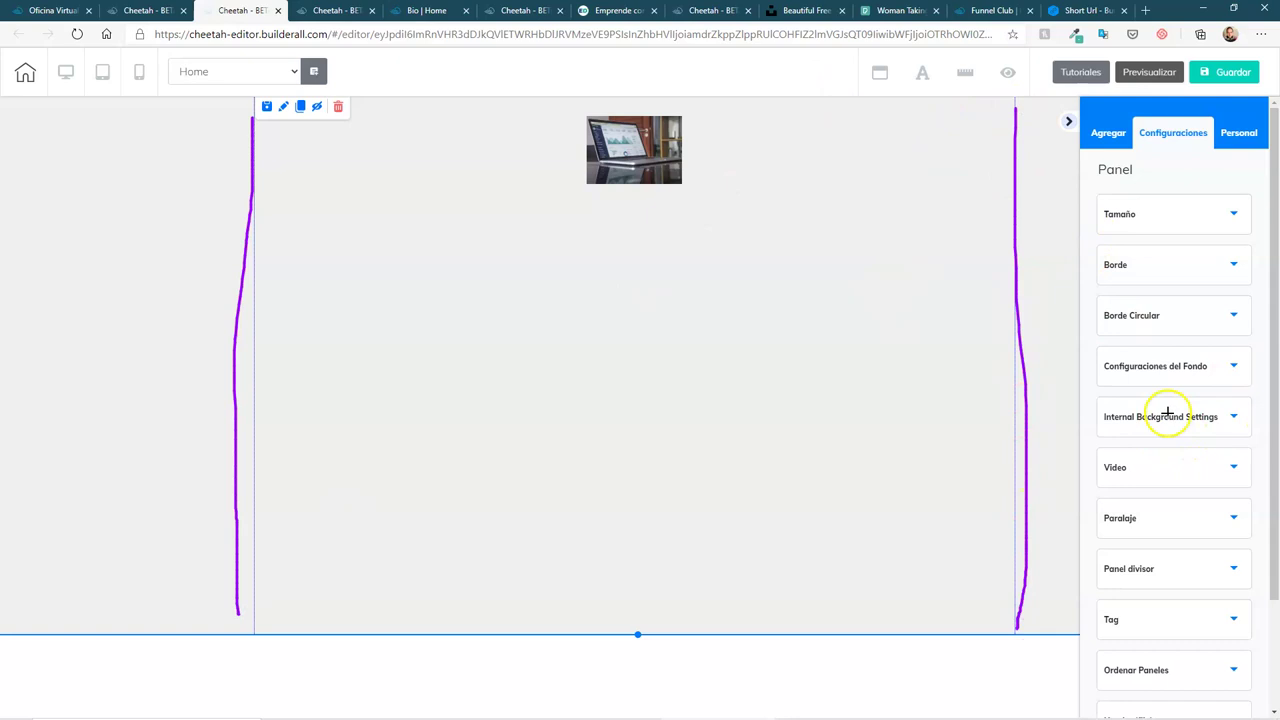
left_click_drag(1108, 429, 1240, 428)
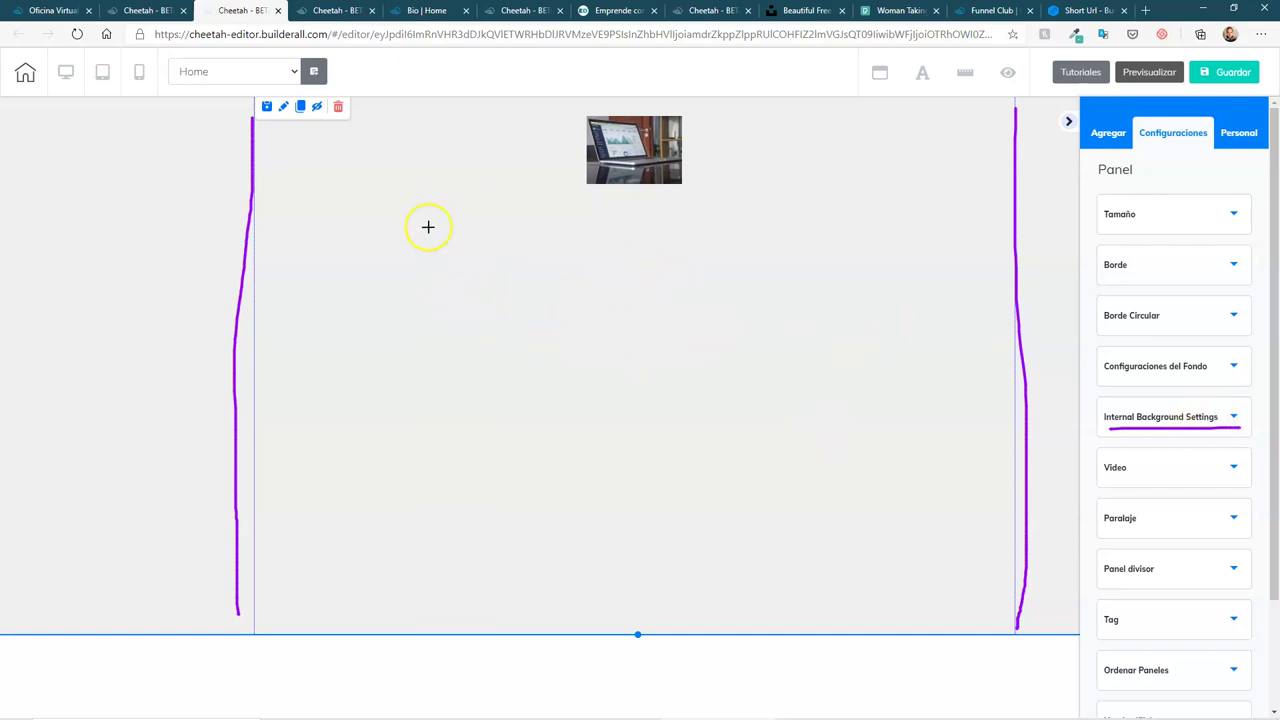
left_click_drag(381, 172, 960, 432)
left_click_drag(484, 323, 892, 532)
left_click_drag(493, 421, 857, 584)
left_click_drag(805, 236, 978, 321)
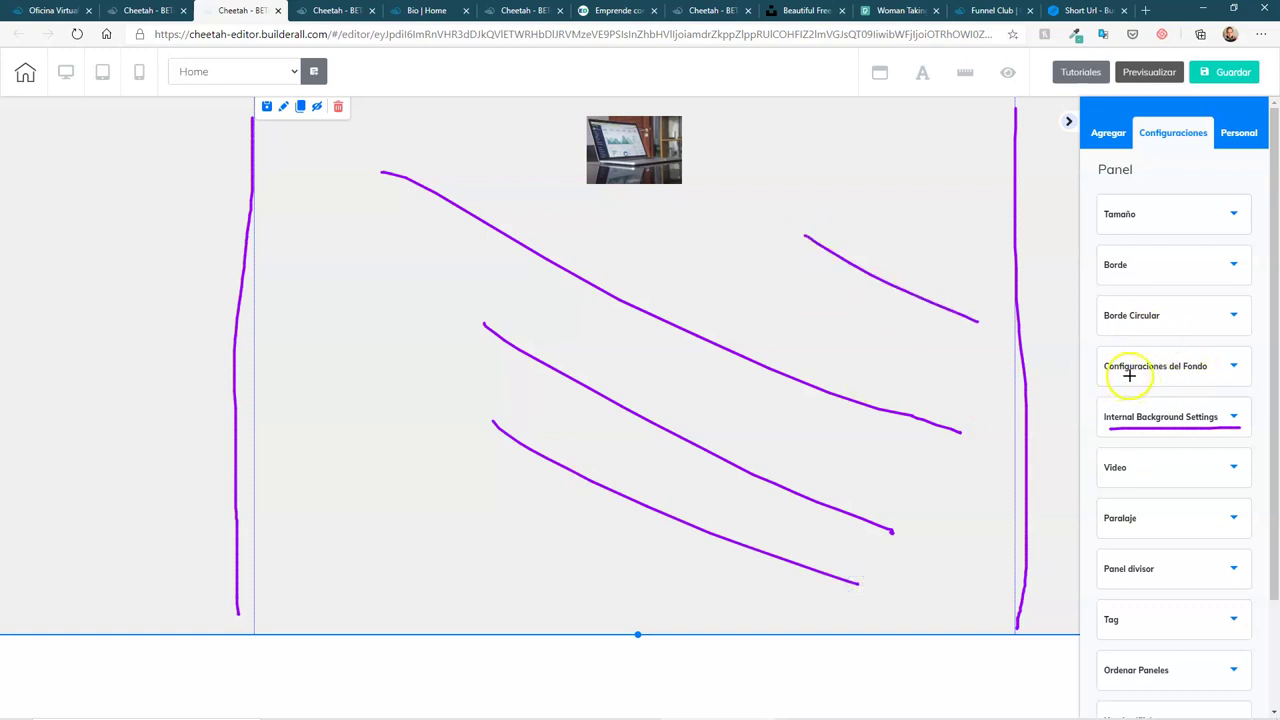
left_click_drag(1114, 378, 1211, 379)
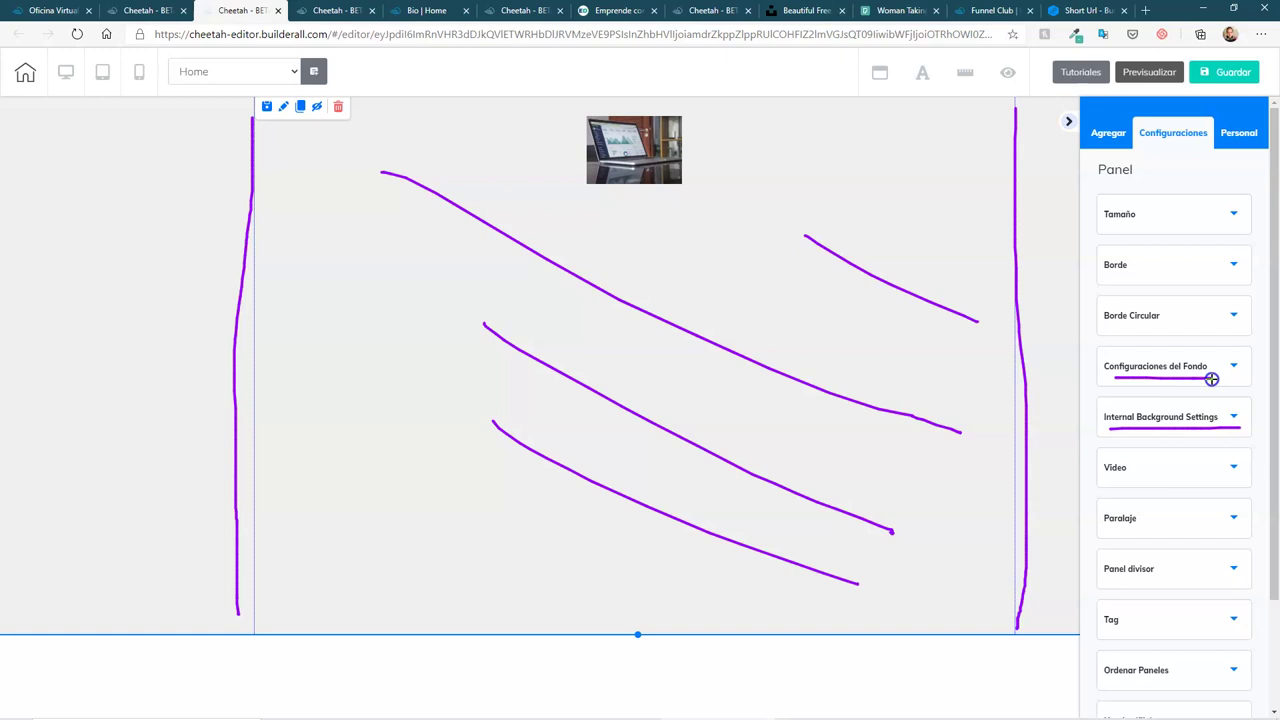
mouse_move(21, 106)
left_mouse_down()
mouse_move(24, 292)
mouse_move(63, 594)
mouse_move(520, 669)
mouse_move(1081, 637)
mouse_move(1051, 237)
mouse_move(1060, 110)
left_mouse_up()
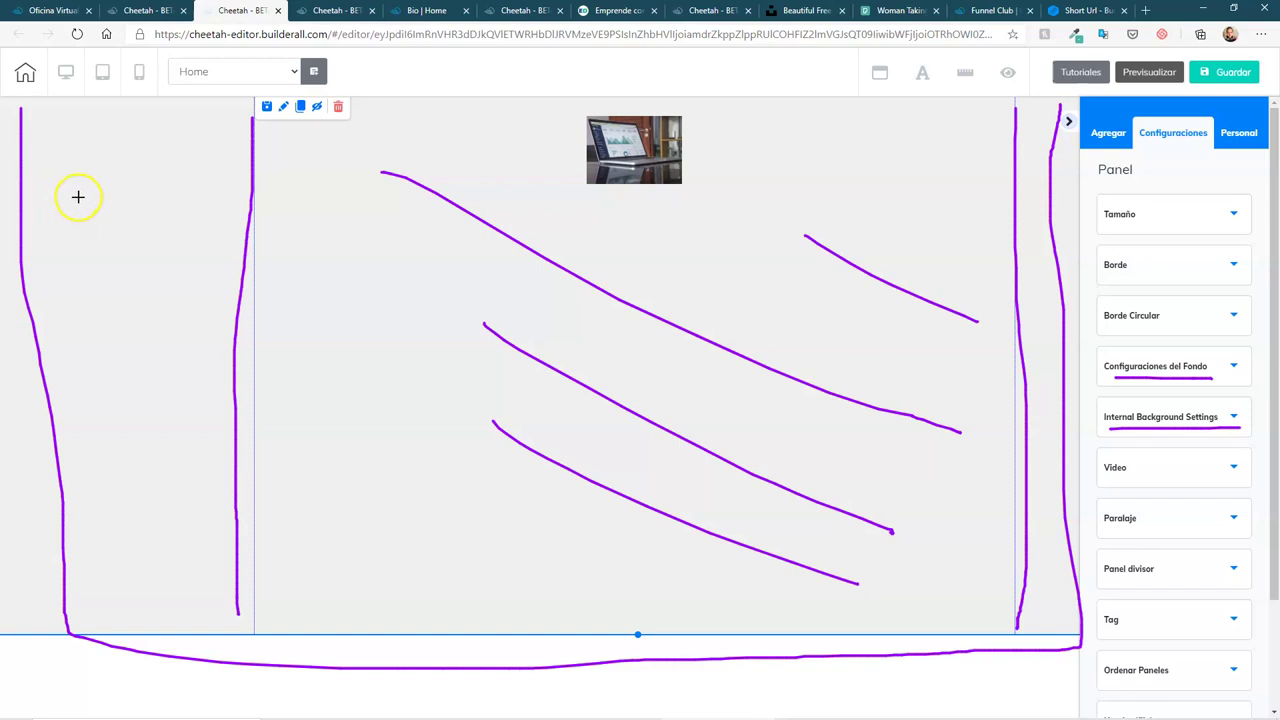
mouse_move(75, 185)
left_mouse_down()
mouse_move(87, 256)
mouse_move(82, 216)
left_mouse_up()
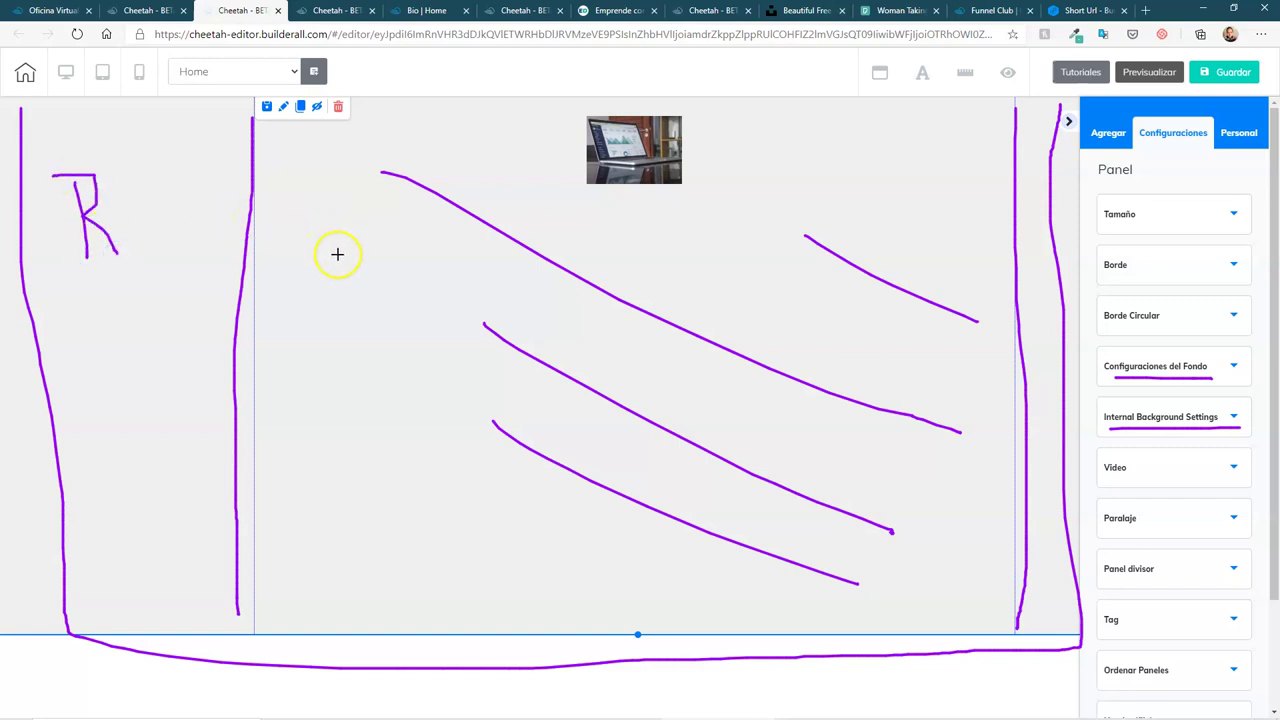
left_click_drag(333, 267, 334, 212)
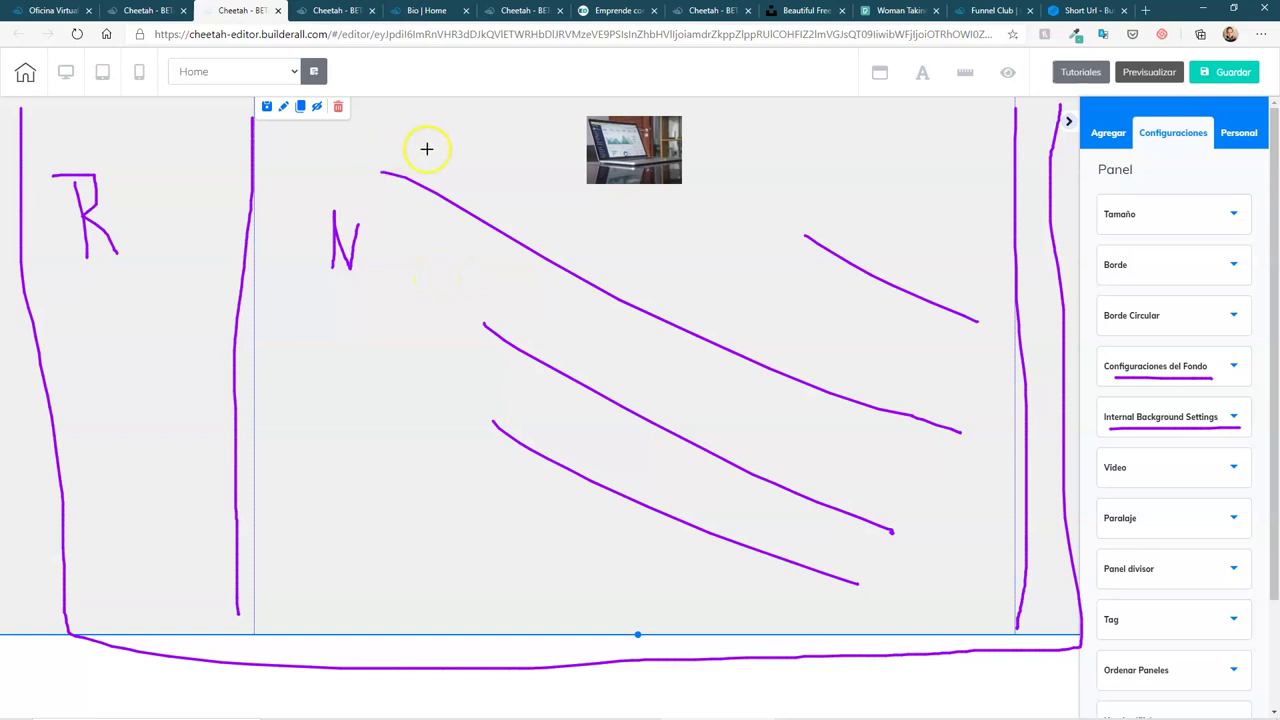
key("Escape")
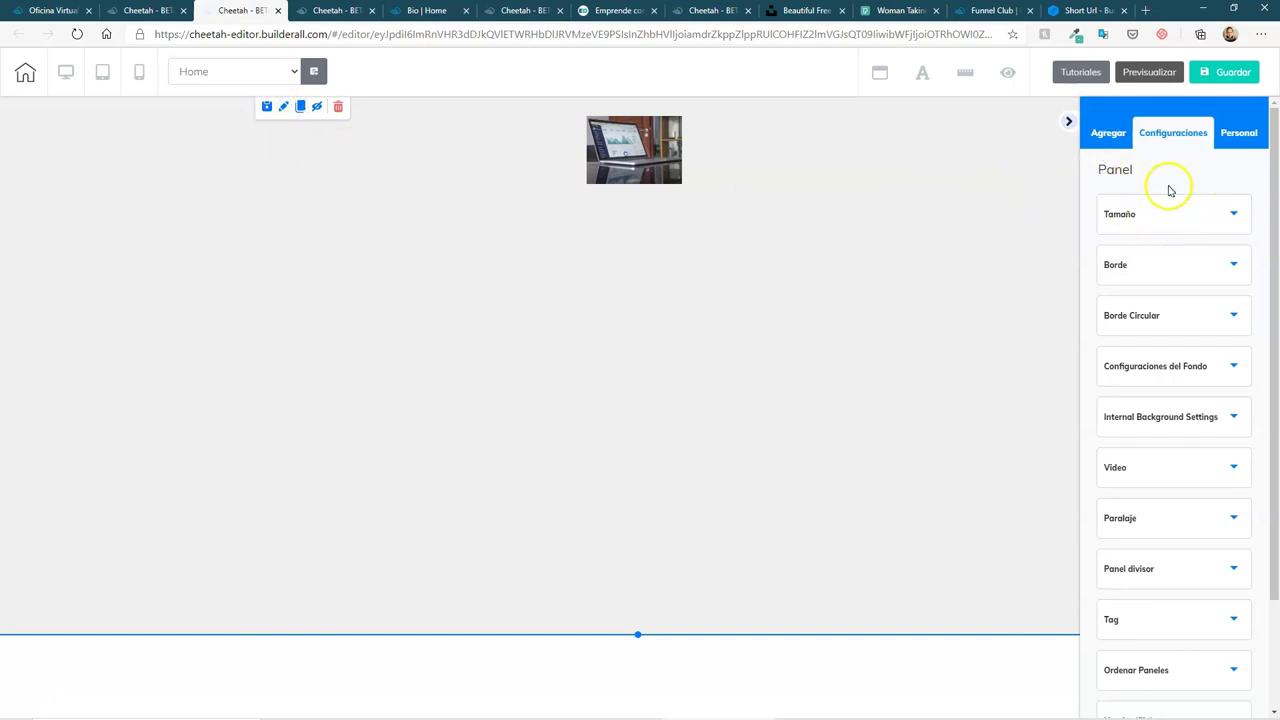
Collapse the settings sidebar, open the panel's floating settings window and move it clear of the laptop image
left_click(1069, 123)
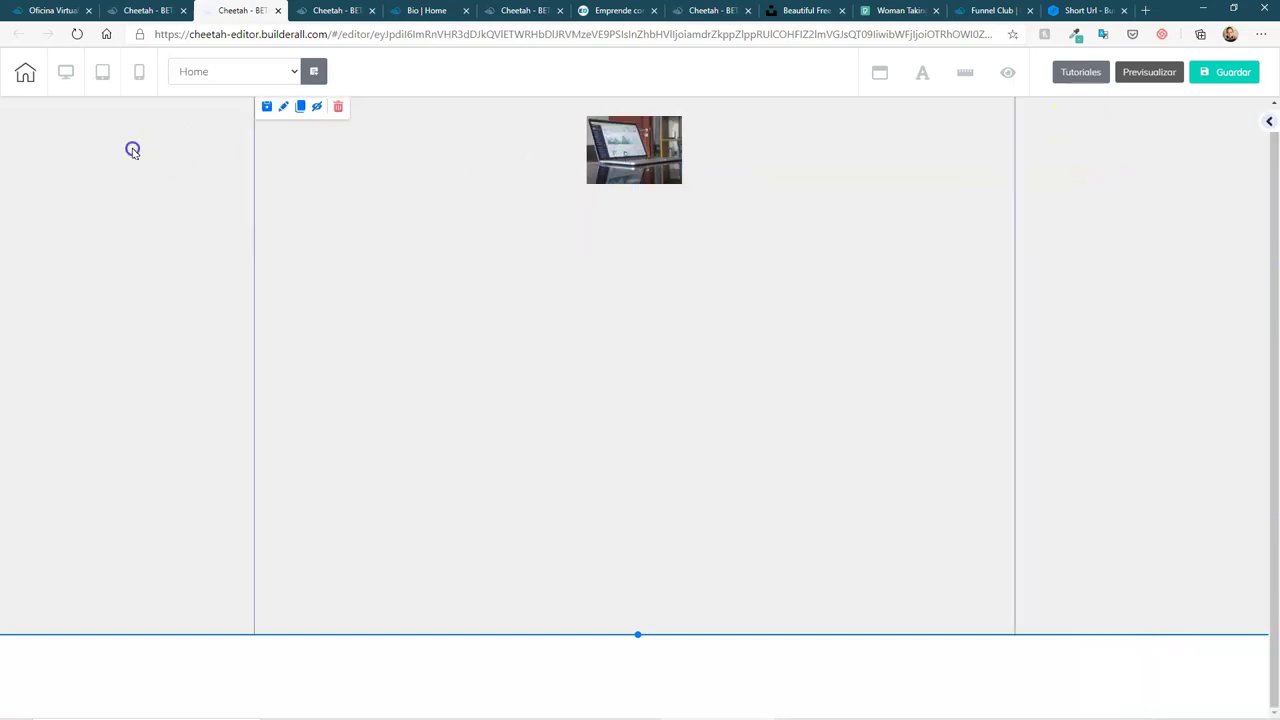
left_click(283, 108)
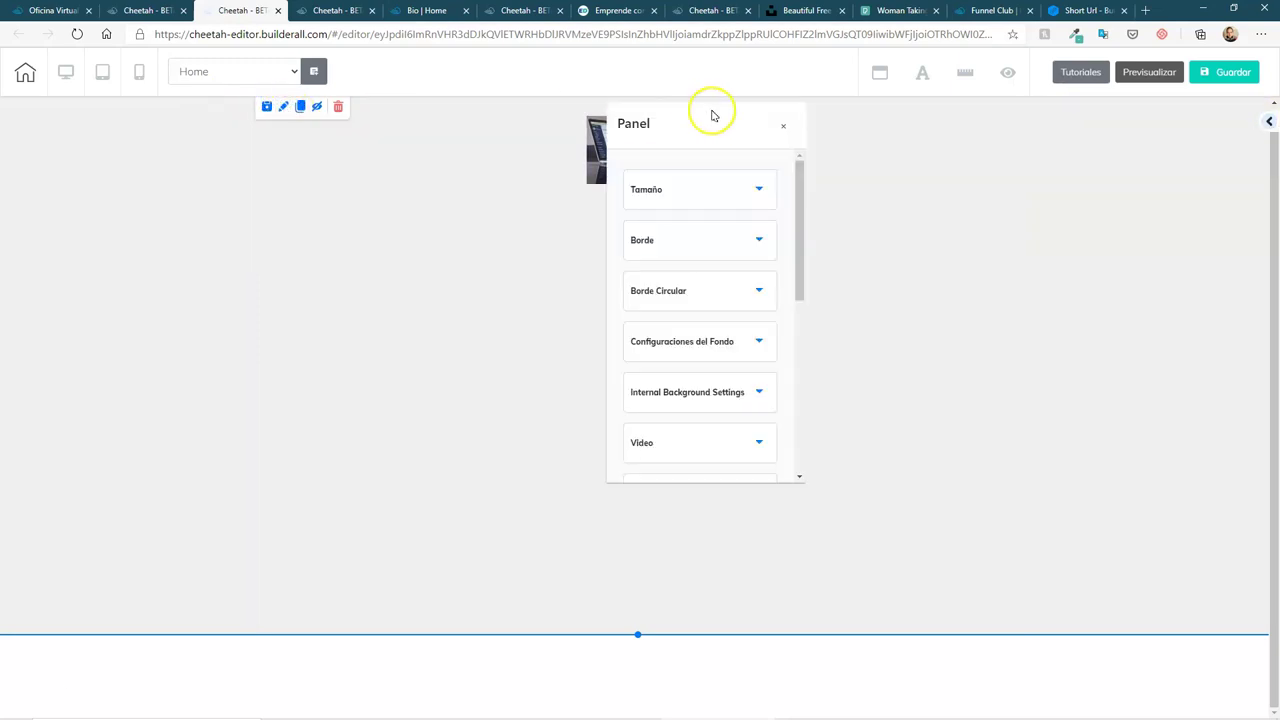
mouse_move(746, 120)
left_mouse_down()
mouse_move(548, 161)
mouse_move(485, 152)
left_mouse_up()
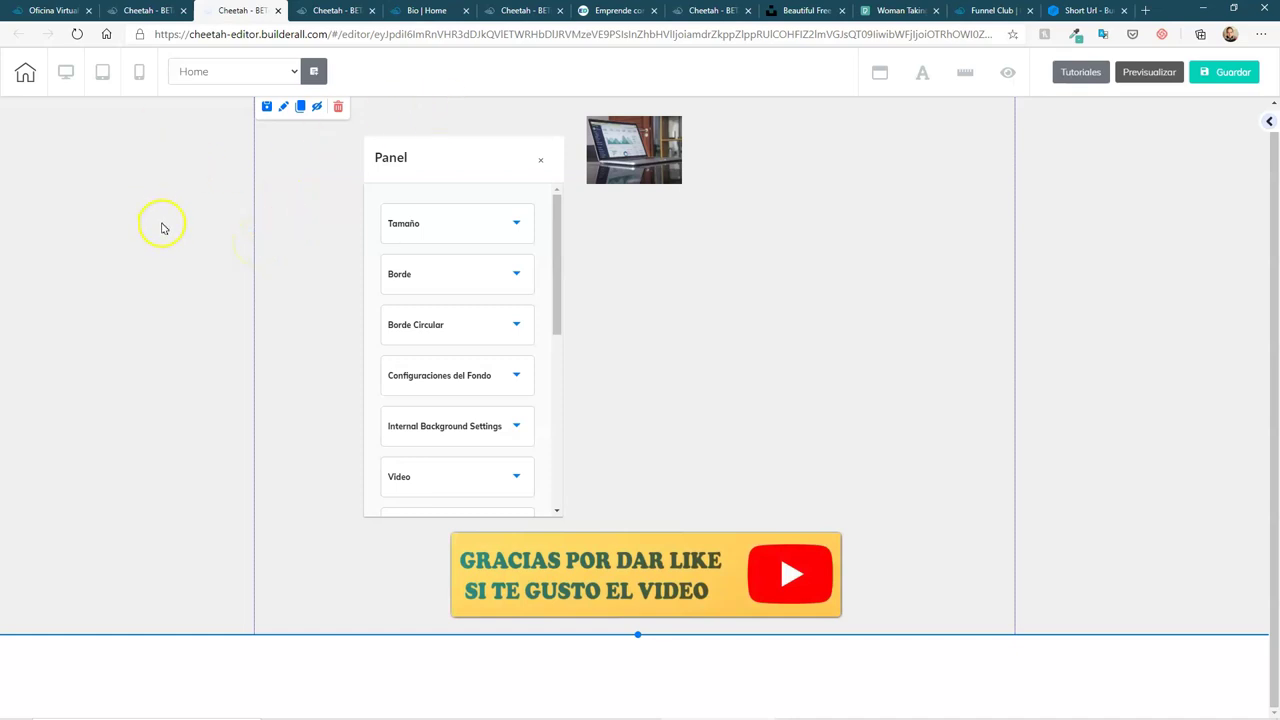
View the laptop image's settings in a floating window placed beside the image and close it
left_click(727, 127)
left_click(645, 148)
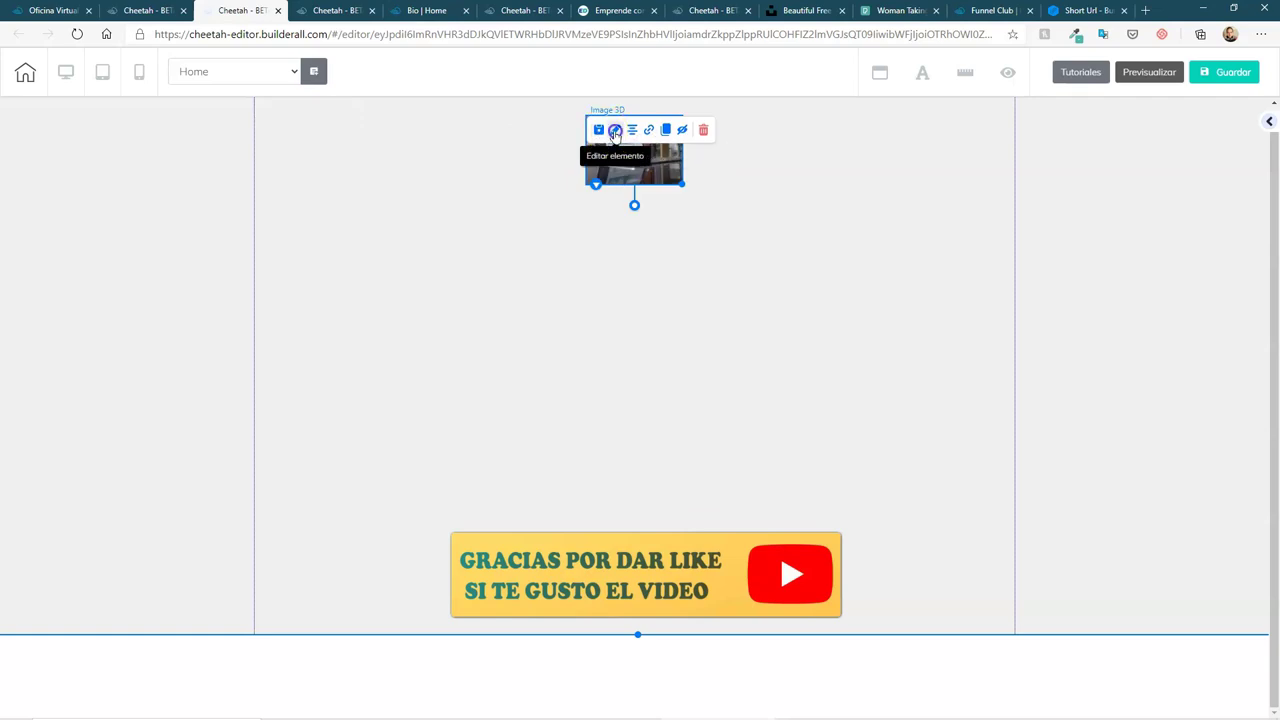
left_click(615, 129)
left_click_drag(706, 151, 815, 141)
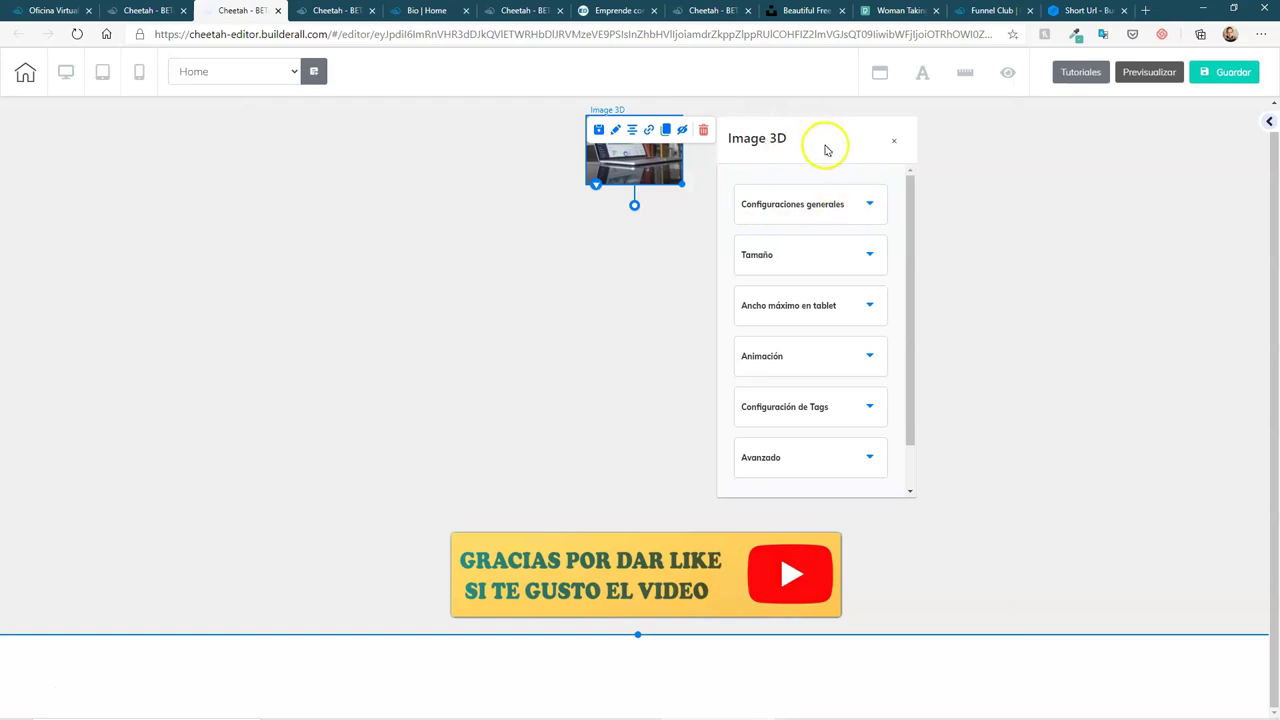
left_click(437, 140)
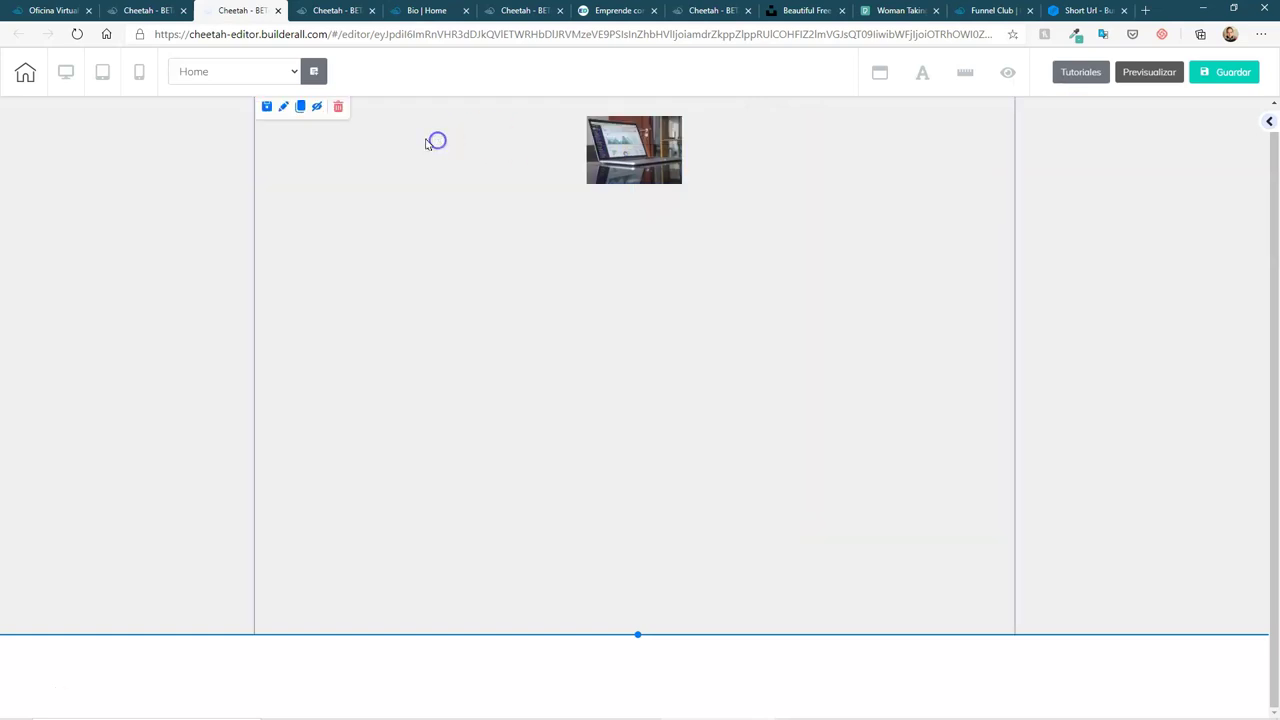
Open the upper panel's floating settings beside the laptop image and look through the available setting categories
left_click(278, 112)
mouse_move(674, 126)
left_mouse_down()
mouse_move(569, 151)
mouse_move(468, 124)
left_mouse_up()
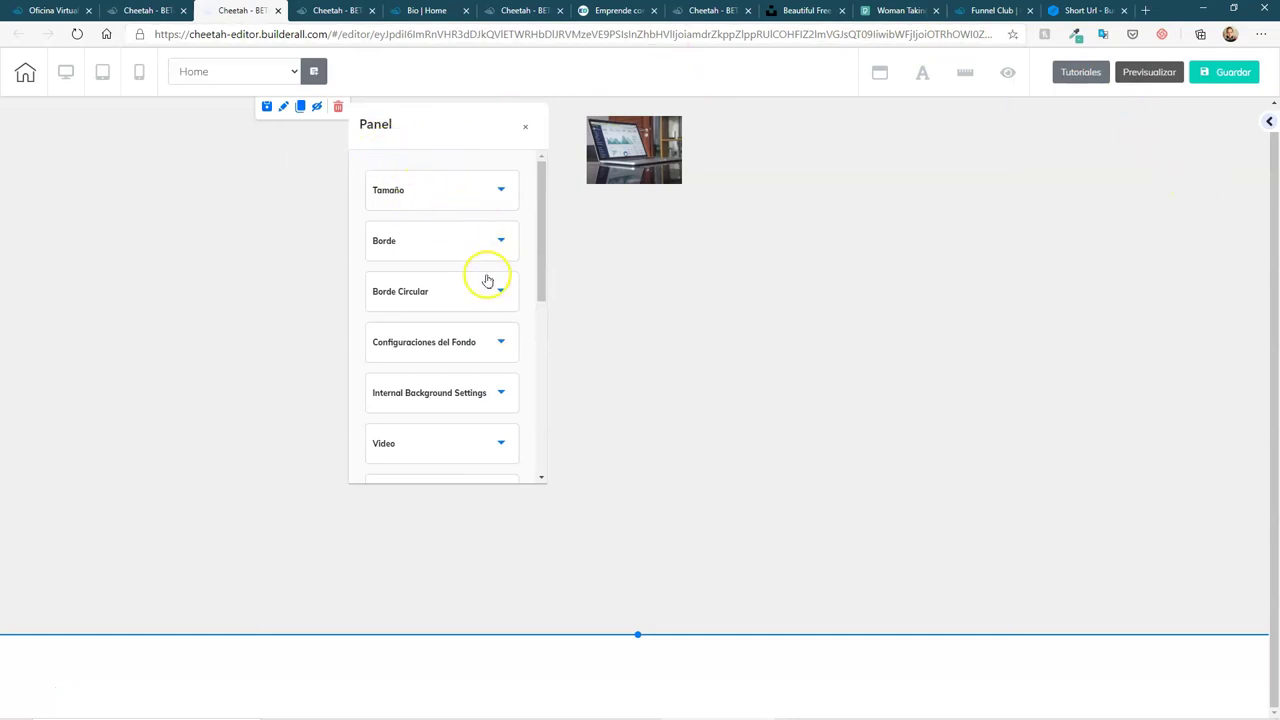
scroll(490, 276, "down", 1)
scroll(490, 276, "down", 2)
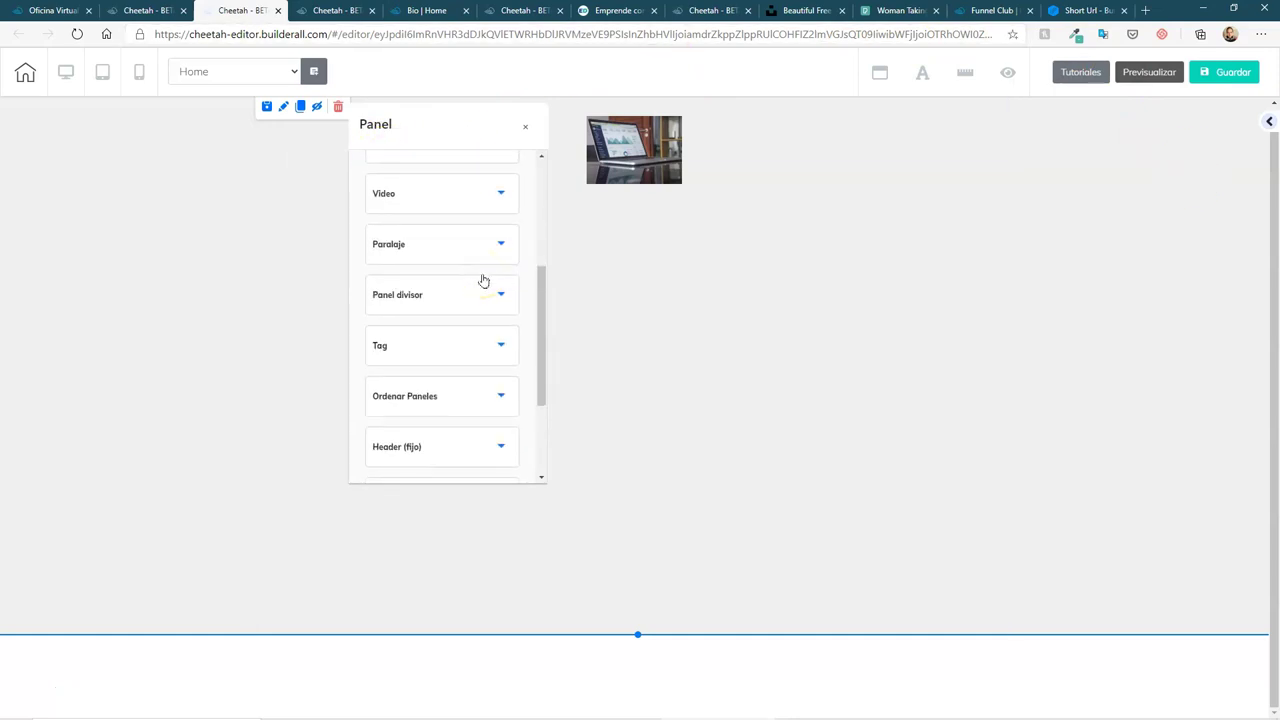
left_click(479, 300)
scroll(470, 285, "up", 3)
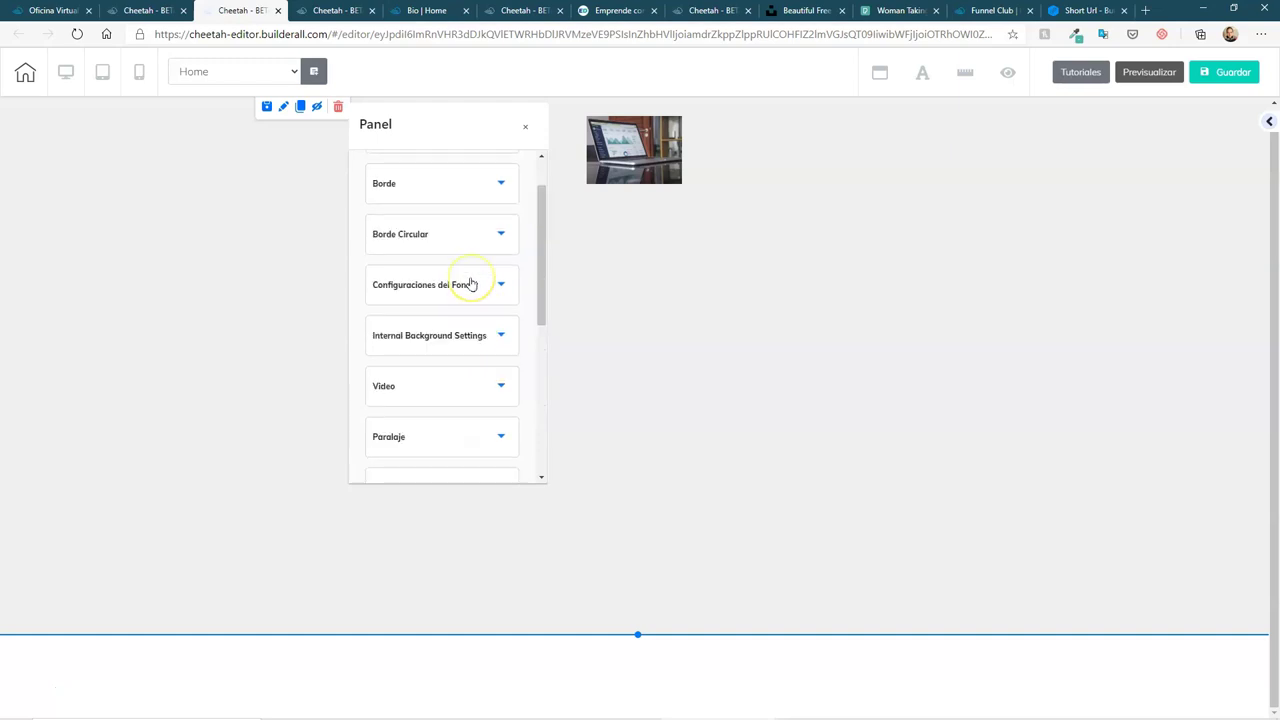
scroll(474, 286, "down", 2)
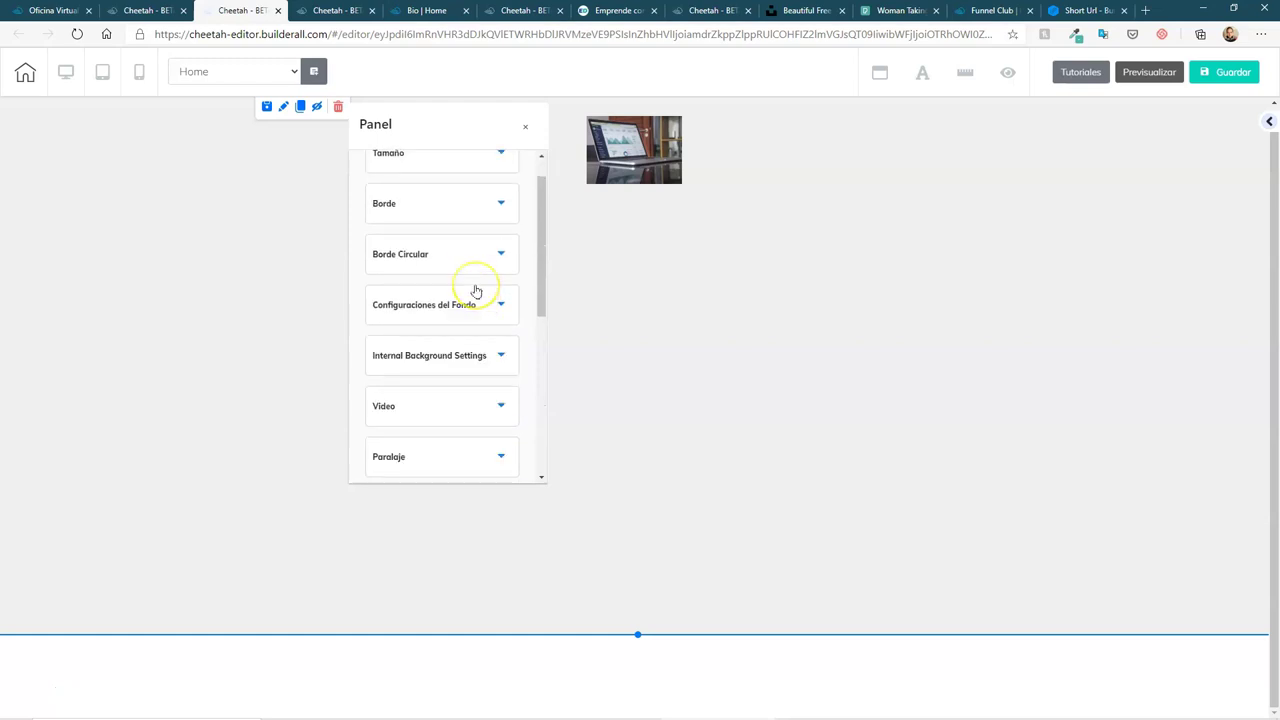
scroll(477, 289, "up", 2)
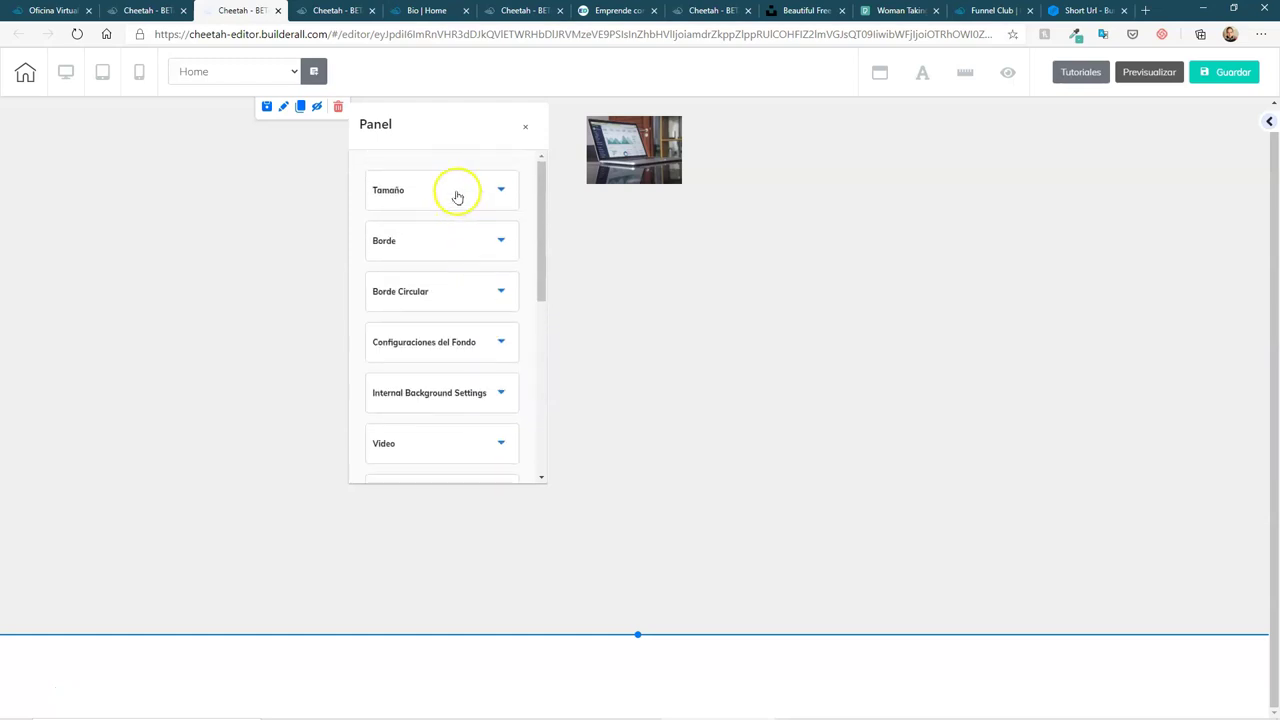
scroll(470, 270, "down", 2)
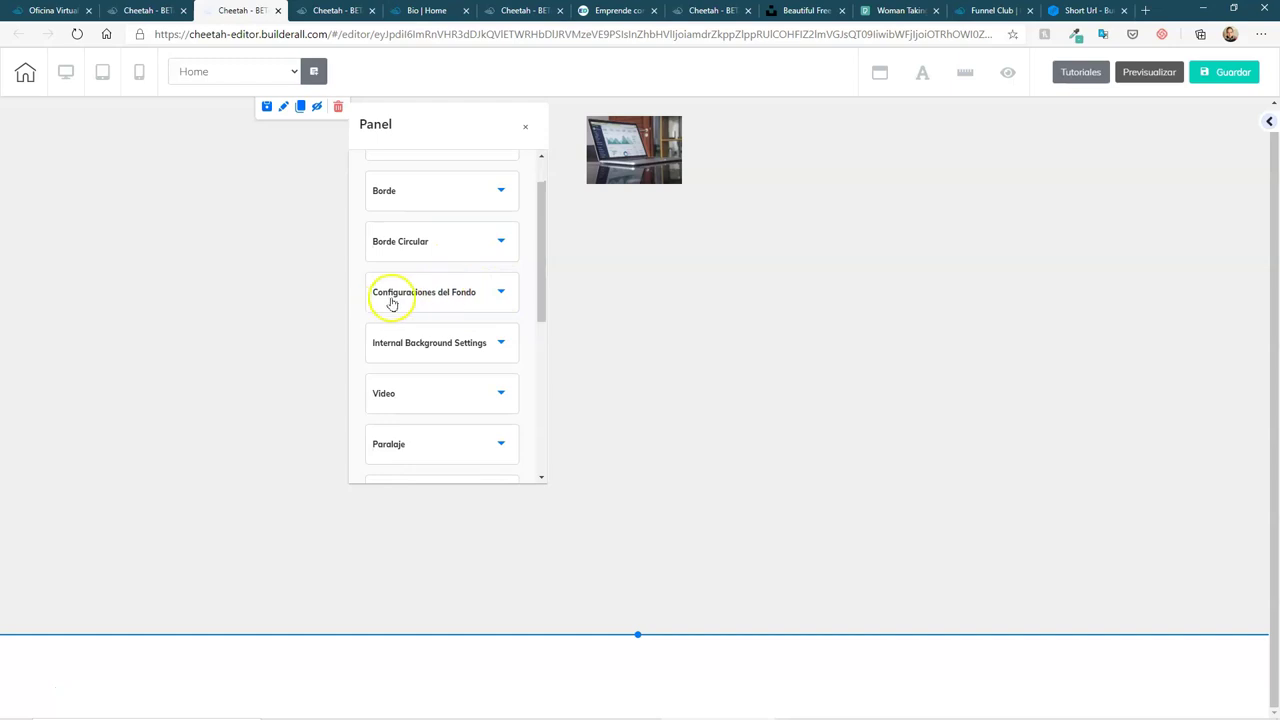
Expand the panel's Configuraciones del Fondo section and examine its background colour, image and external image options
left_click(461, 302)
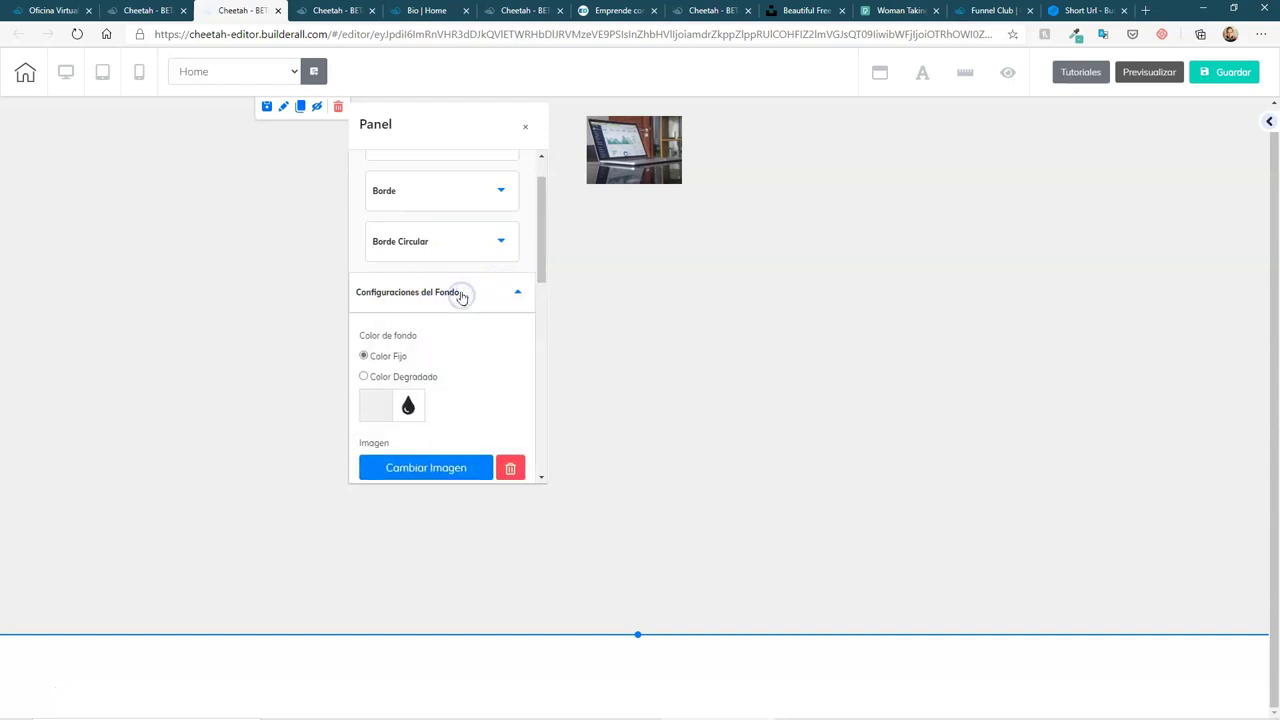
scroll(477, 260, "down", 2)
scroll(478, 250, "down", 5)
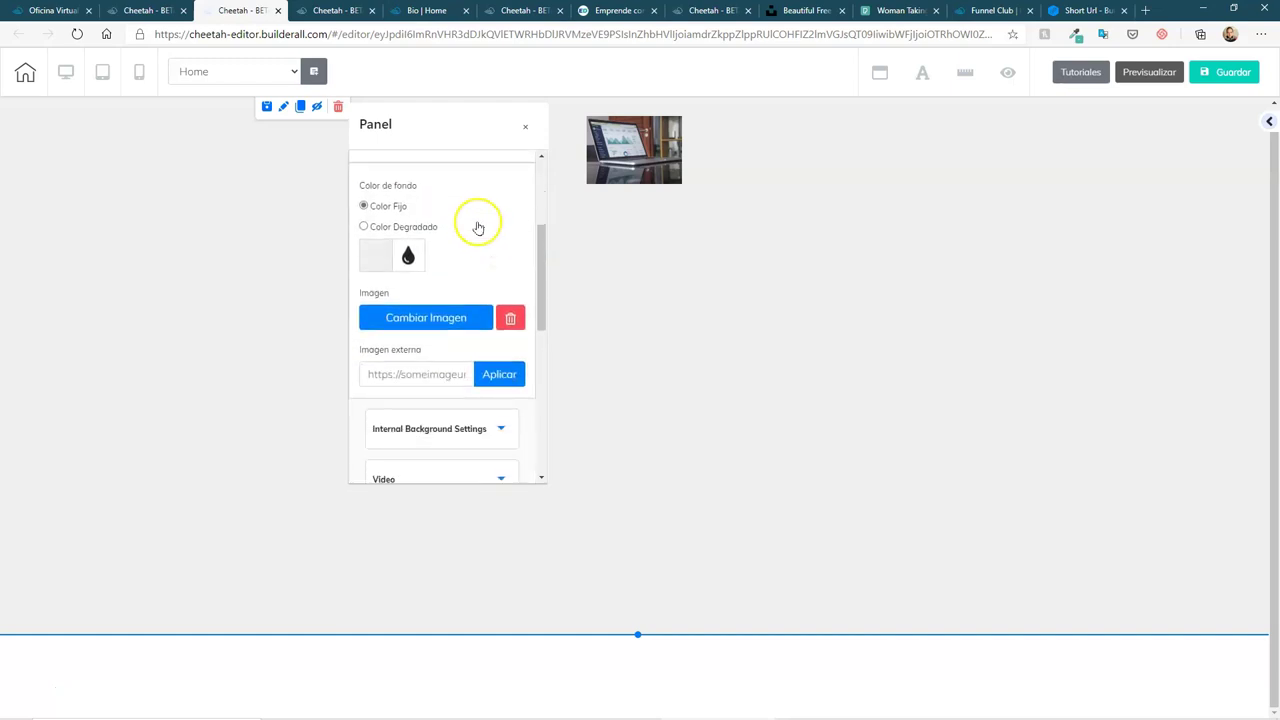
scroll(462, 244, "up", 5)
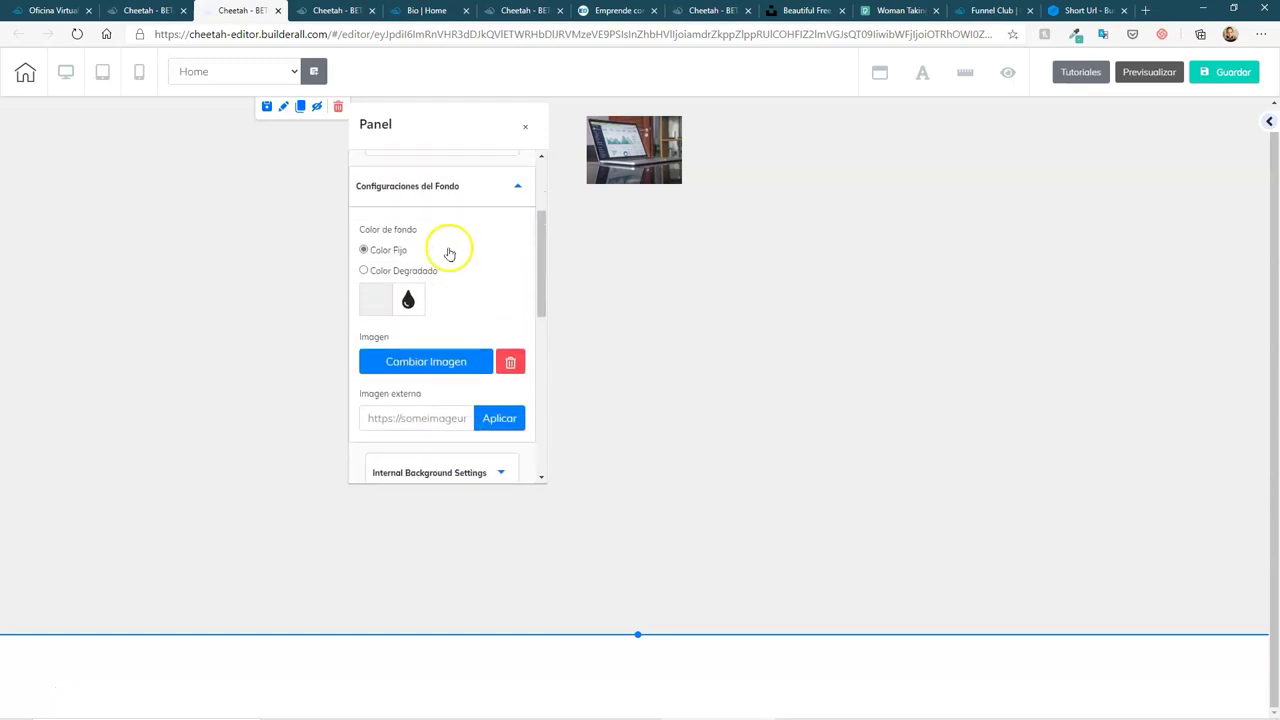
scroll(443, 257, "down", 2)
scroll(439, 260, "up", 1)
scroll(437, 257, "down", 1)
scroll(437, 257, "up", 1)
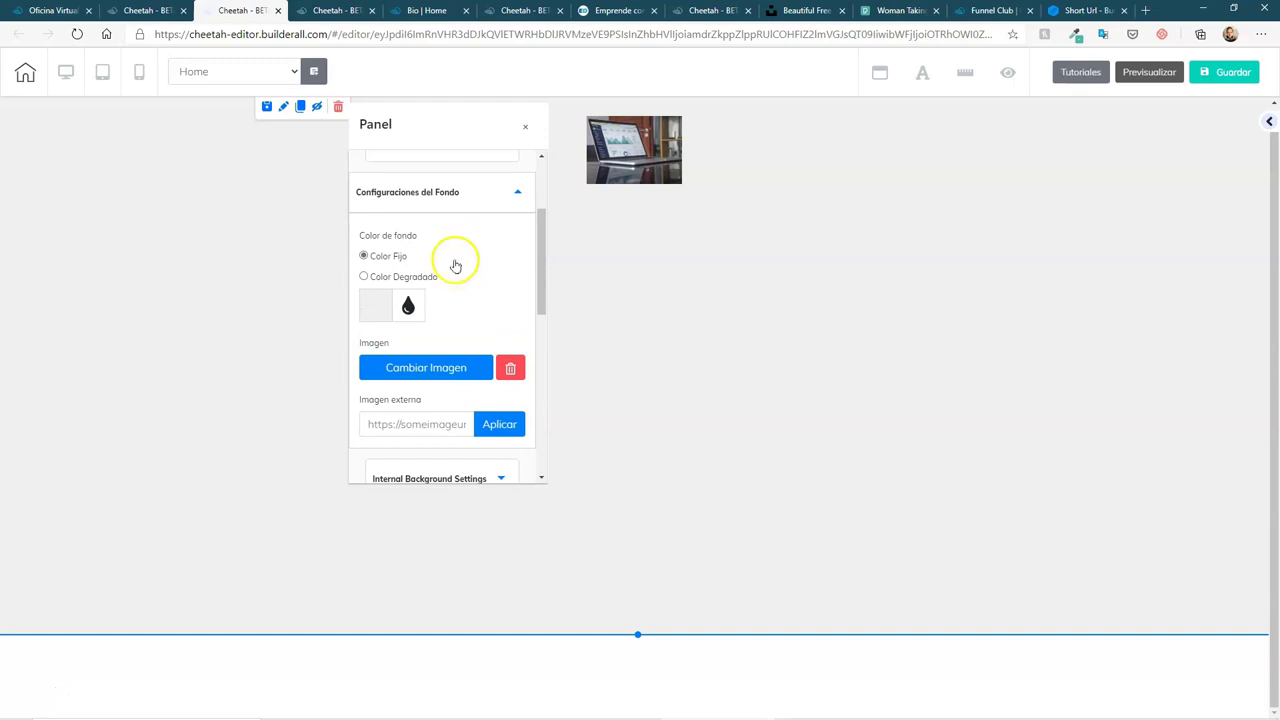
scroll(462, 263, "down", 1)
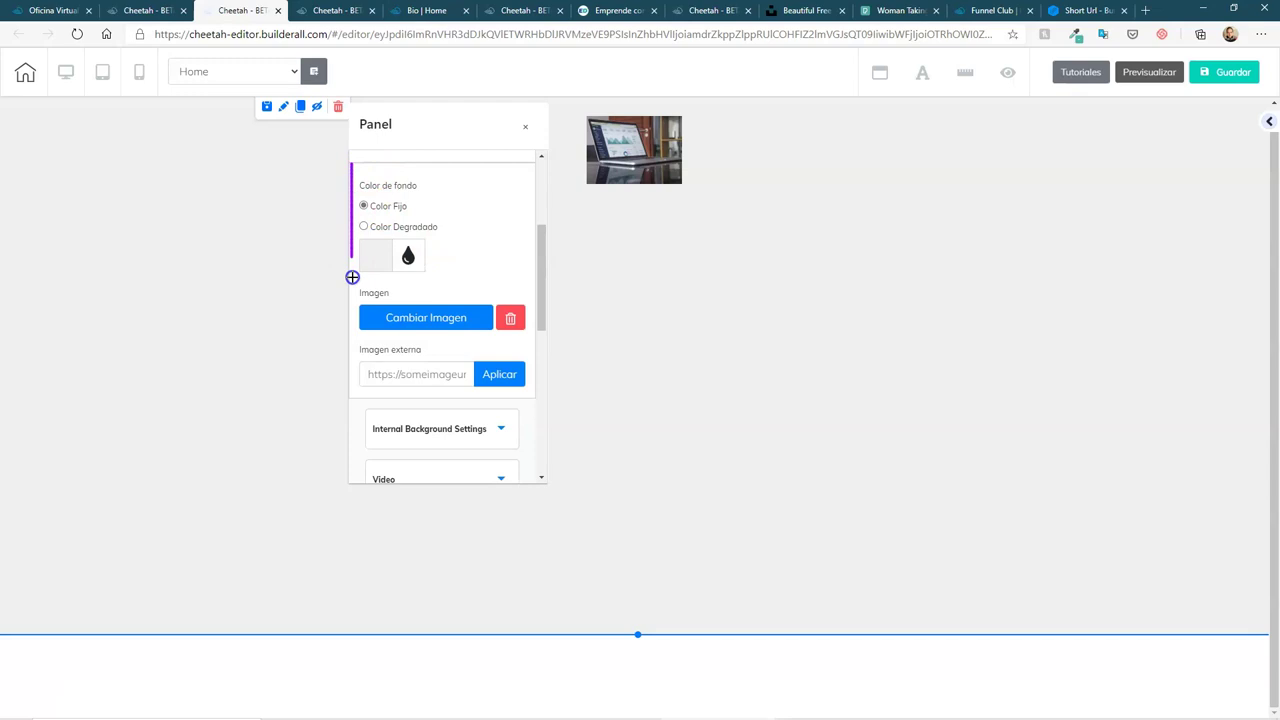
mouse_move(350, 389)
left_mouse_down()
mouse_move(531, 394)
mouse_move(542, 169)
mouse_move(414, 167)
left_mouse_up()
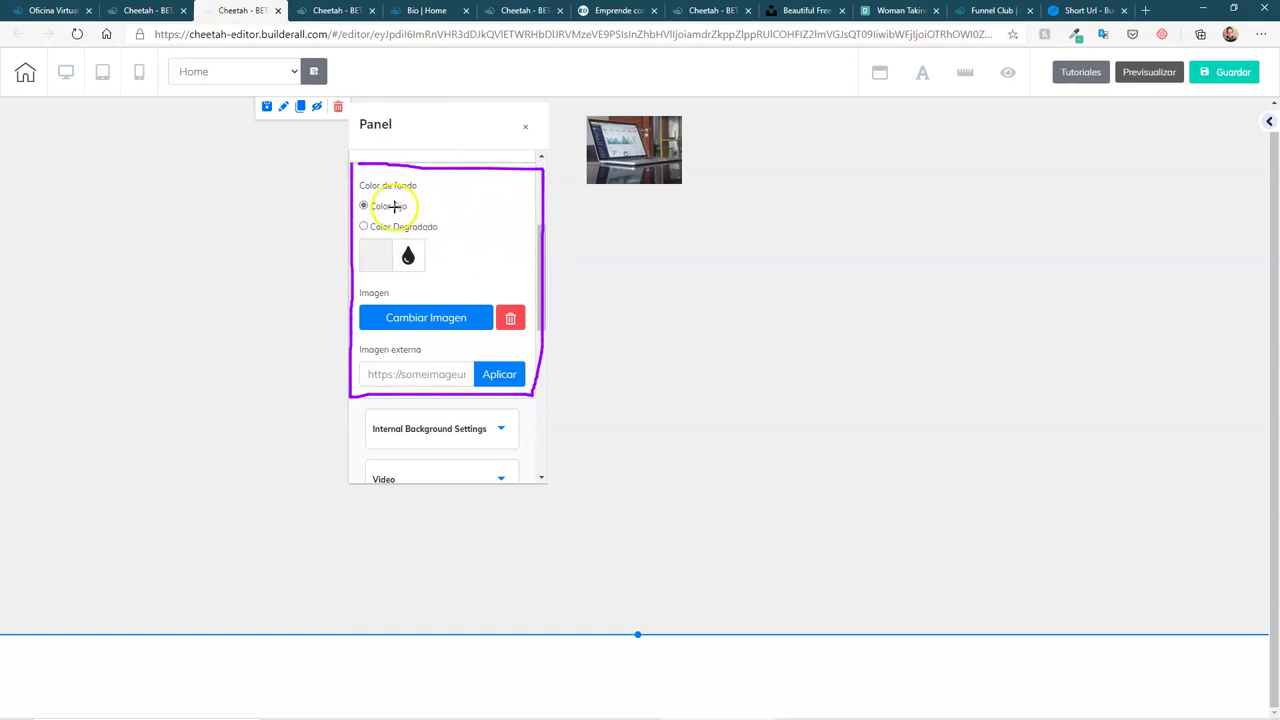
mouse_move(460, 214)
left_mouse_down()
mouse_move(444, 217)
mouse_move(455, 228)
left_mouse_up()
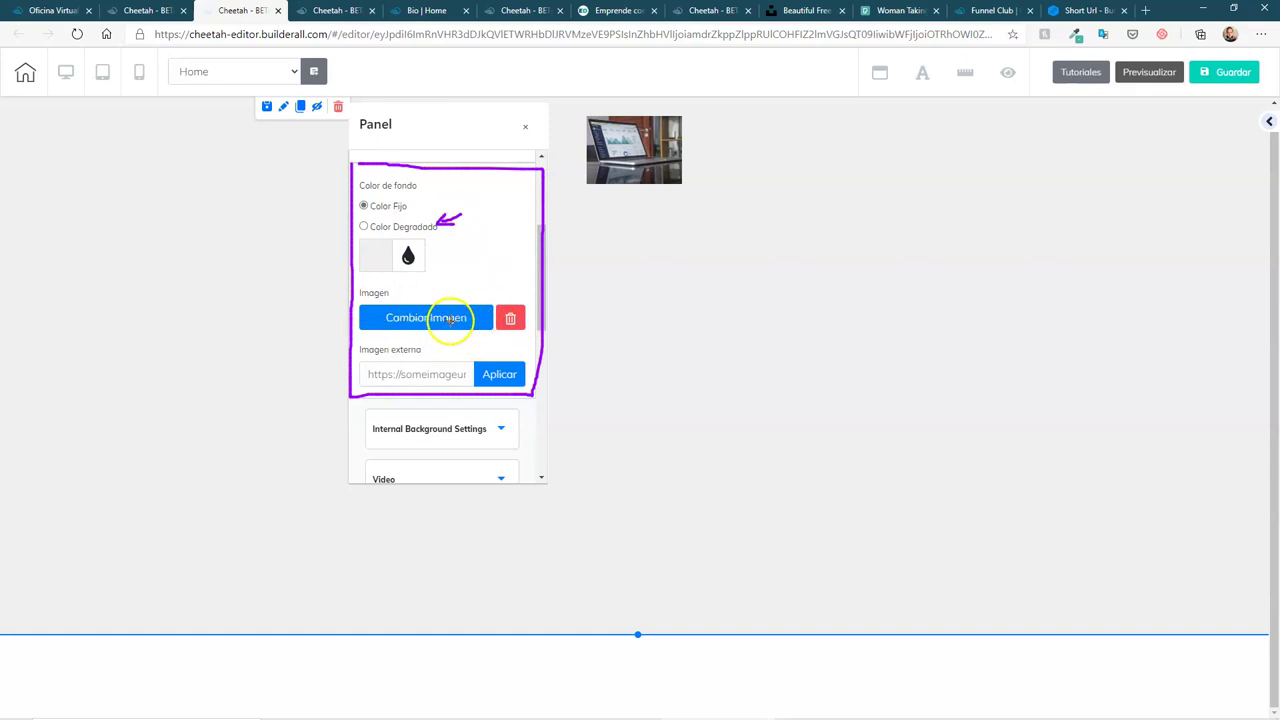
left_click_drag(465, 289, 489, 272)
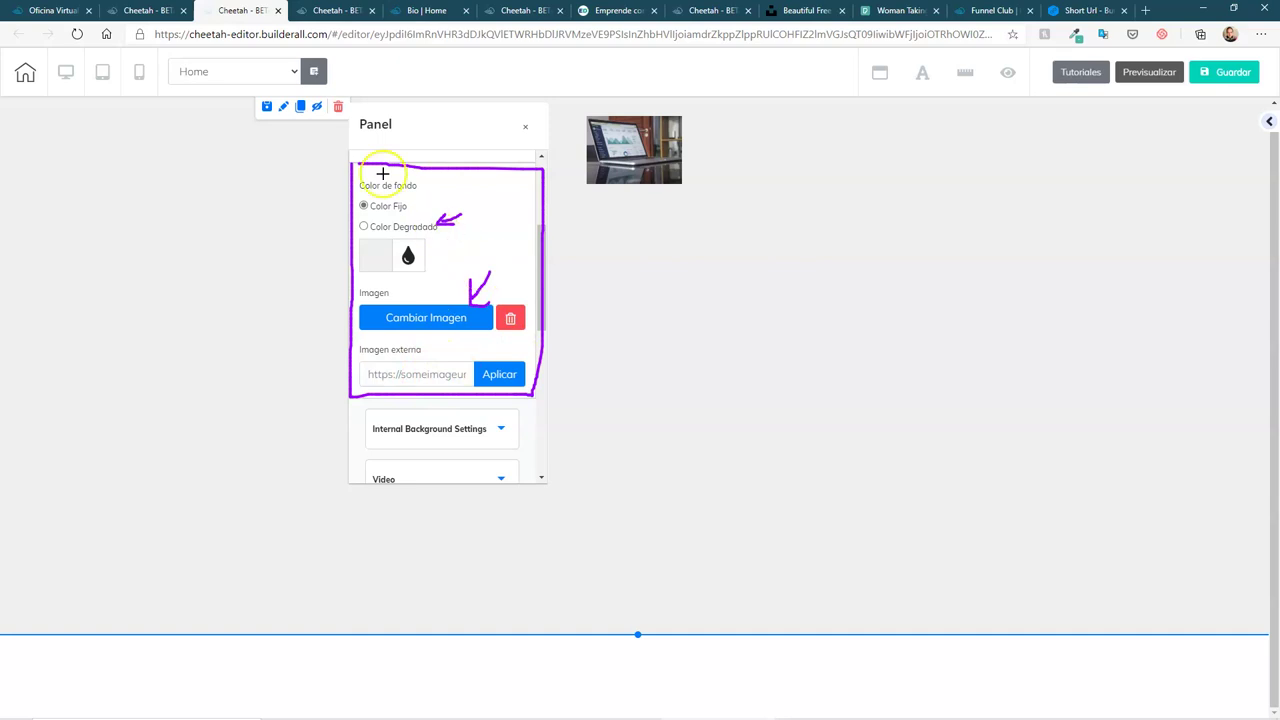
key("e")
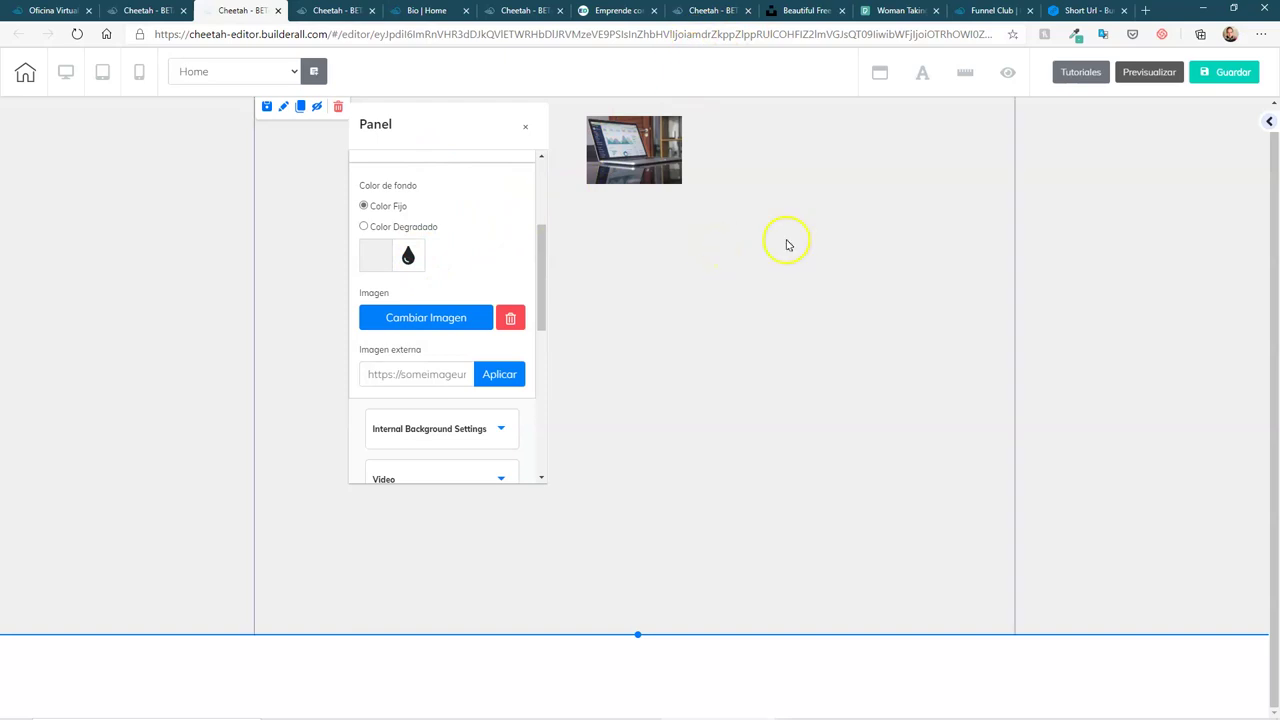
Open the browser extension's colour picker, preview colours from its history and close it
left_click(1075, 34)
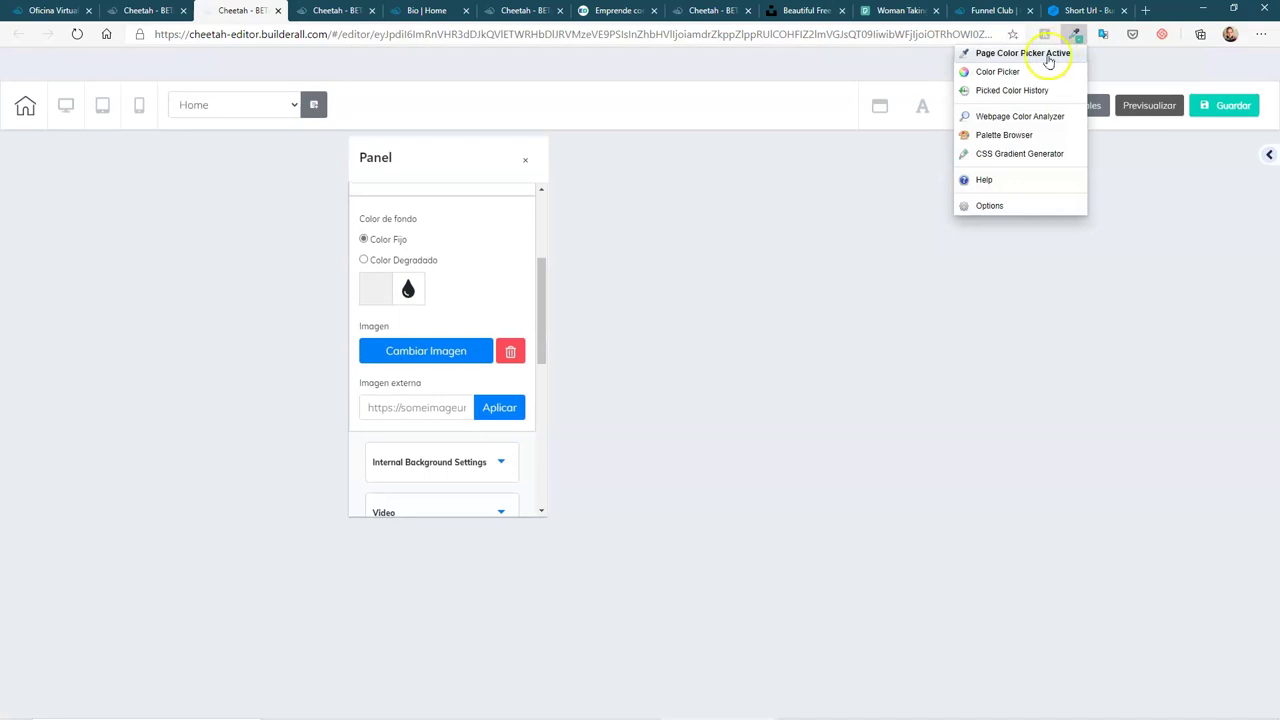
left_click(1000, 72)
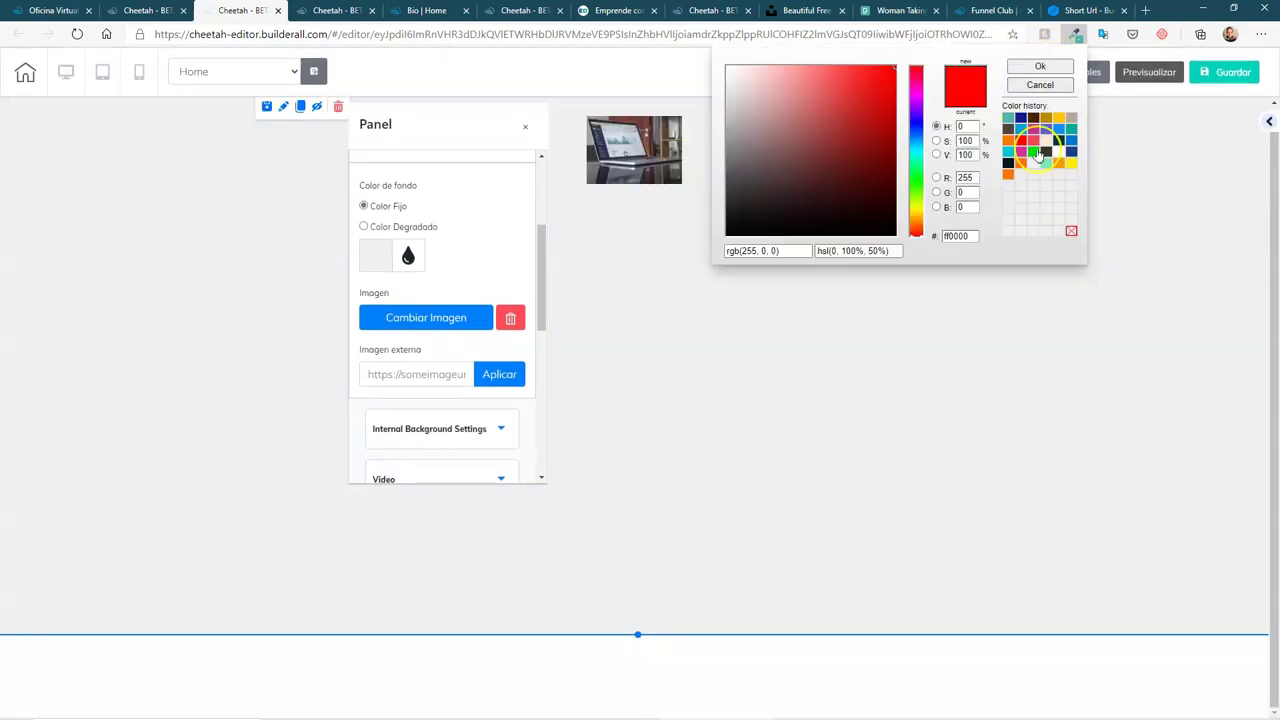
left_click(1007, 131)
left_click(1013, 153)
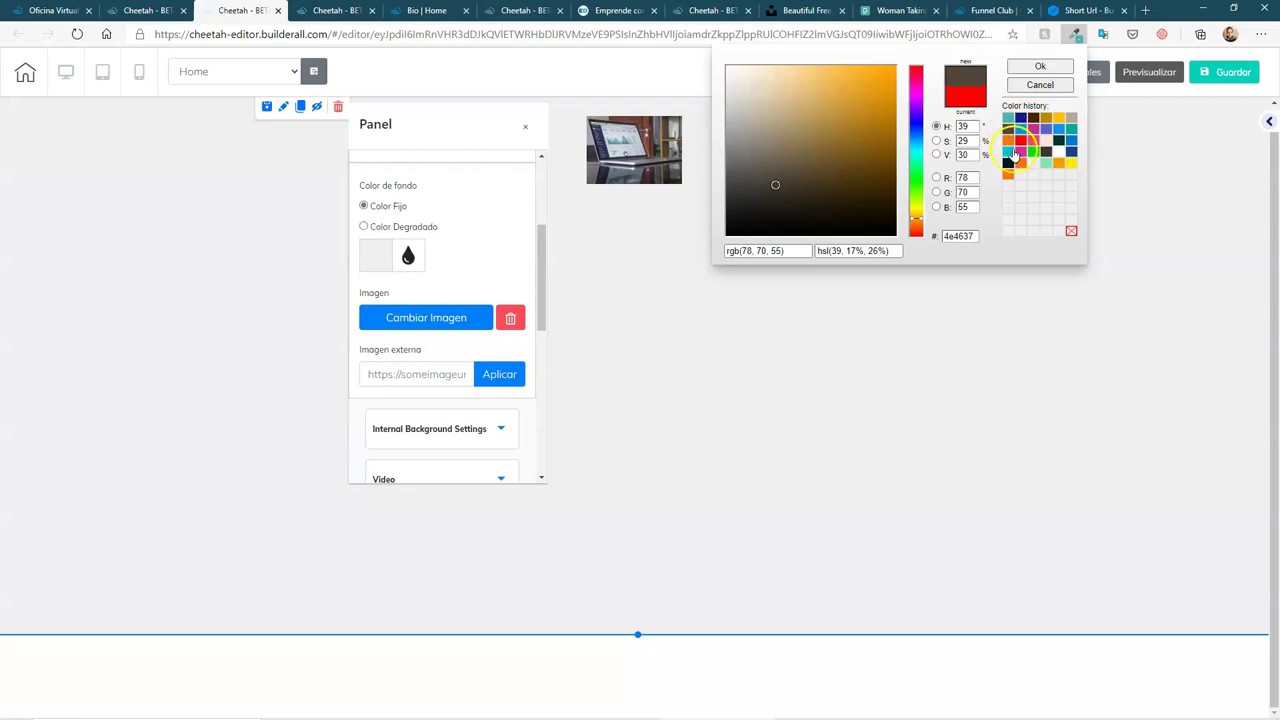
left_click(1075, 34)
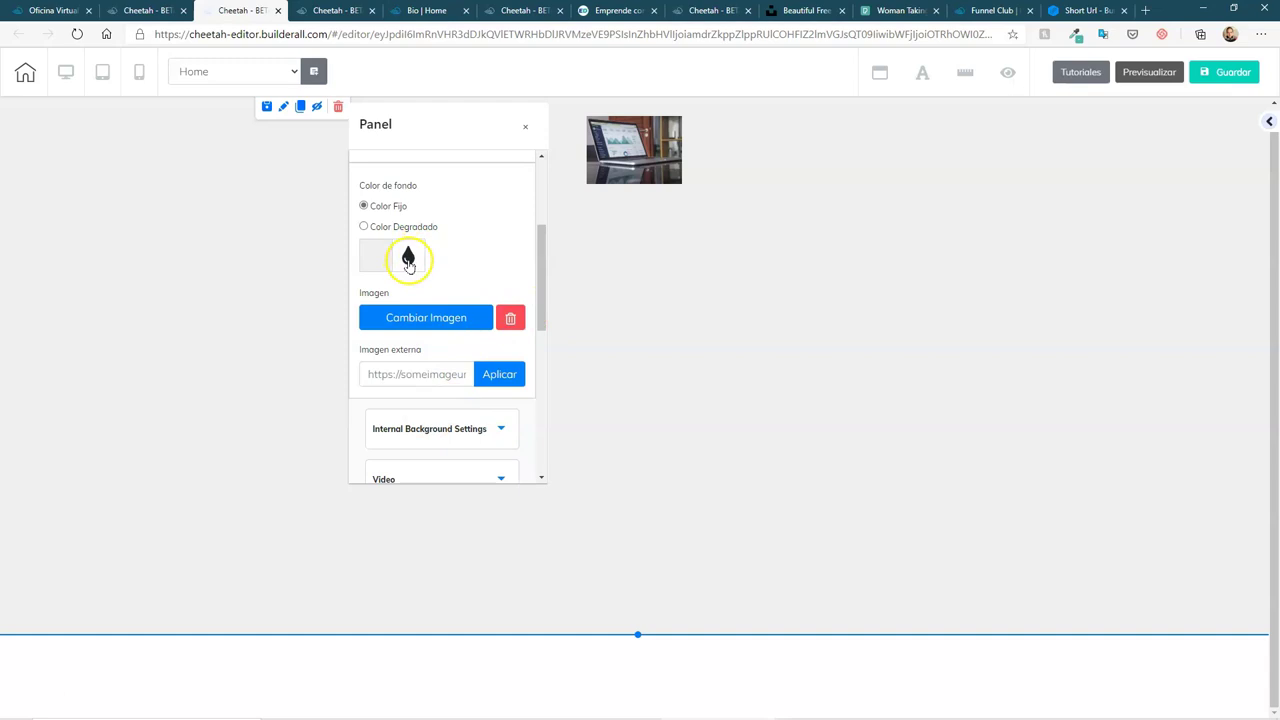
Try a custom dark grey with slight transparency as the panel's fixed background, settling on the saved grey swatch 5B5B5B
left_click(408, 260)
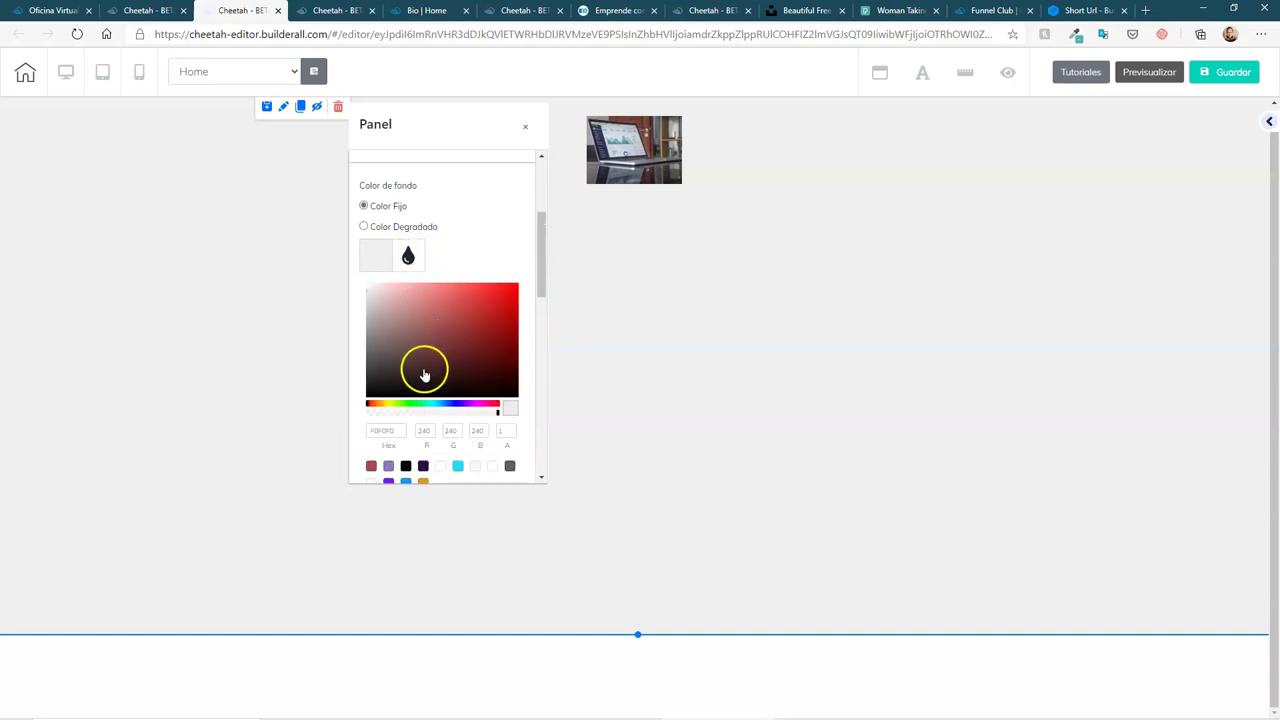
left_click_drag(389, 351, 371, 371)
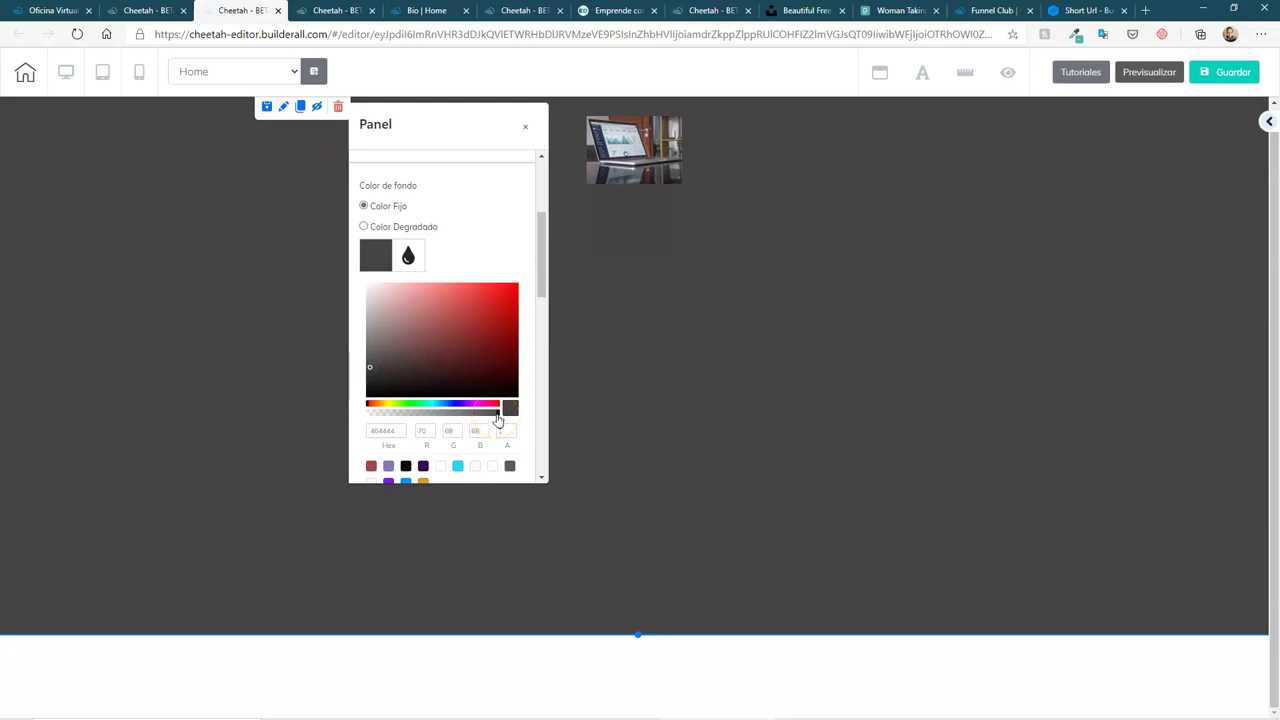
left_click_drag(431, 416, 495, 415)
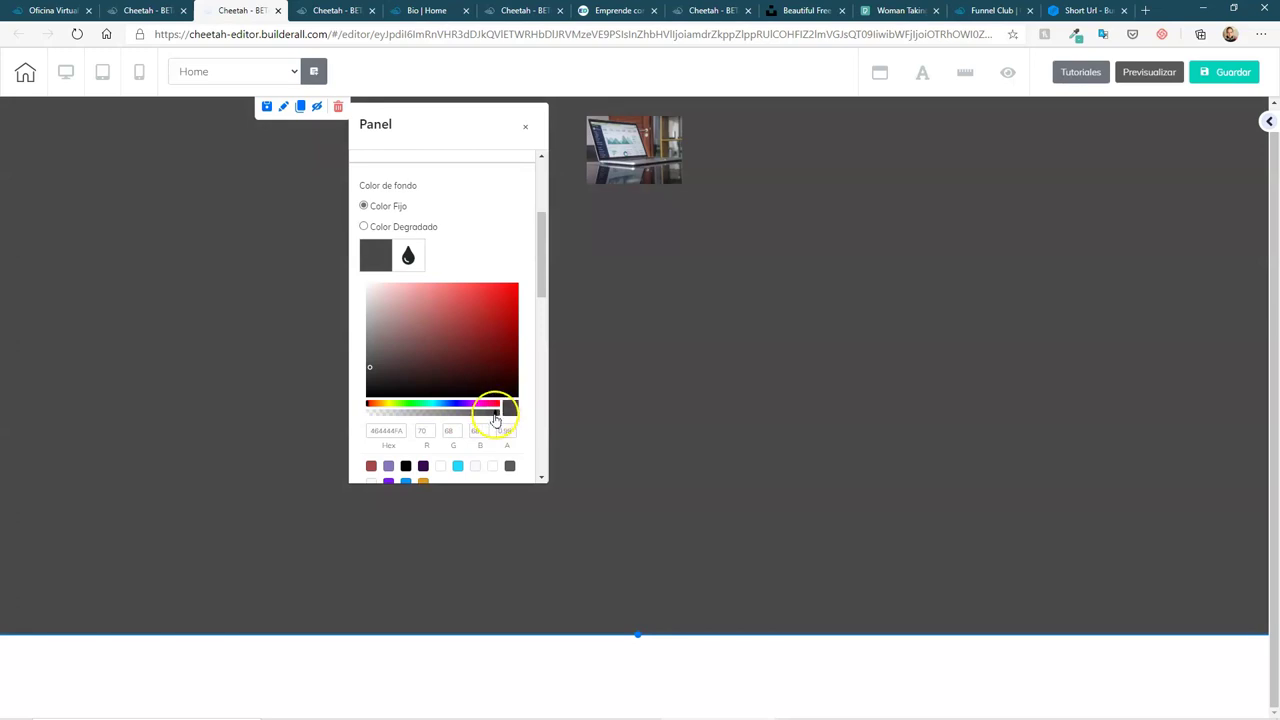
scroll(500, 430, "down", 1)
left_click(509, 420)
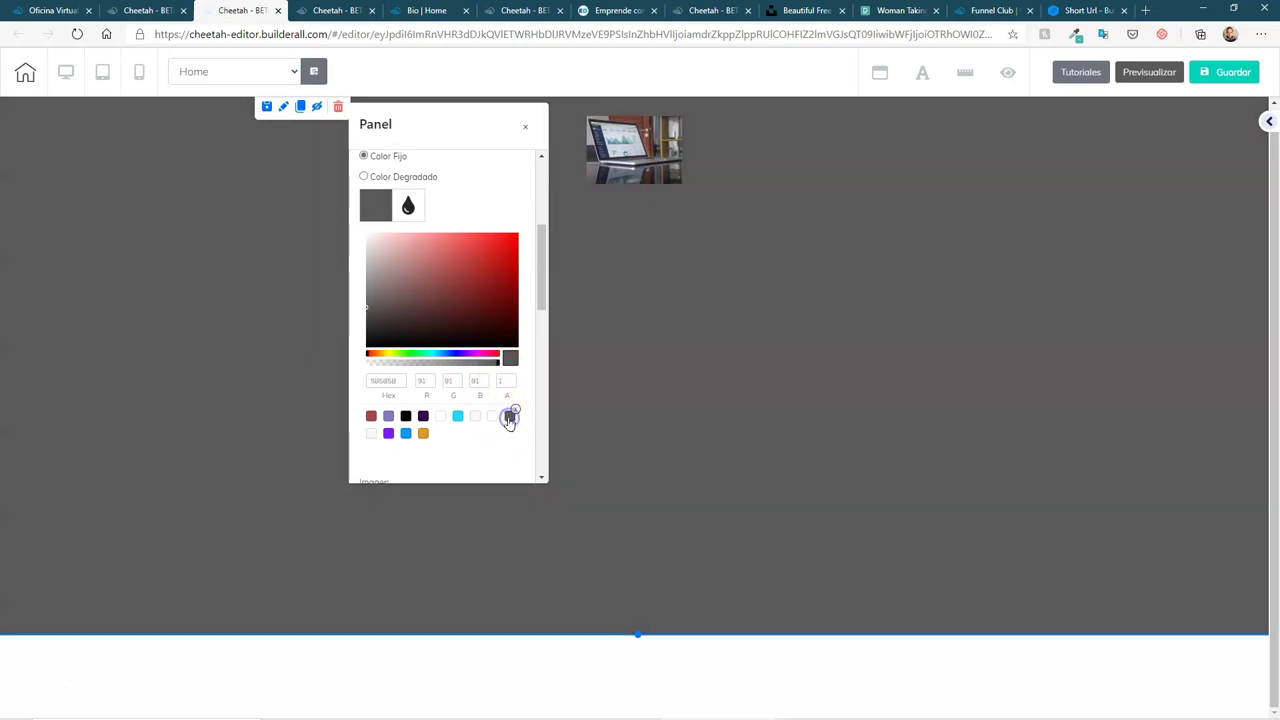
left_click(509, 420)
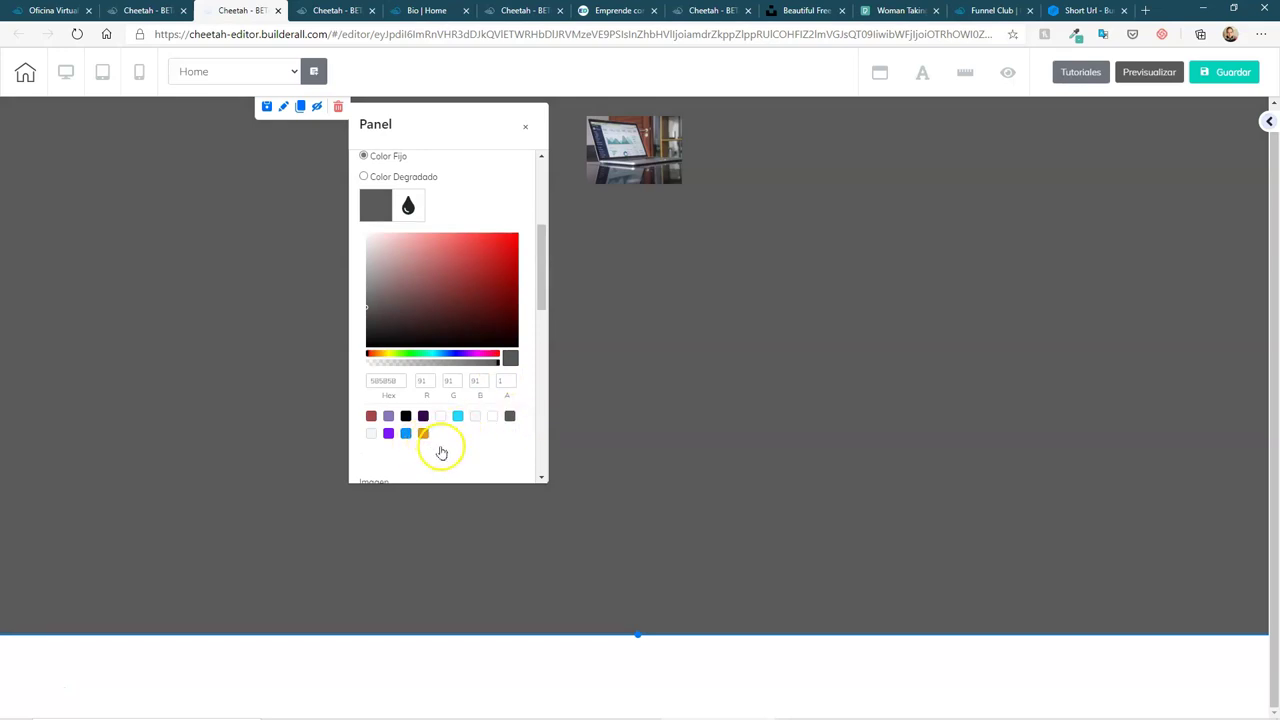
scroll(406, 374, "up", 1)
scroll(406, 374, "down", 1)
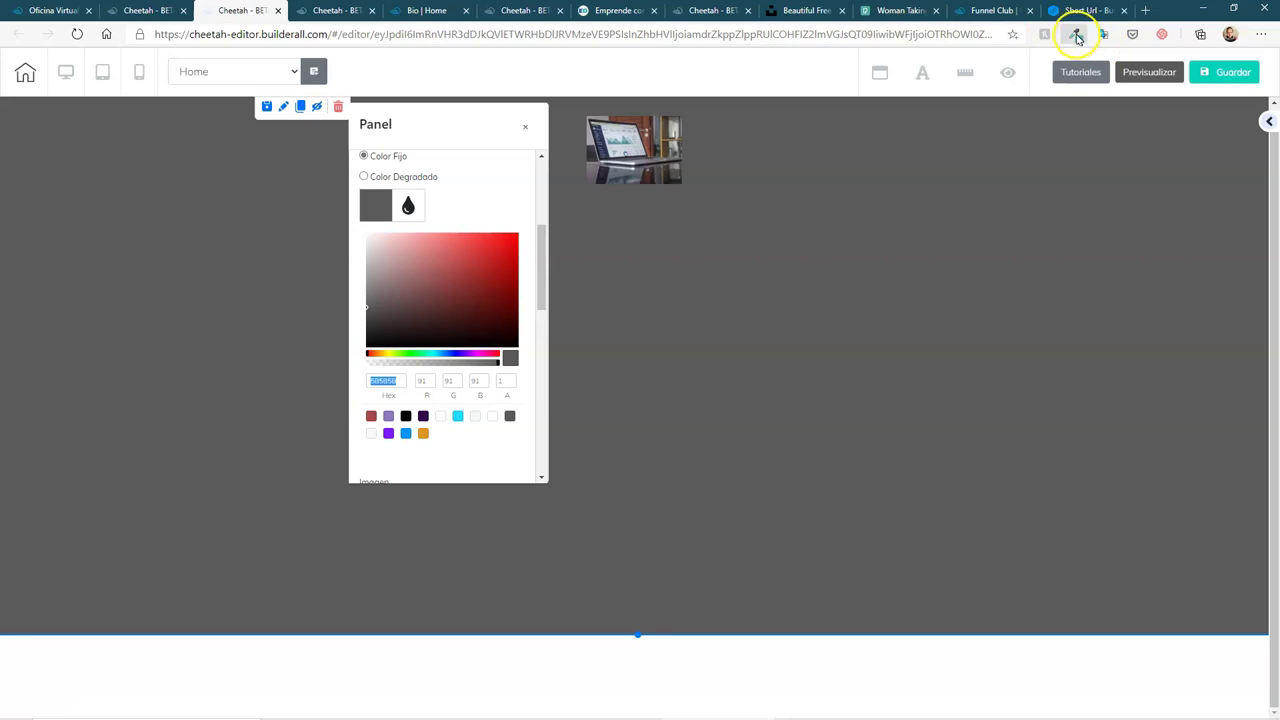
left_click(1076, 36)
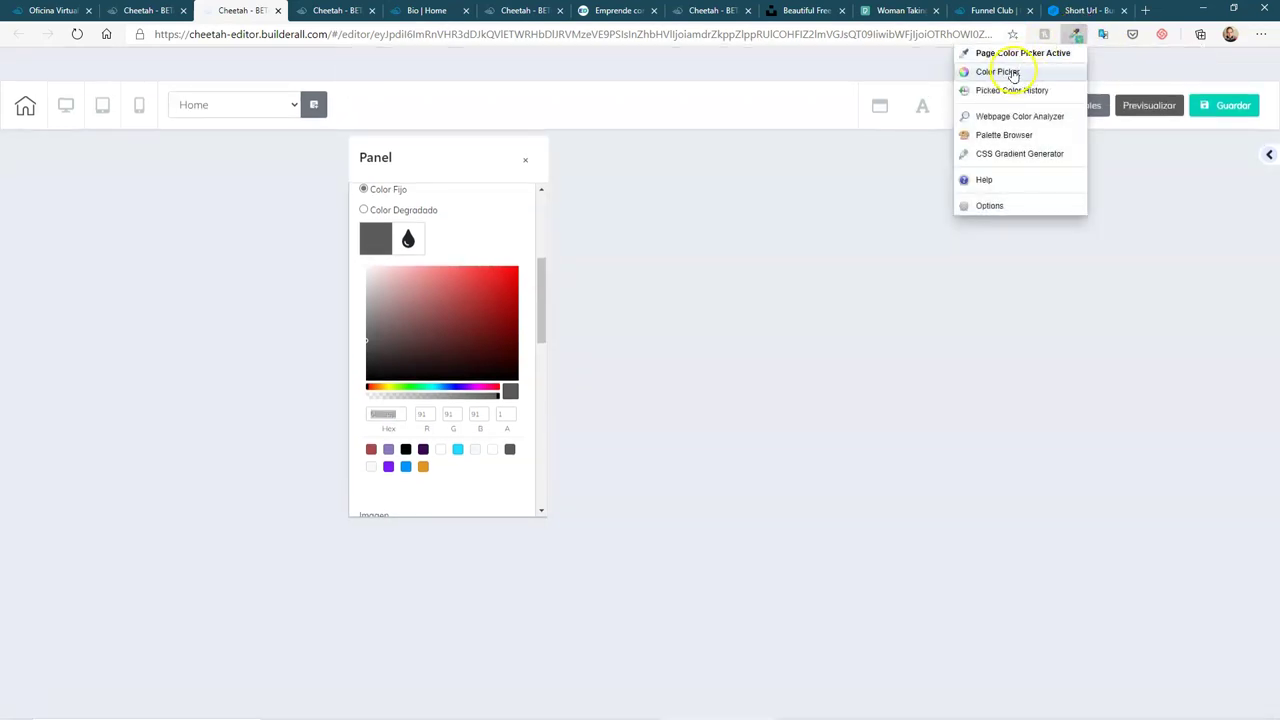
left_click(997, 72)
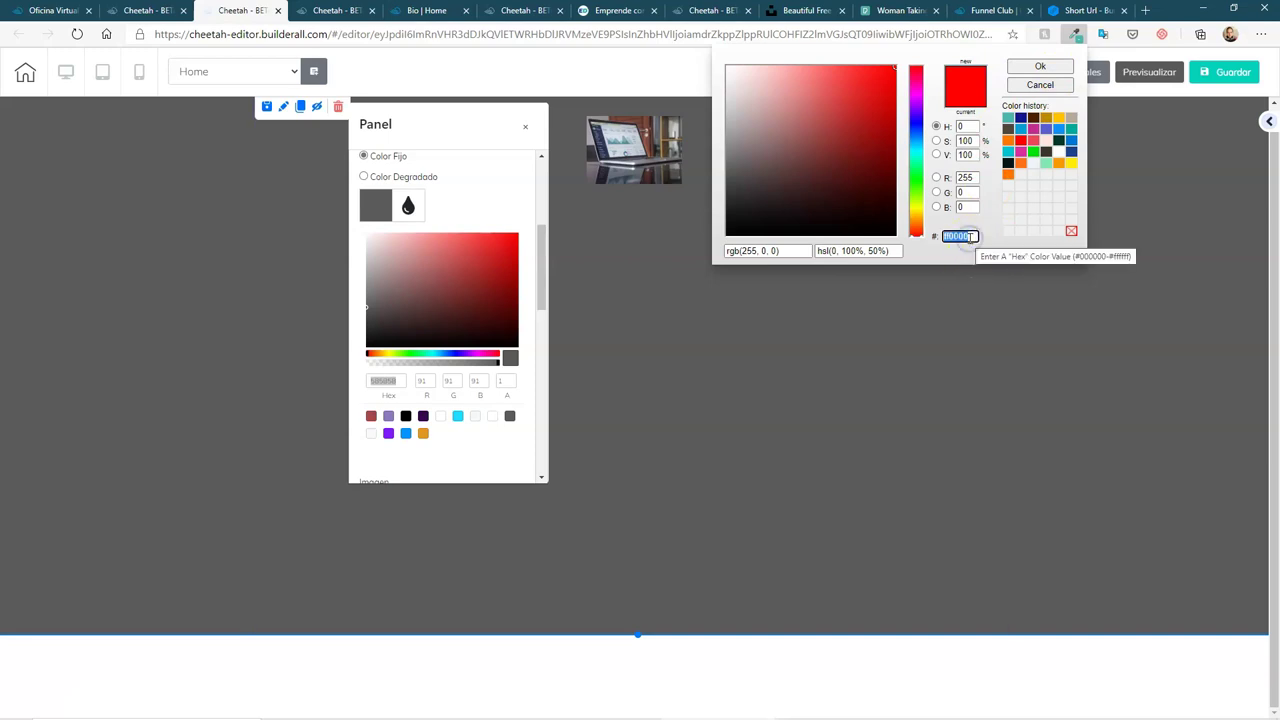
key("BackSpace")
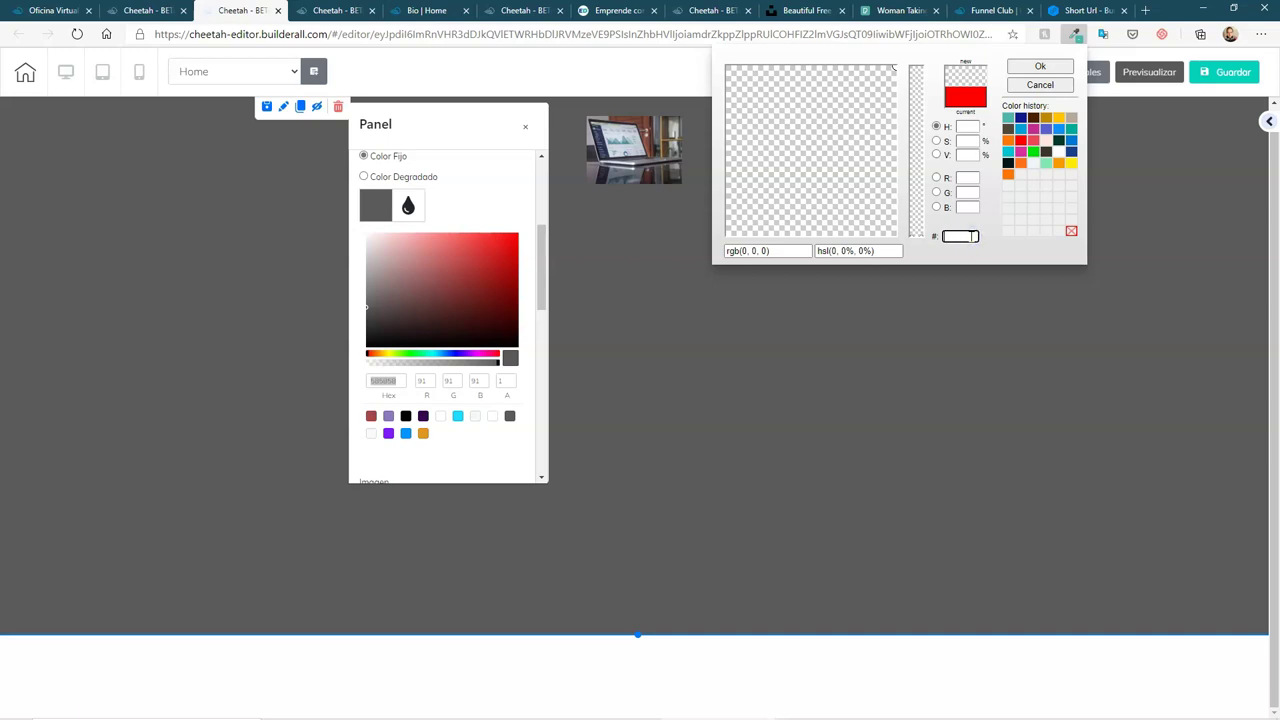
left_click(1038, 85)
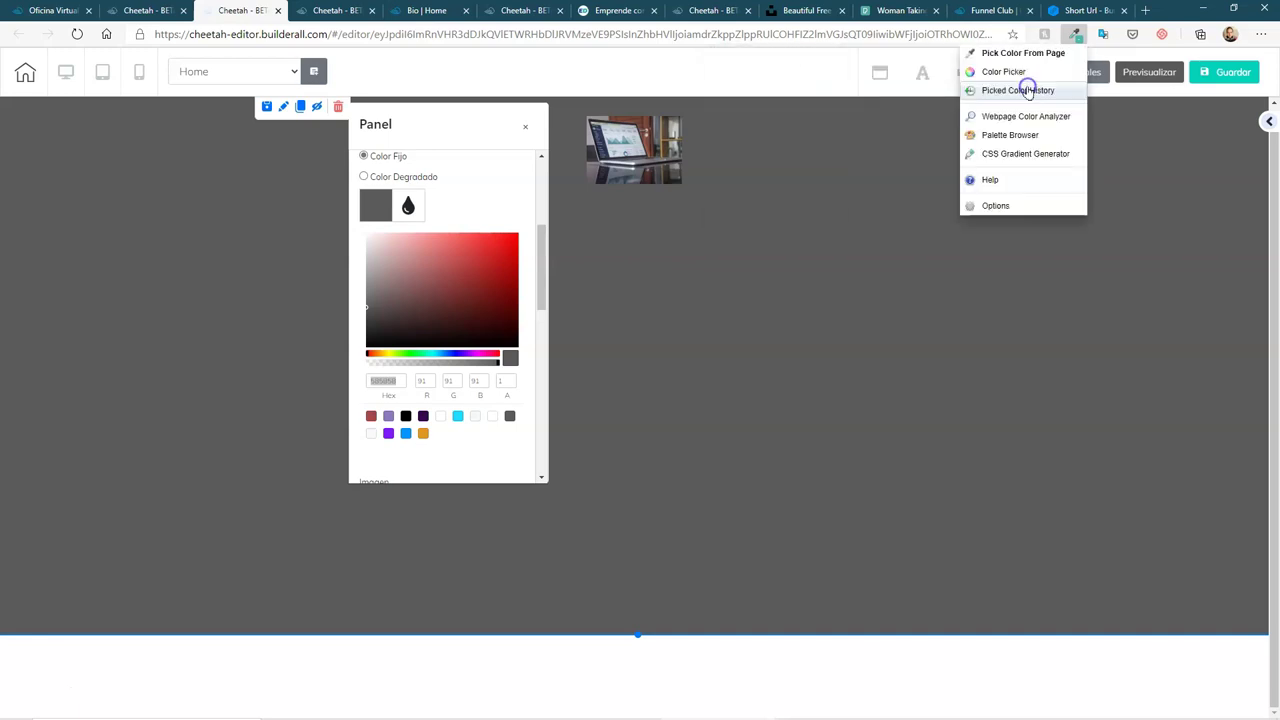
Copy the panel background's hex code and store 5b5b5b as a colour in the browser extension's colour picker
left_click(392, 380)
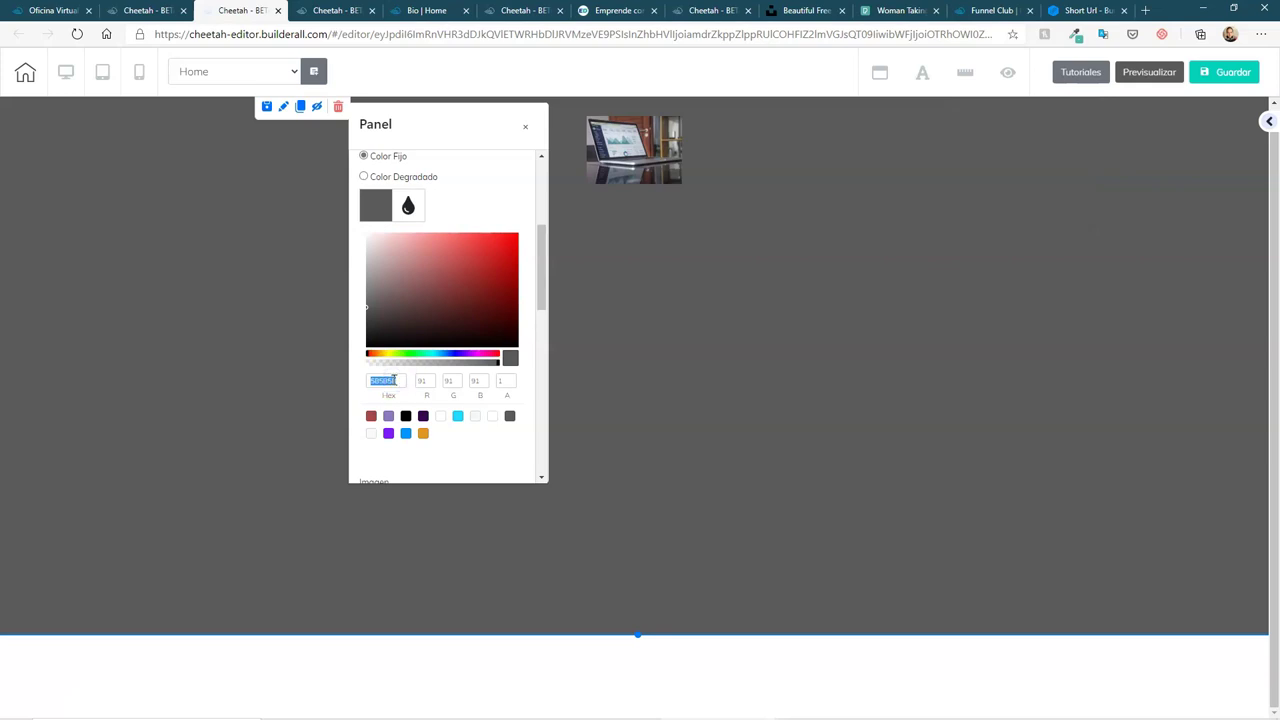
left_click(1075, 34)
left_click(1010, 88)
left_click(1006, 73)
double_click(955, 236)
type("5b5b5b")
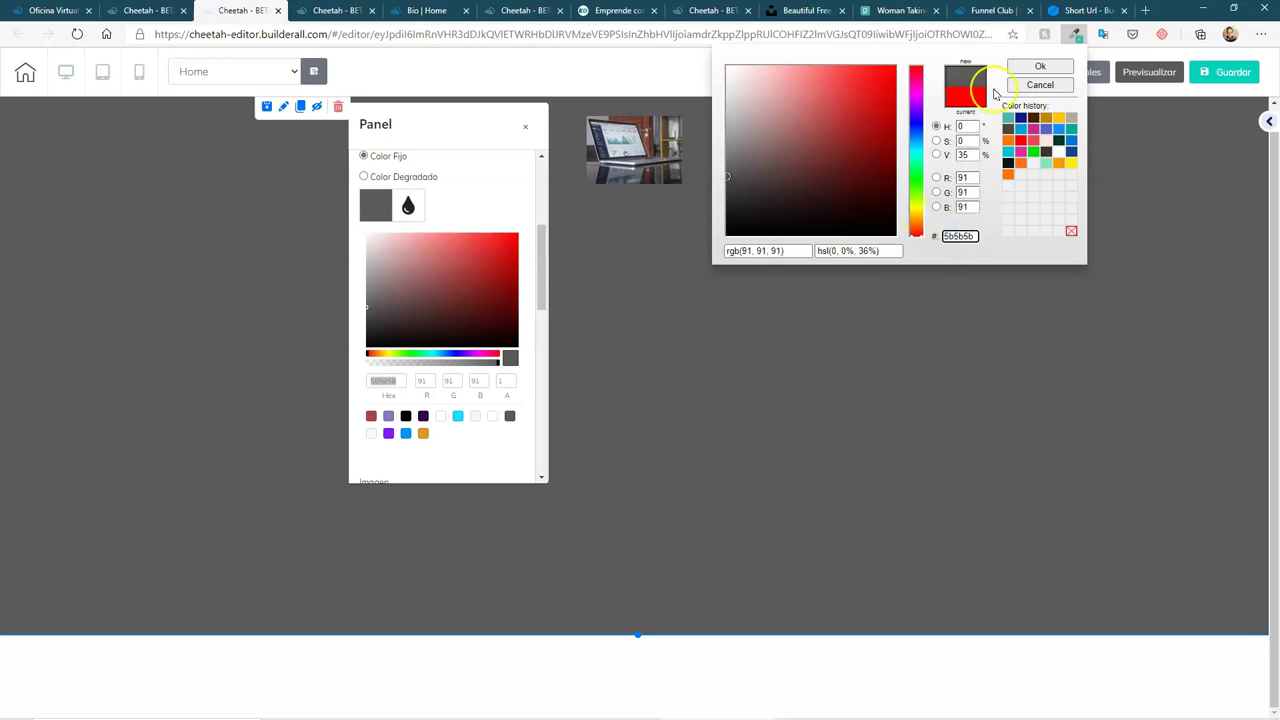
left_click(1041, 65)
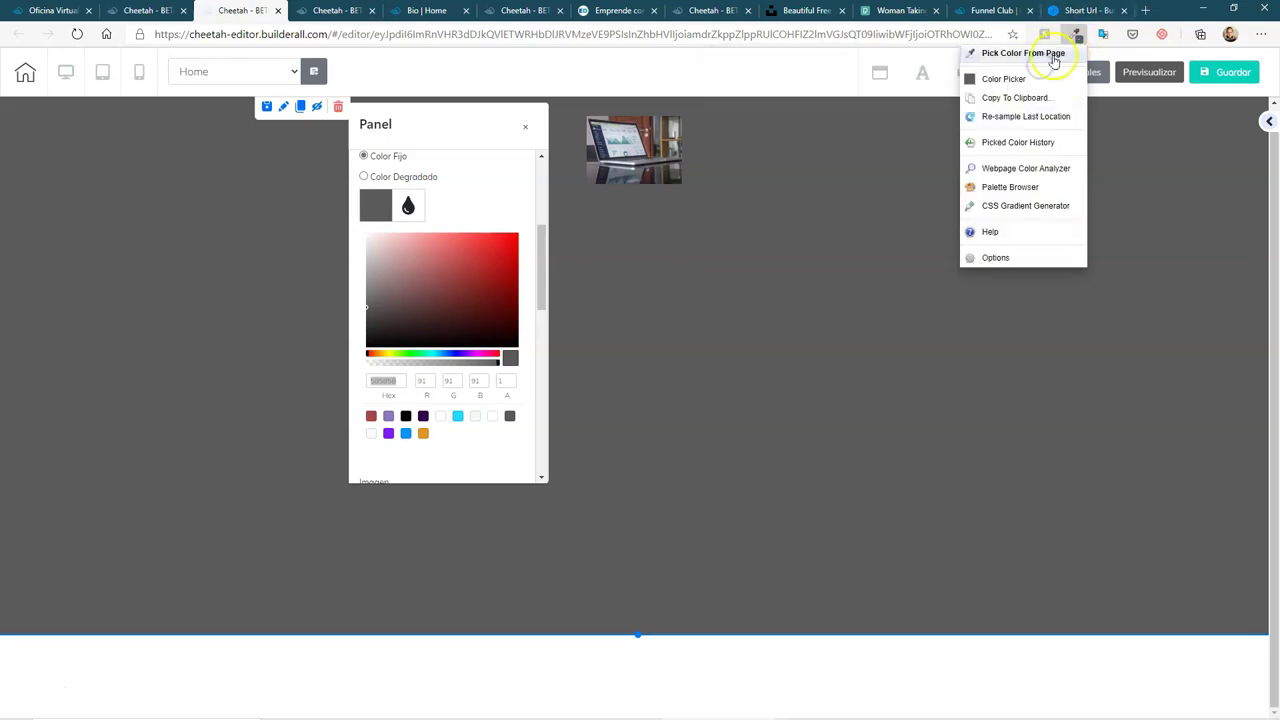
Reopen the extension's colour picker to check the stored grey in its colour history and close it
left_click(1075, 38)
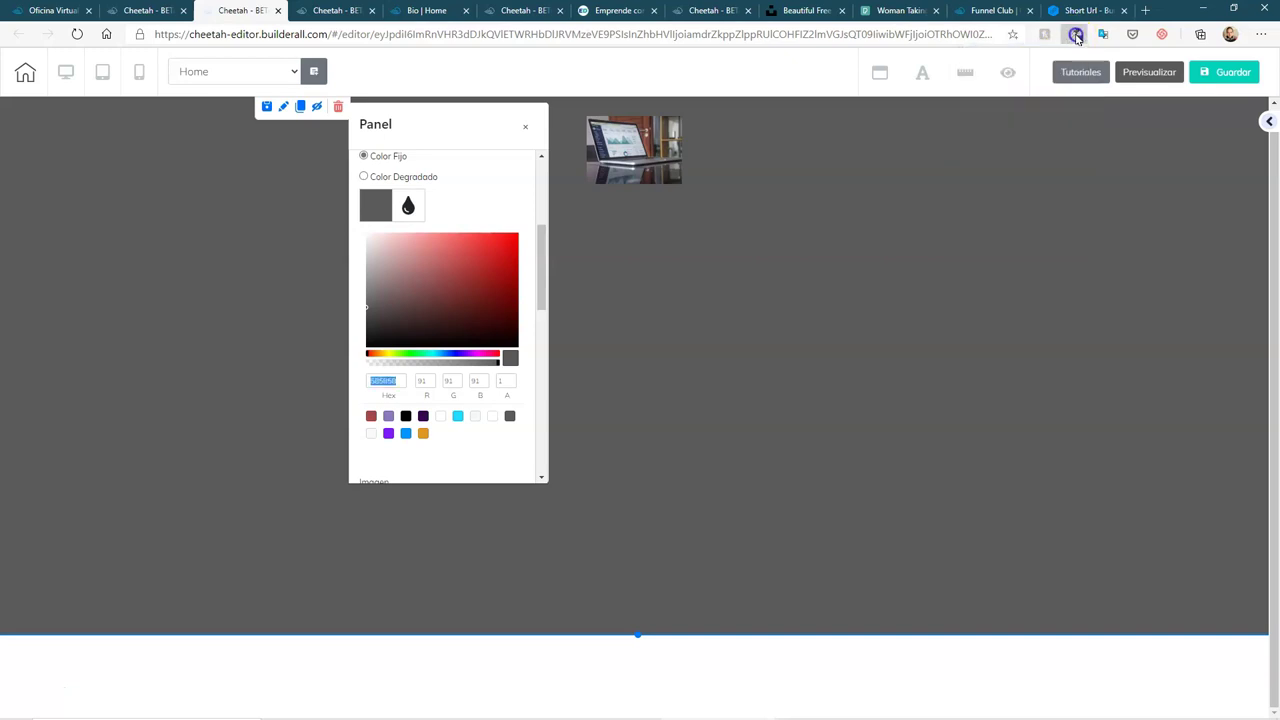
left_click(1034, 77)
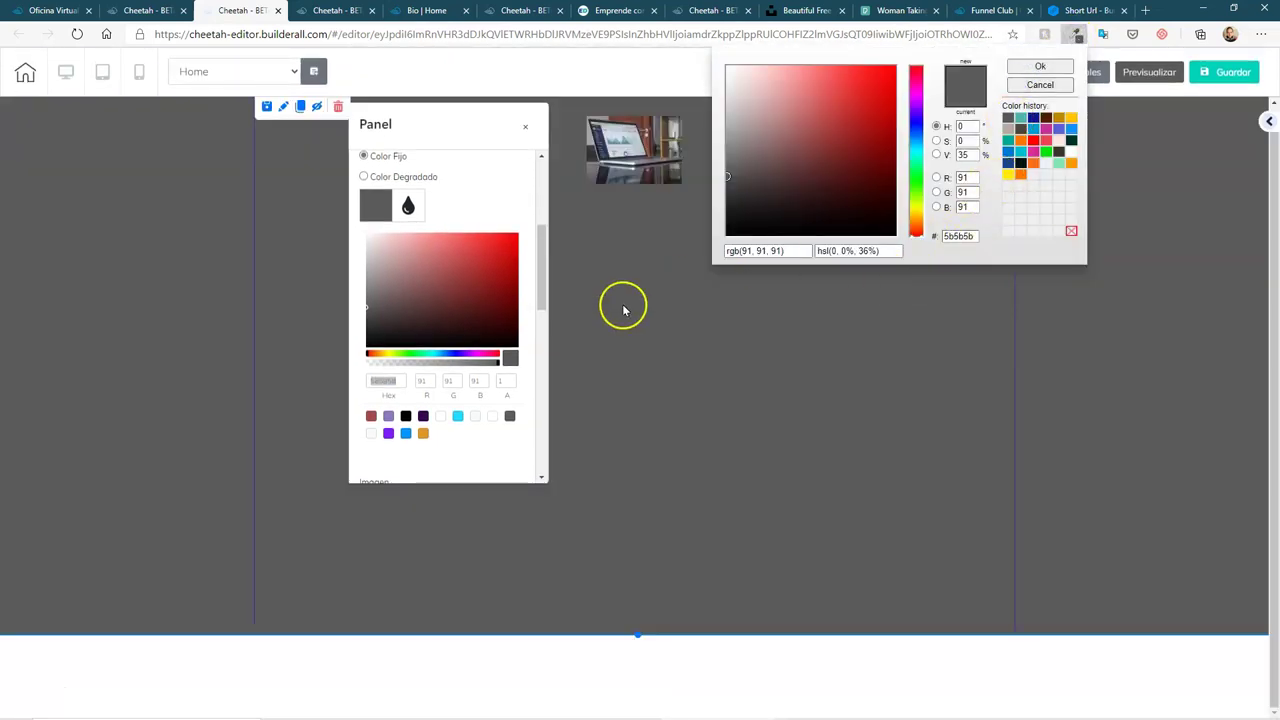
left_click(1075, 34)
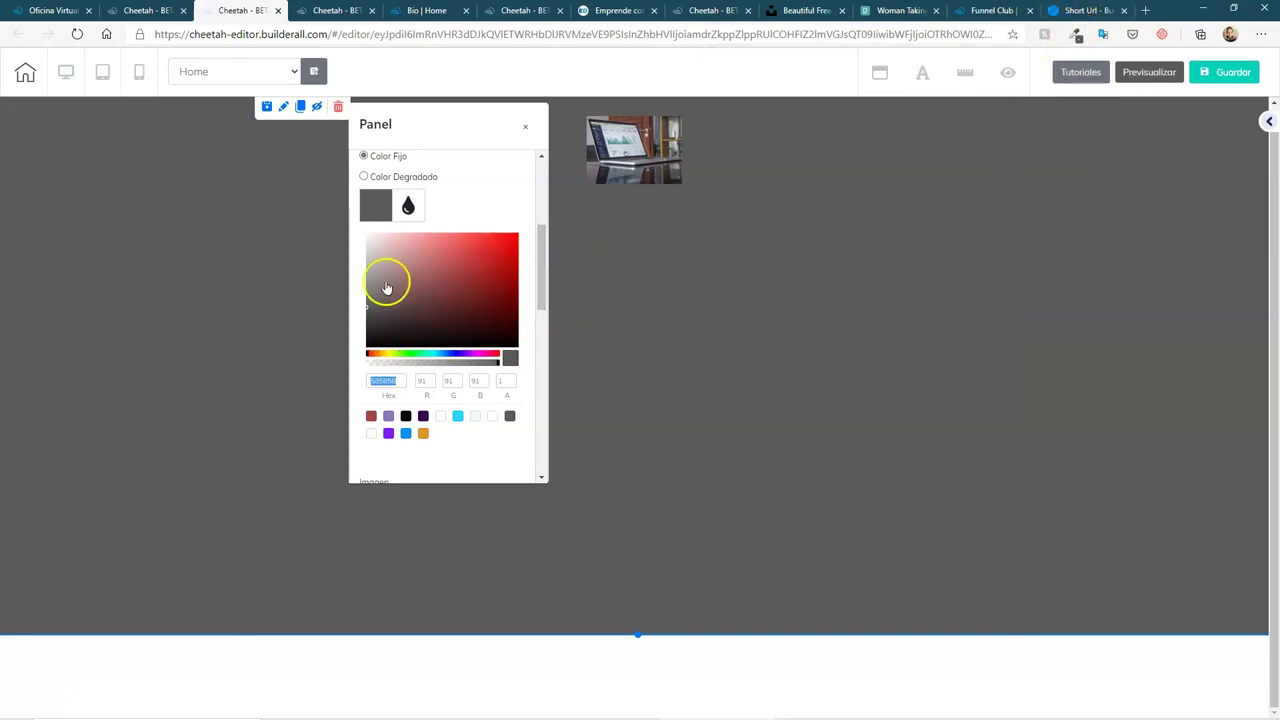
Look over the panel's size, border and background settings and close the floating settings window
scroll(509, 294, "up", 2)
scroll(479, 340, "down", 1)
scroll(479, 340, "down", 1)
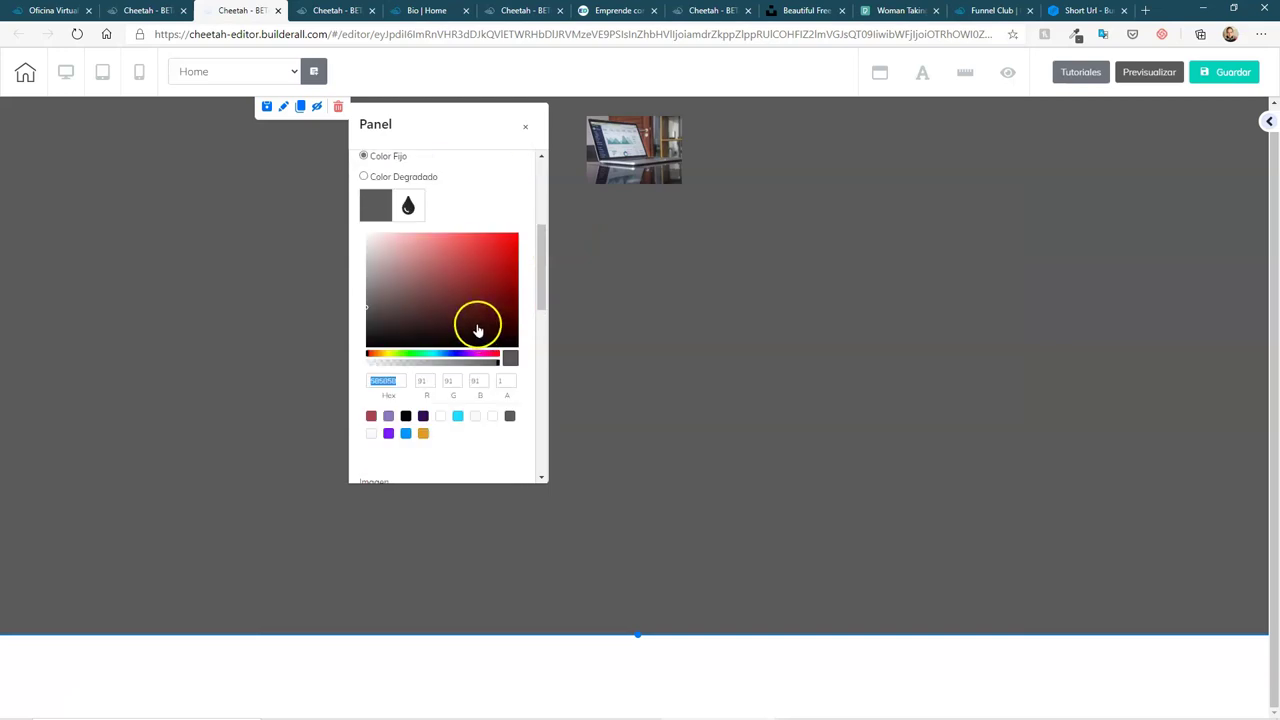
scroll(478, 332, "up", 4)
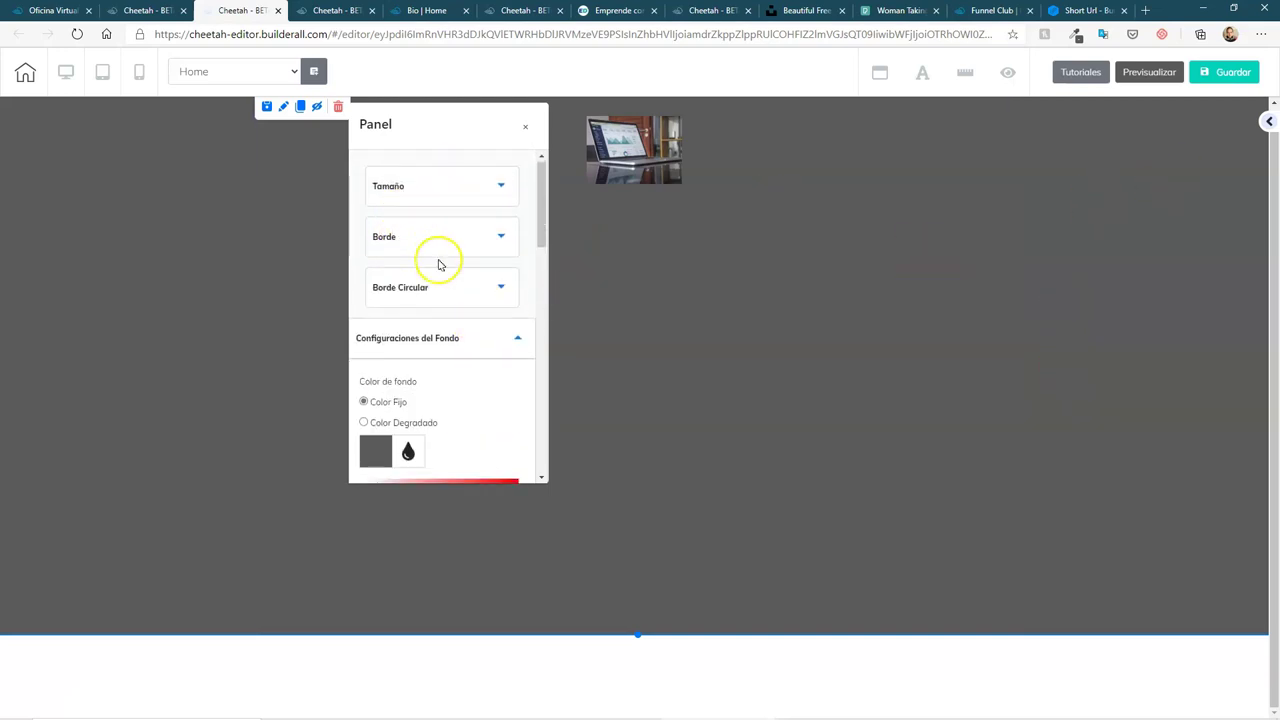
scroll(460, 261, "down", 1)
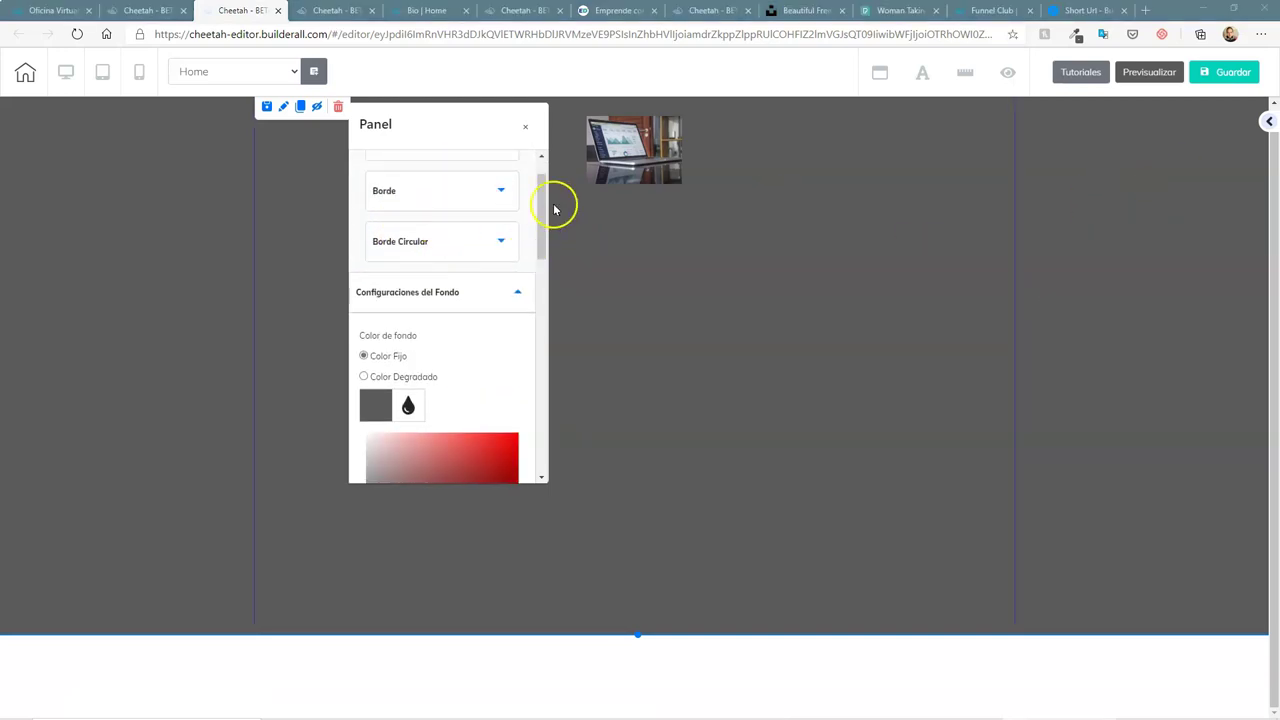
scroll(515, 180, "up", 1)
left_click(527, 132)
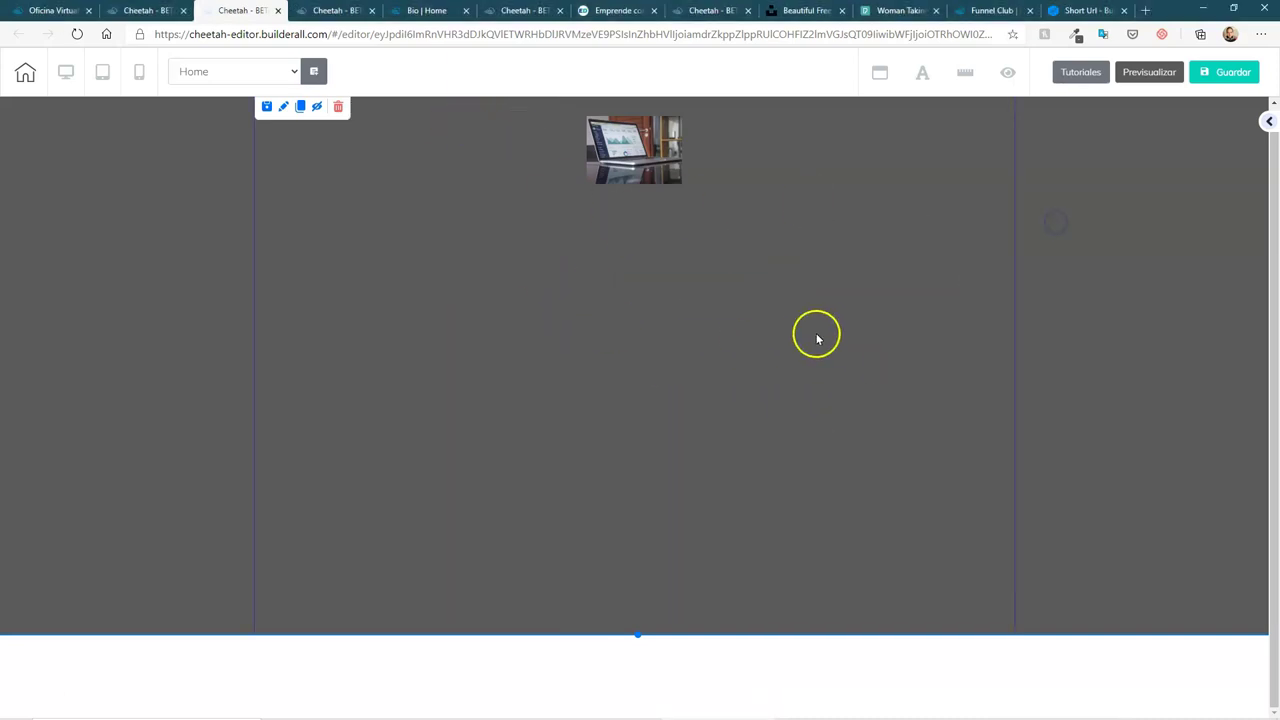
Open the laptop image's Image 3D settings, bring its image options into view and place the window beside the image
left_click(653, 150)
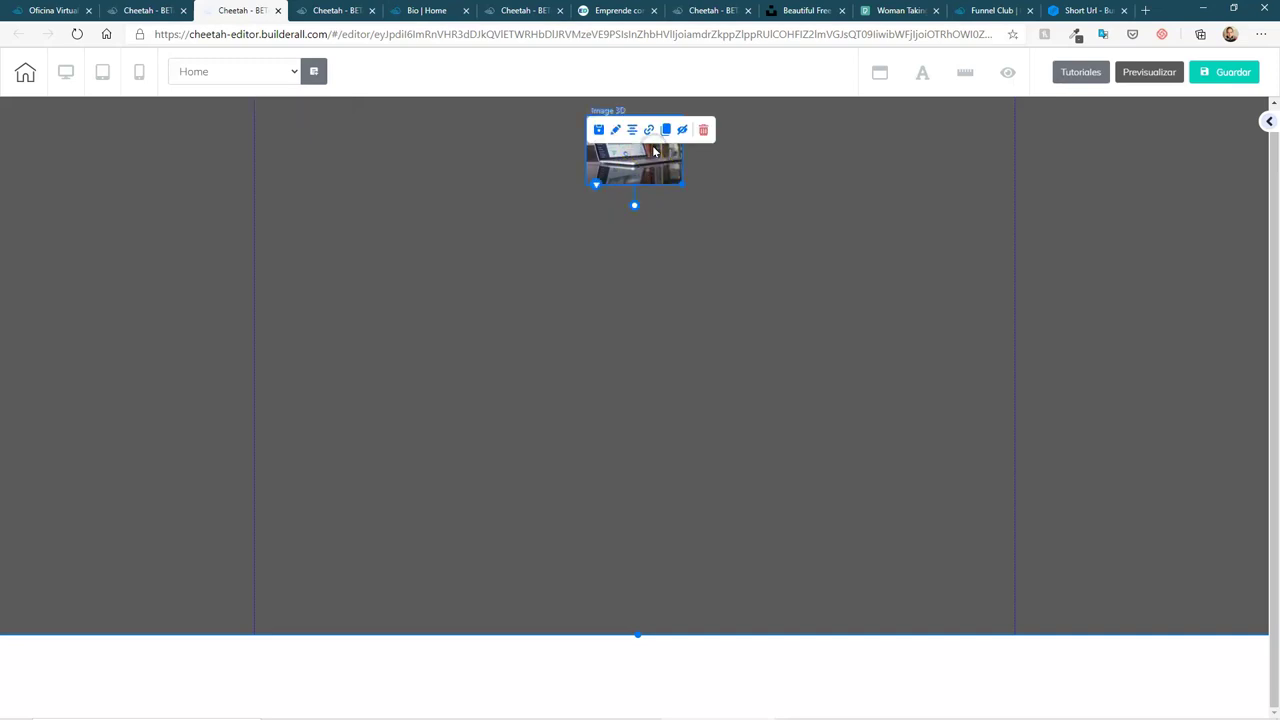
left_click(618, 130)
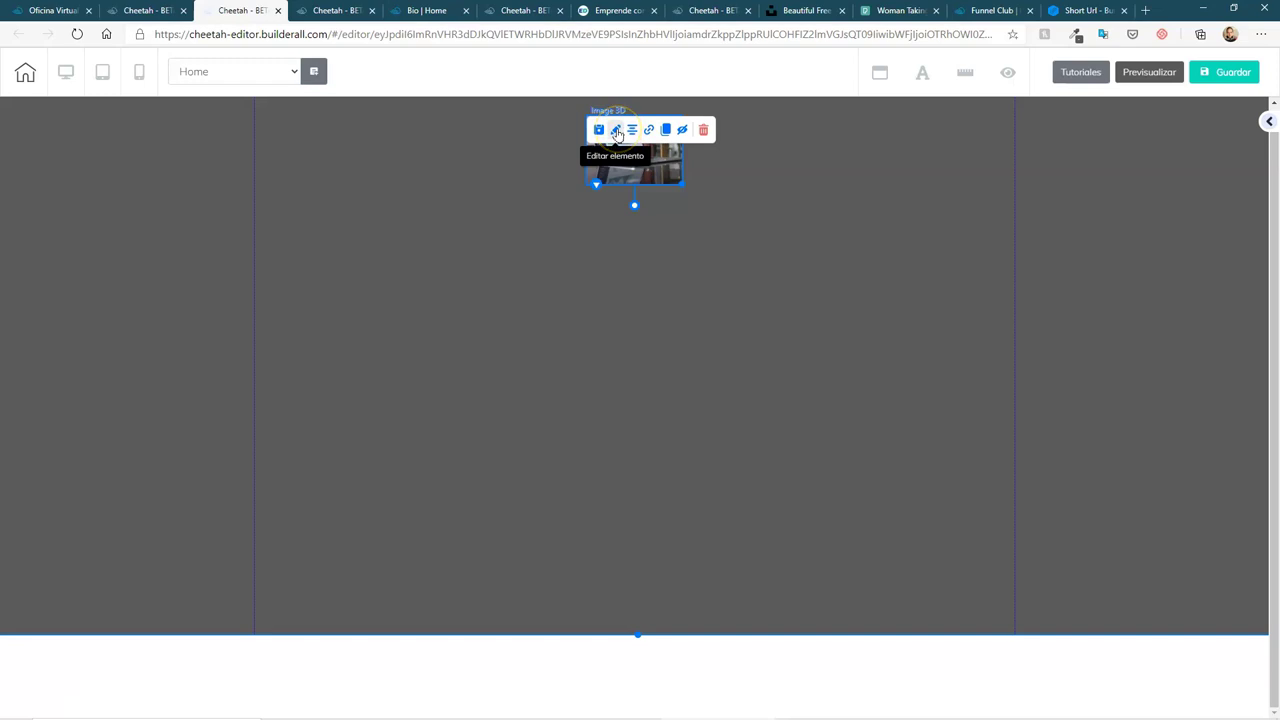
left_click(618, 130)
left_click(706, 214)
scroll(706, 277, "down", 2)
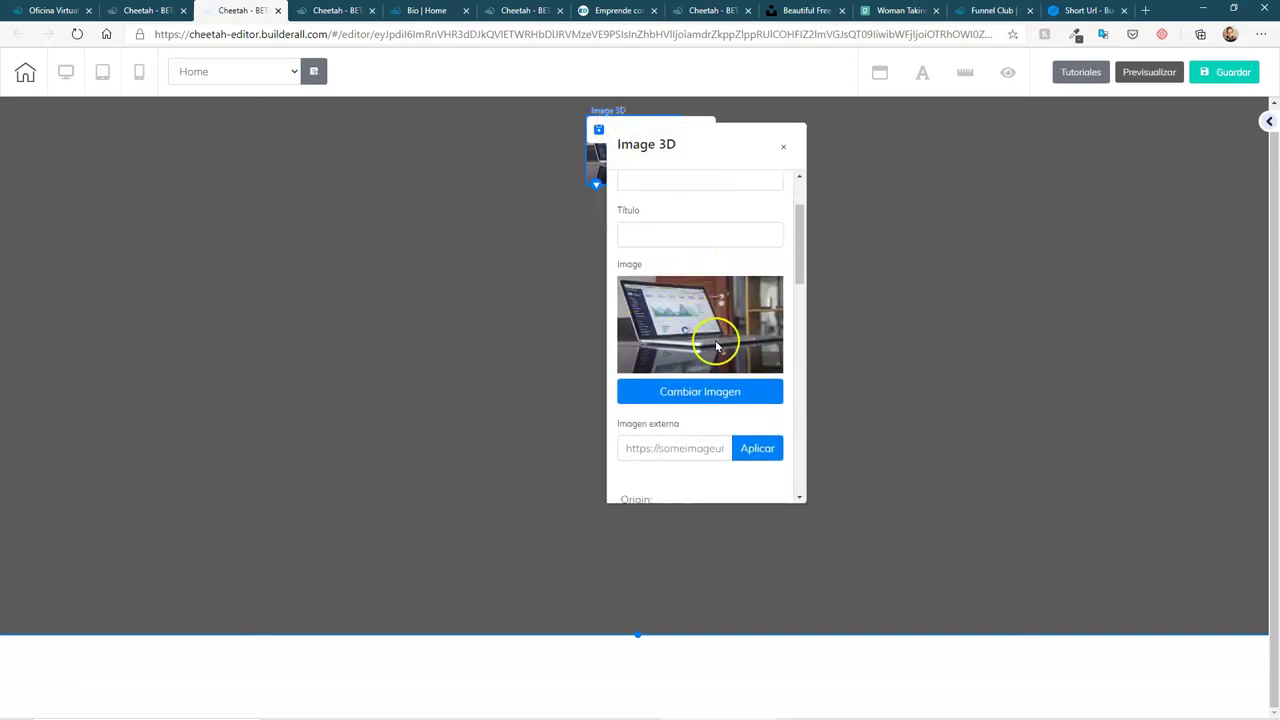
left_click_drag(729, 134, 859, 124)
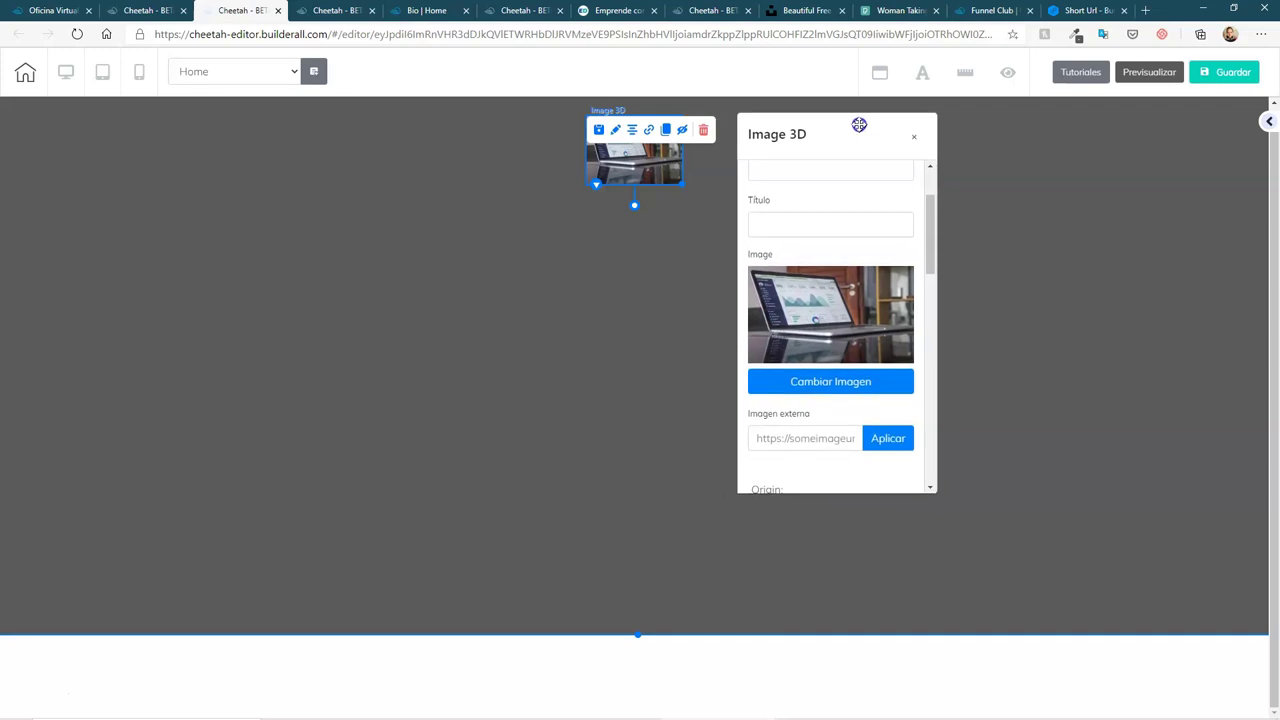
Replace the laptop image with the round ED+ logo from the user files
left_click(832, 389)
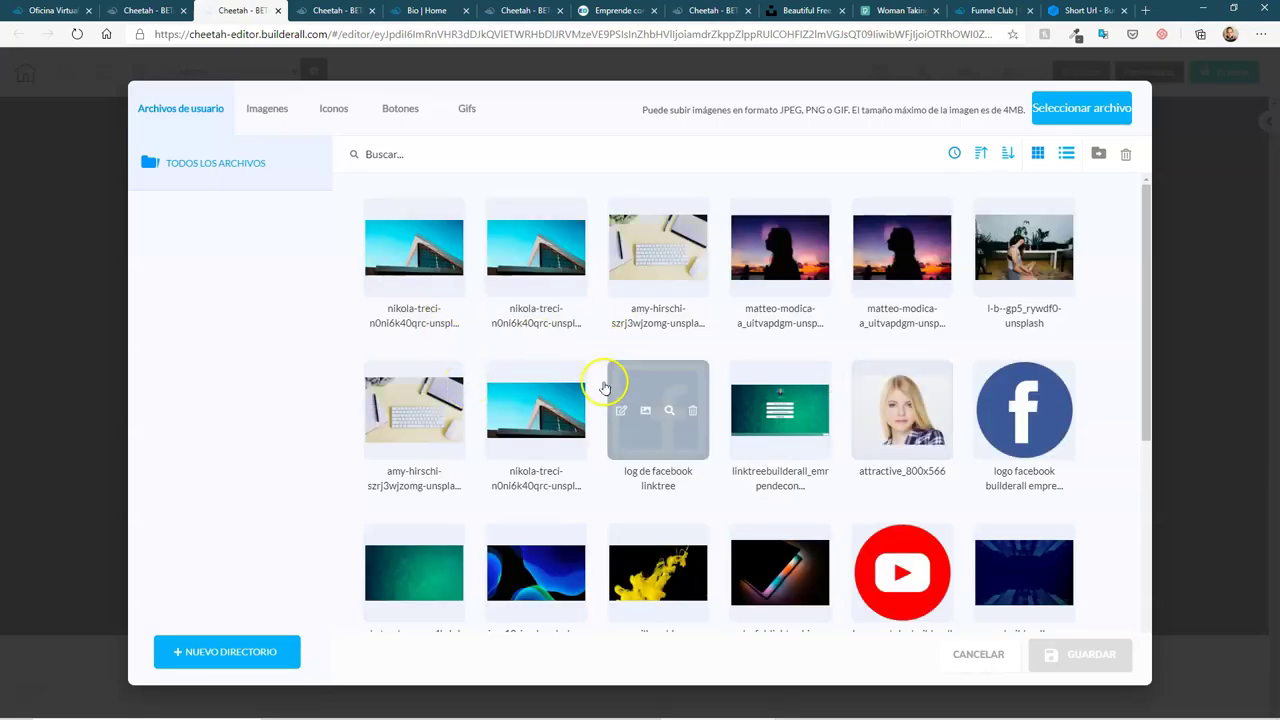
scroll(605, 388, "down", 3)
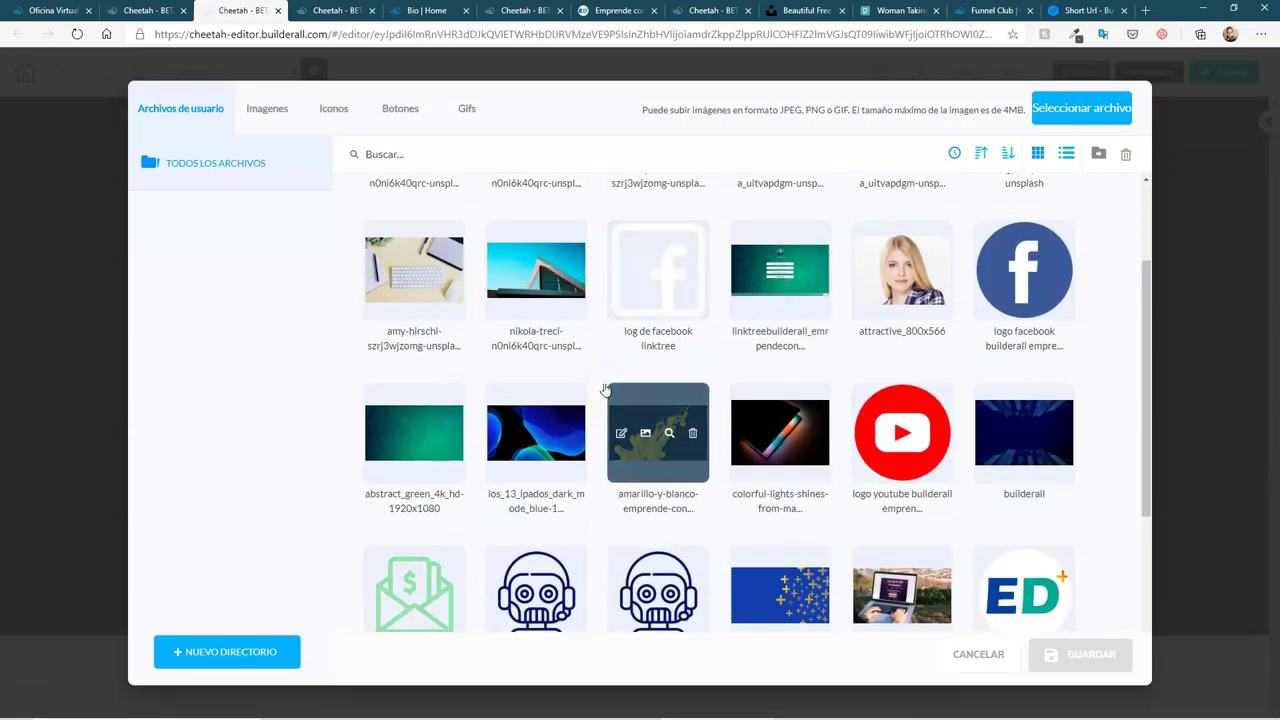
scroll(605, 388, "down", 1)
left_click(1018, 562)
left_click(1080, 655)
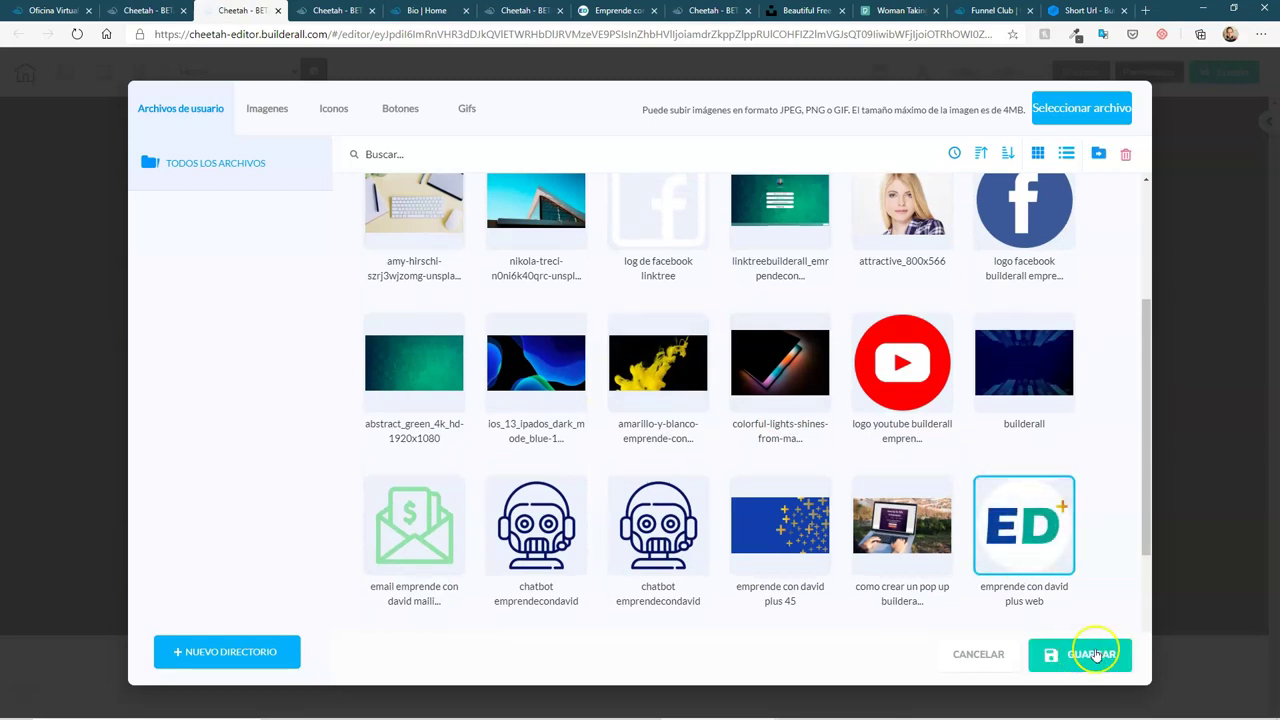
Confirm the ED+ logo as the replacement image, look over its Image 3D settings and close the settings window
left_click(1082, 655)
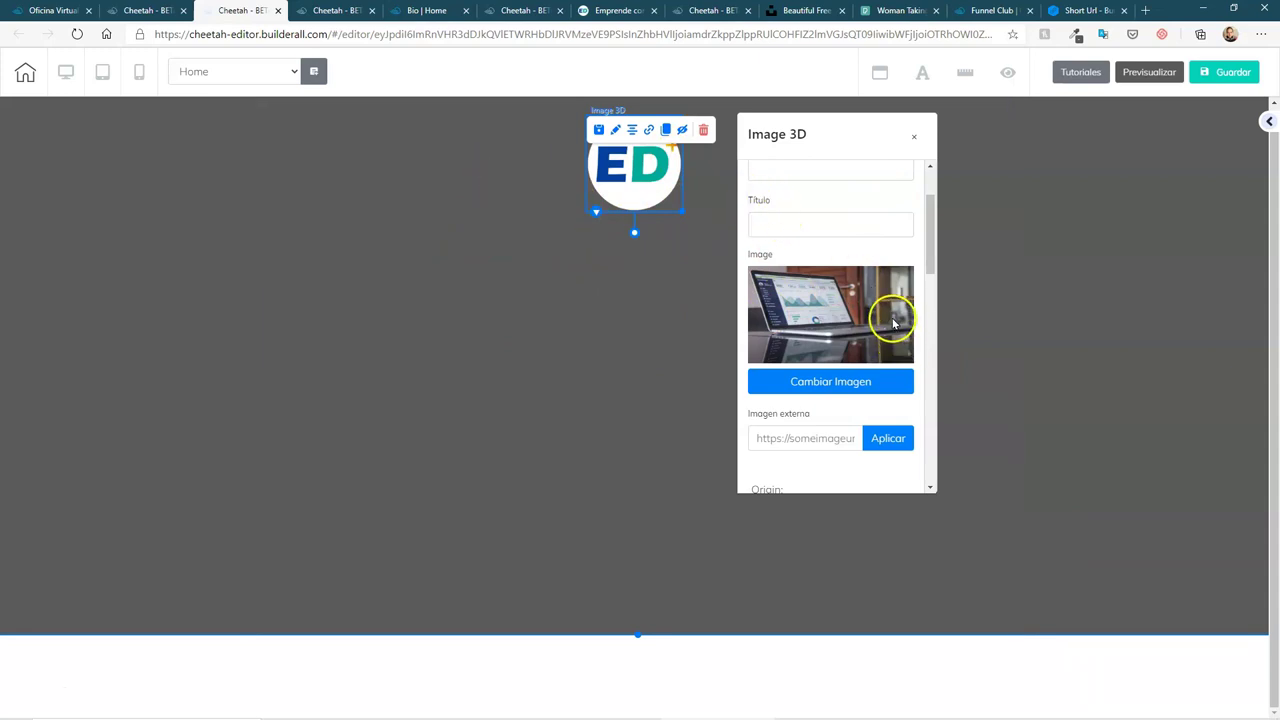
scroll(871, 398, "up", 2)
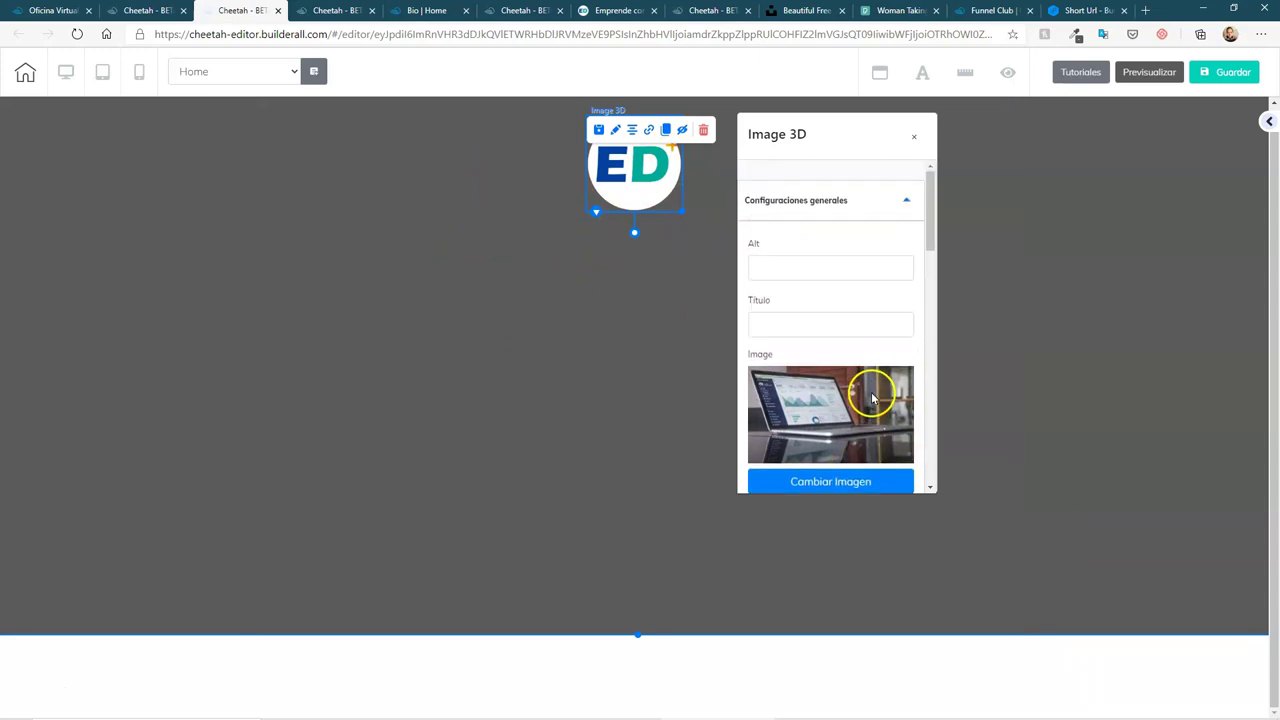
scroll(870, 390, "down", 4)
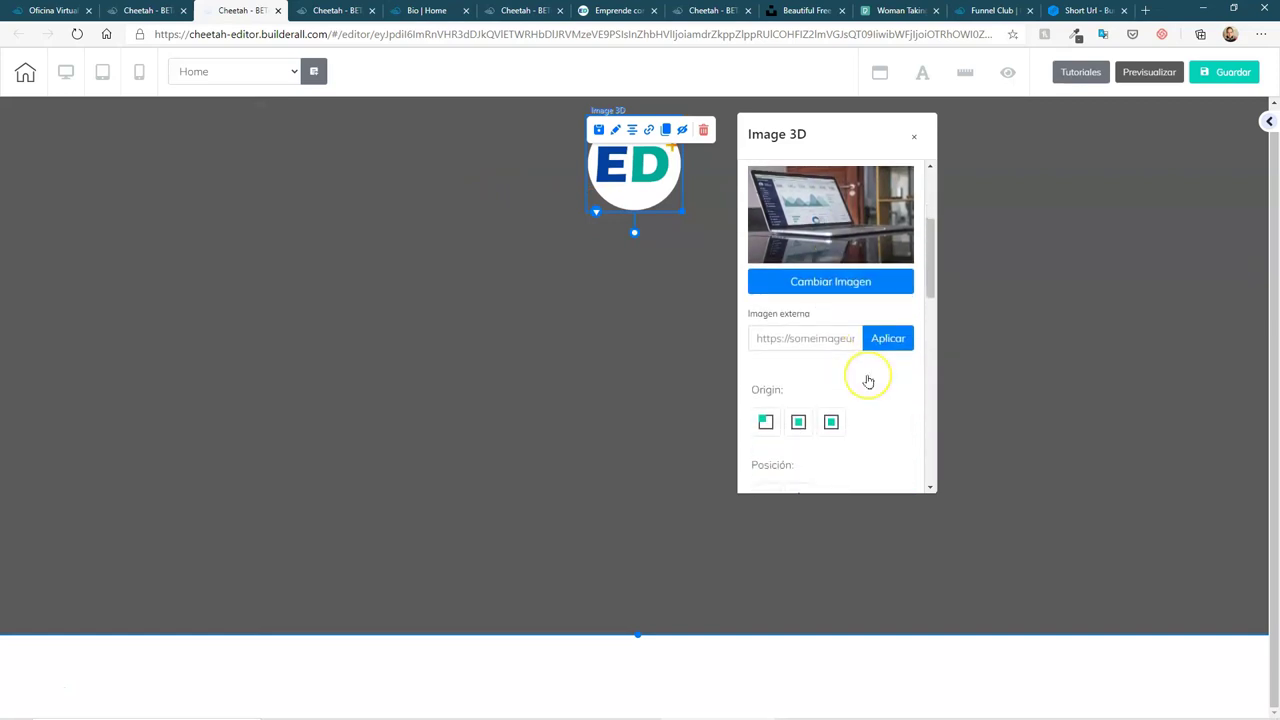
scroll(868, 381, "down", 10)
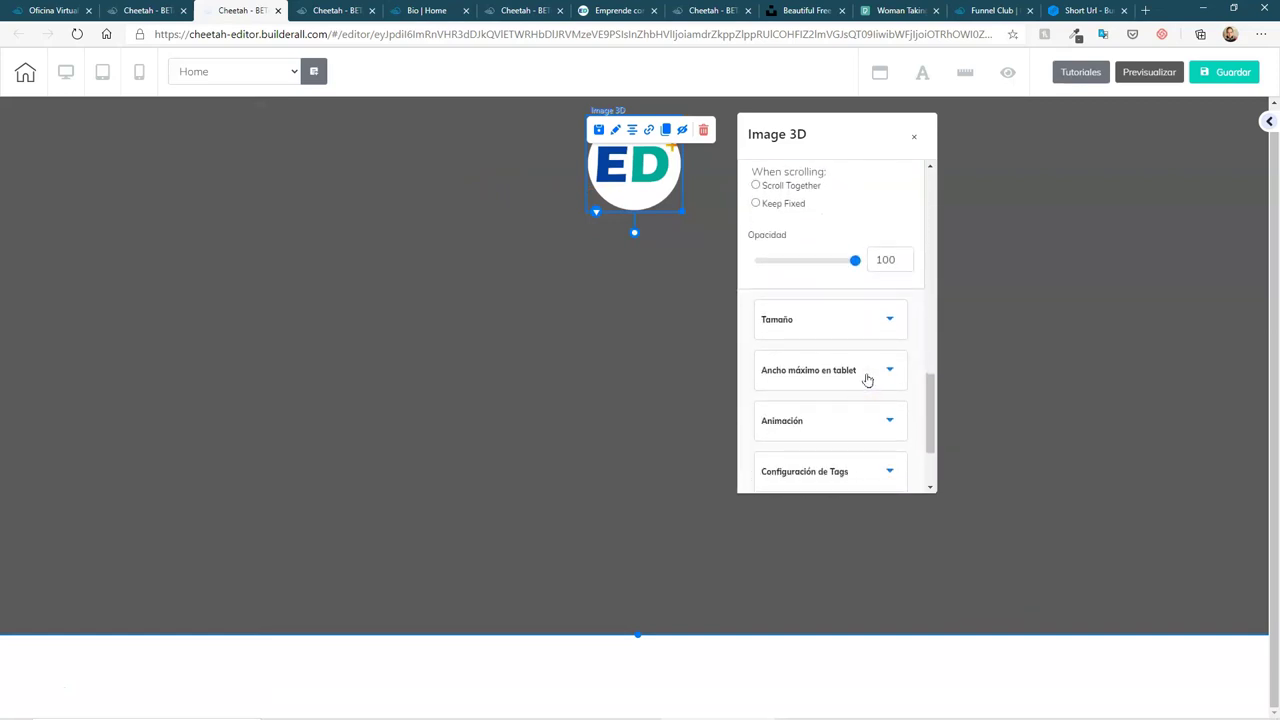
scroll(867, 380, "up", 10)
scroll(865, 367, "up", 3)
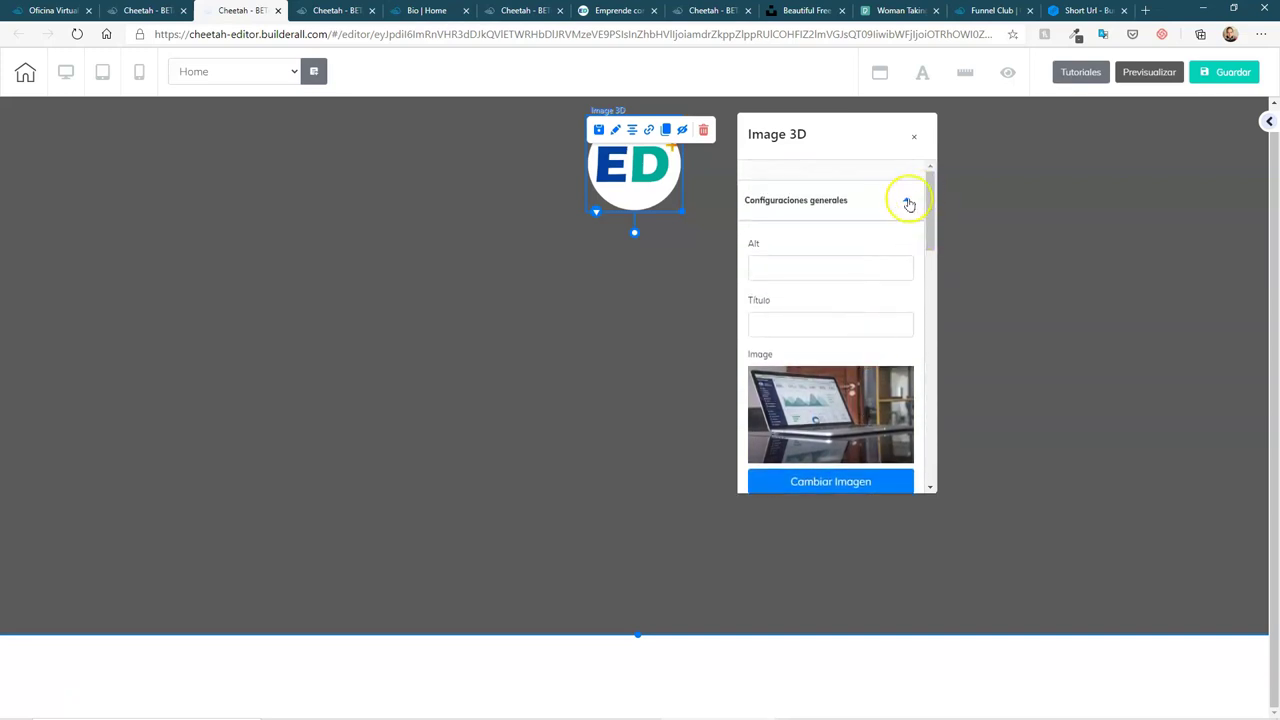
left_click(904, 205)
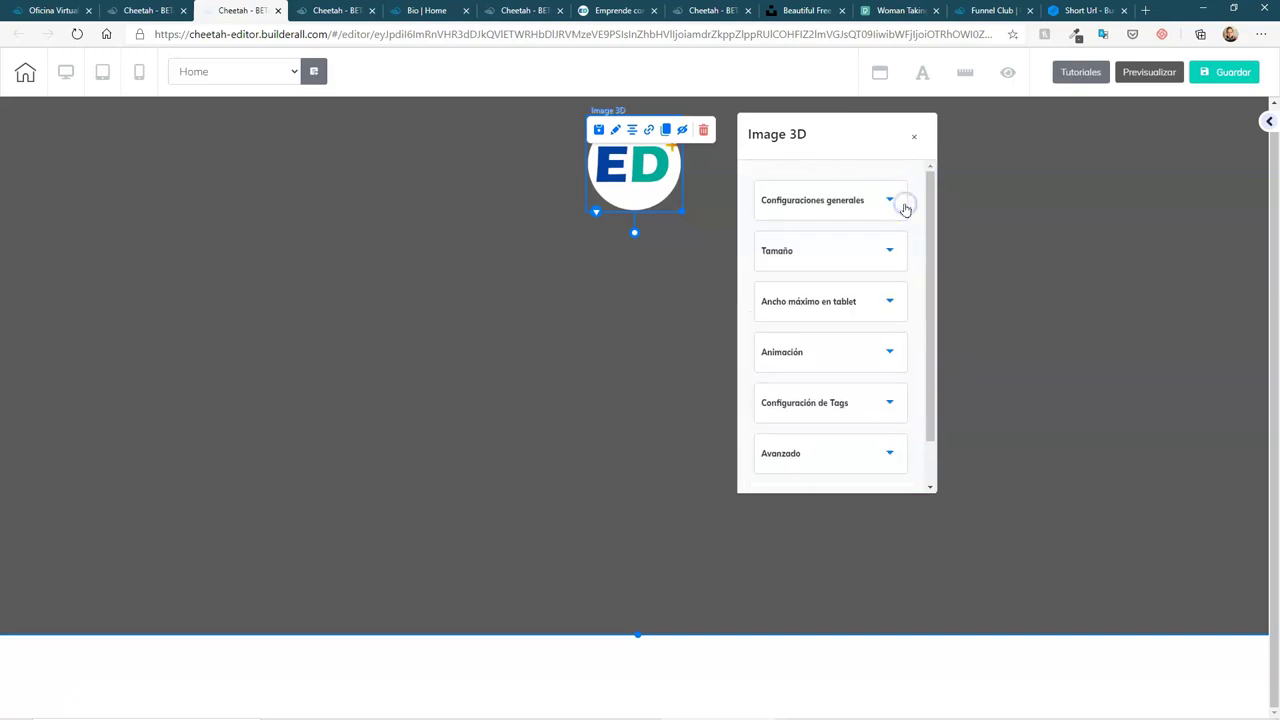
left_click(909, 137)
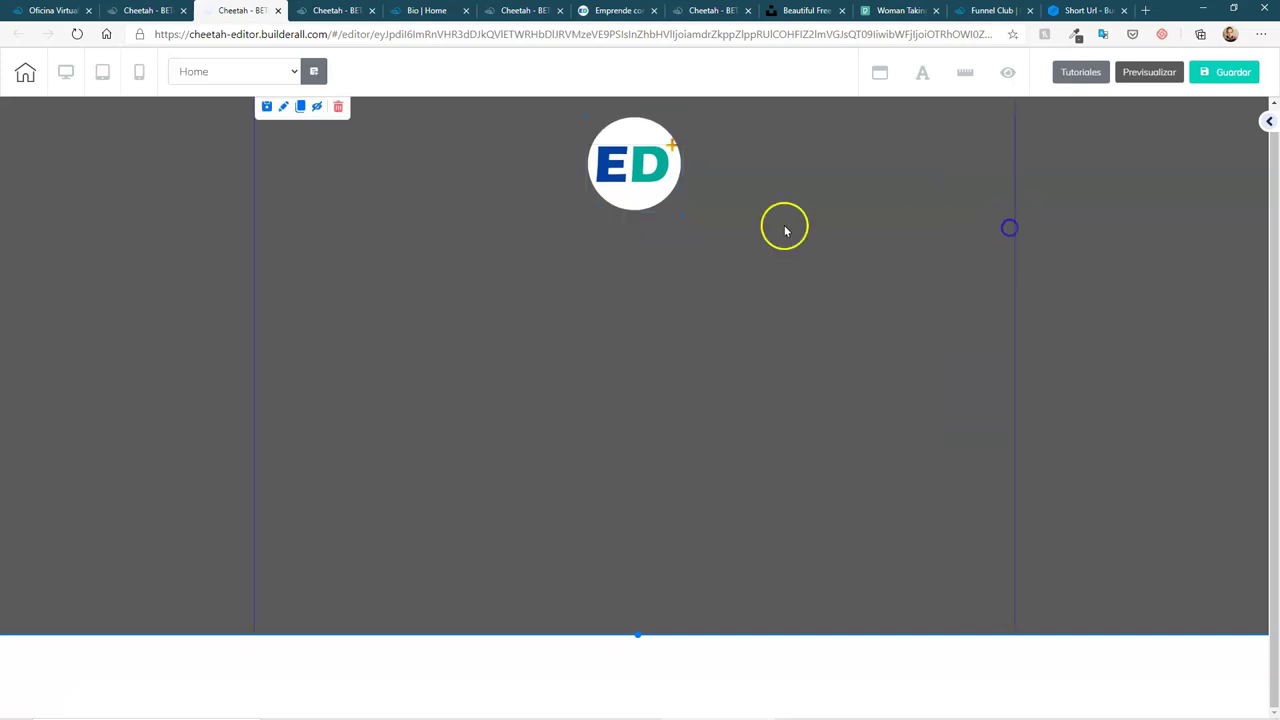
Shrink the ED+ logo slightly and centre it horizontally near the top of the grey panel
left_click_drag(680, 212, 657, 188)
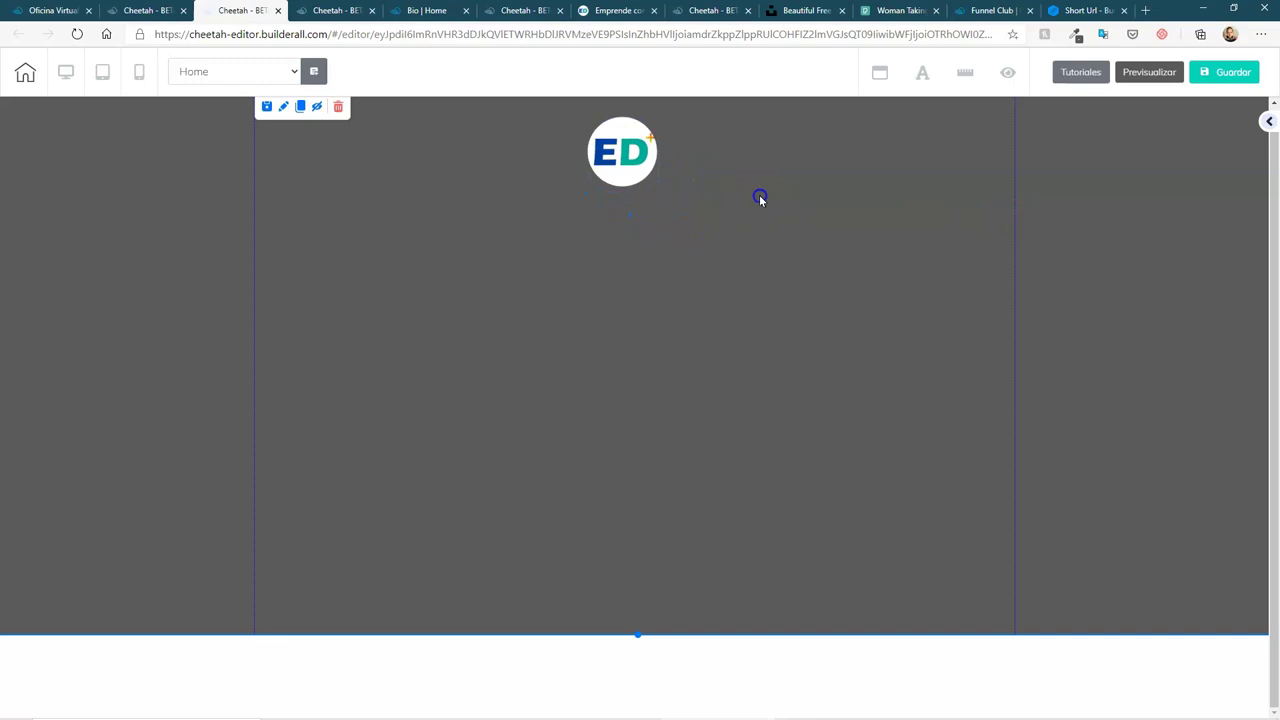
left_click(631, 130)
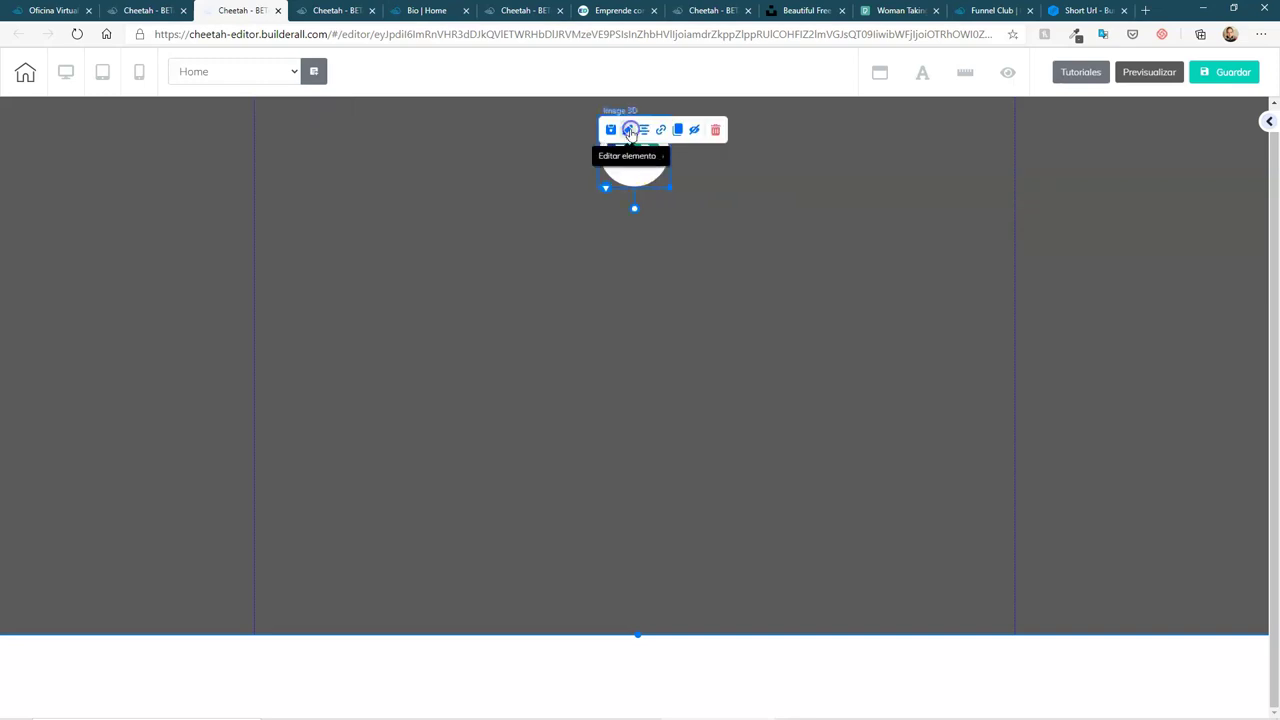
left_click(755, 182)
left_click(660, 237)
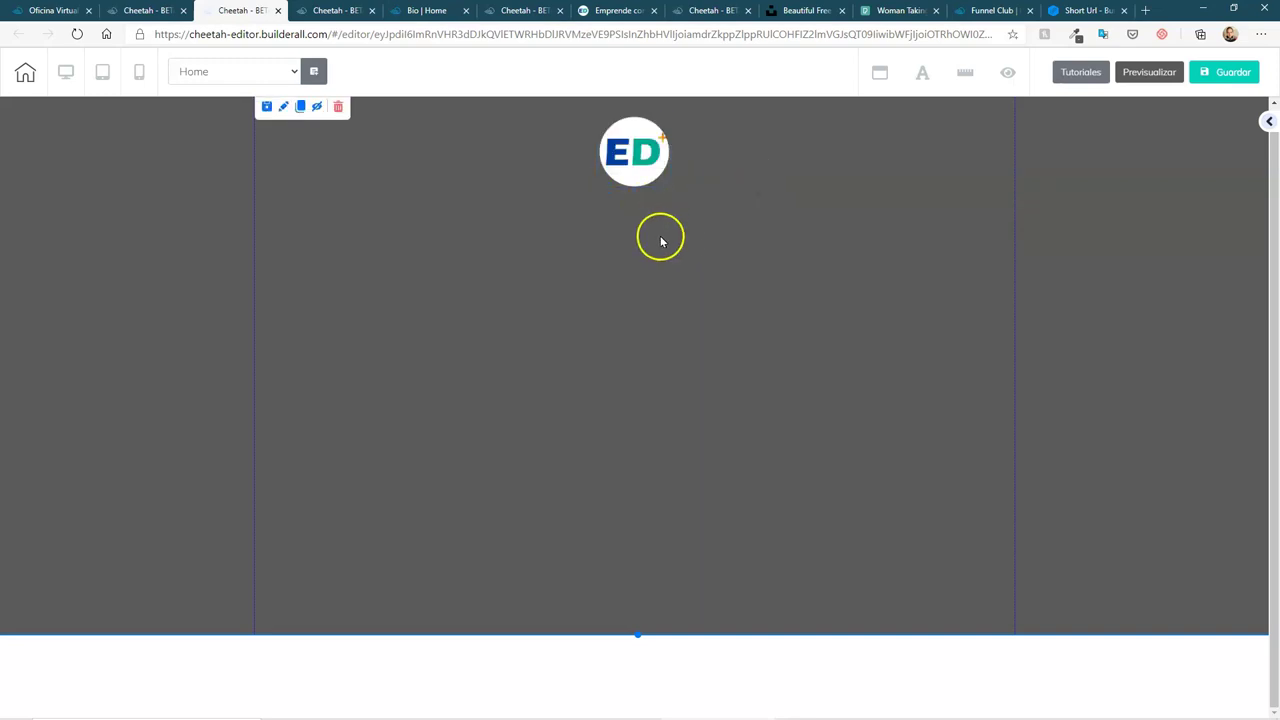
mouse_move(632, 200)
left_mouse_down()
mouse_move(616, 205)
mouse_move(628, 208)
left_mouse_up()
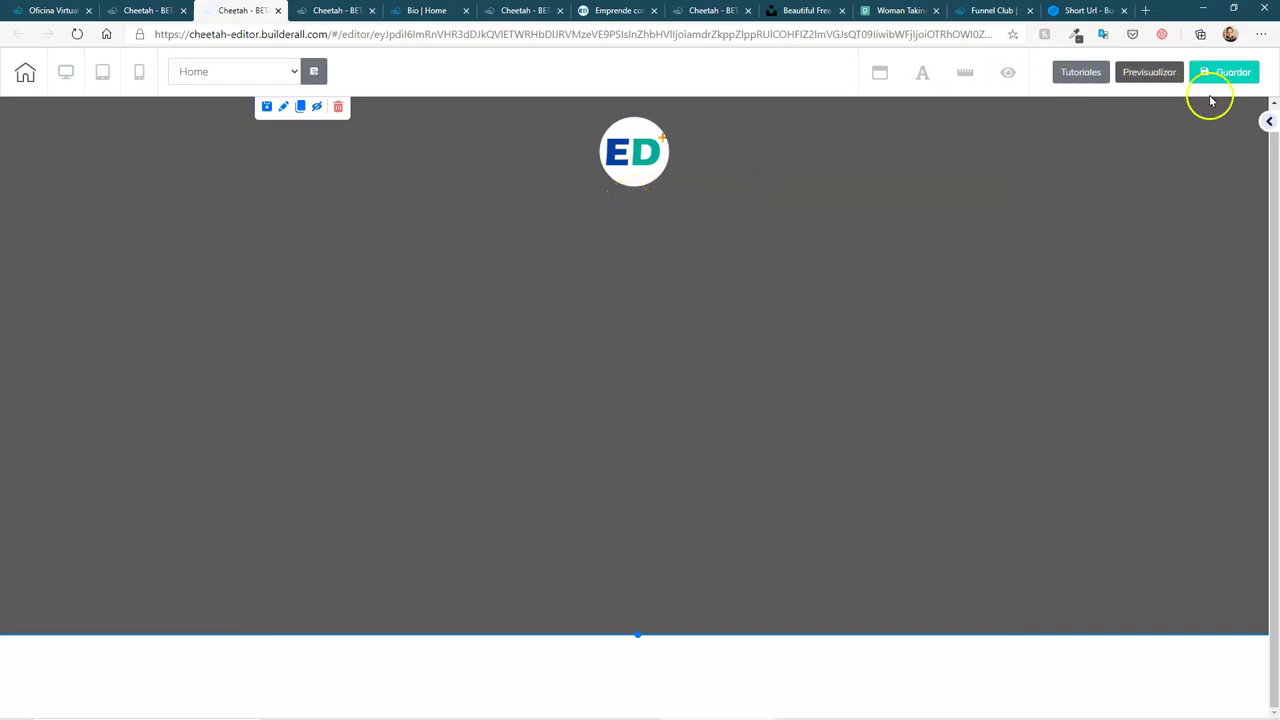
Add a Título H5 text element from the Textos group to the grey panel
left_click(1266, 122)
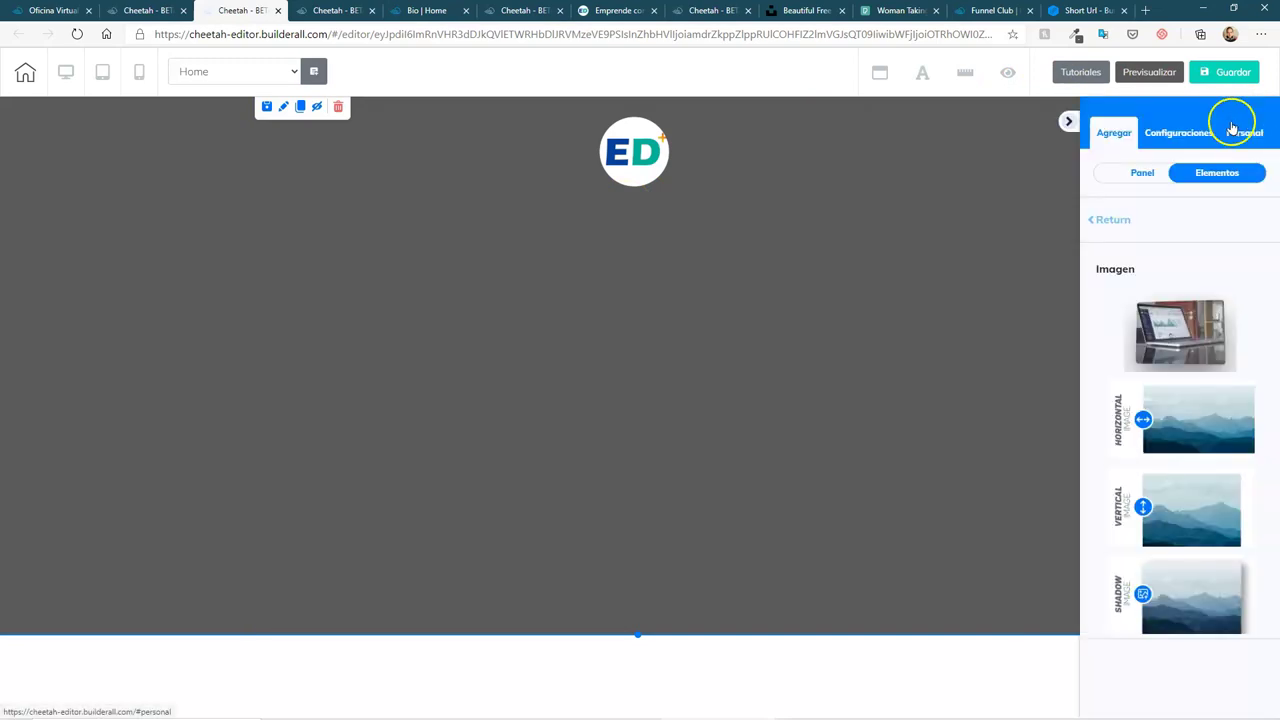
left_click(1112, 221)
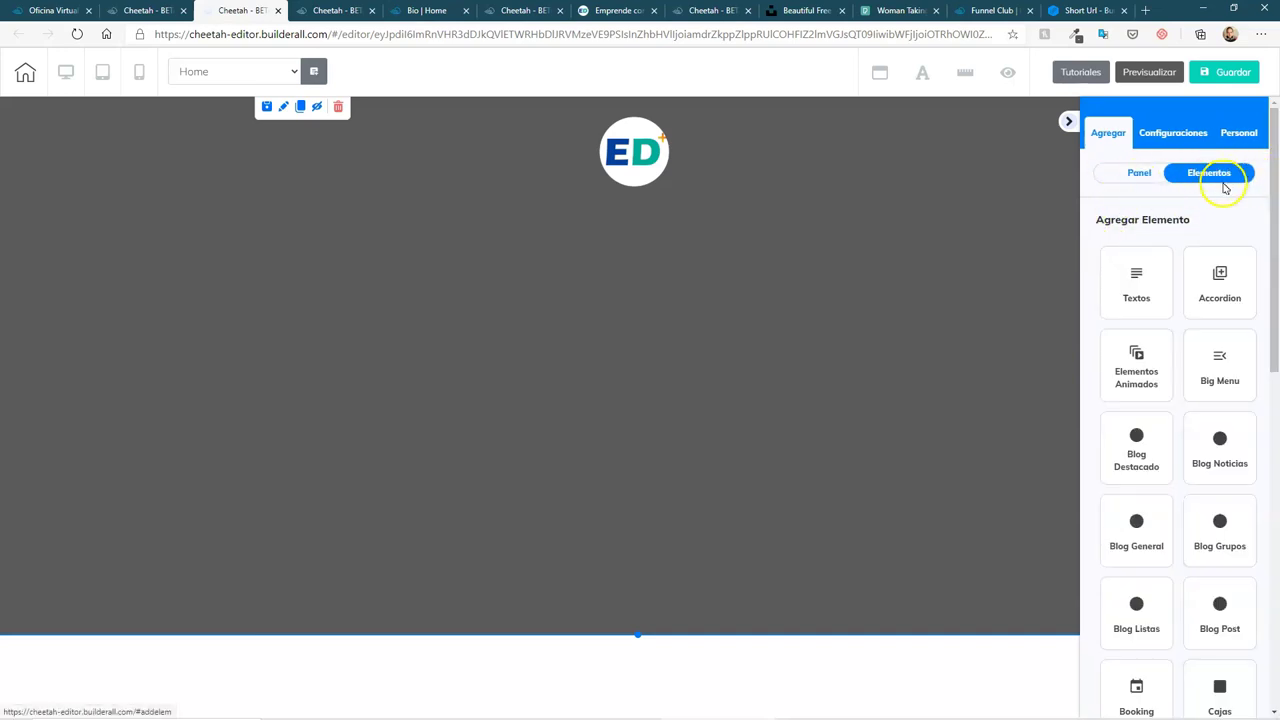
mouse_move(1138, 277)
left_mouse_down()
mouse_move(986, 214)
mouse_move(891, 246)
mouse_move(1117, 269)
left_mouse_up()
left_click(1149, 277)
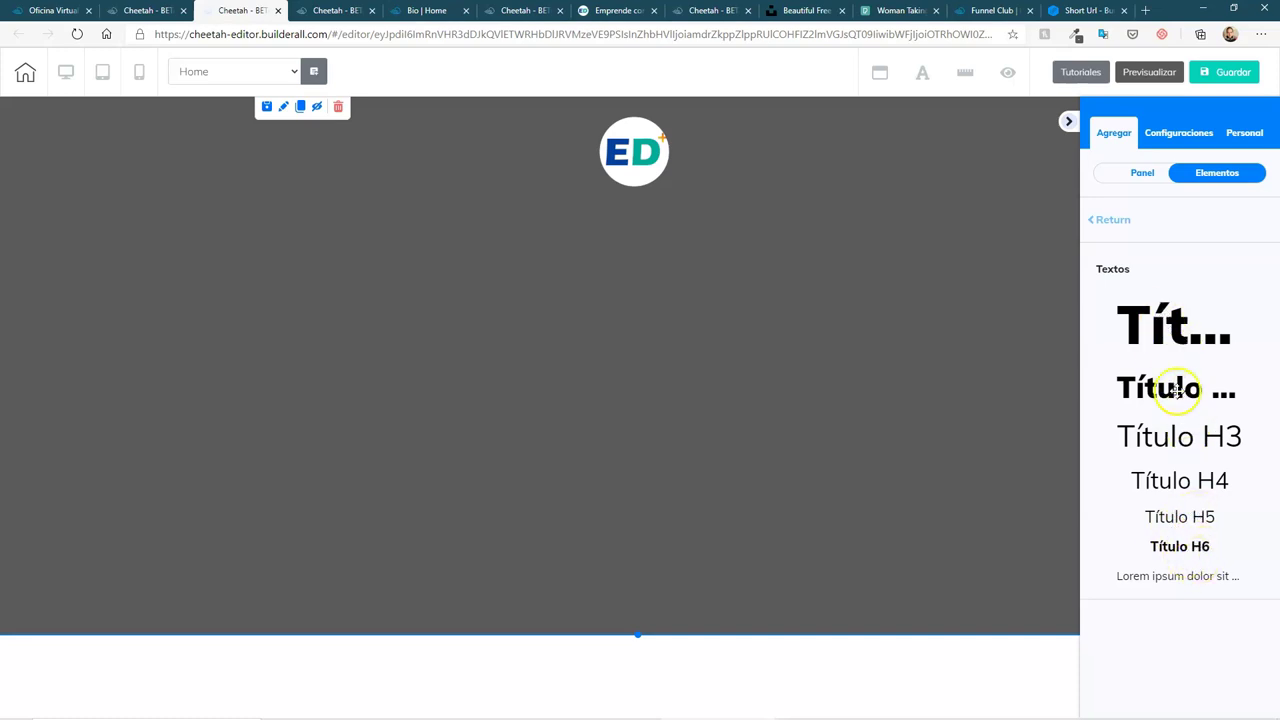
left_click(1183, 517)
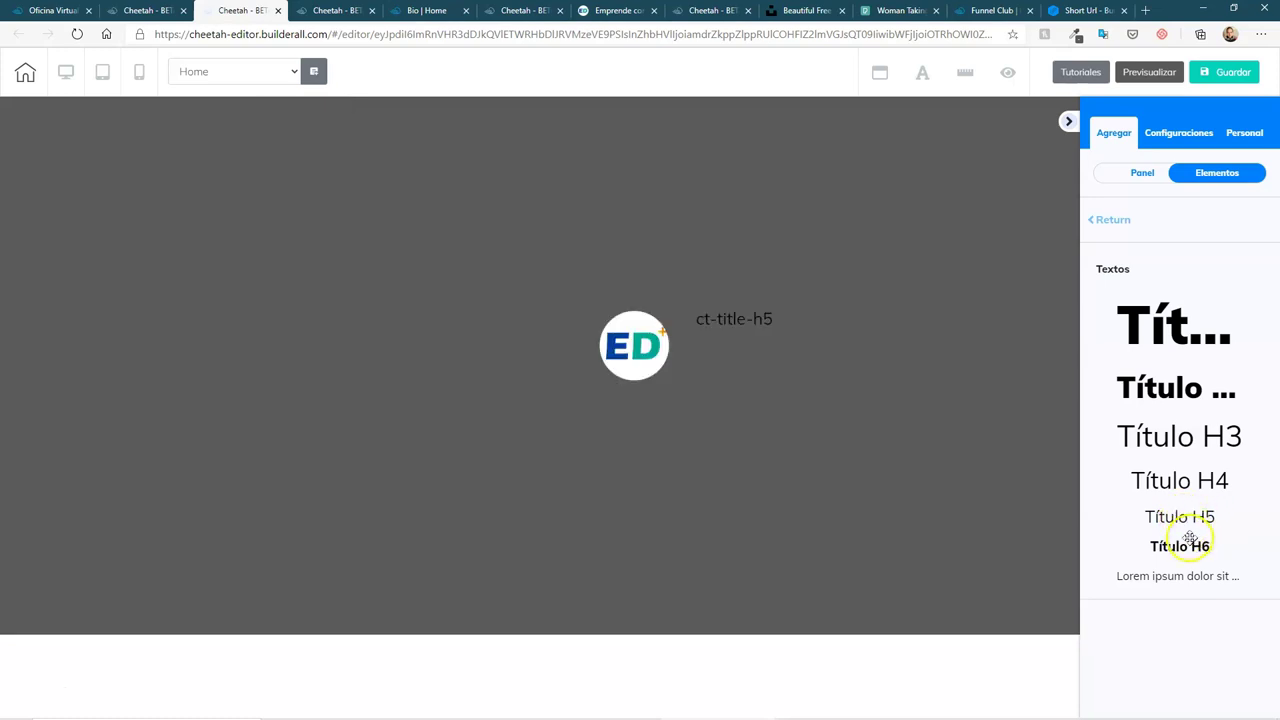
left_click_drag(1183, 565, 762, 330)
left_click_drag(1137, 480, 755, 320)
Move the logo back to the top of the panel, centre the H5 title directly beneath it and collapse the sidebar
left_click_drag(638, 350, 637, 166)
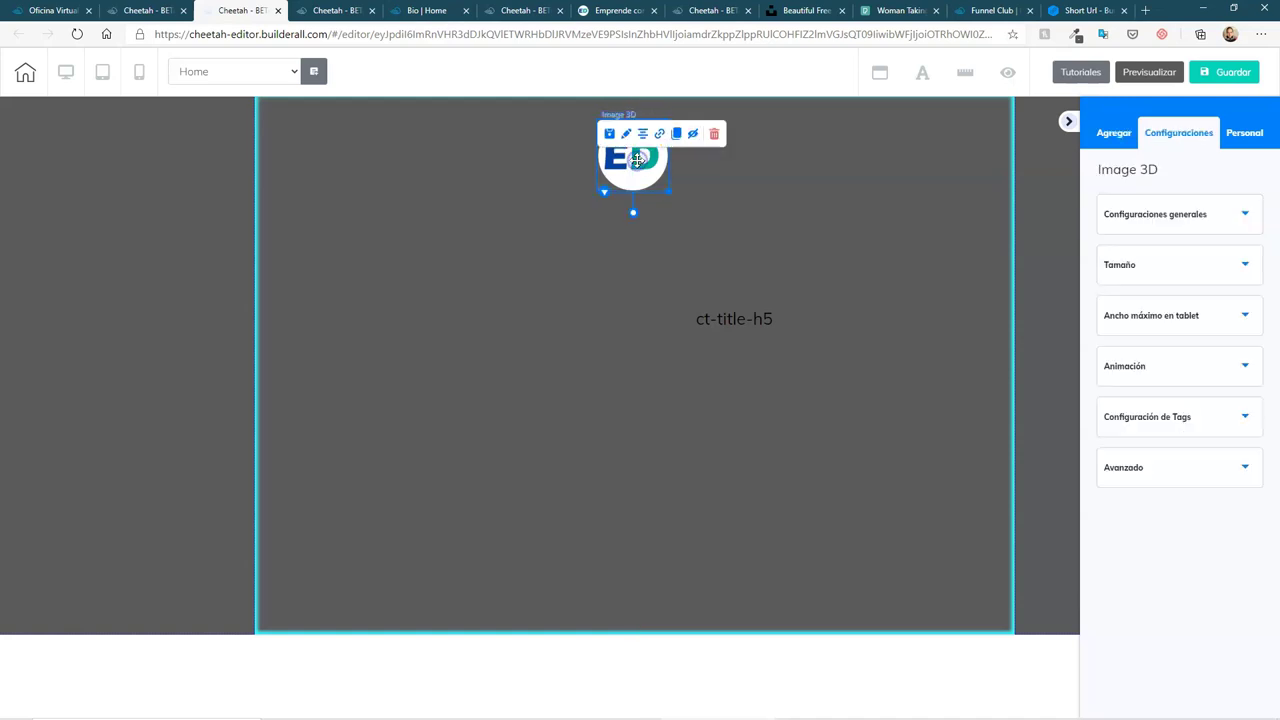
left_click_drag(733, 322, 652, 218)
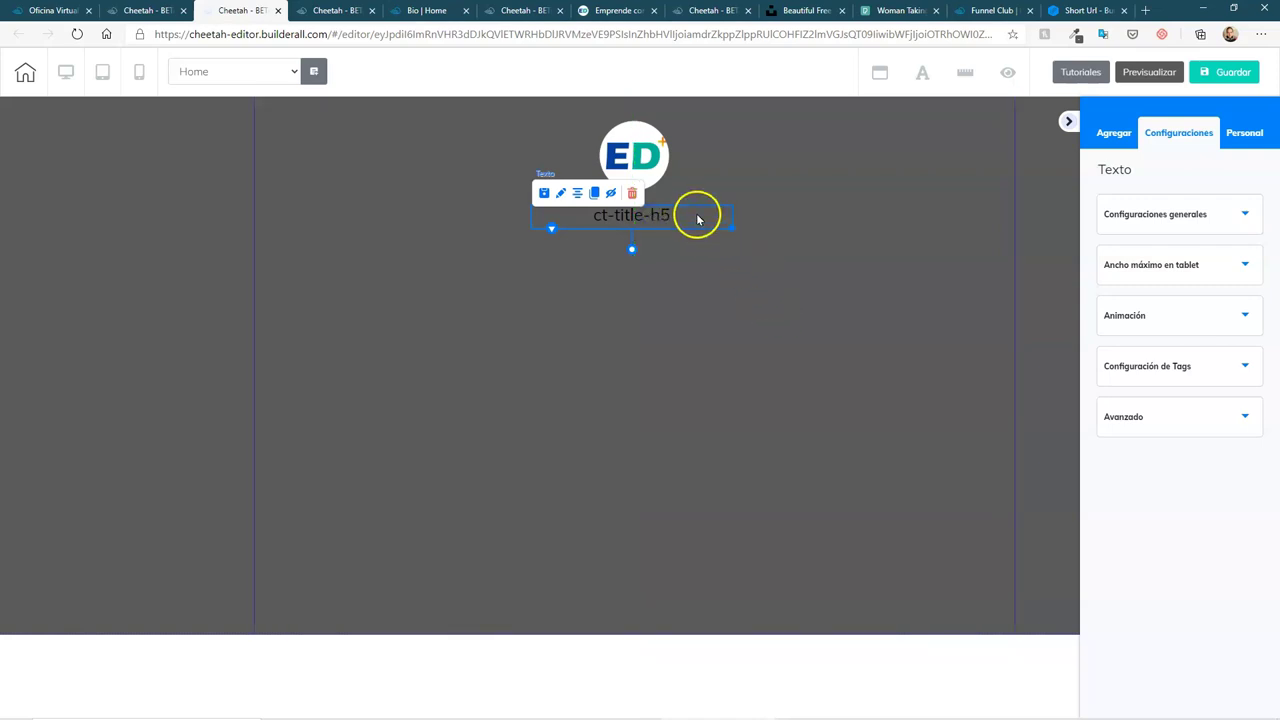
left_click_drag(697, 222, 712, 274)
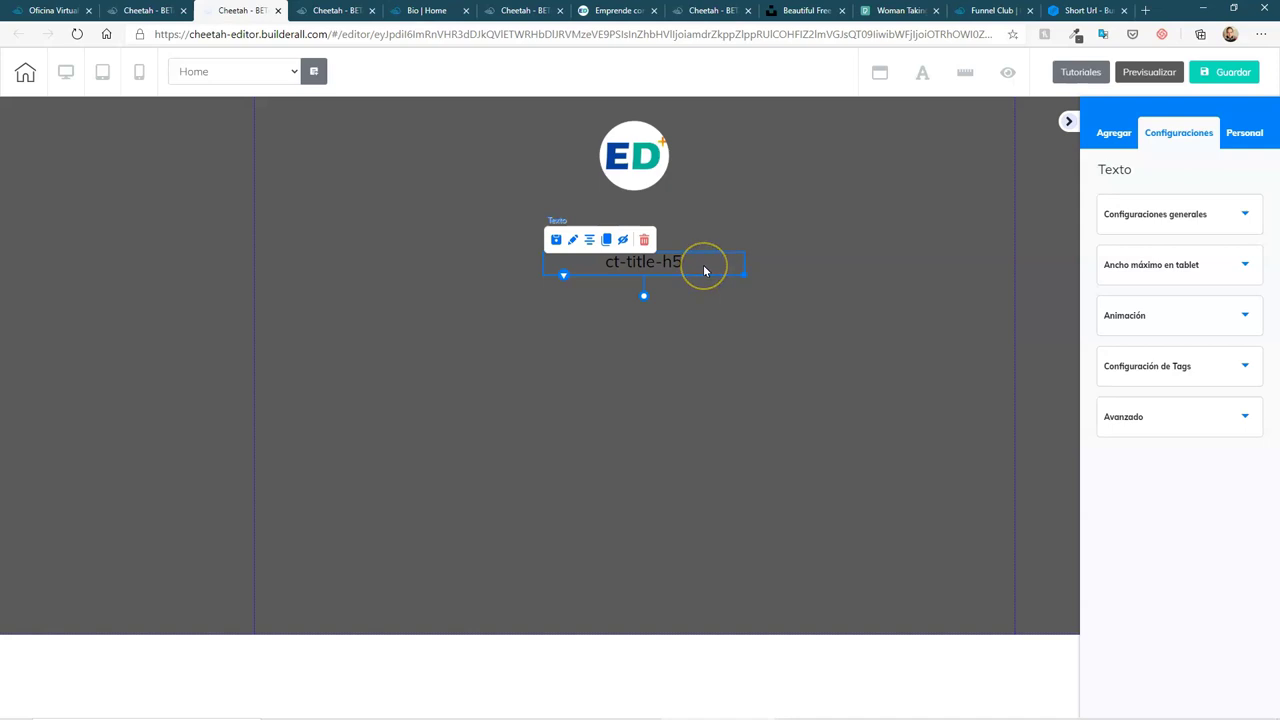
left_click_drag(704, 268, 677, 220)
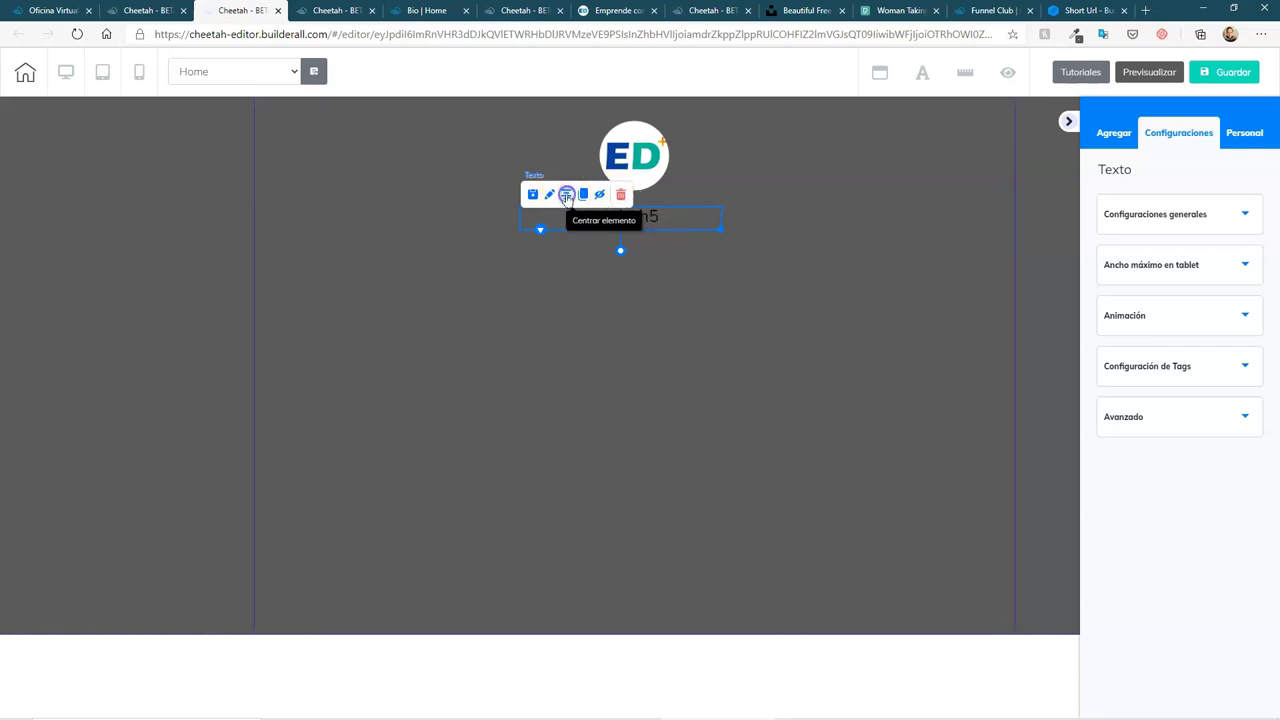
left_click(566, 195)
left_click(612, 219)
left_click(643, 216)
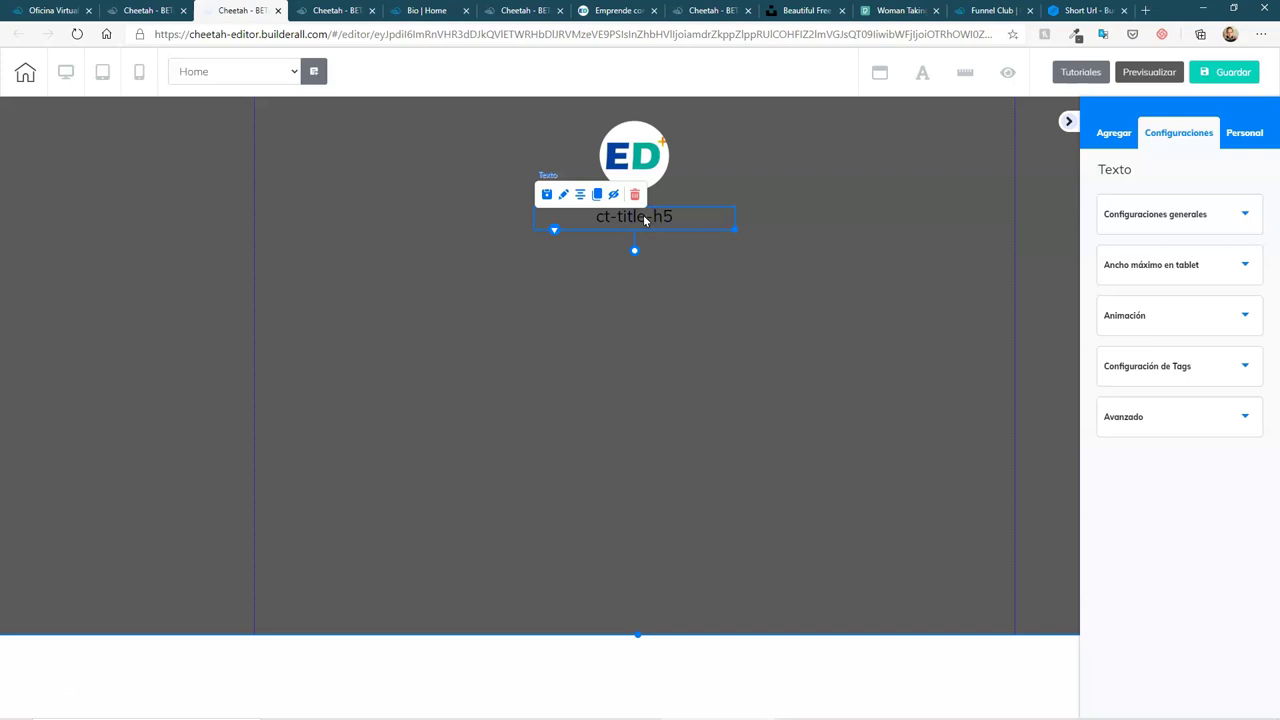
left_click(1067, 122)
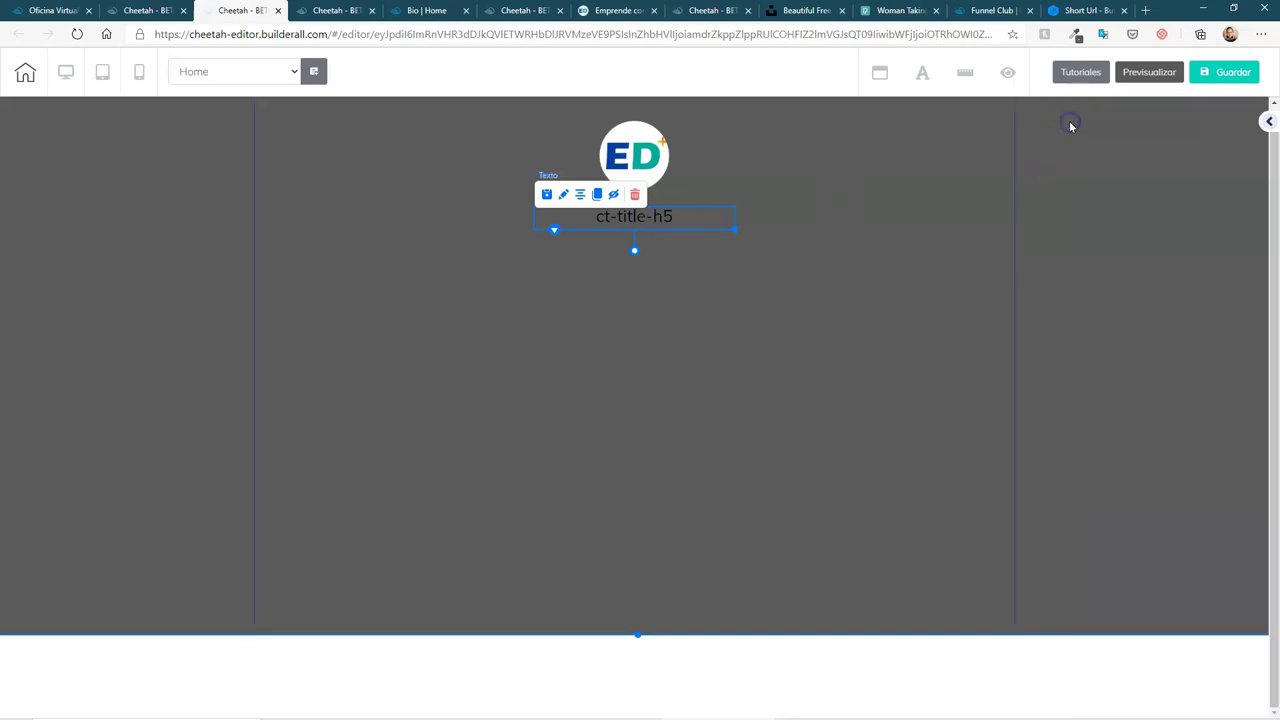
Replace the H5 title's placeholder text with "Emprende con David"
double_click(677, 219)
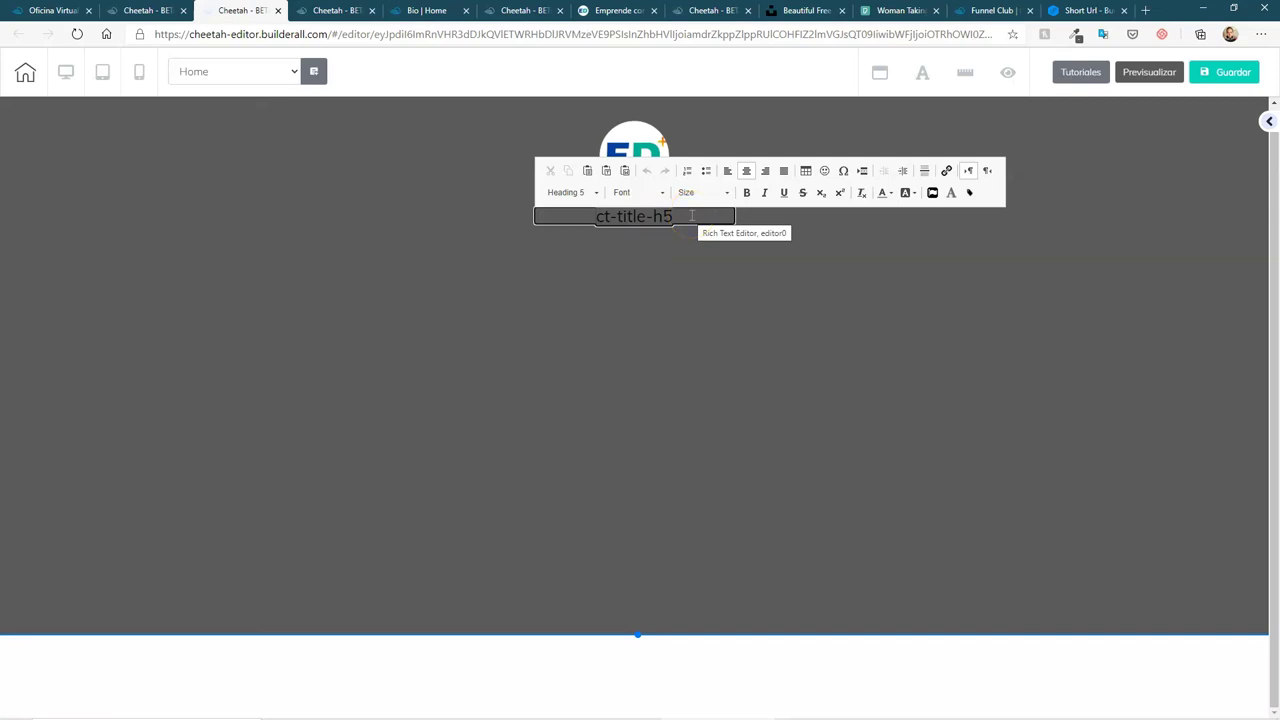
left_click_drag(688, 216, 575, 216)
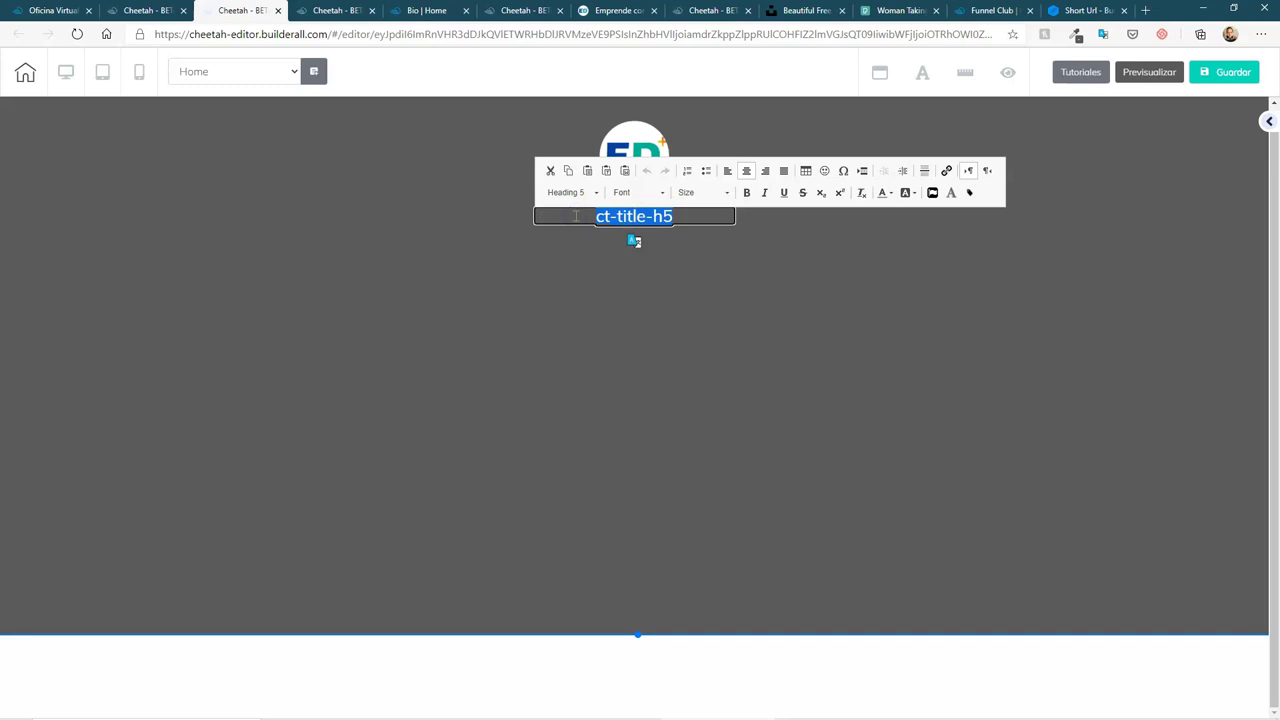
type("Em")
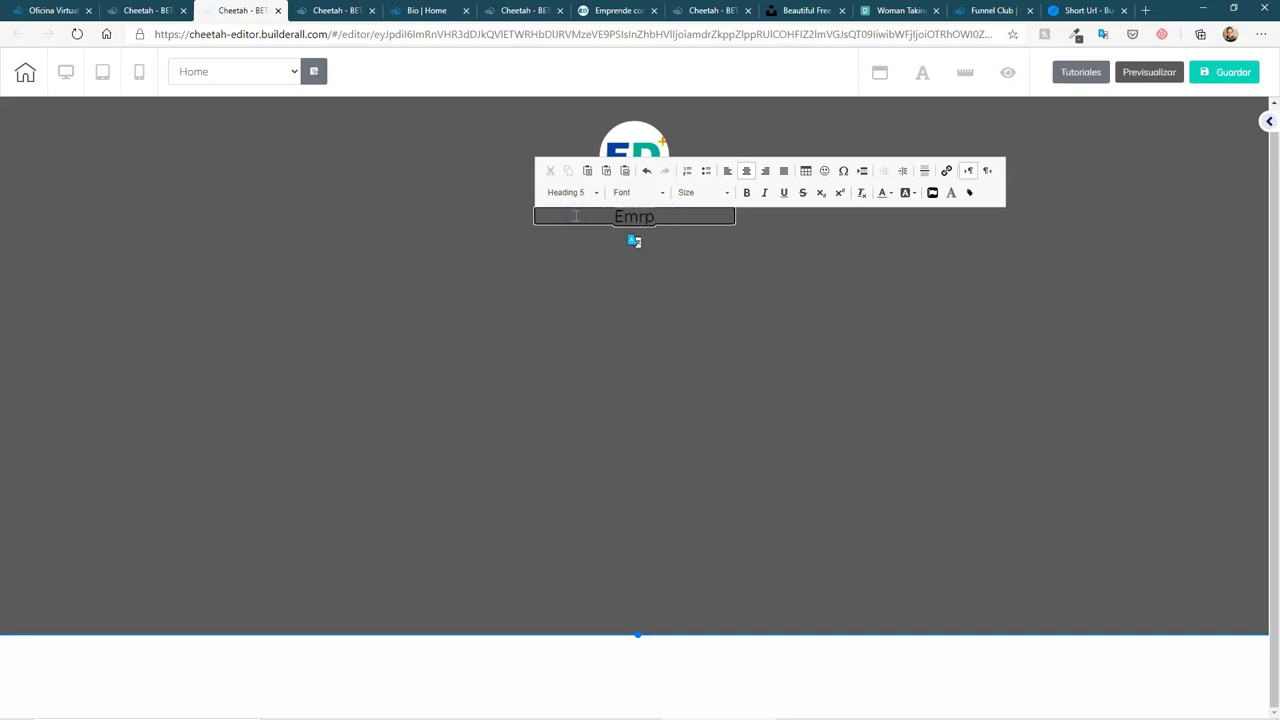
type("prende con Do")
type("vid")
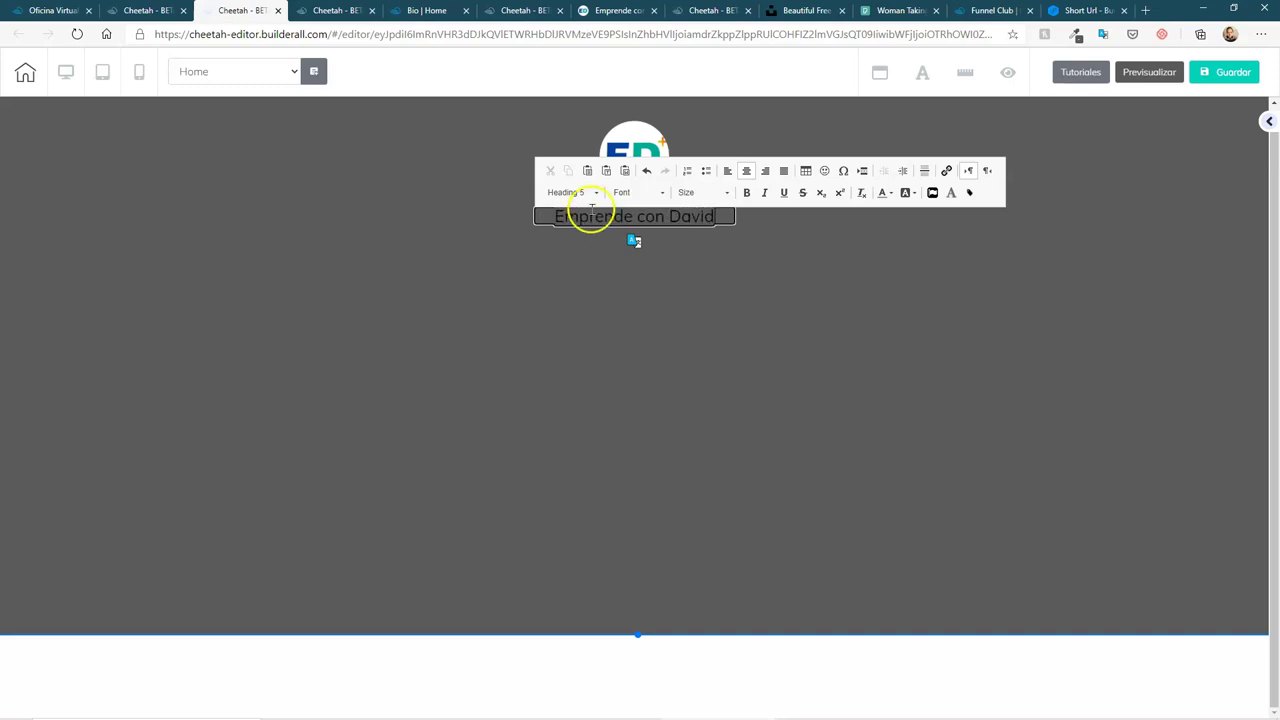
Colour the whole title text beneath the logo white and leave text editing
left_click(891, 194)
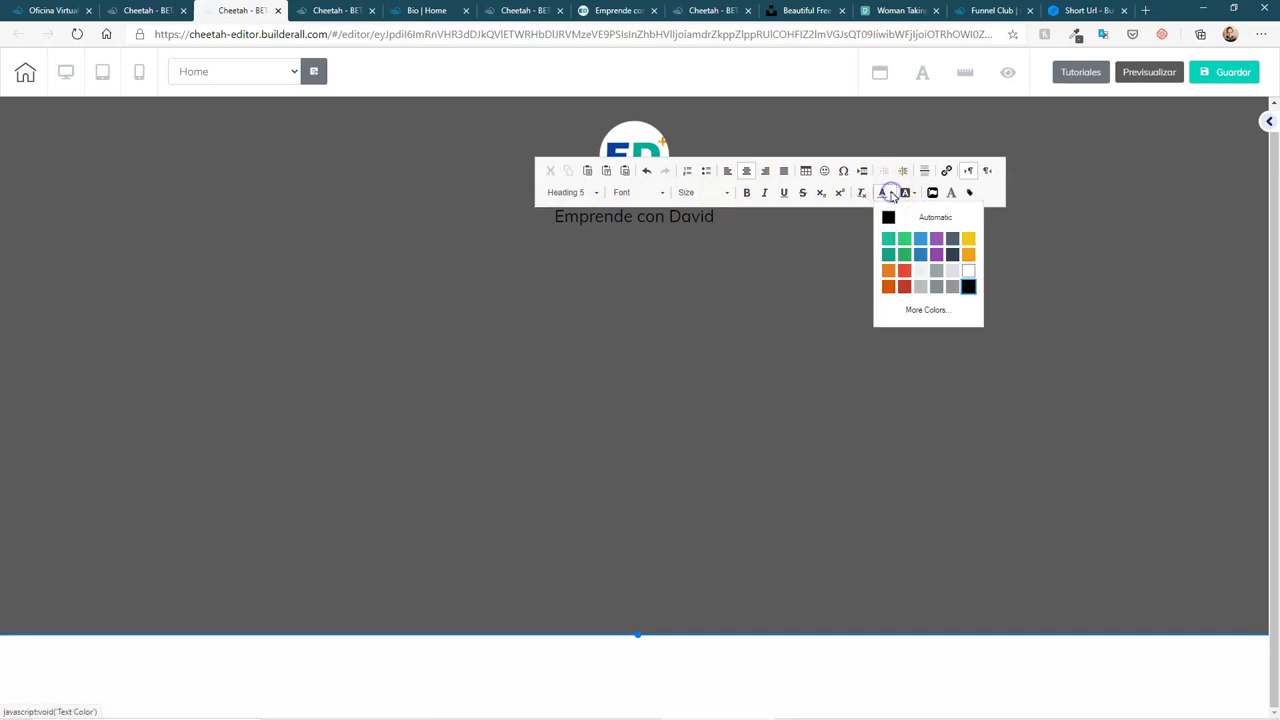
left_click(968, 272)
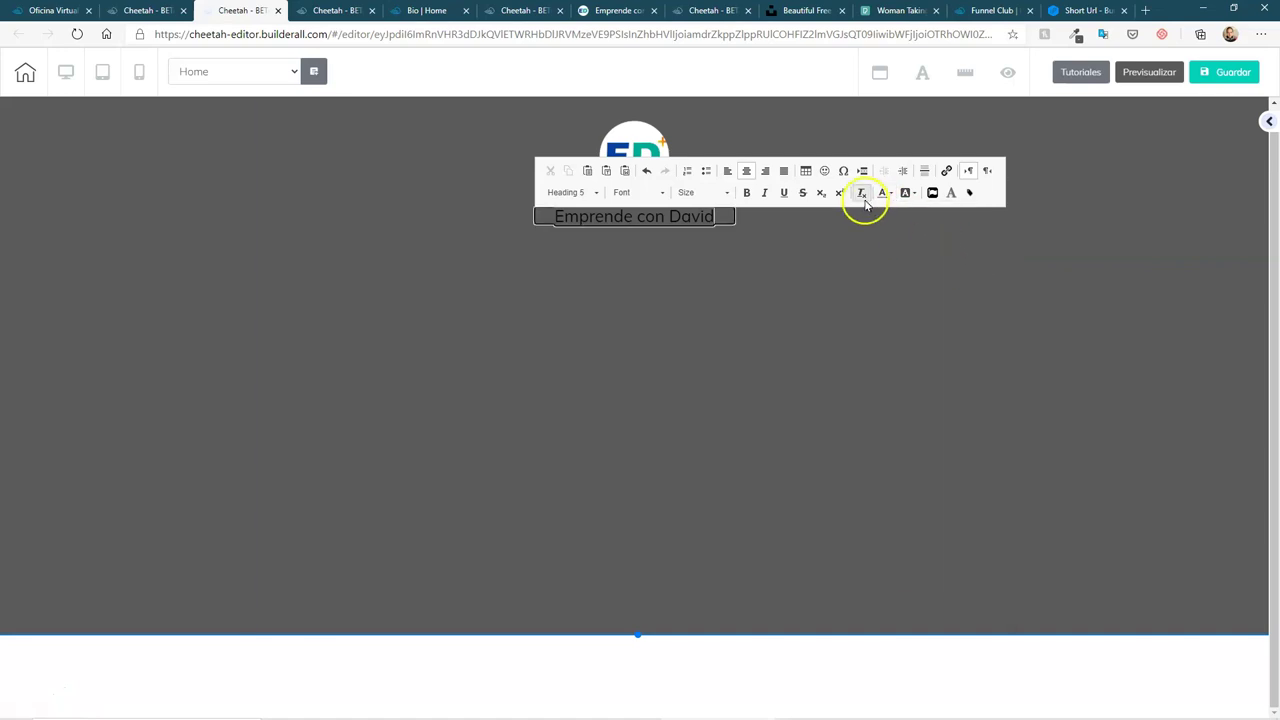
left_click_drag(726, 216, 537, 216)
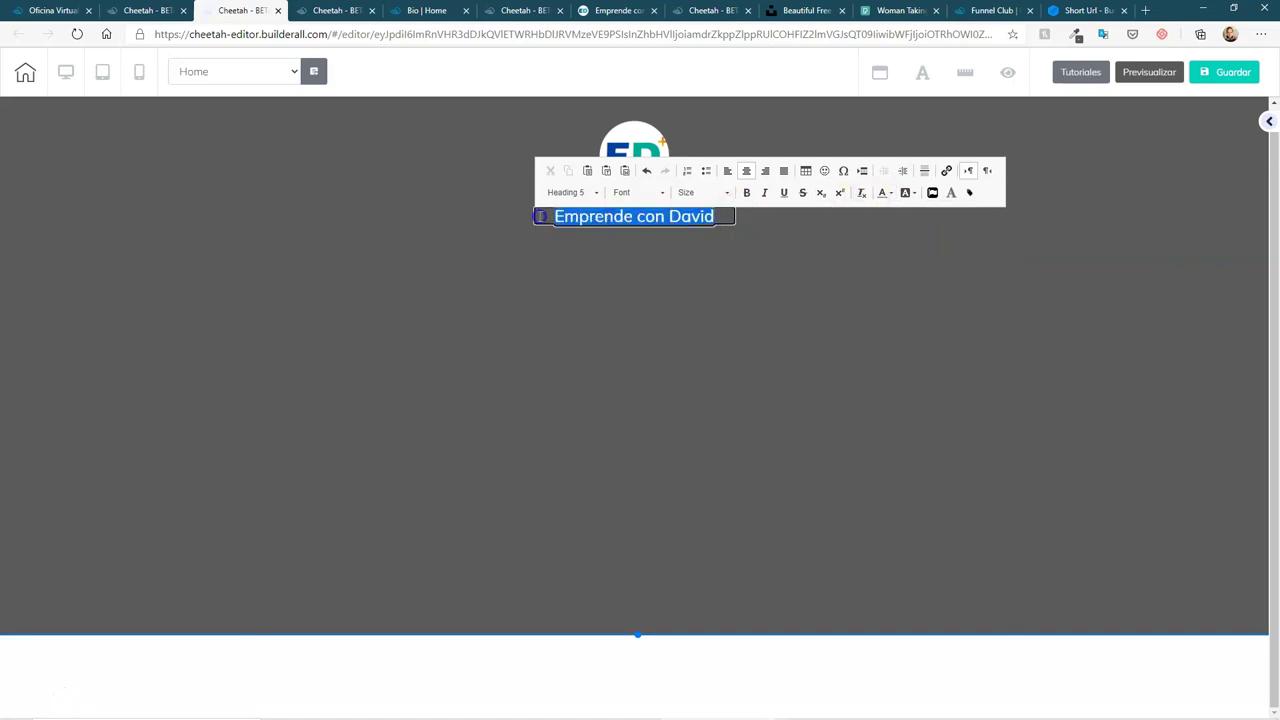
left_click(884, 192)
left_click(966, 271)
left_click(743, 266)
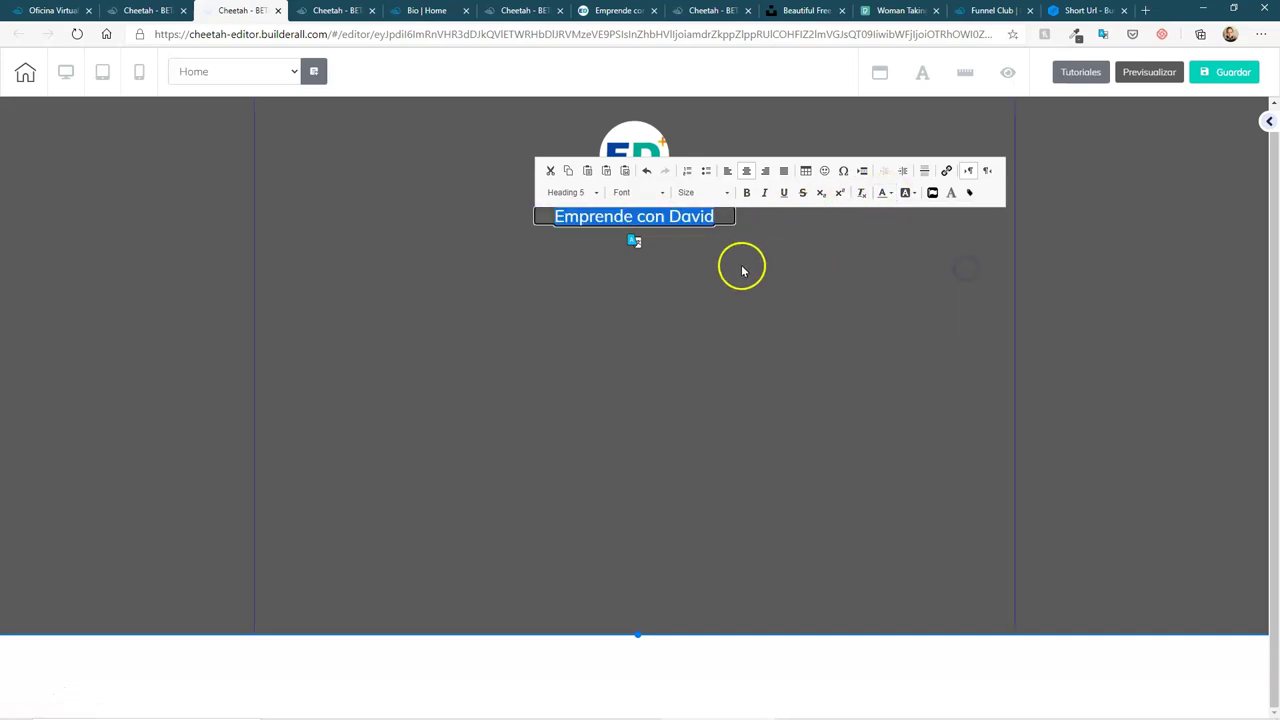
Check the title's heading style in the text editor and open the site font settings for Título H5
left_click(661, 217)
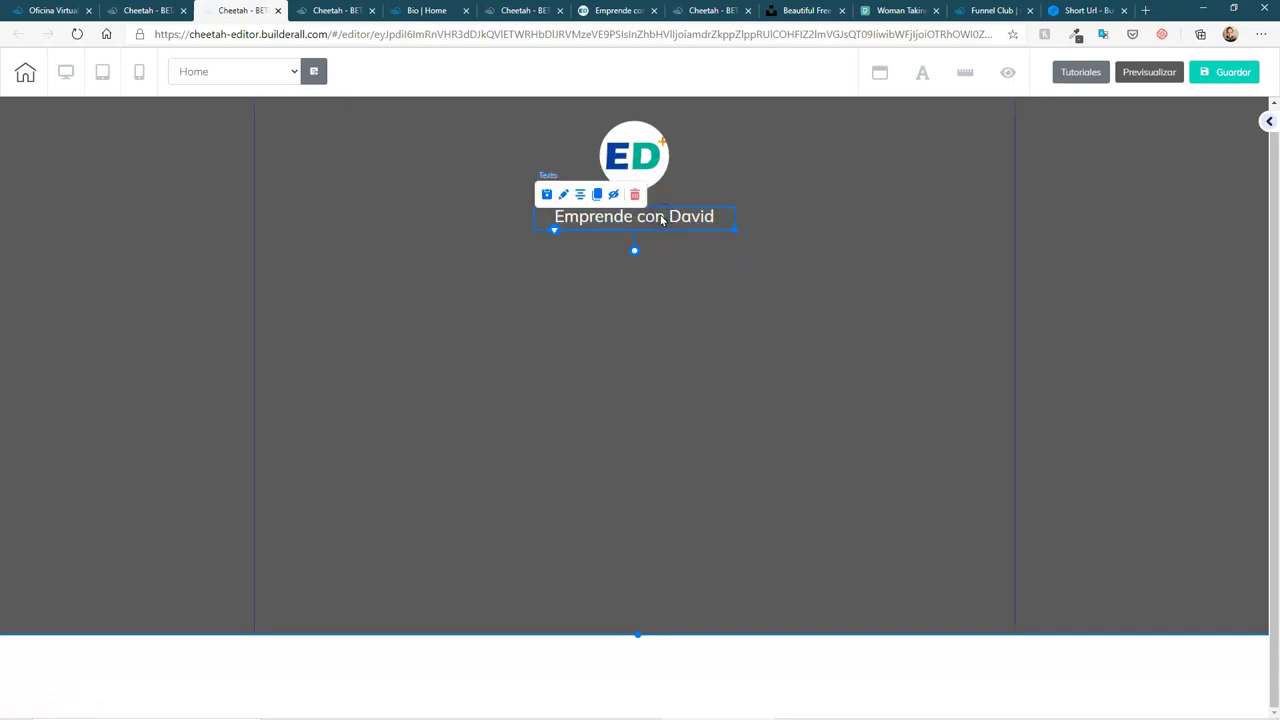
double_click(661, 217)
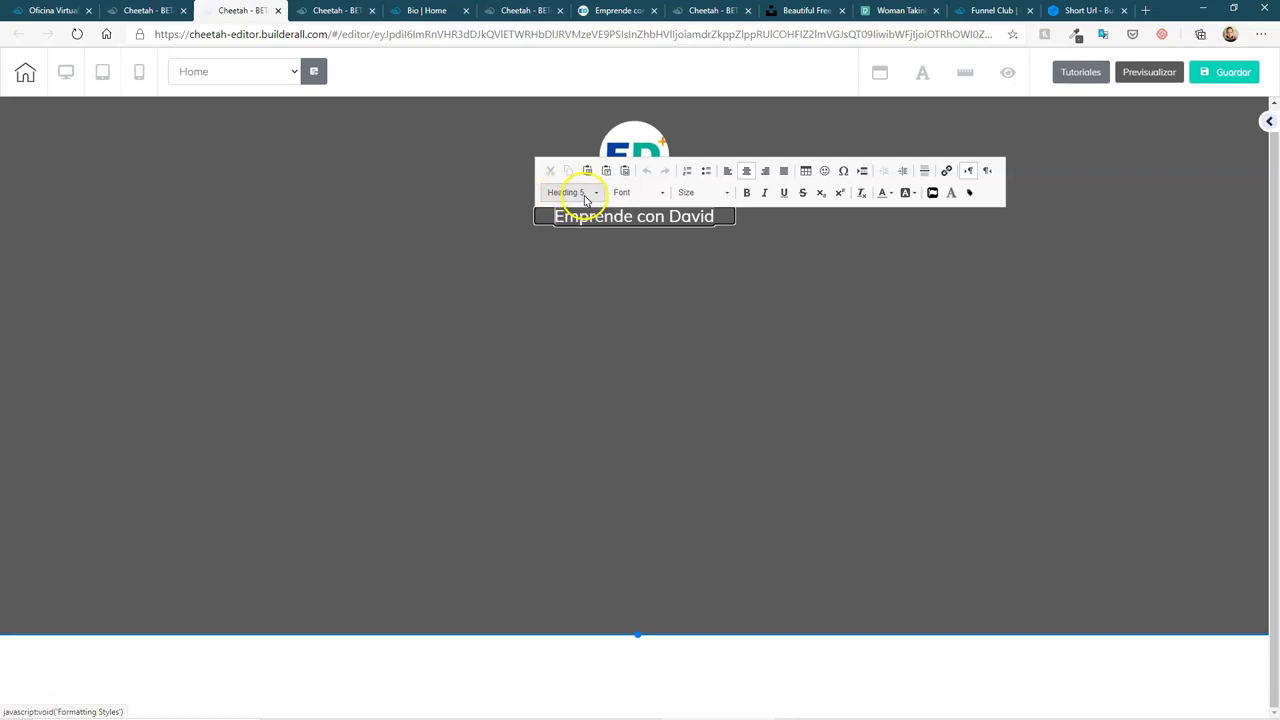
left_click(706, 222)
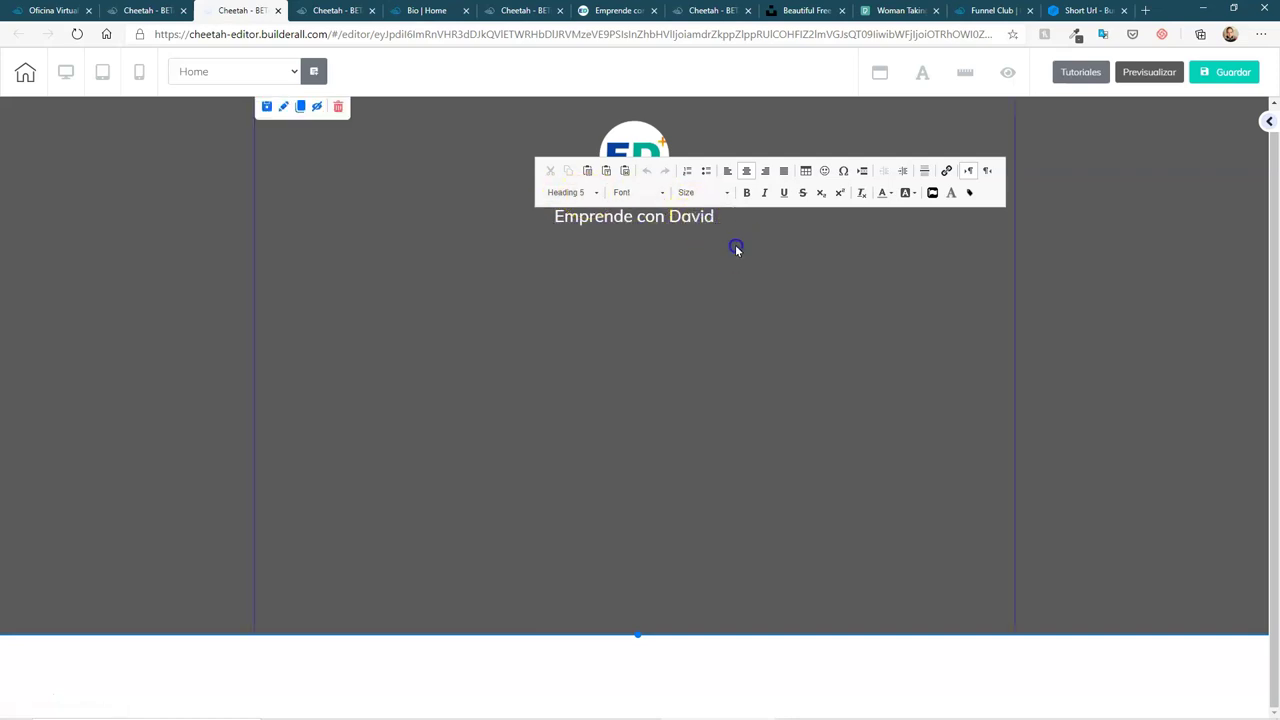
left_click(737, 247)
left_click(678, 214)
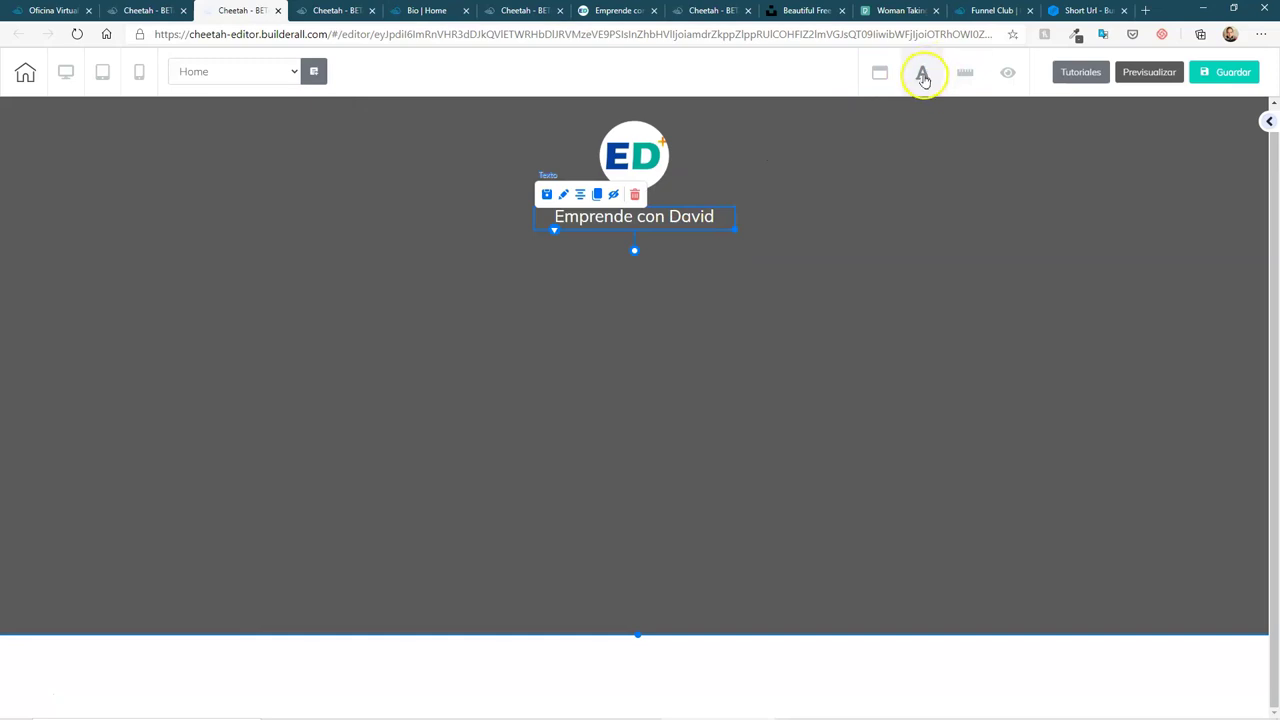
left_click(925, 76)
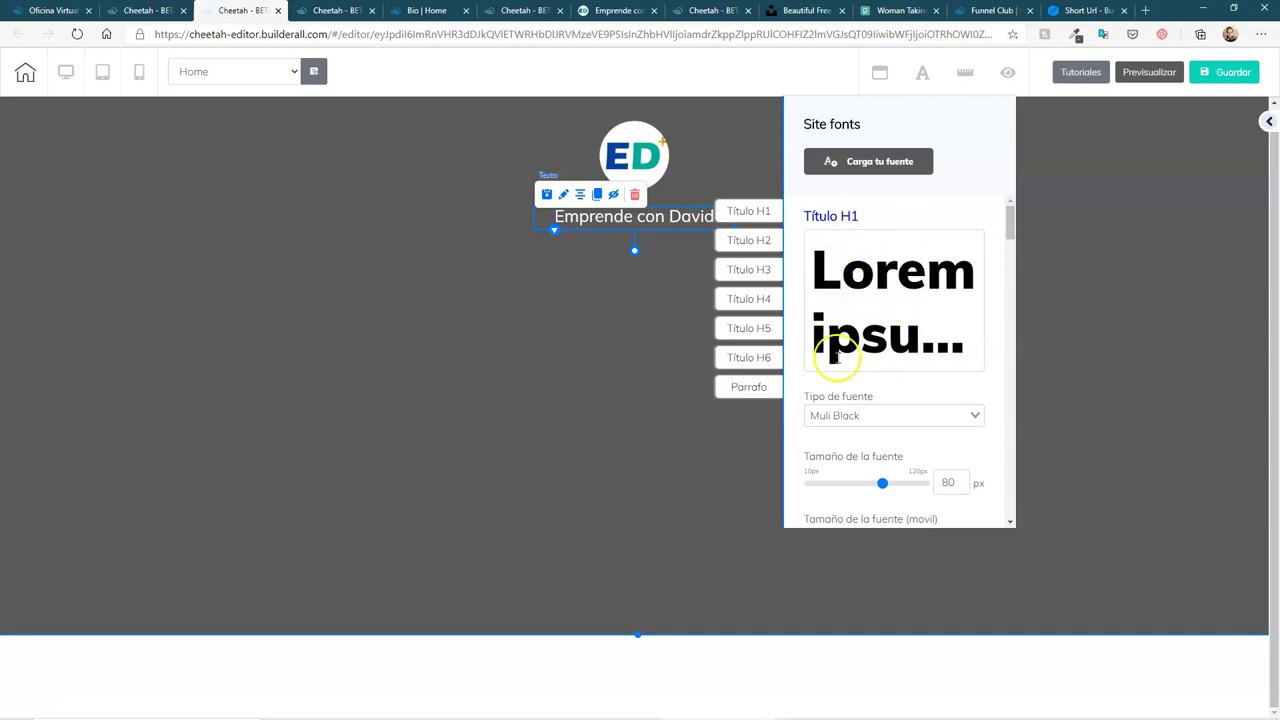
left_click(755, 337)
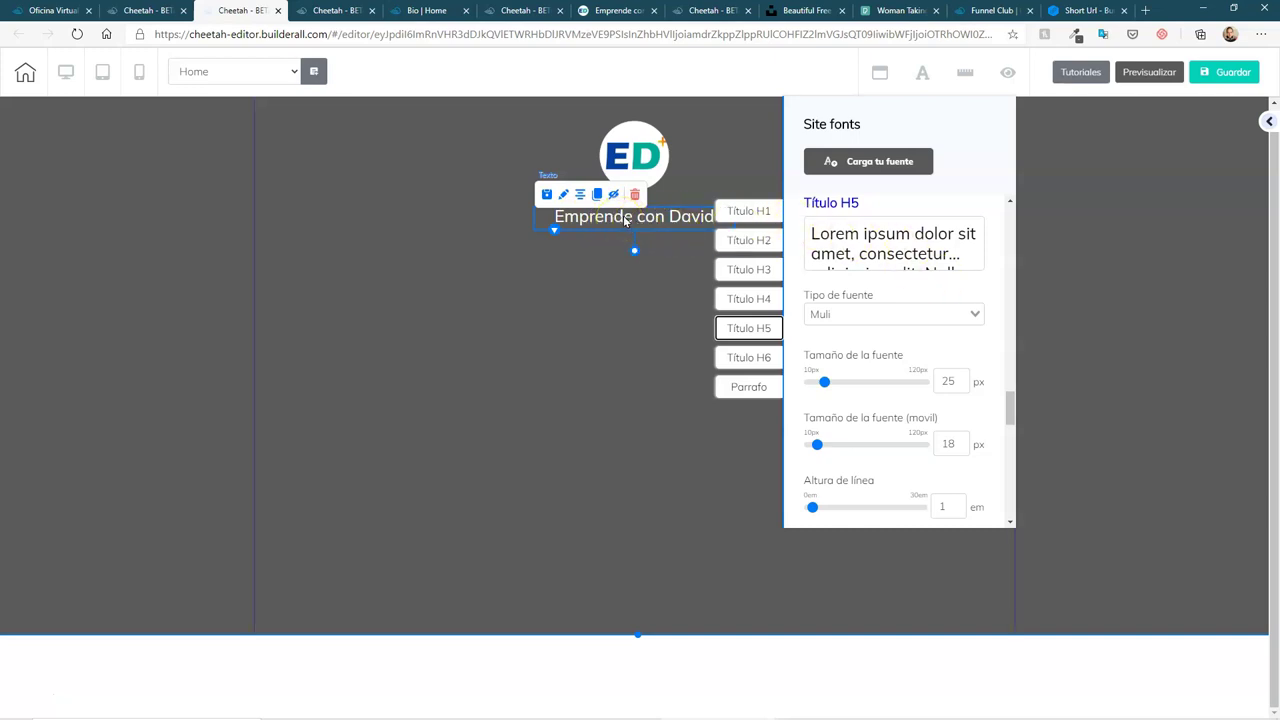
Set the font type of Título H5 to philosopheritalic in the site font settings
left_click(897, 313)
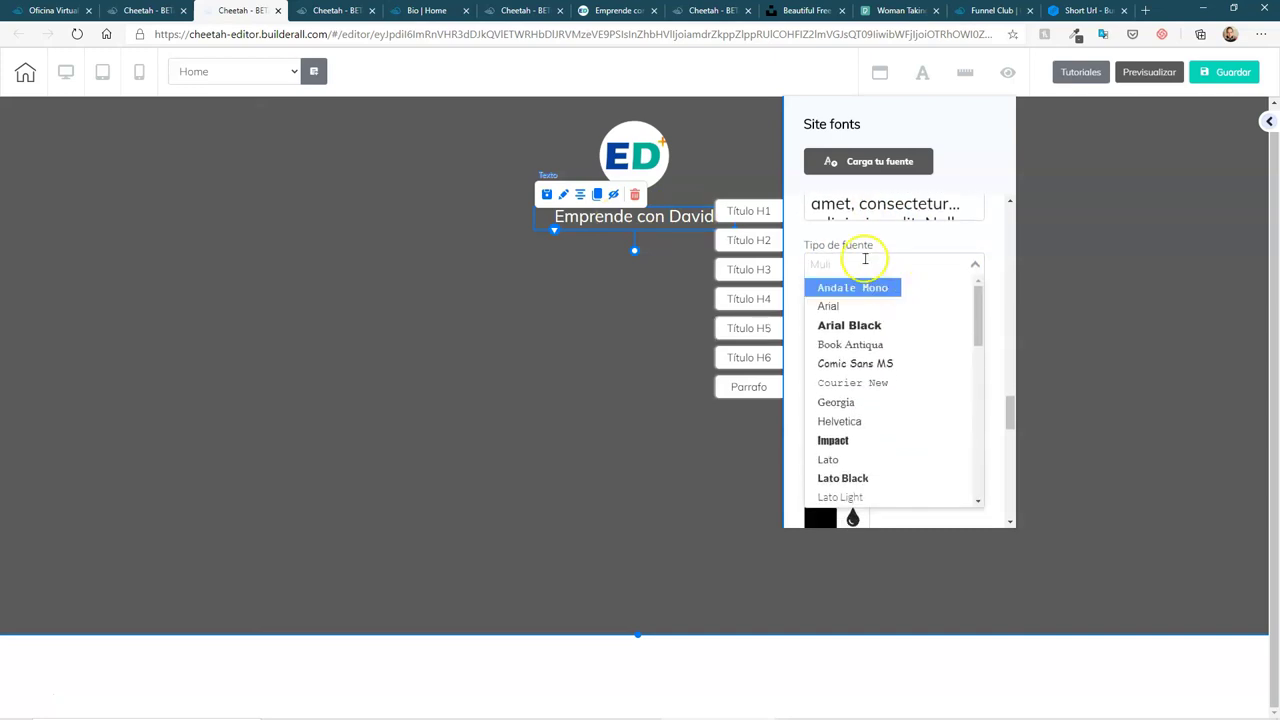
scroll(920, 374, "down", 9)
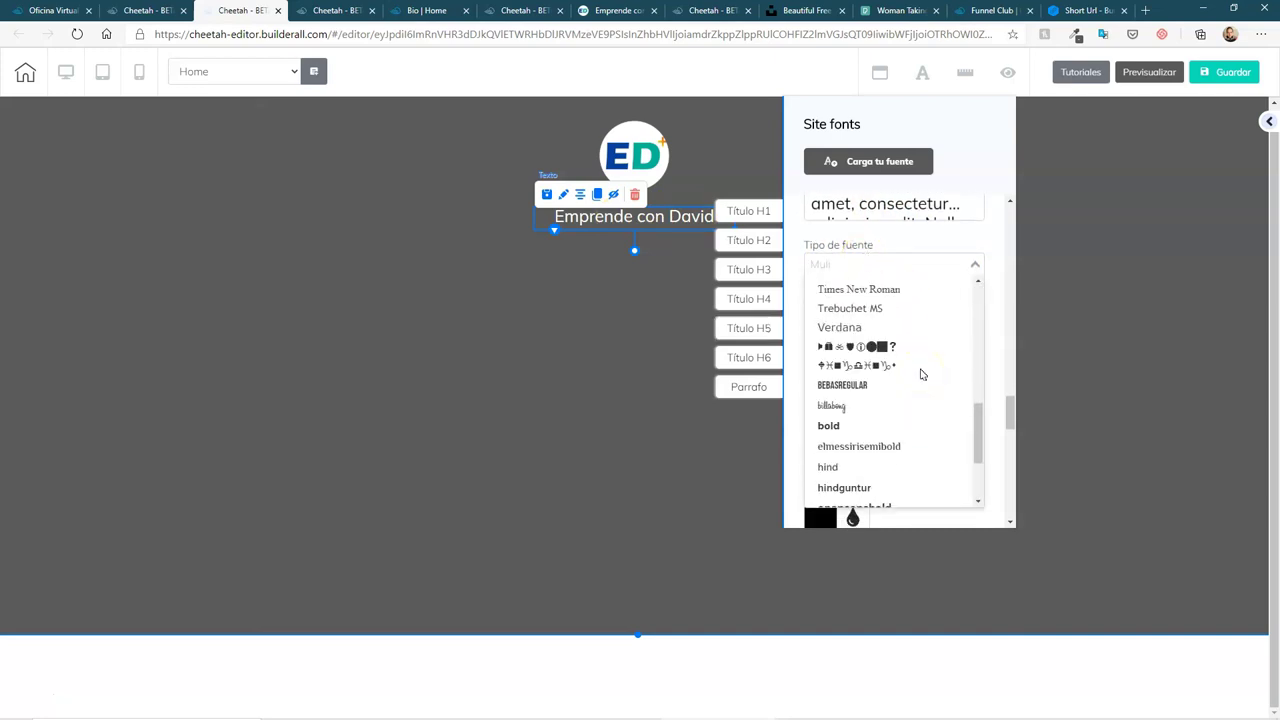
scroll(922, 374, "down", 3)
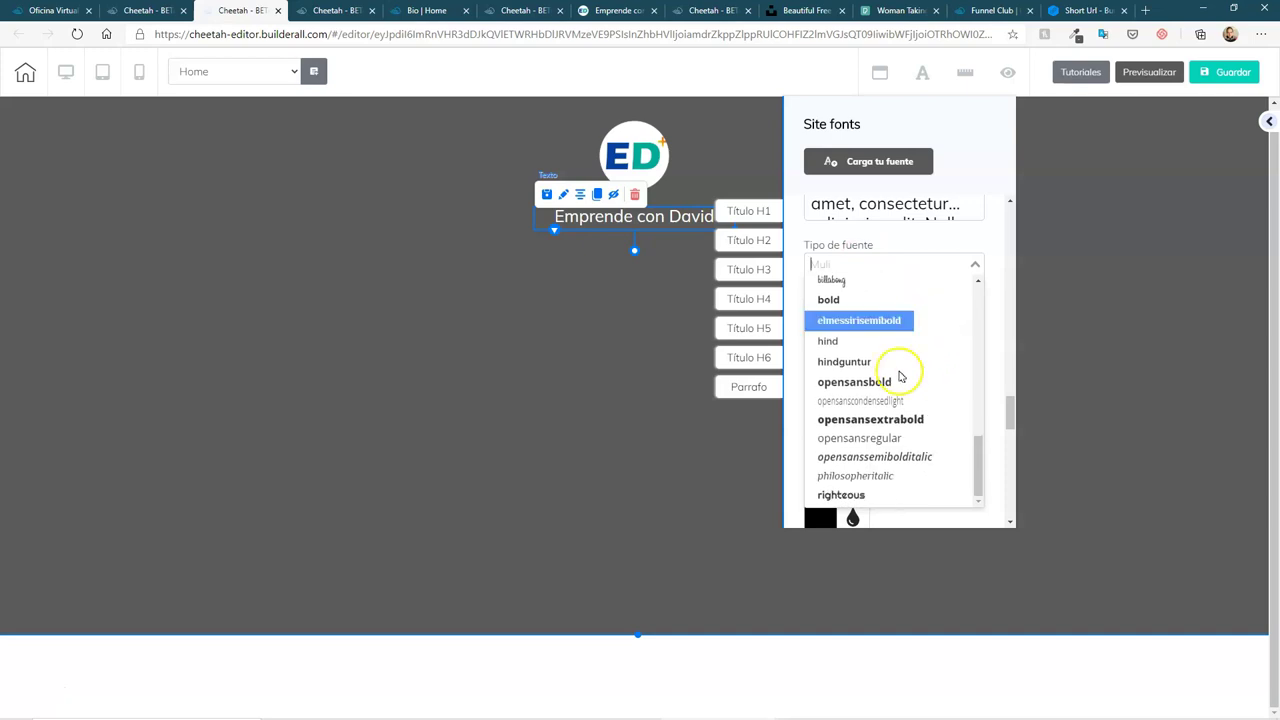
left_click(872, 477)
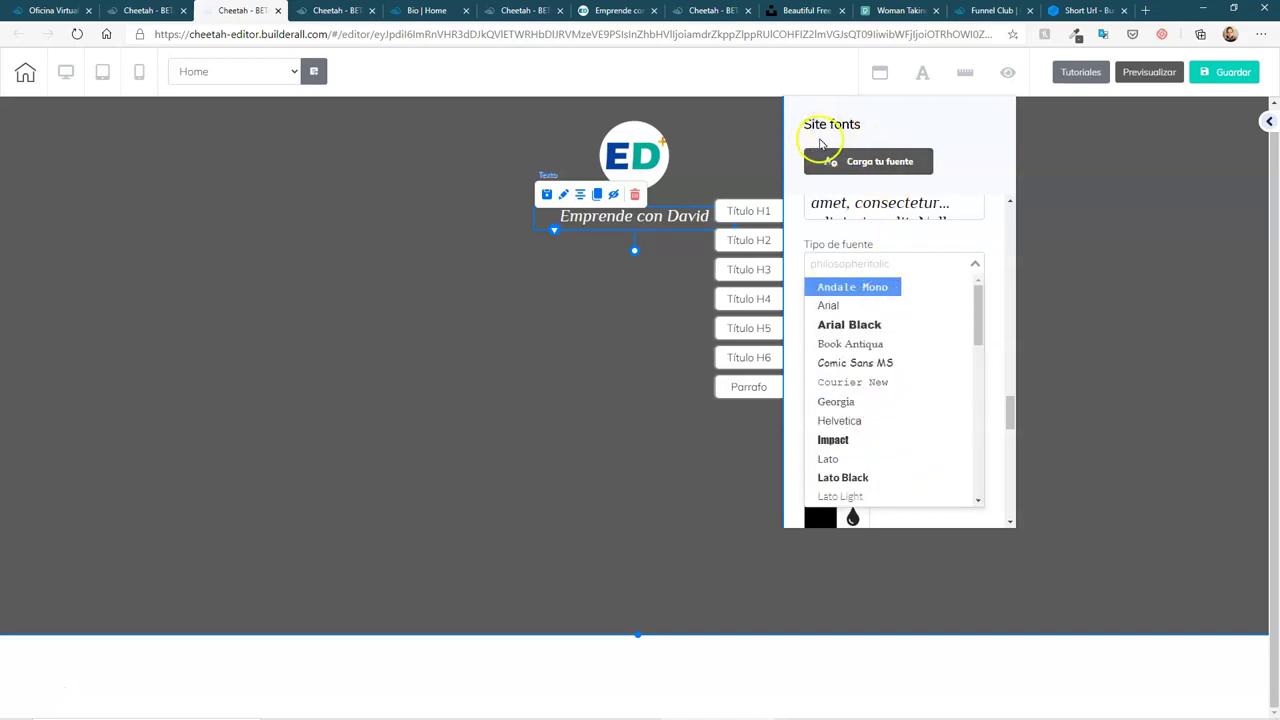
left_click(953, 130)
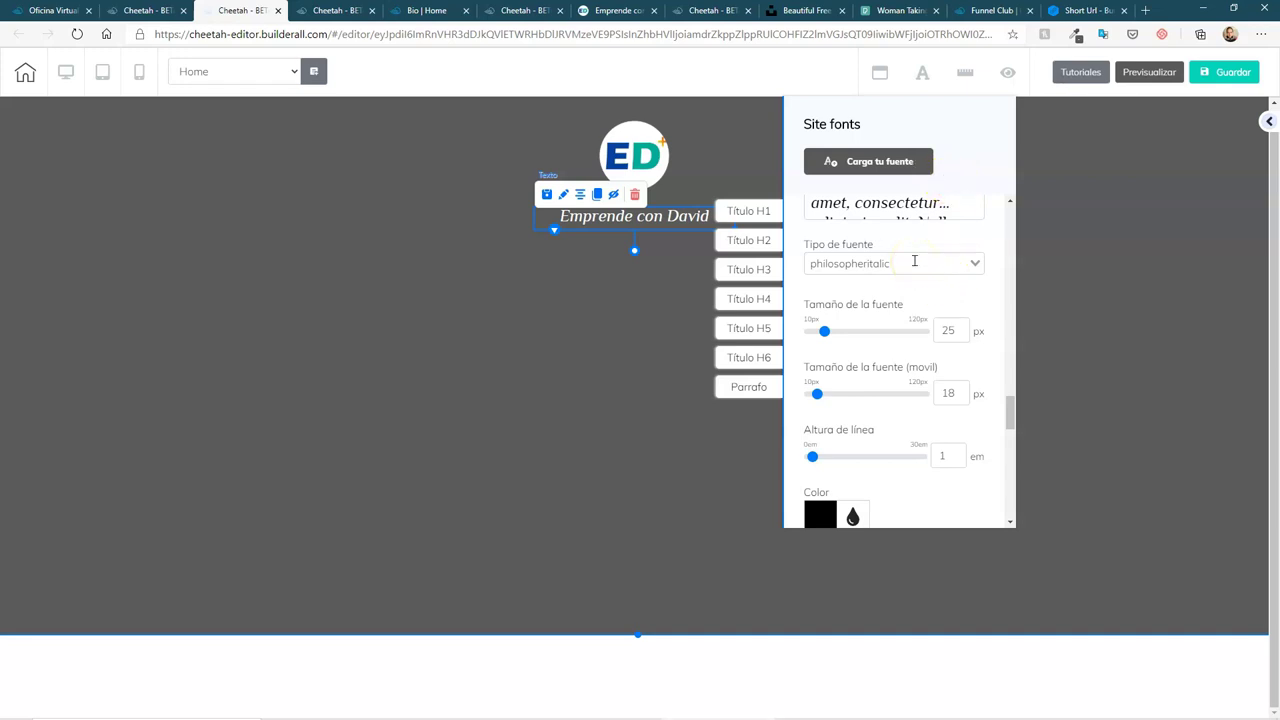
Switch to the Google Fonts website in the other browser window and look at its font catalogue
key("alt+Tab")
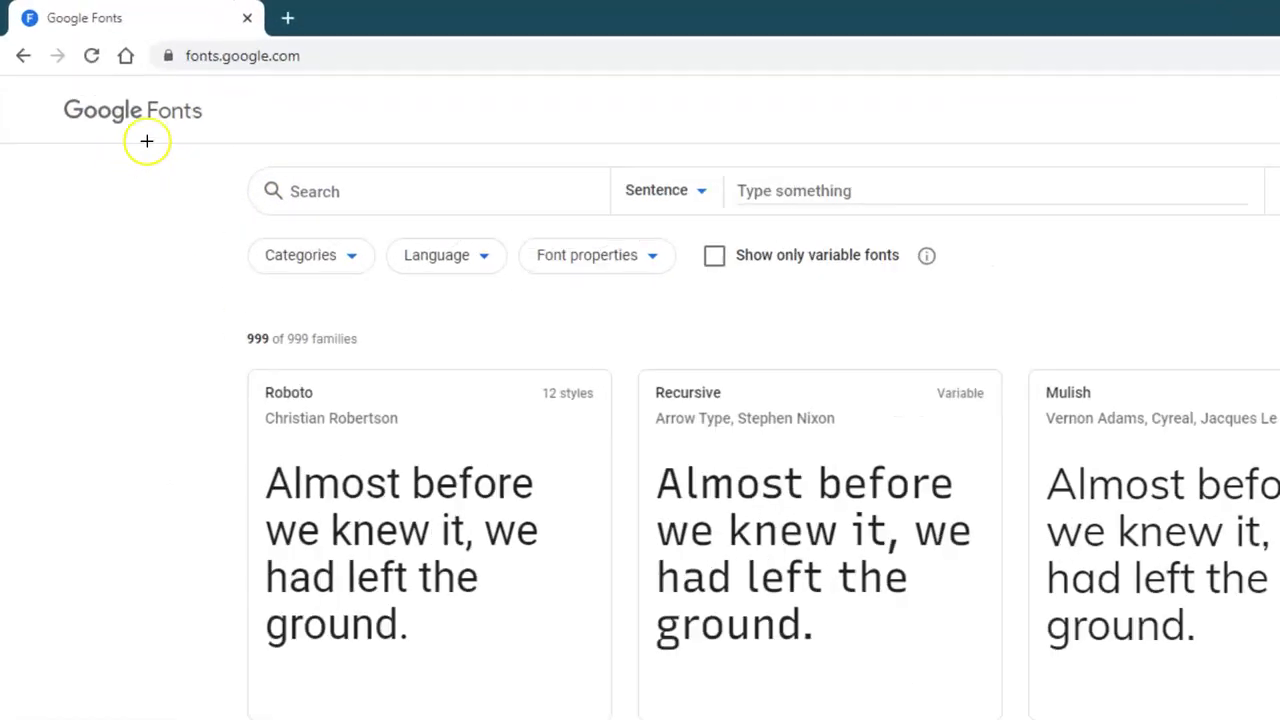
left_click_drag(92, 157, 331, 156)
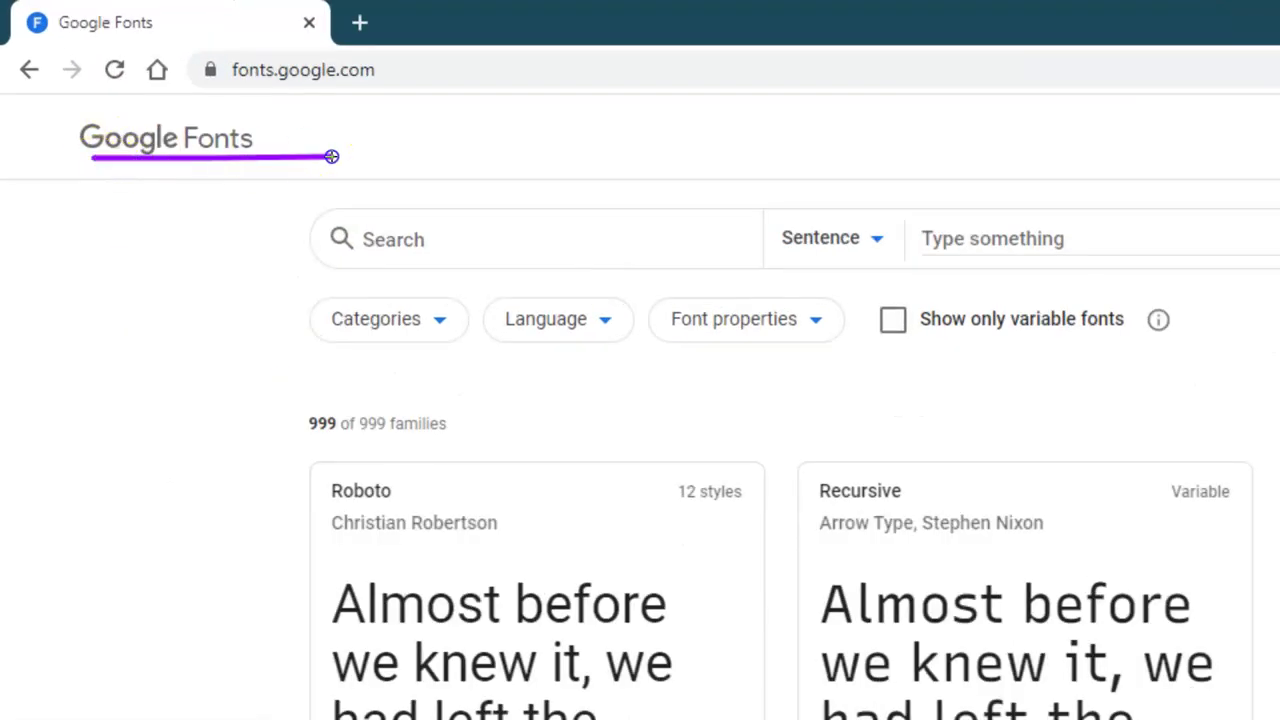
left_click_drag(310, 109, 310, 163)
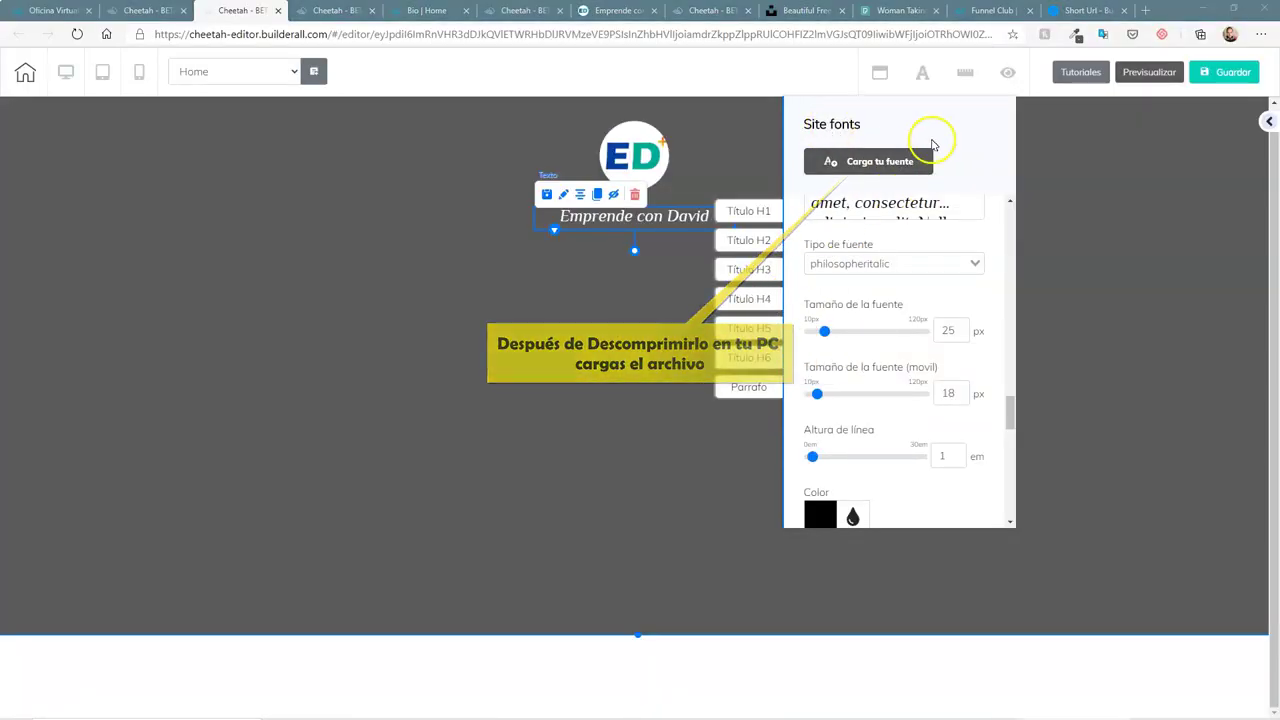
Start loading a custom font and choose the BebasNeue-Regular file from the Bebas_Neue folder in Google Fonts
left_click(905, 161)
left_click(545, 402)
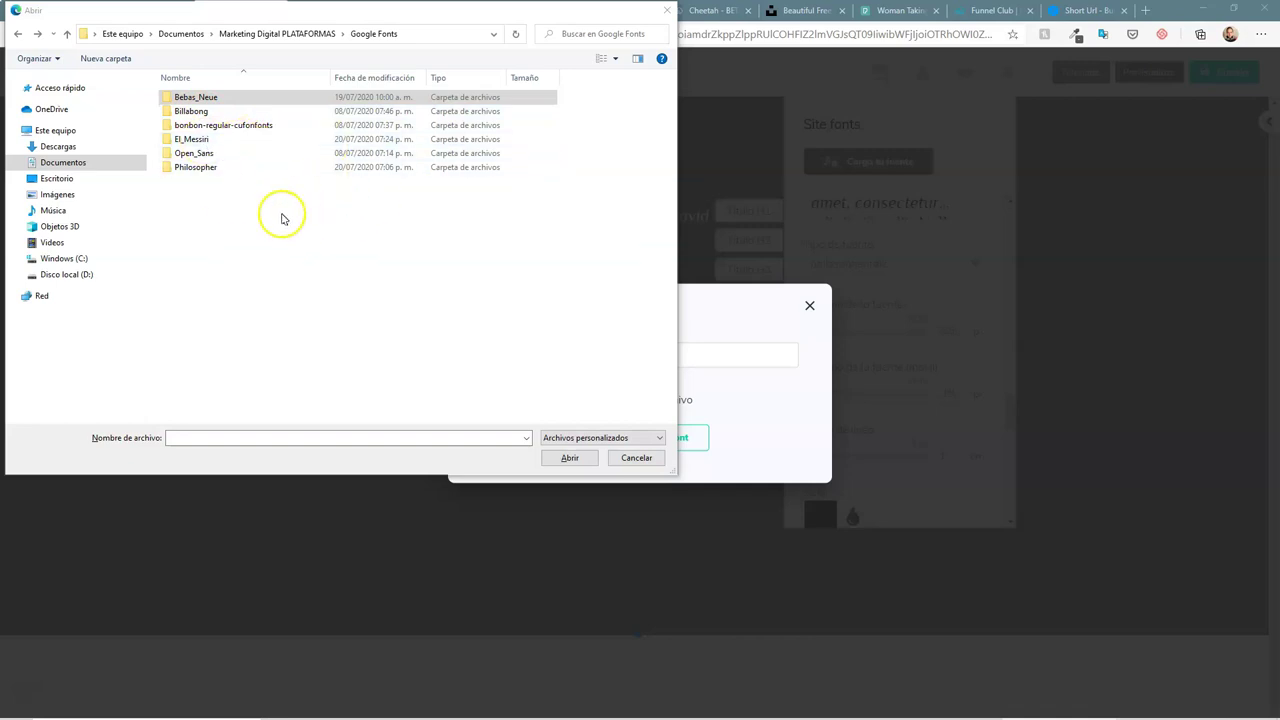
double_click(206, 101)
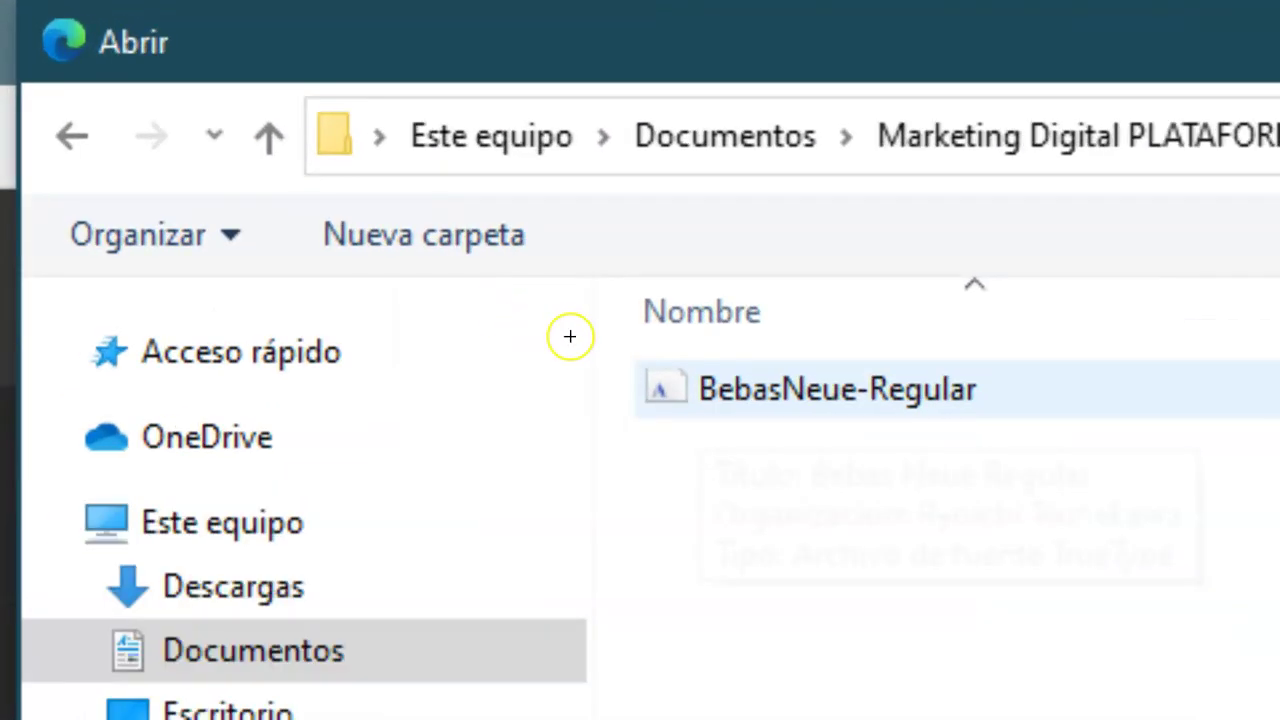
left_click_drag(628, 355, 645, 429)
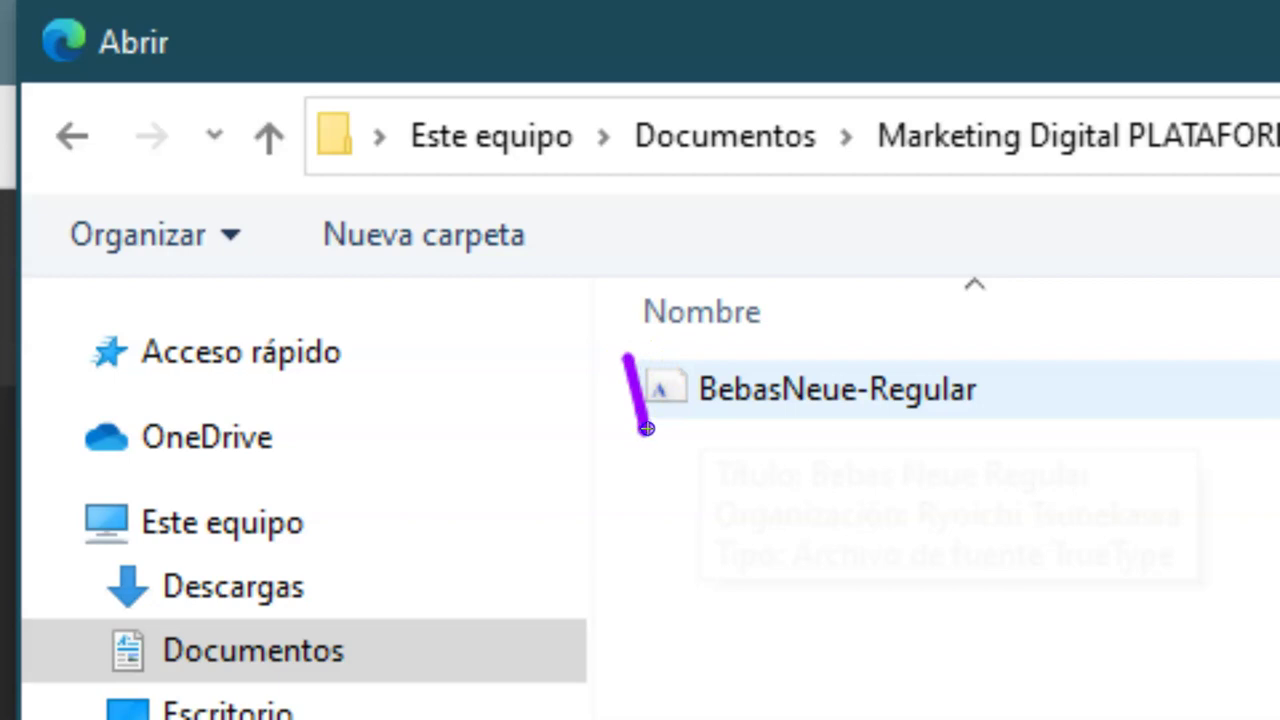
left_click_drag(700, 383, 632, 357)
left_click_drag(716, 410, 962, 412)
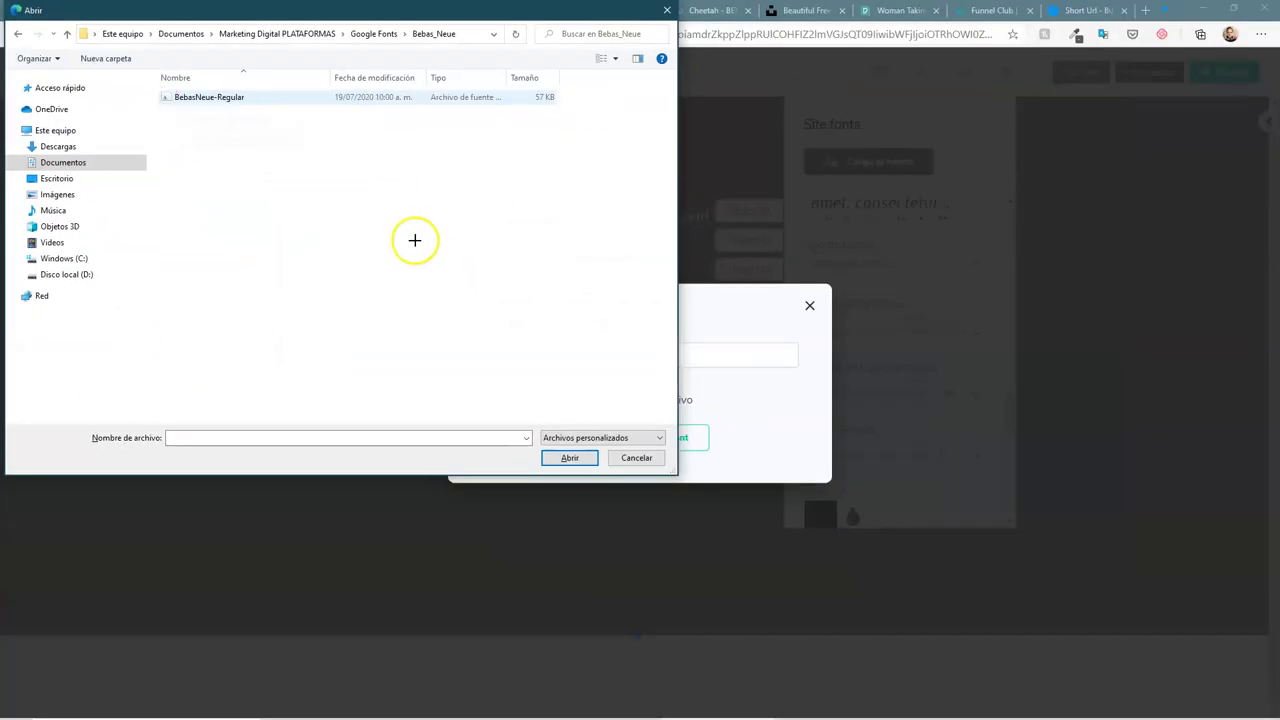
left_click(227, 101)
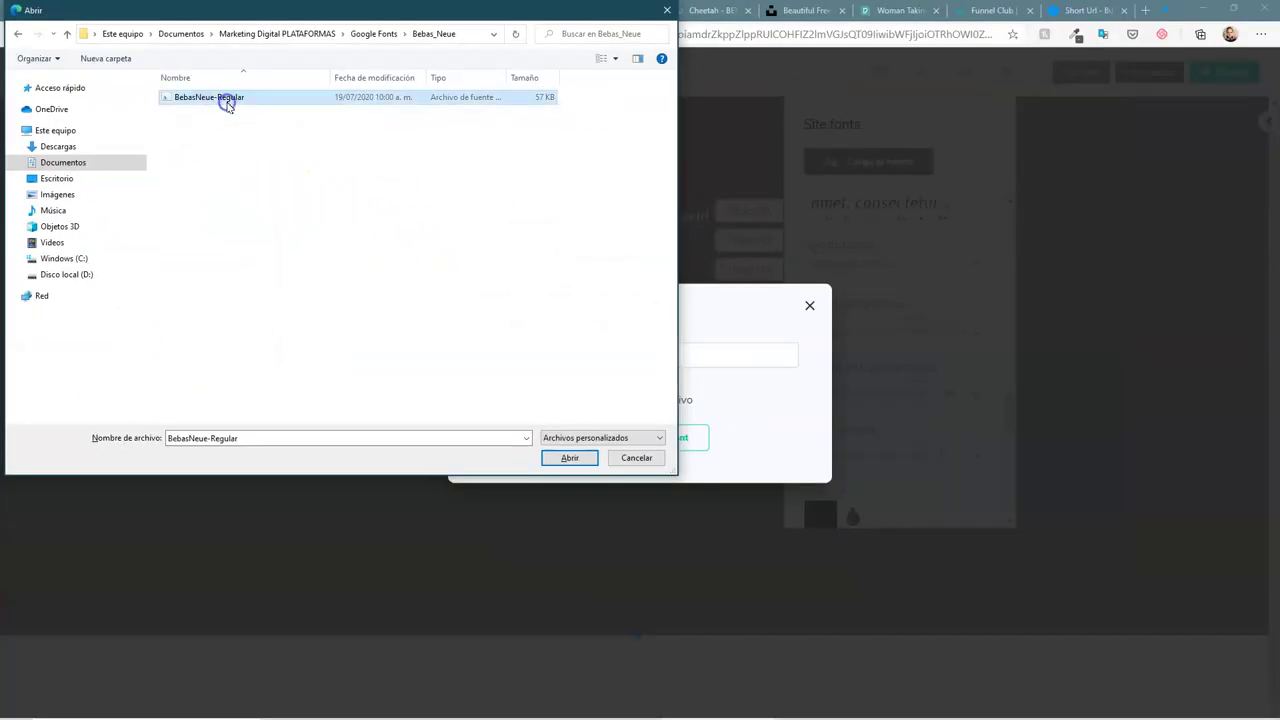
left_click(570, 459)
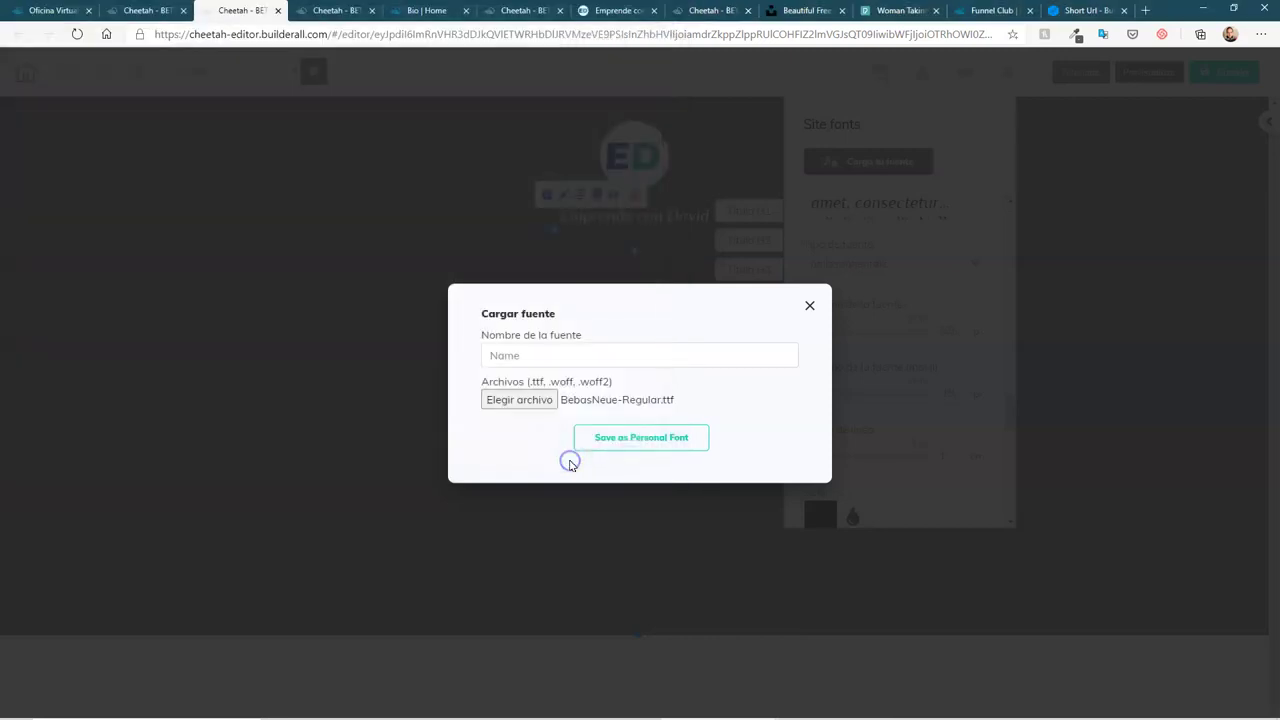
Name the uploaded font "Bebas Regular" and save it as a personal font
left_click(570, 359)
type("Bebas Regular")
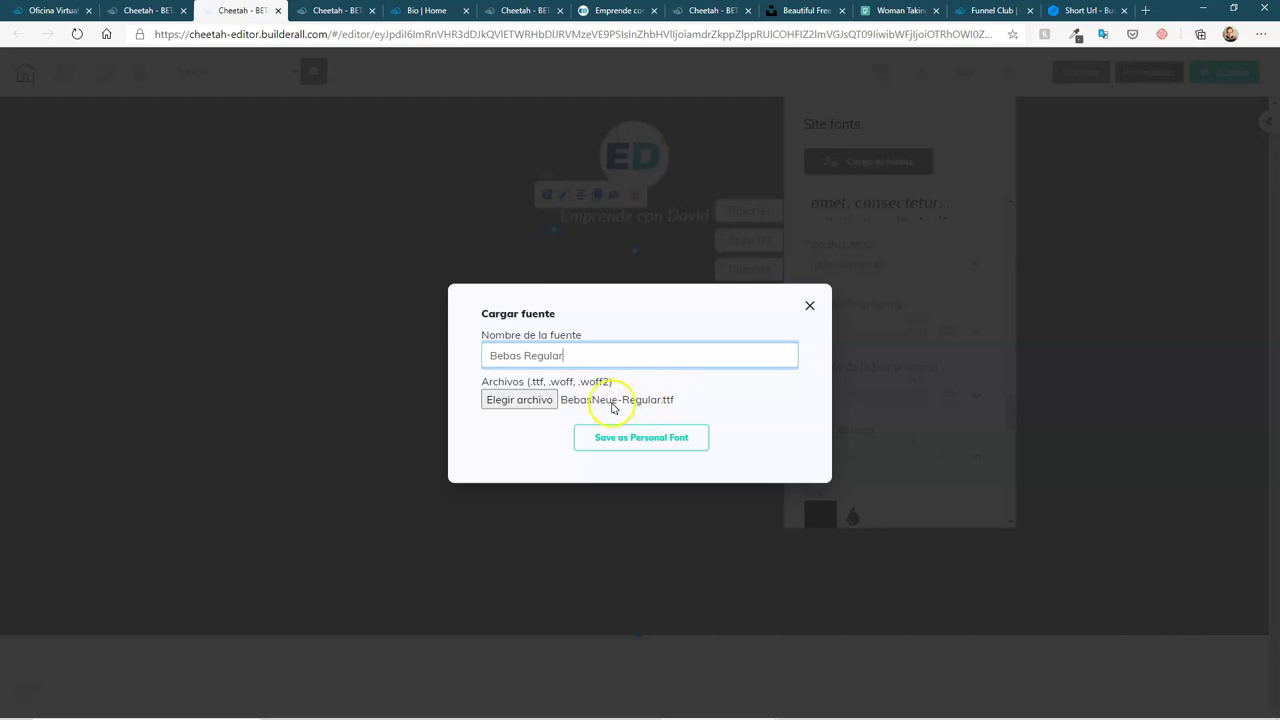
left_click(645, 443)
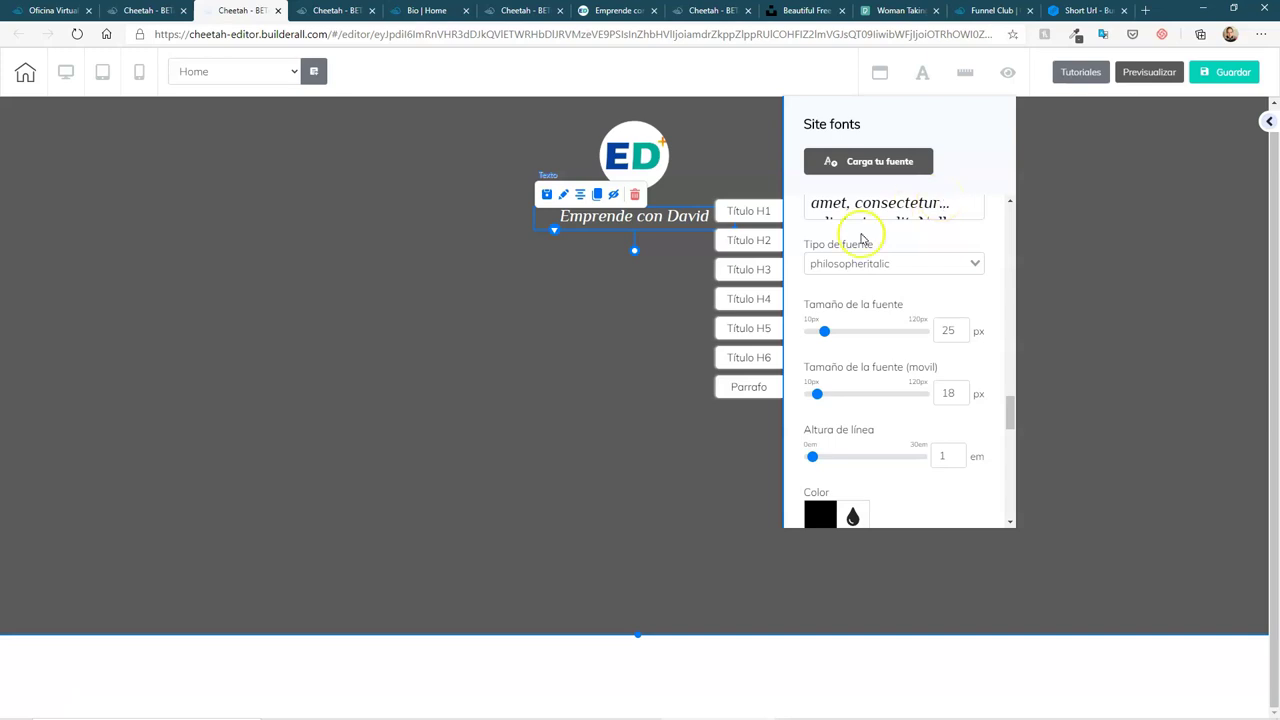
Open Windows Settings, search for "fuente" and go to the font configuration page
key("super+i")
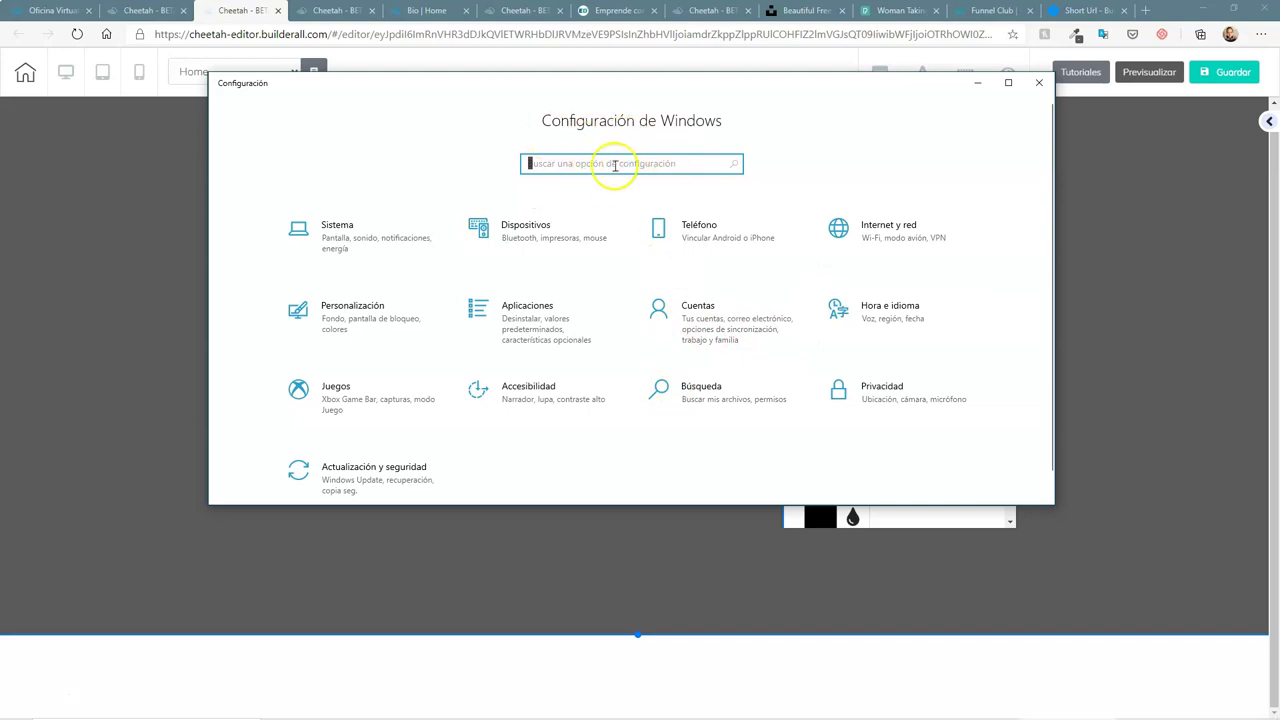
type("fuente")
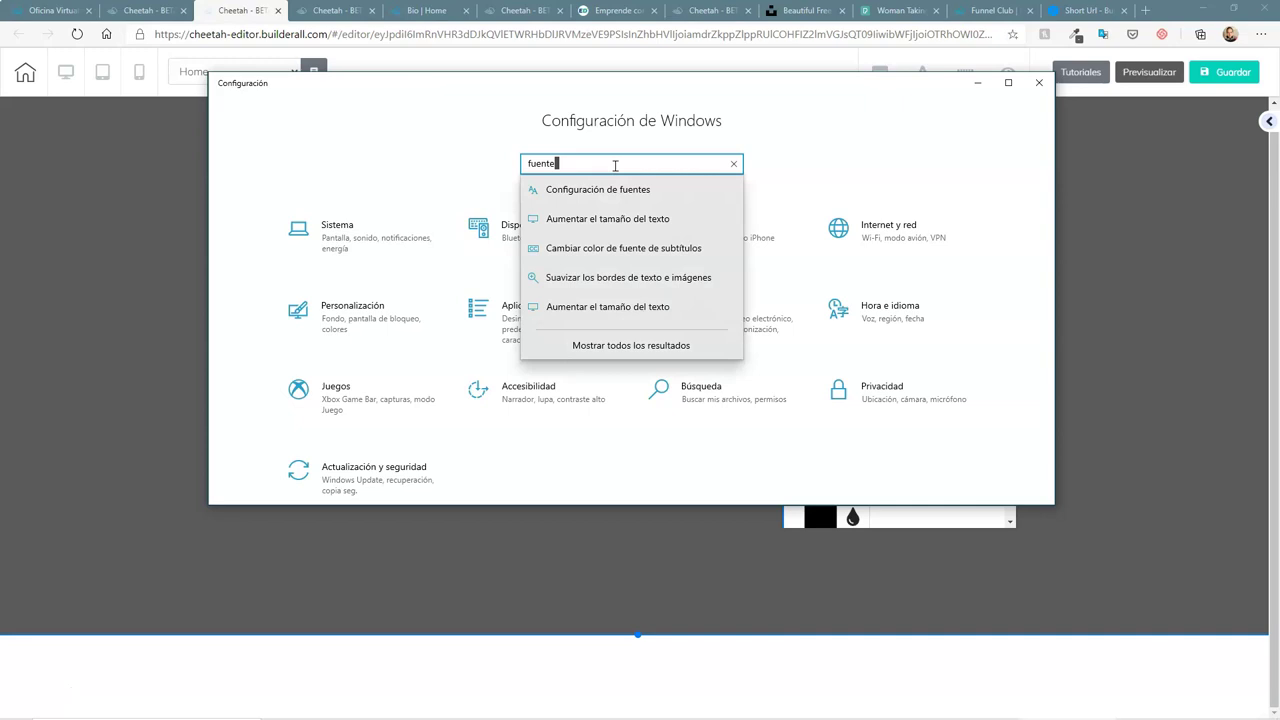
left_click(596, 192)
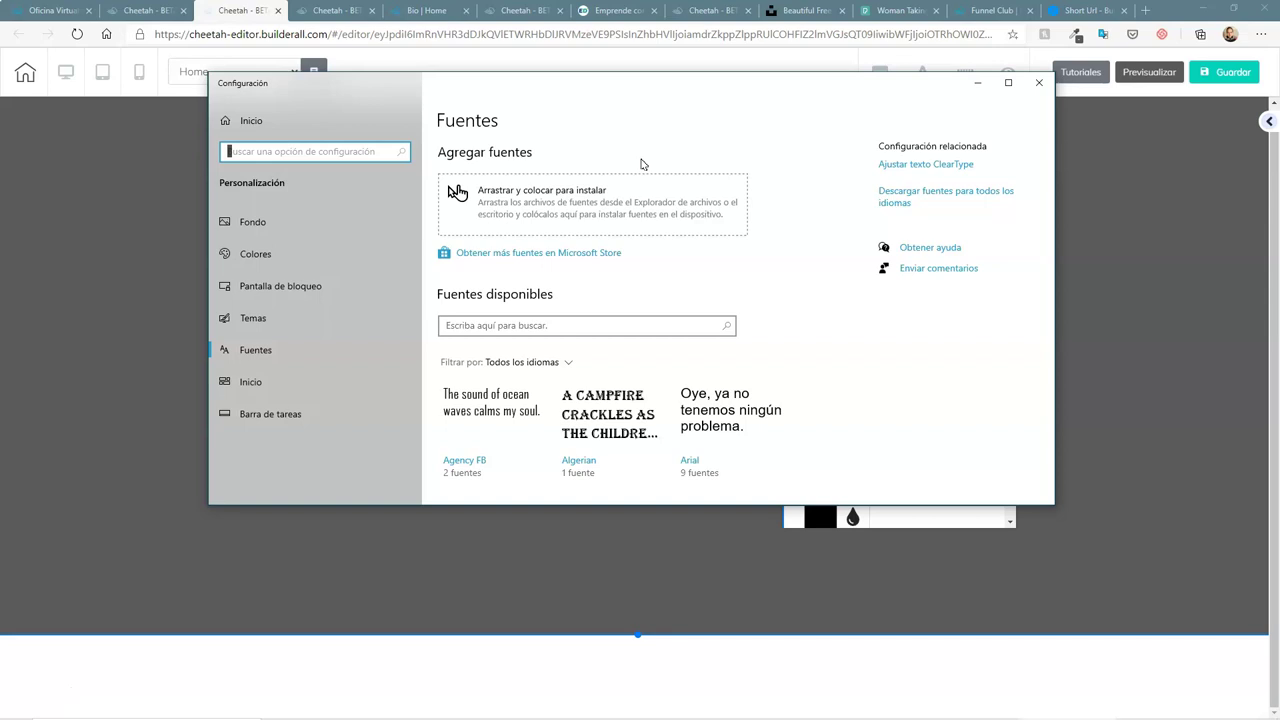
Locate the BebasNeue-Regular file in File Explorer beside the font install area, and put both windows away without installing it
key("alt+Tab")
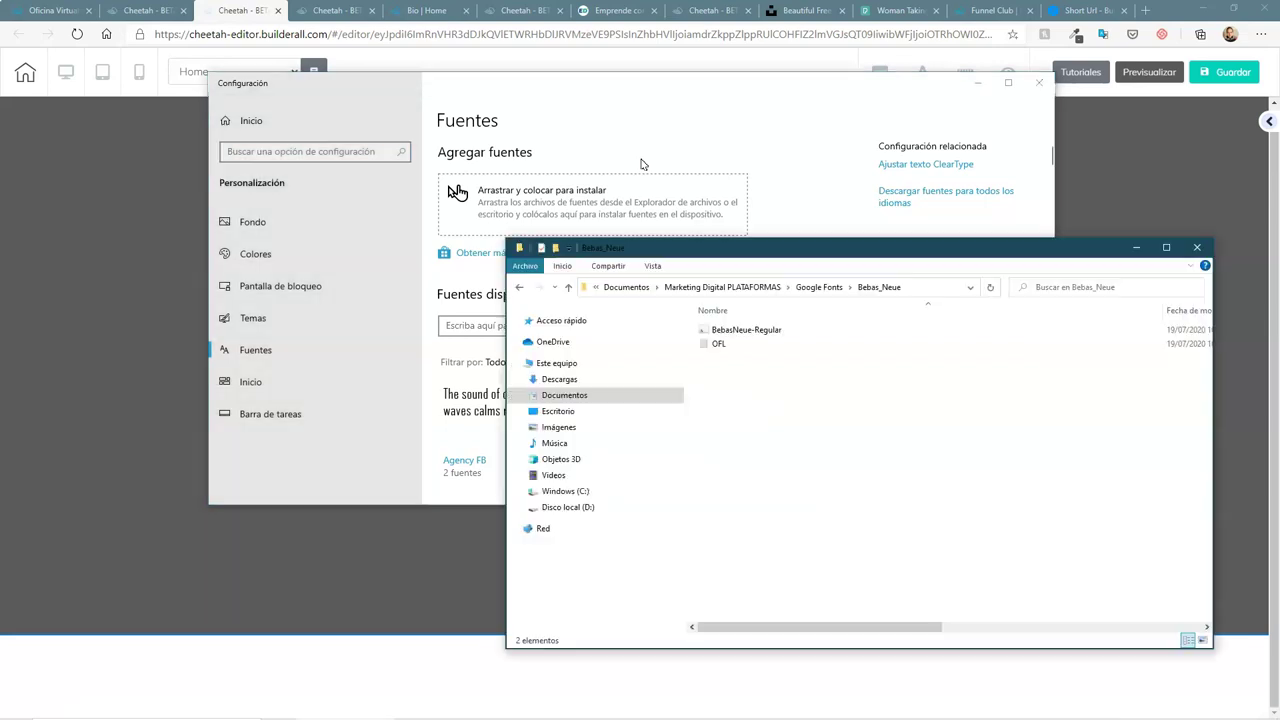
left_click(772, 334)
left_click_drag(768, 334, 797, 334)
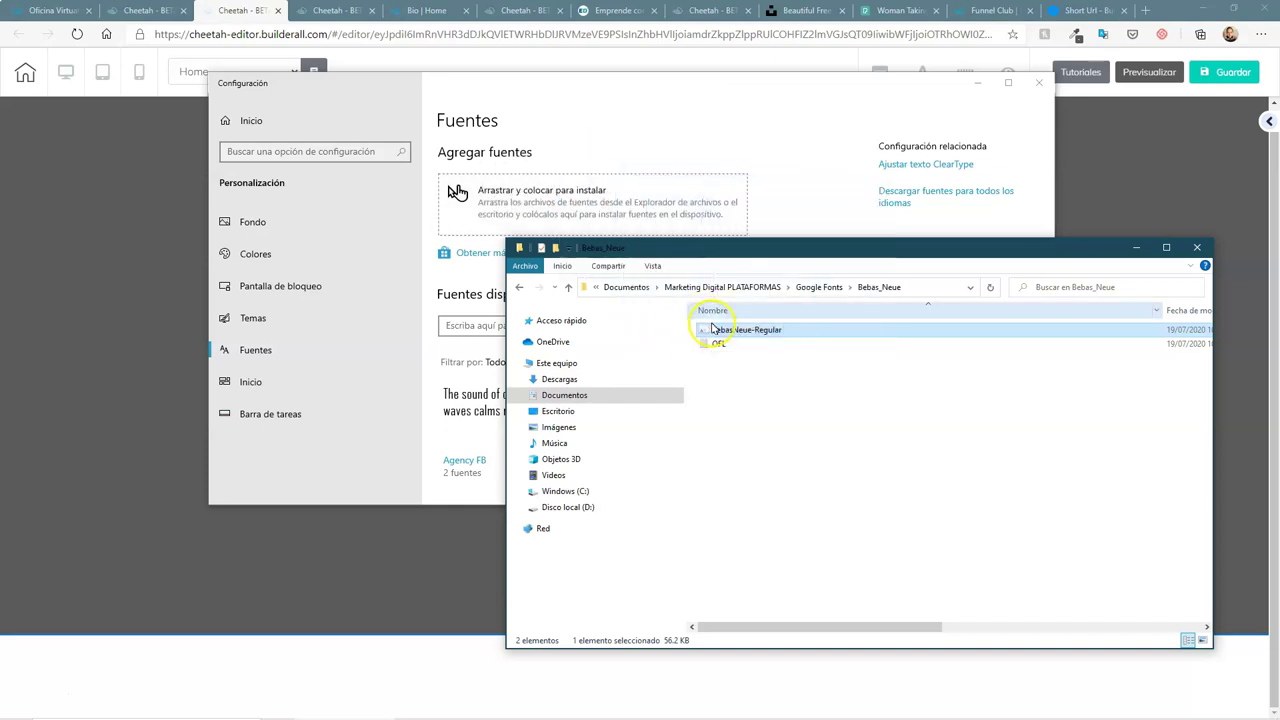
left_click_drag(946, 258, 731, 198)
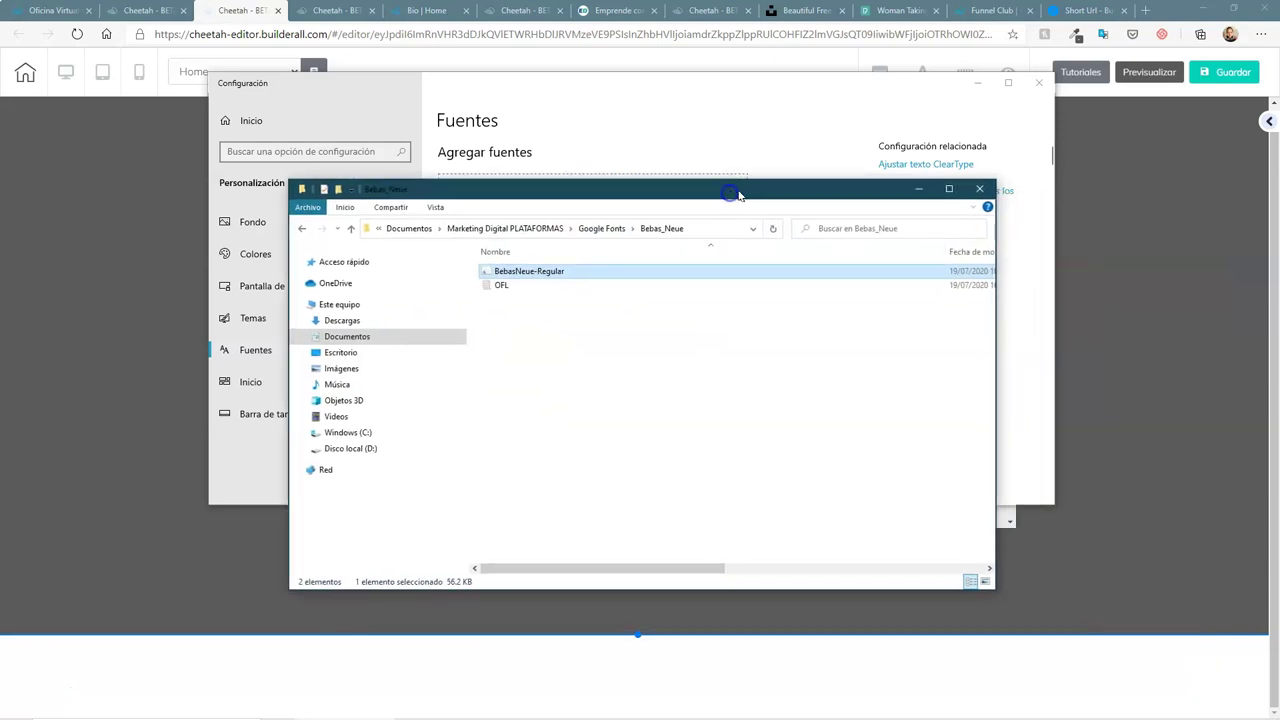
left_click(917, 189)
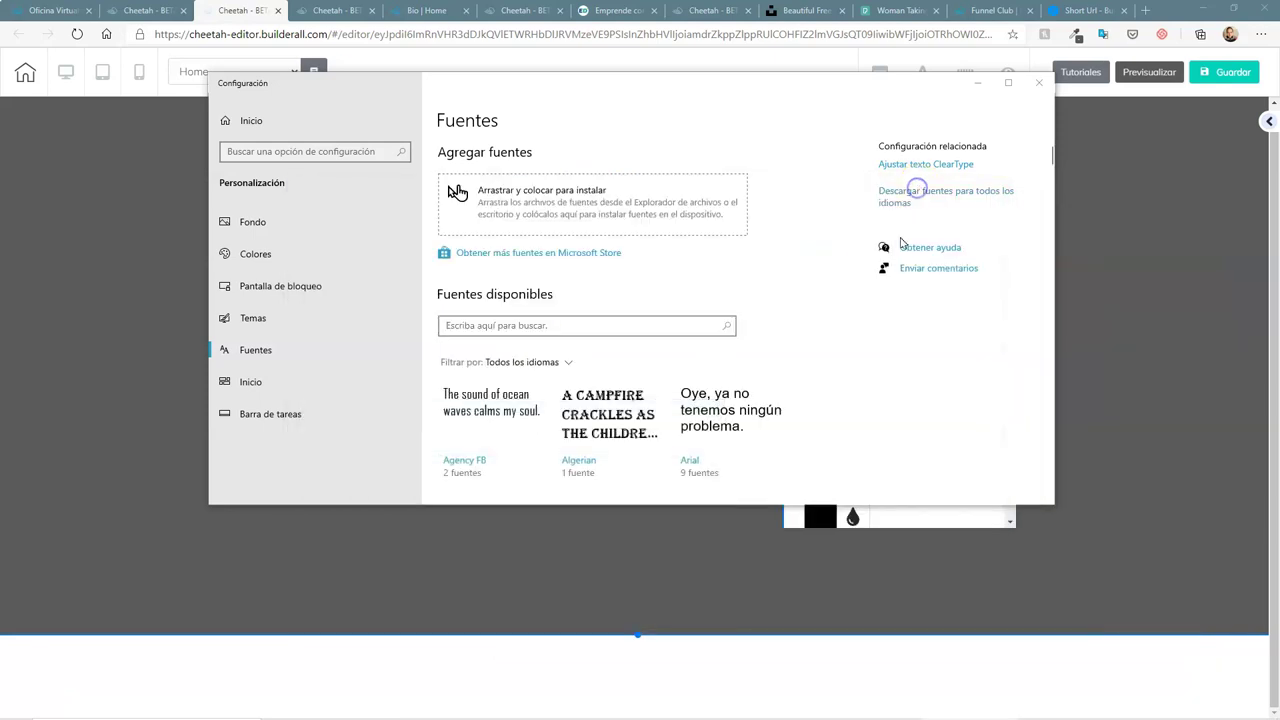
left_click(1040, 84)
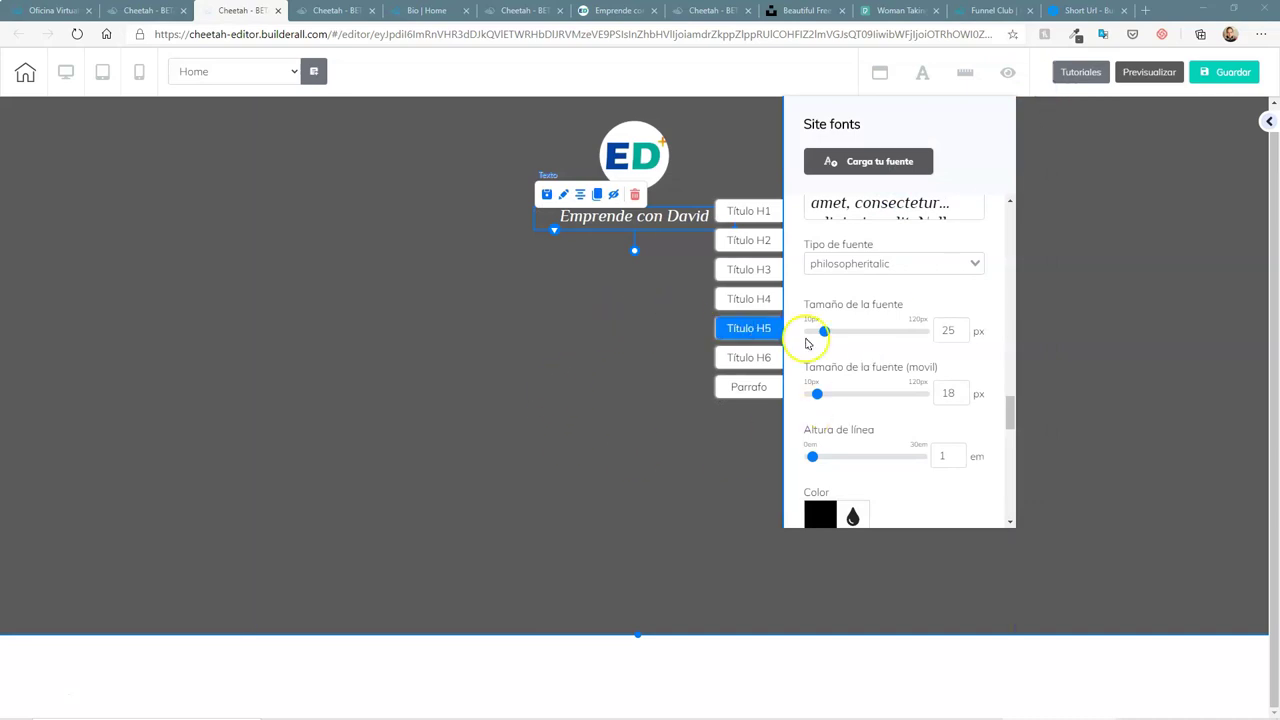
Look through the list of fonts available for Título H5 in the site font settings
left_click(958, 267)
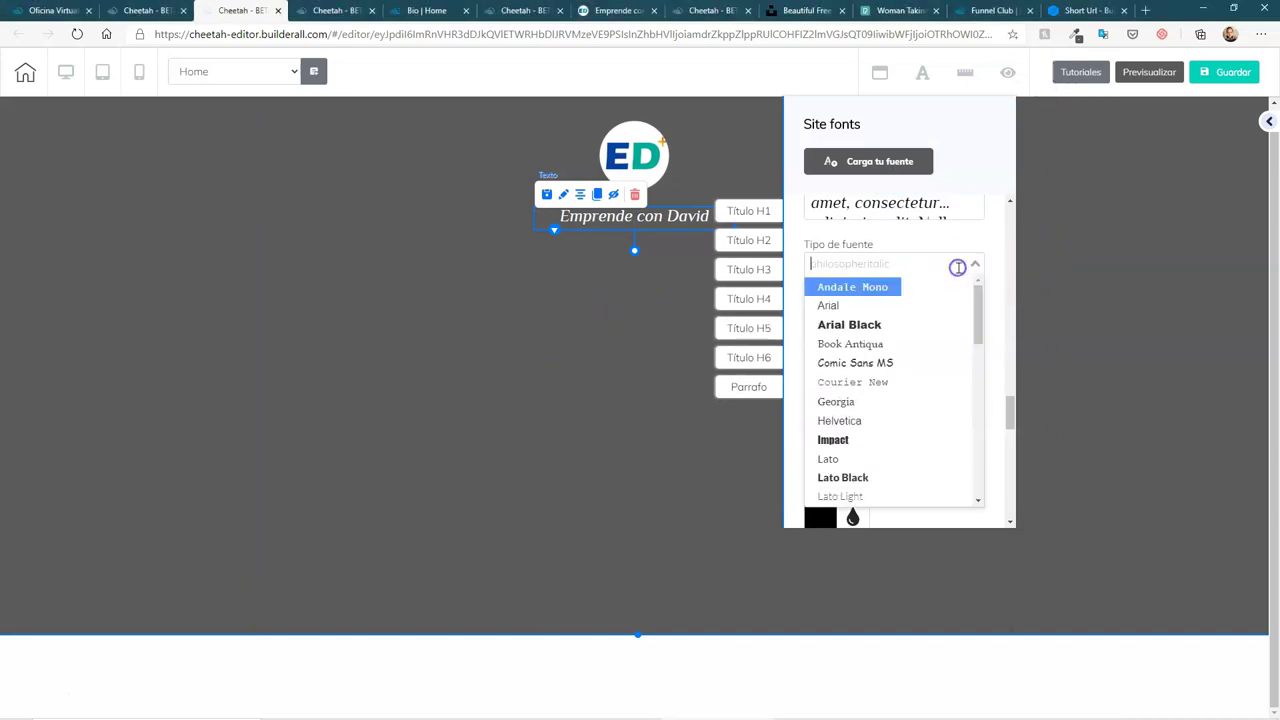
scroll(928, 390, "down", 8)
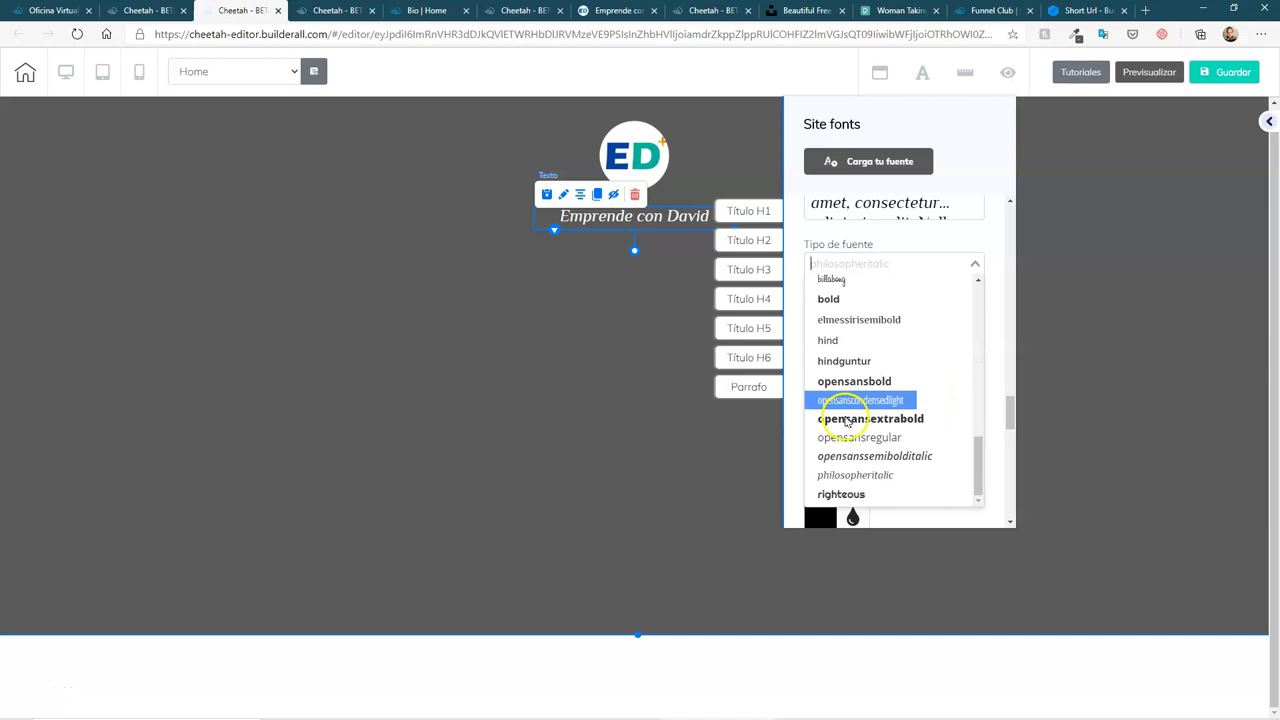
scroll(840, 476, "up", 10)
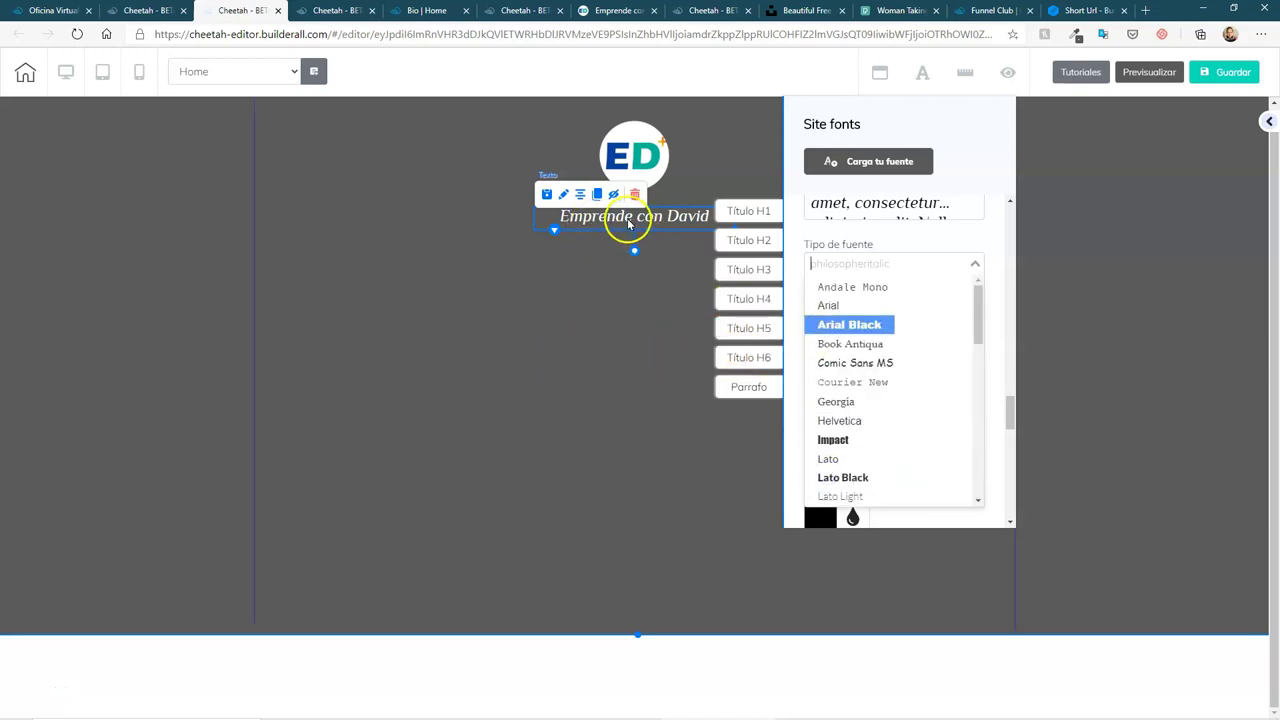
Check the title's element settings and its heading style in the text editor, closing the site font settings
left_click(585, 216)
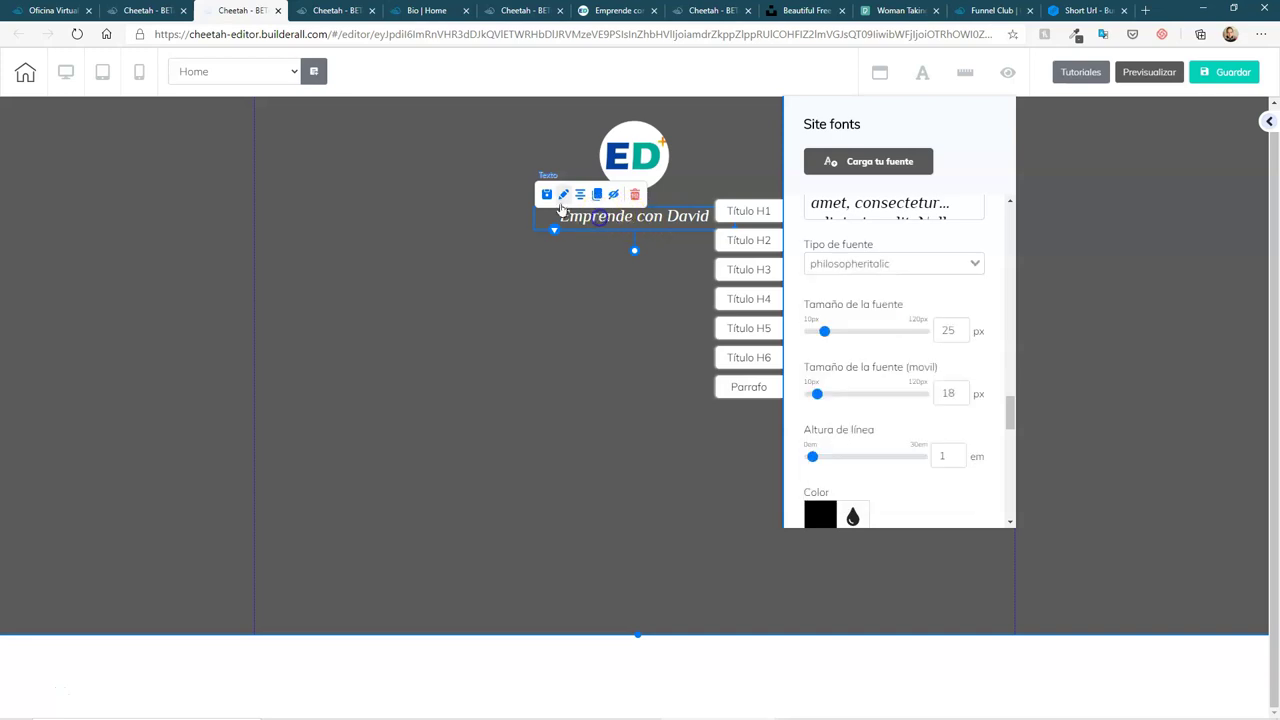
left_click(563, 196)
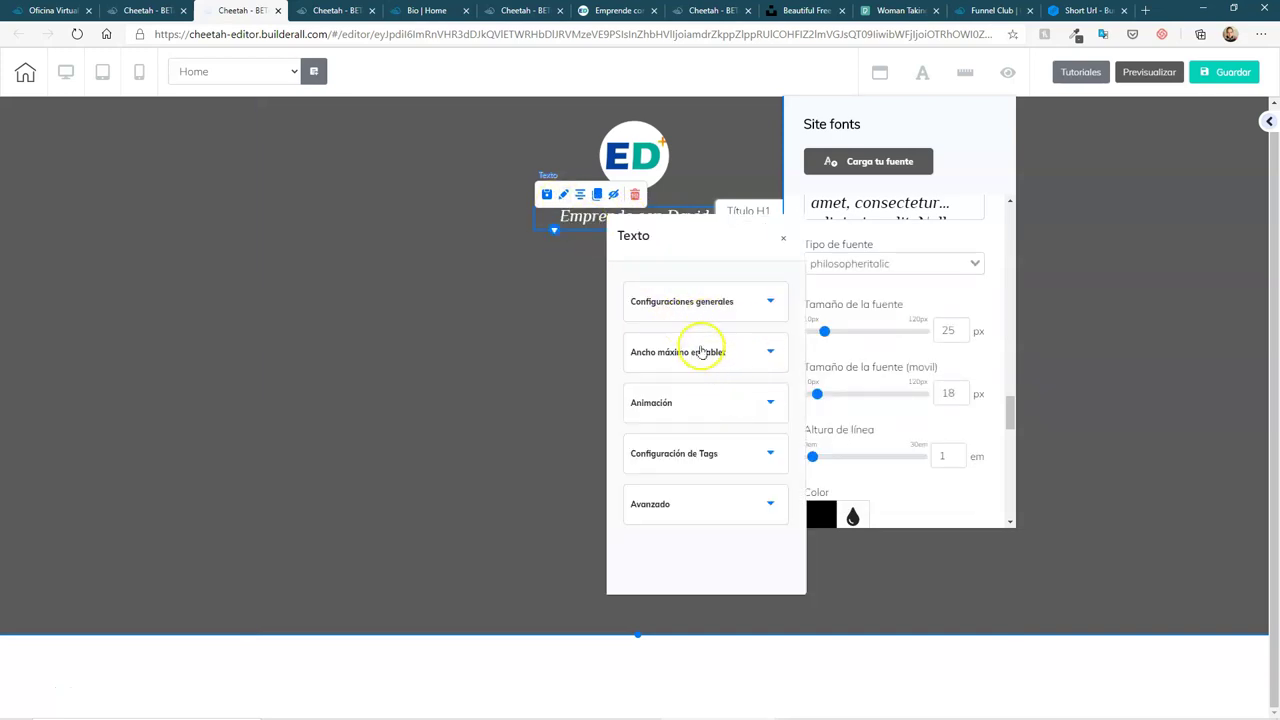
left_click(580, 214)
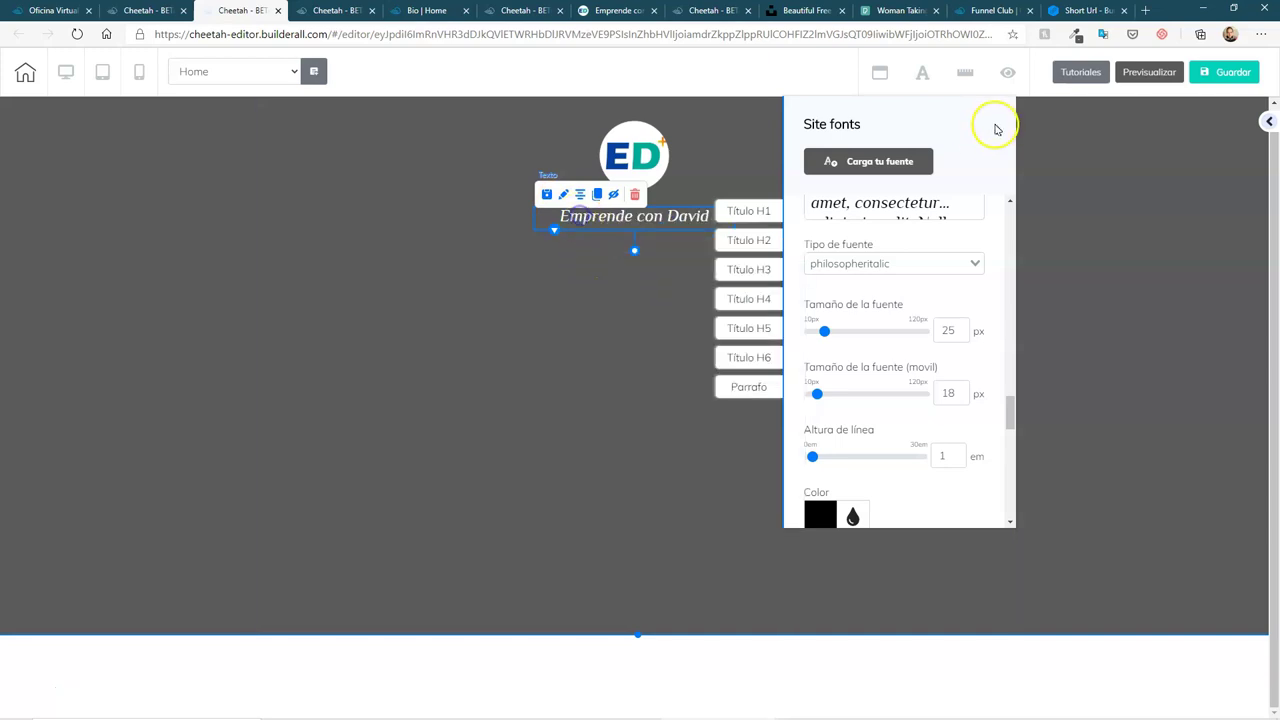
left_click(919, 73)
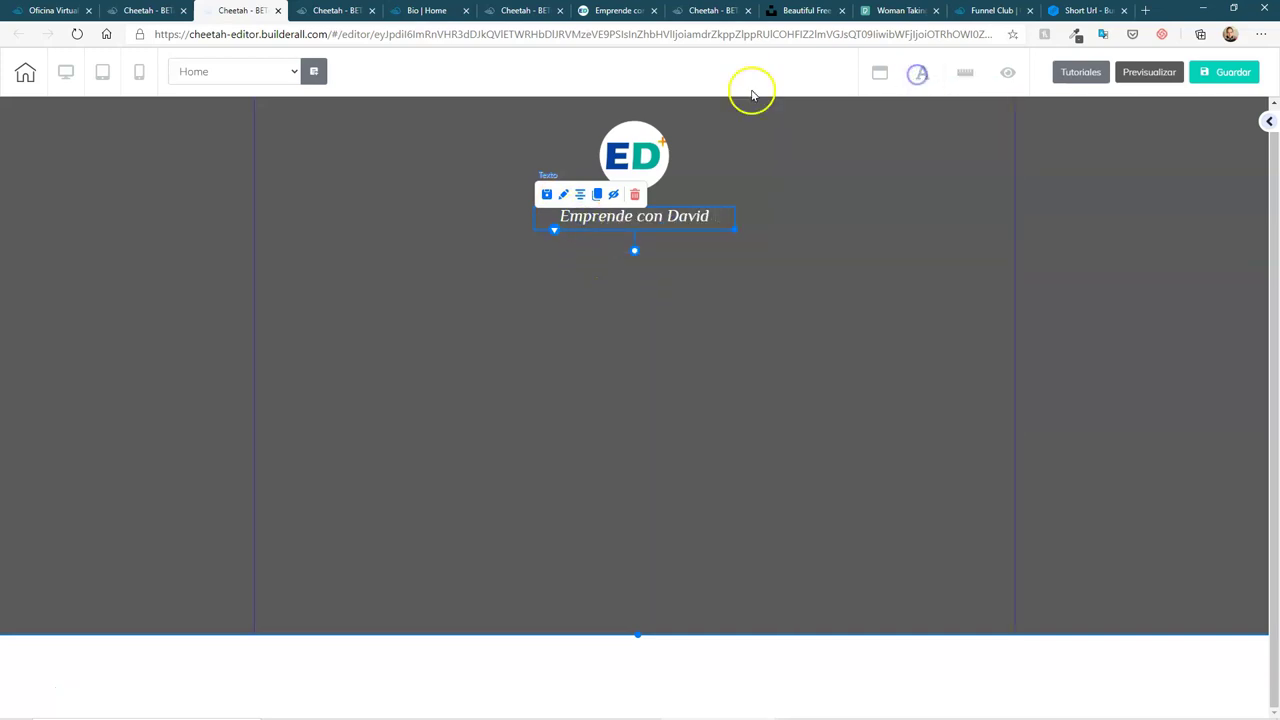
double_click(680, 214)
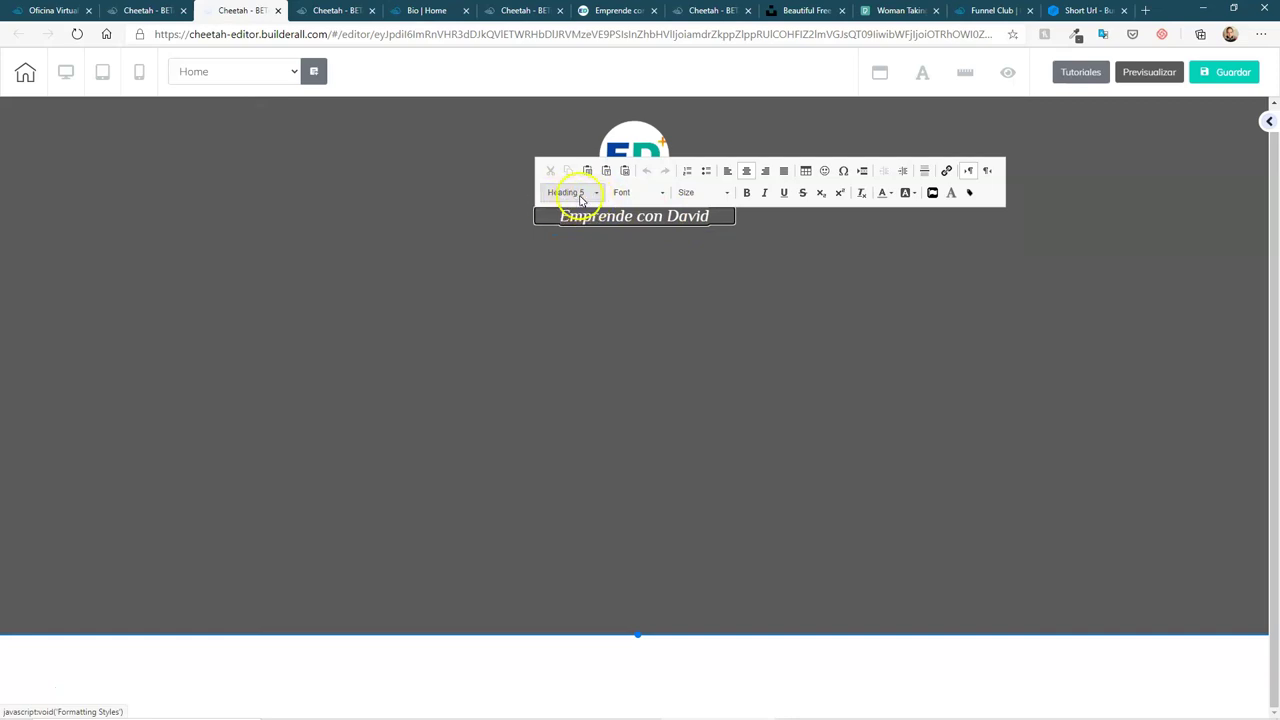
left_click(751, 245)
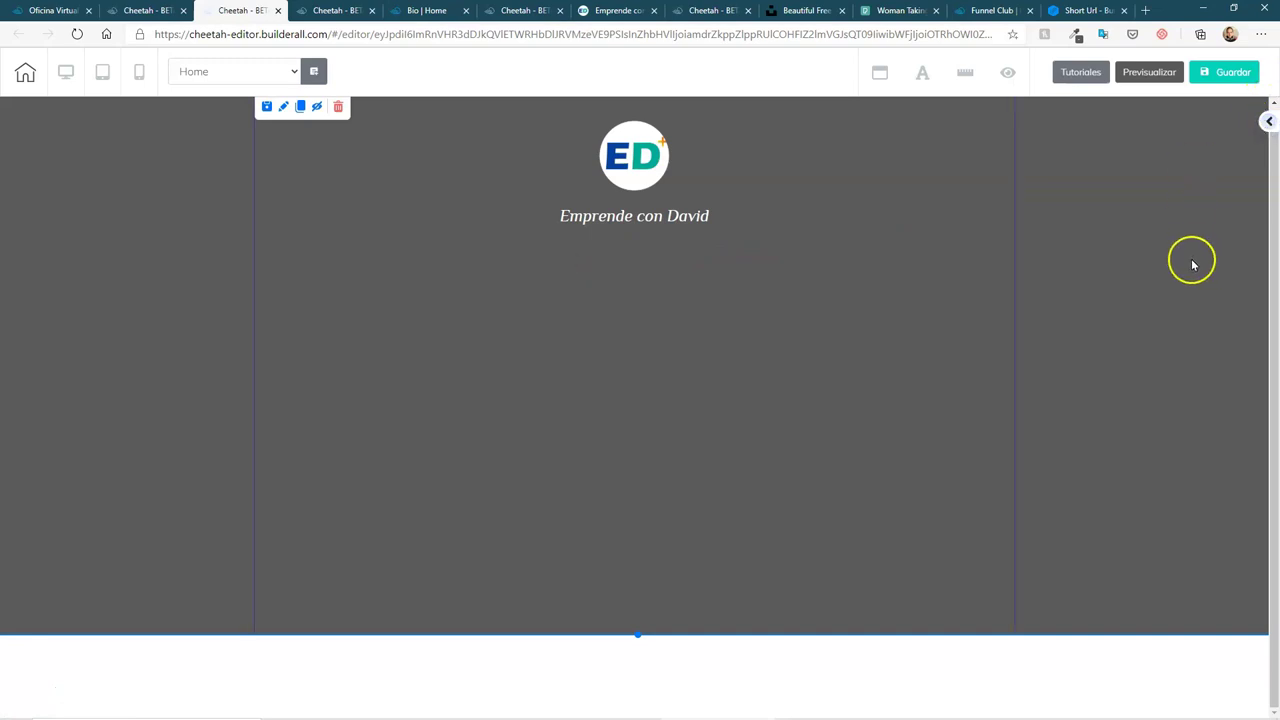
Reopen the elements sidebar and add another Título H5 text near the middle of the dark panel
left_click(1266, 124)
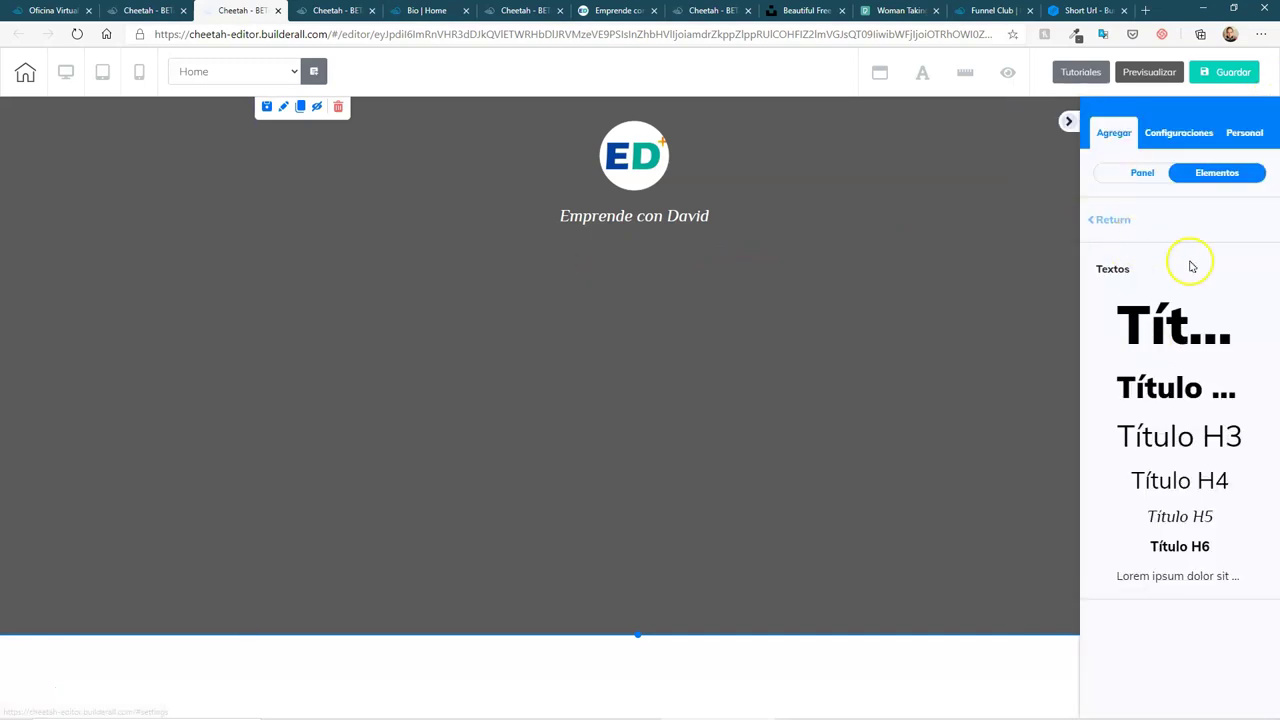
left_click_drag(1214, 516, 640, 371)
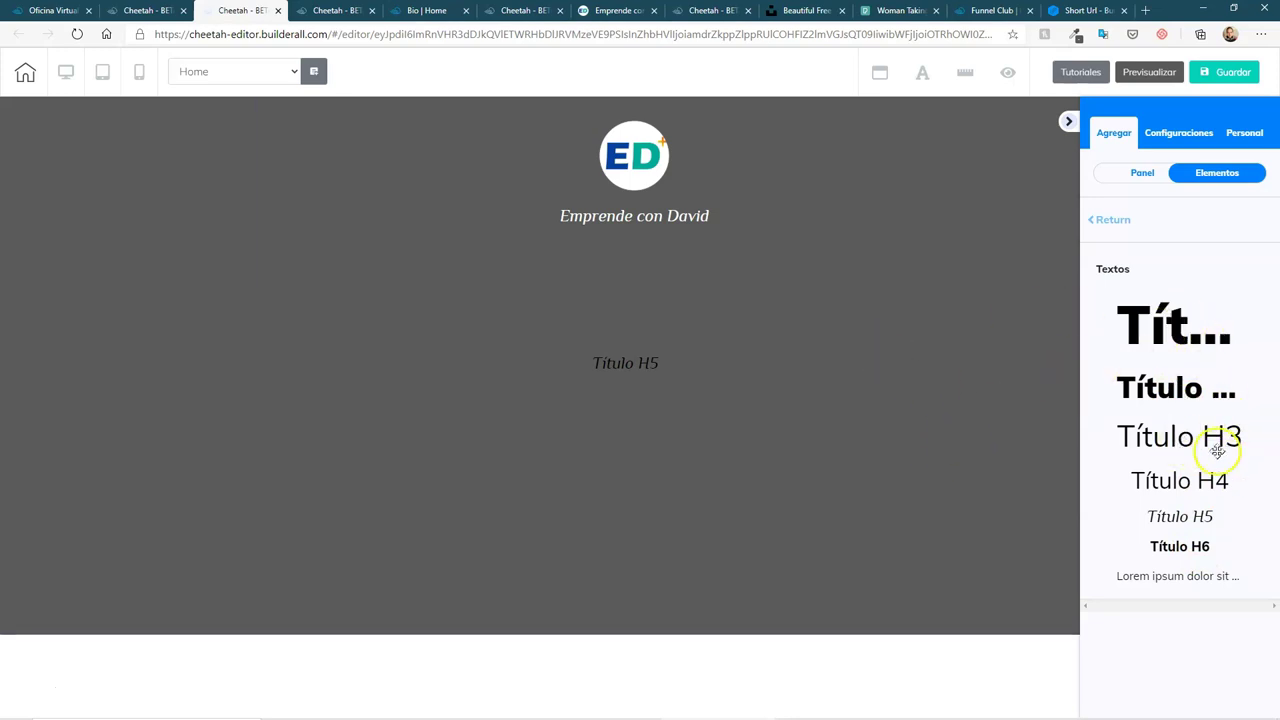
Delete the Título H5 text from the middle of the dark Home panel and deselect everything
left_click(640, 360)
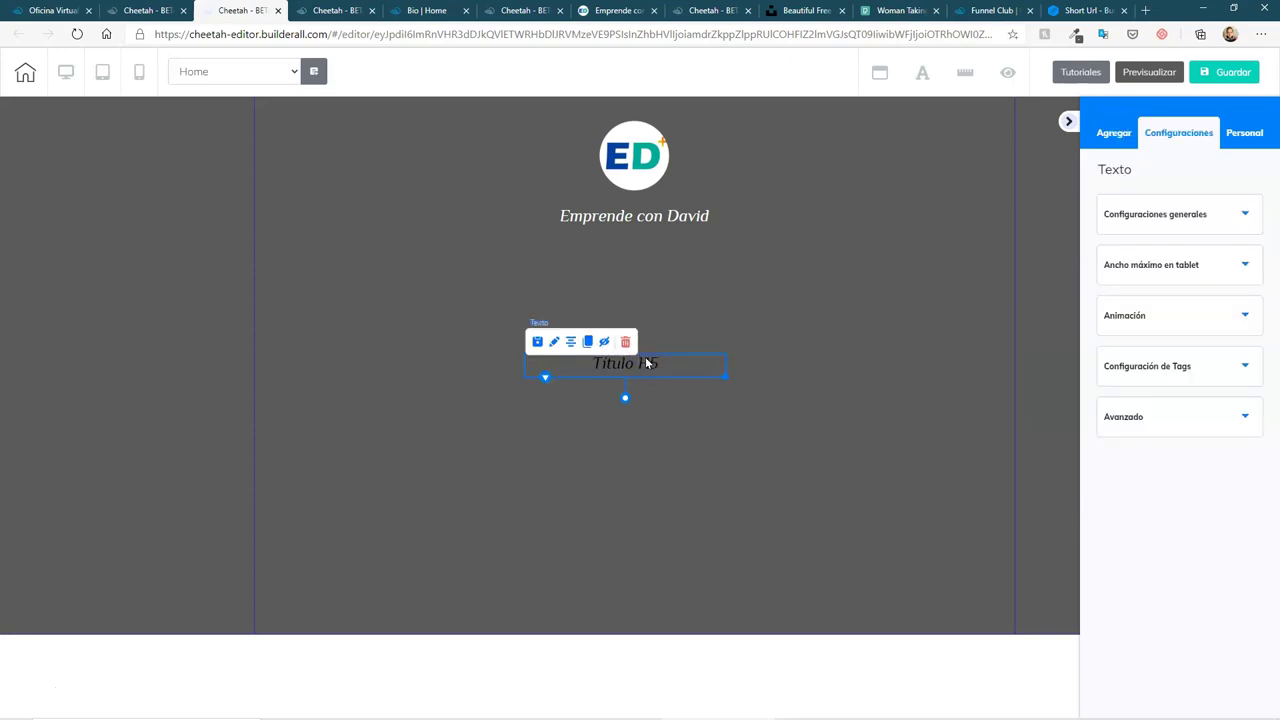
key("Delete")
left_click(700, 398)
left_click(700, 395)
left_click(569, 363)
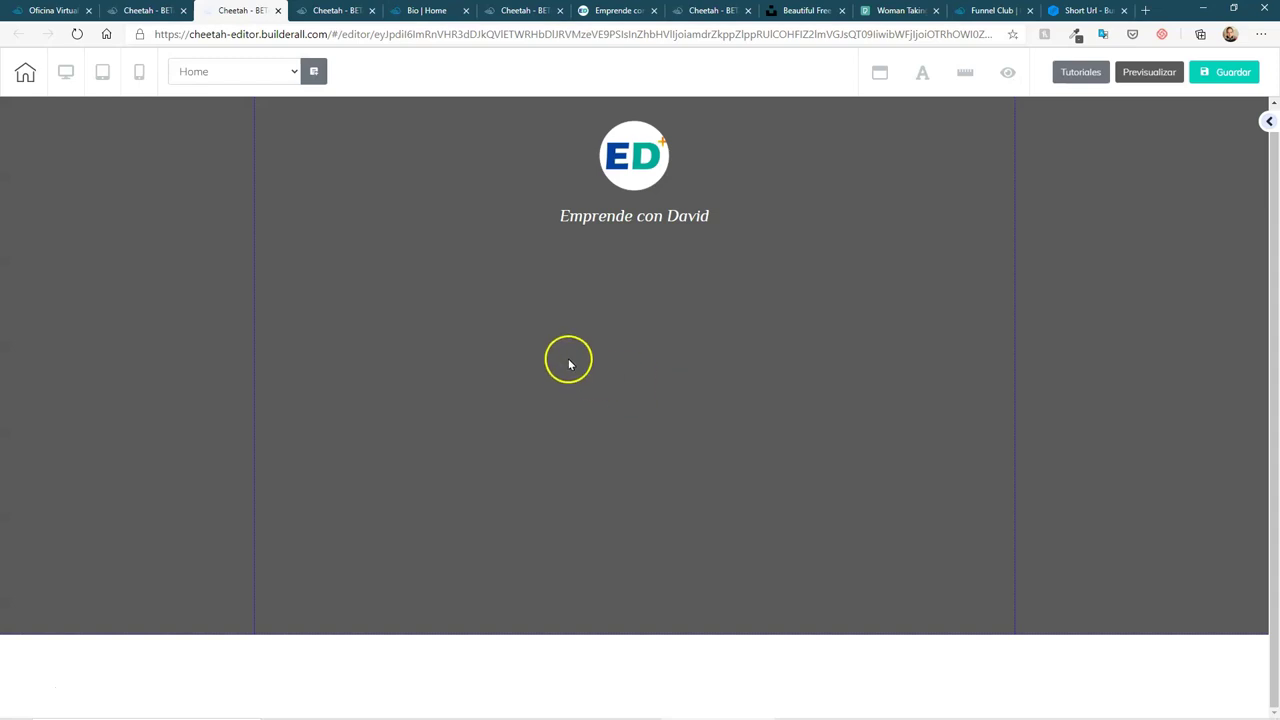
left_click(619, 378)
left_click(619, 376)
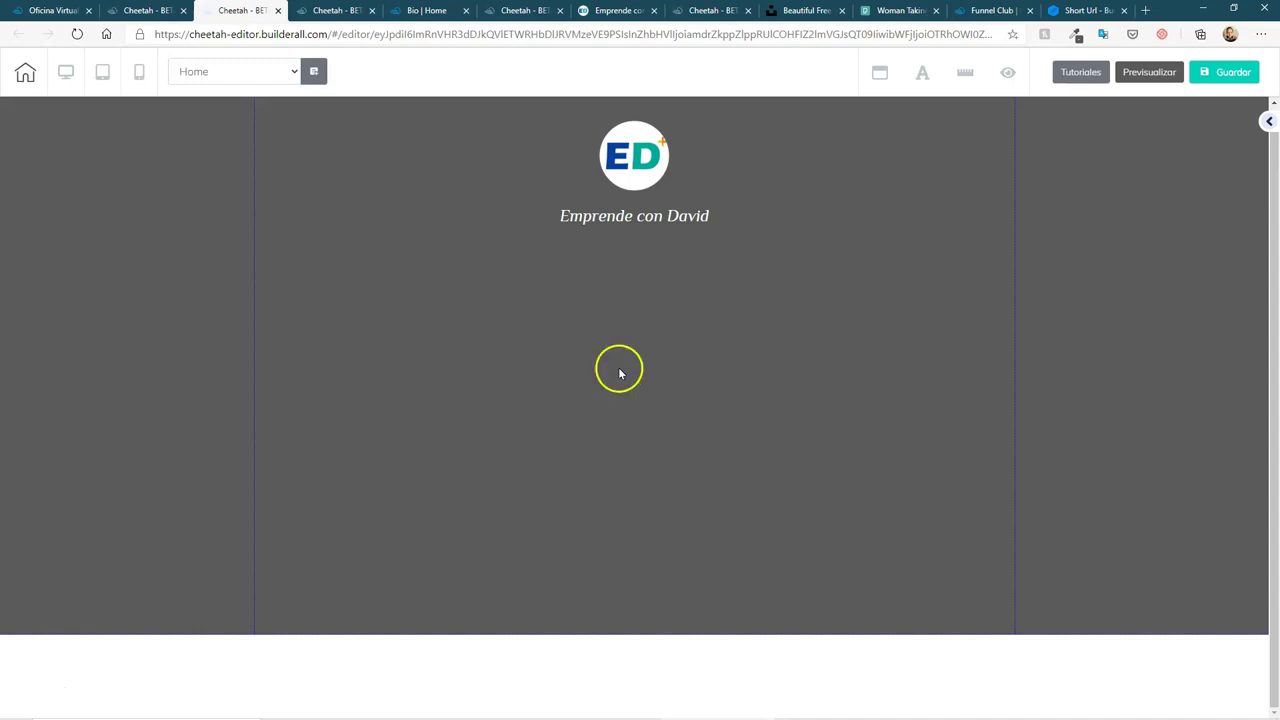
Examine the published website's image gallery, Descargar button and Herramientas Estrella de Builderall section, and switch to the Builderall office tools page
left_click(630, 10)
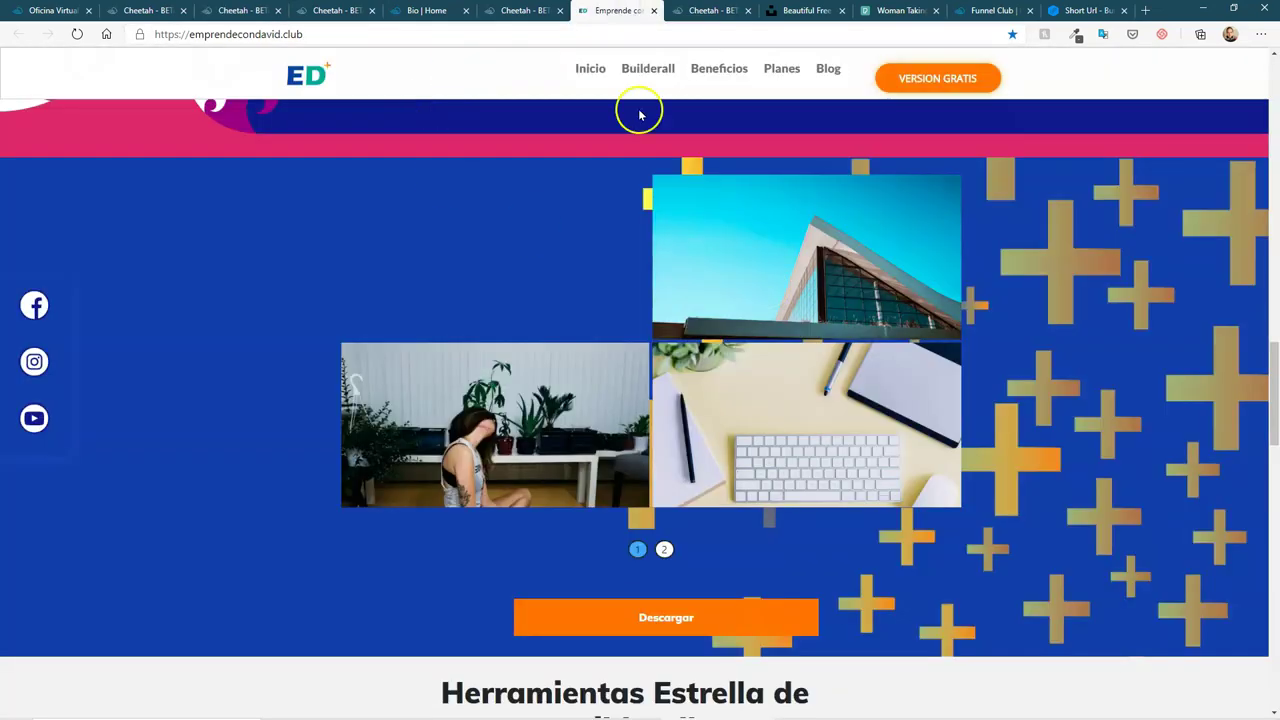
scroll(760, 460, "up", 3)
scroll(831, 423, "down", 4)
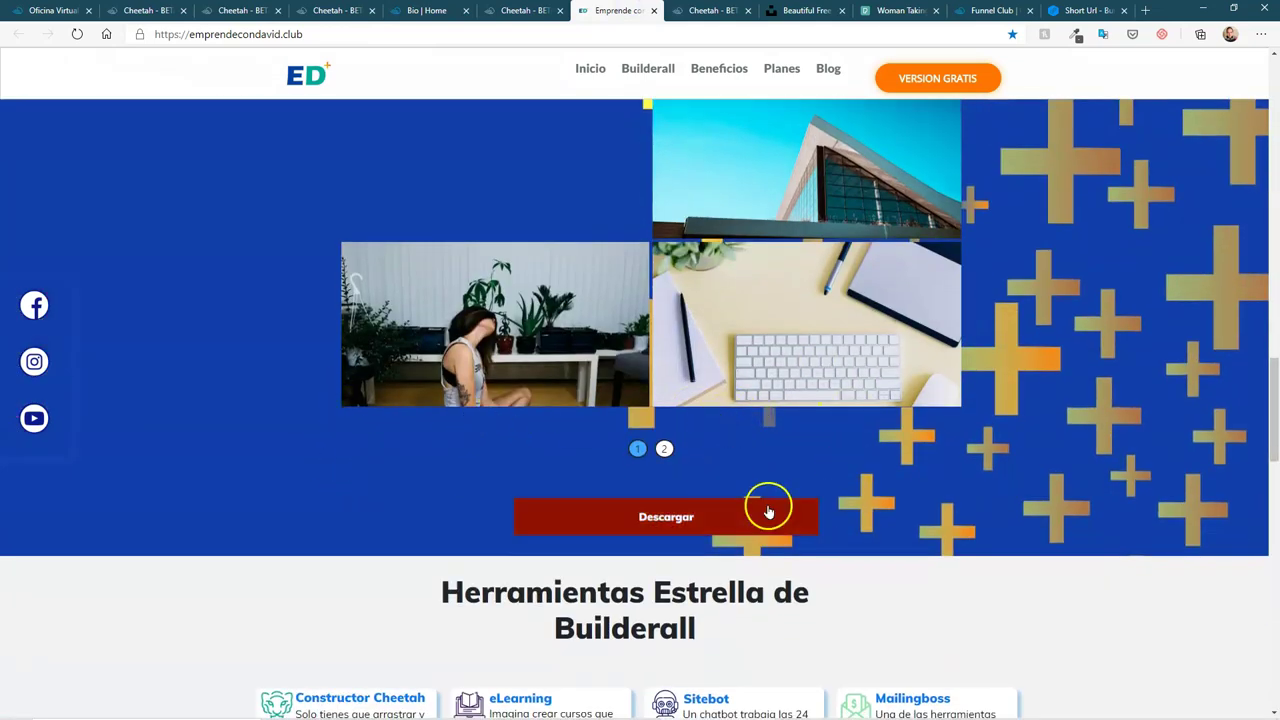
scroll(840, 475, "up", 1)
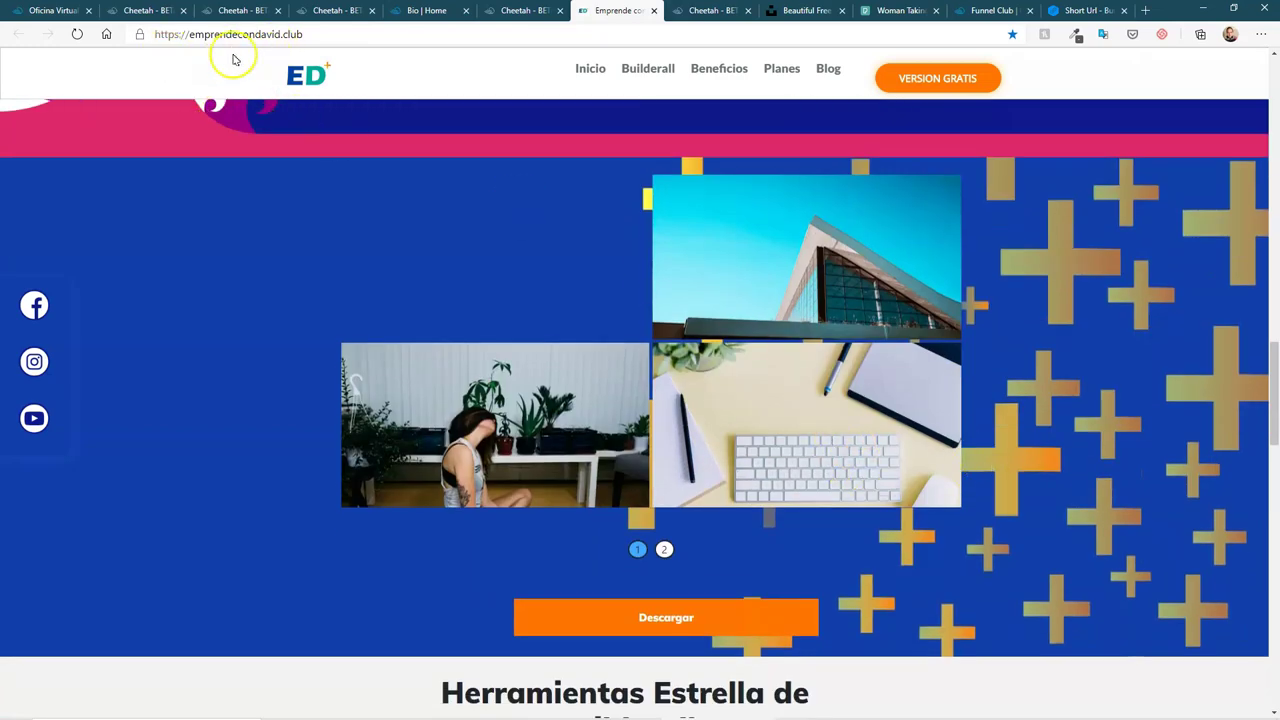
scroll(710, 525, "up", 15)
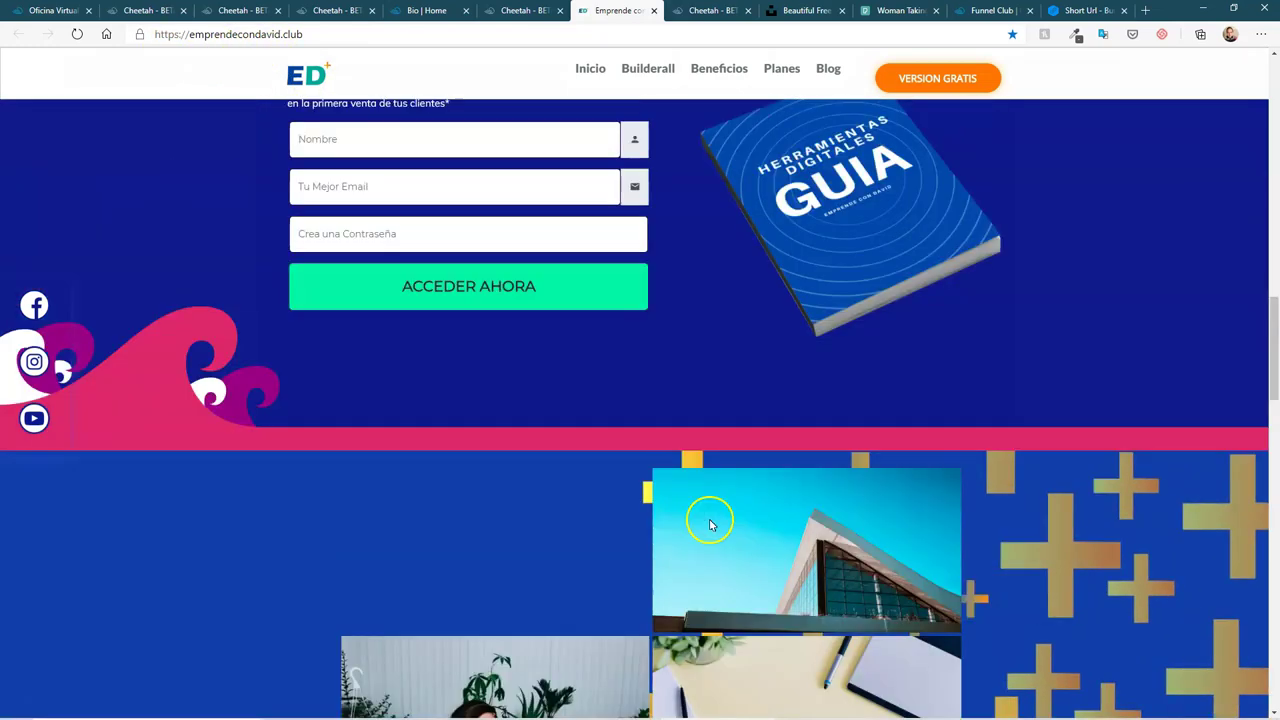
scroll(710, 516, "down", 8)
scroll(710, 516, "down", 10)
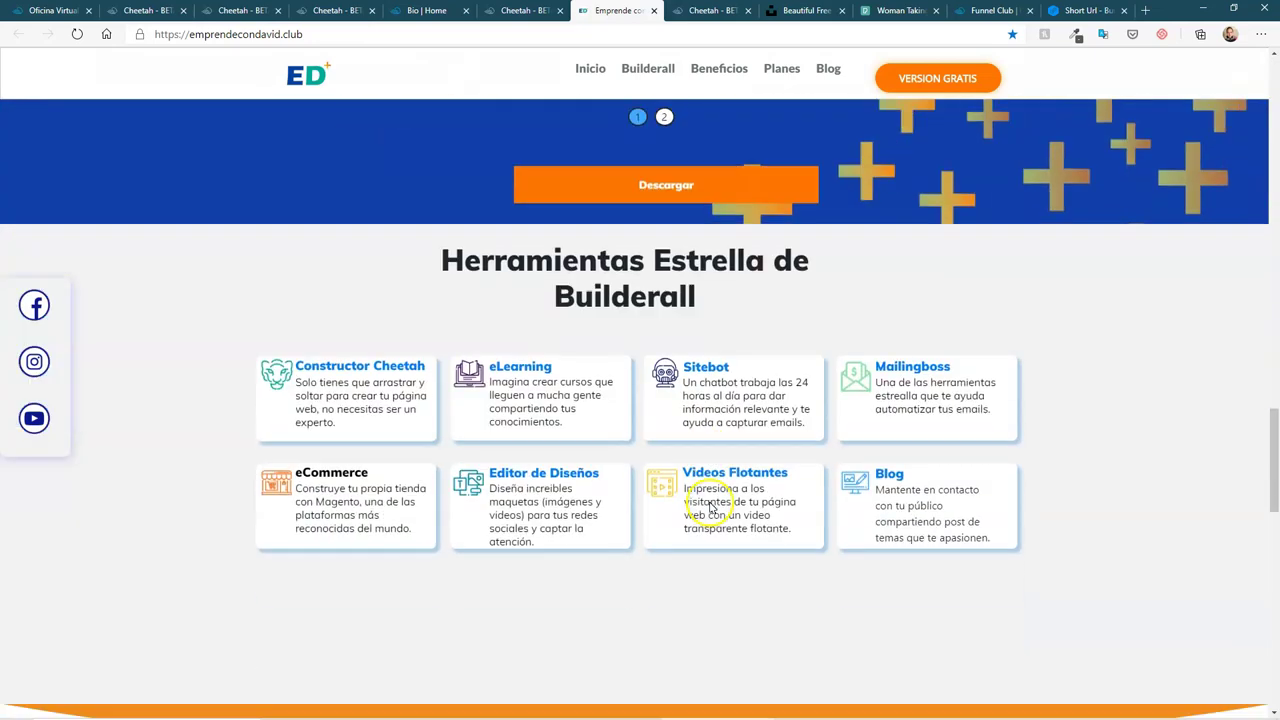
scroll(720, 480, "up", 3)
scroll(676, 448, "up", 1)
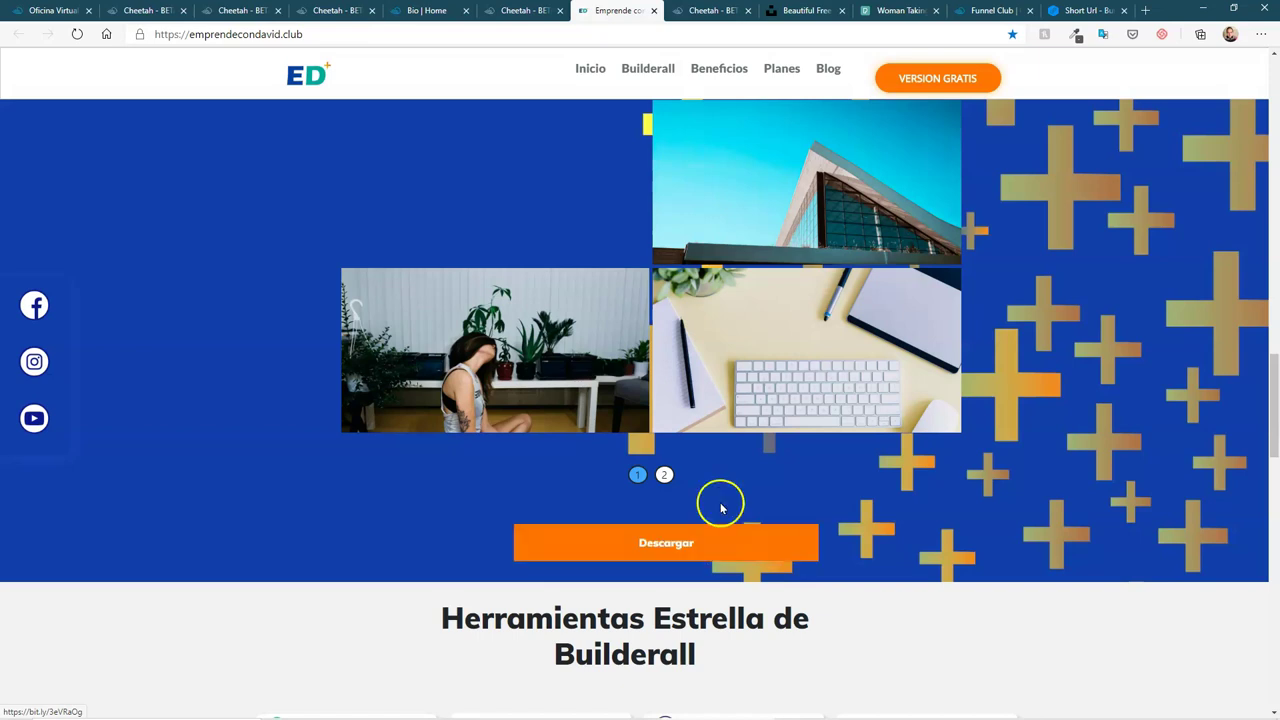
scroll(876, 482, "up", 1)
scroll(867, 500, "down", 1)
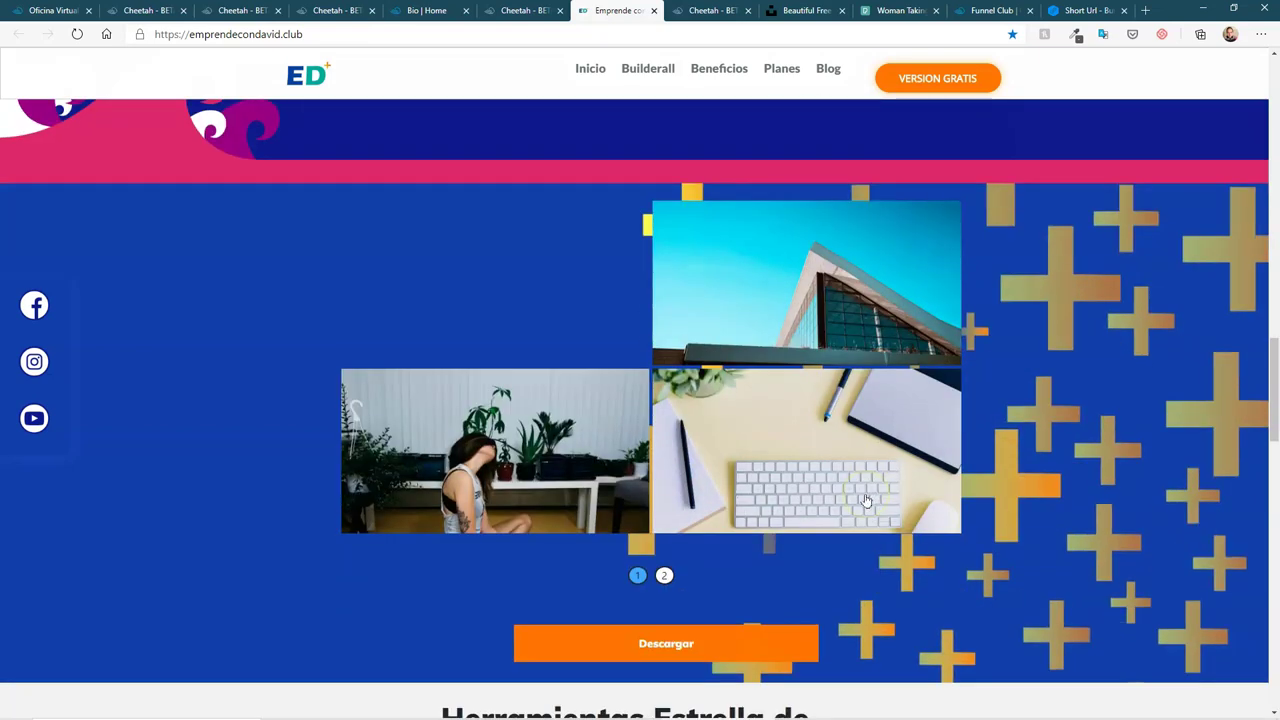
scroll(869, 508, "down", 2)
scroll(869, 508, "up", 1)
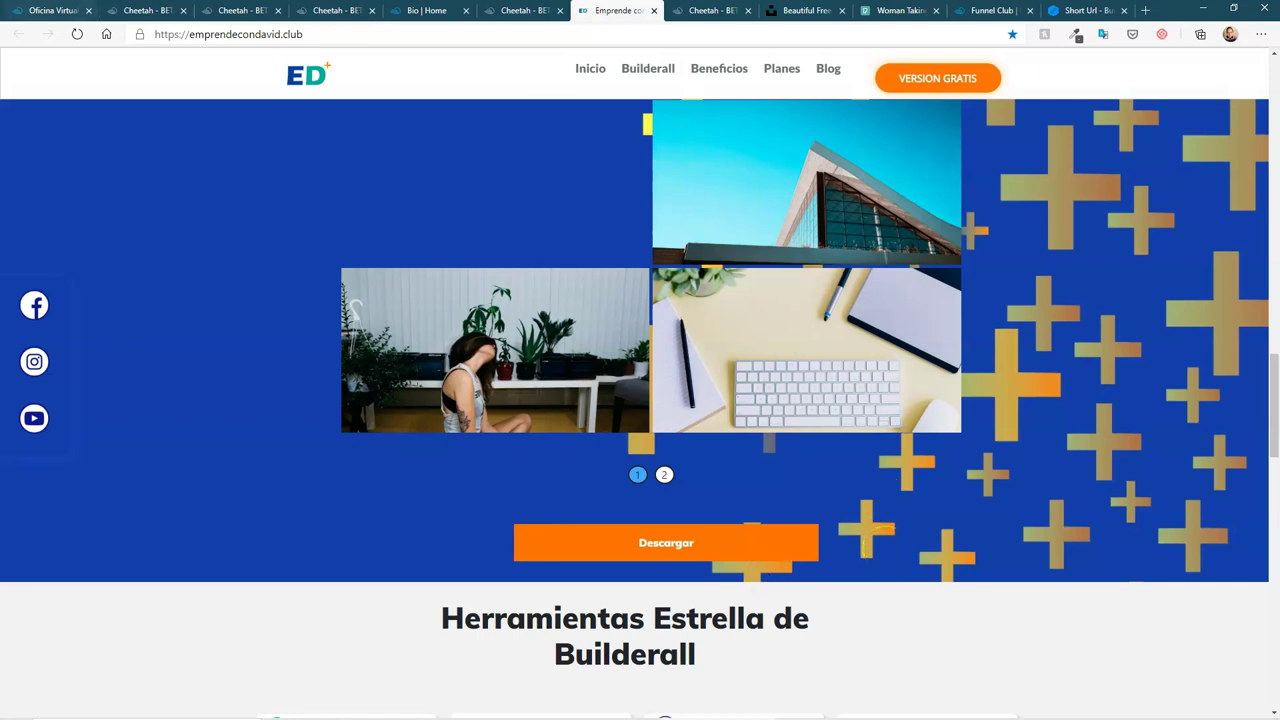
key("ctrl+1")
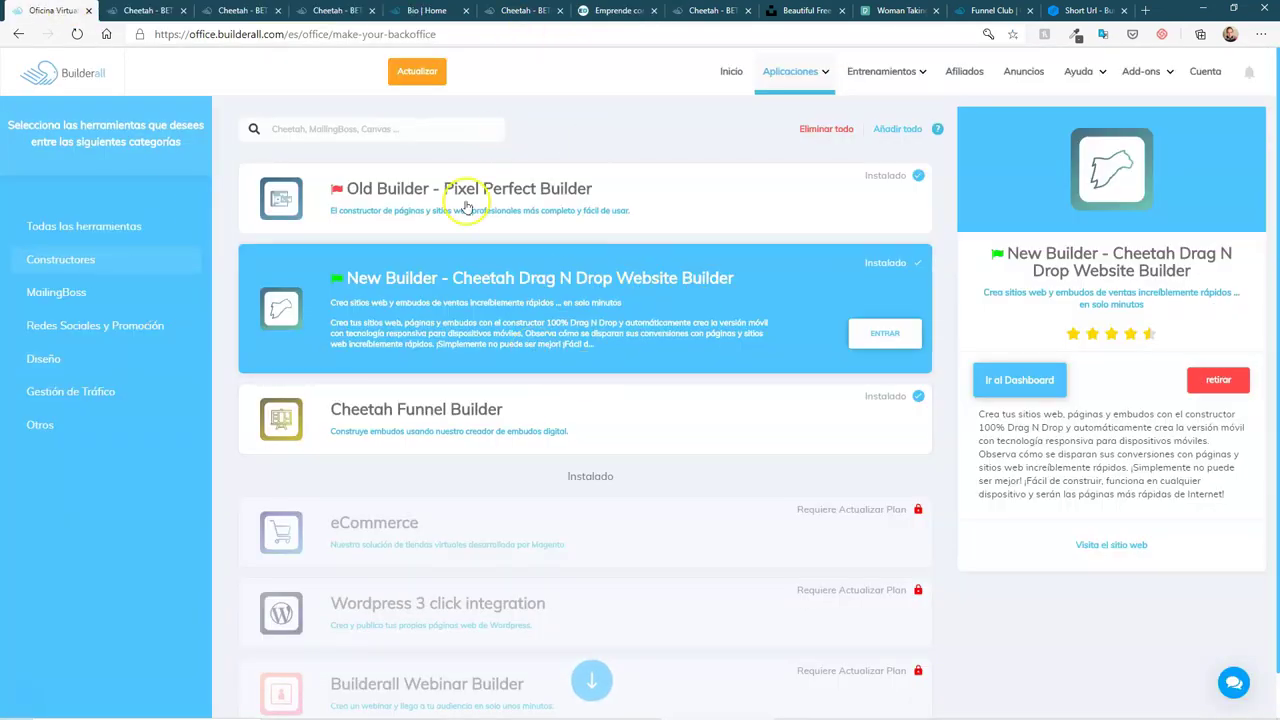